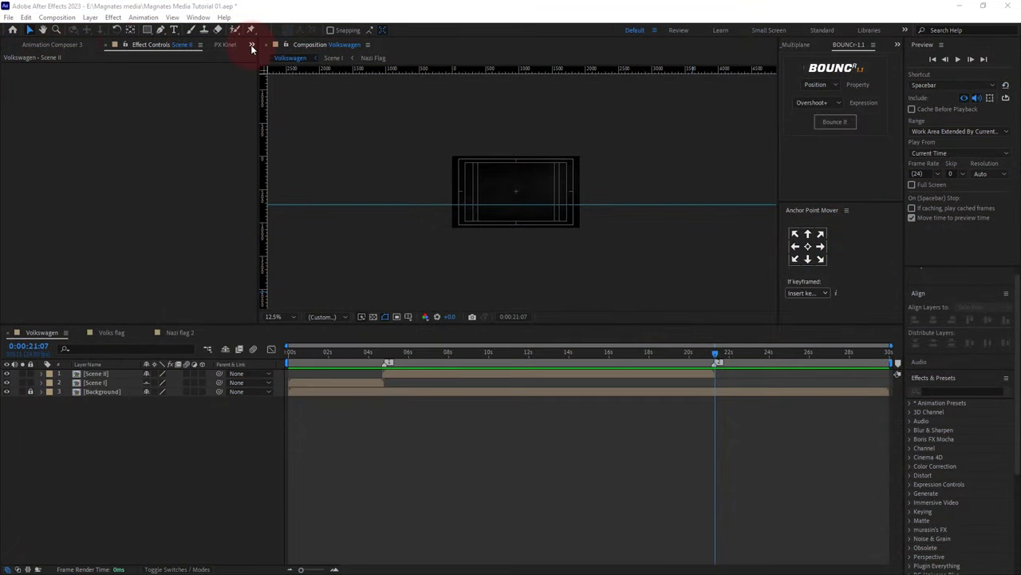
Step: Add Beetle.png from the project assets as the top layer of the Volkswagen composition, starting at 0:00:21:07
left_click(252, 45)
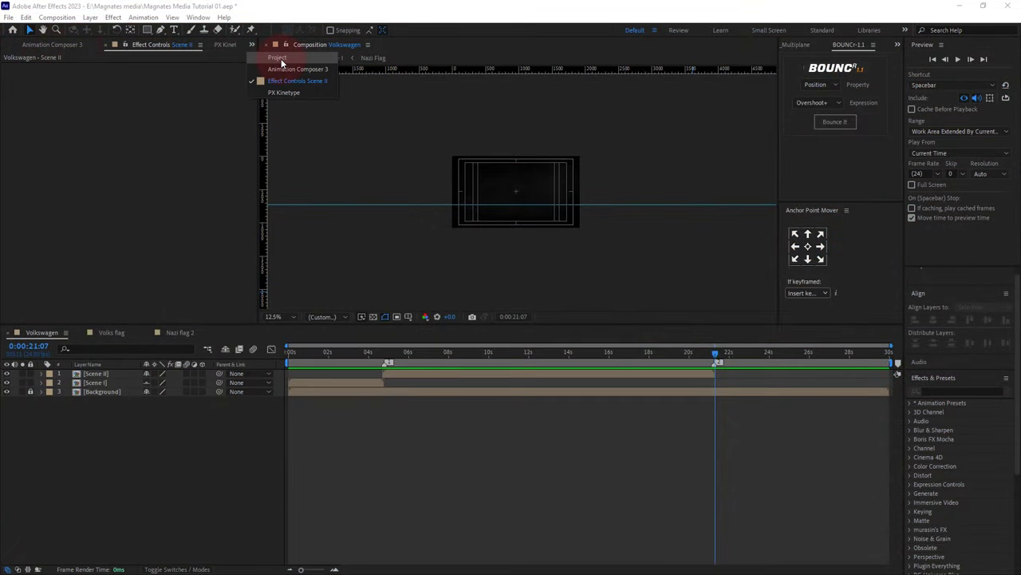
left_click(287, 72)
left_click(7, 161)
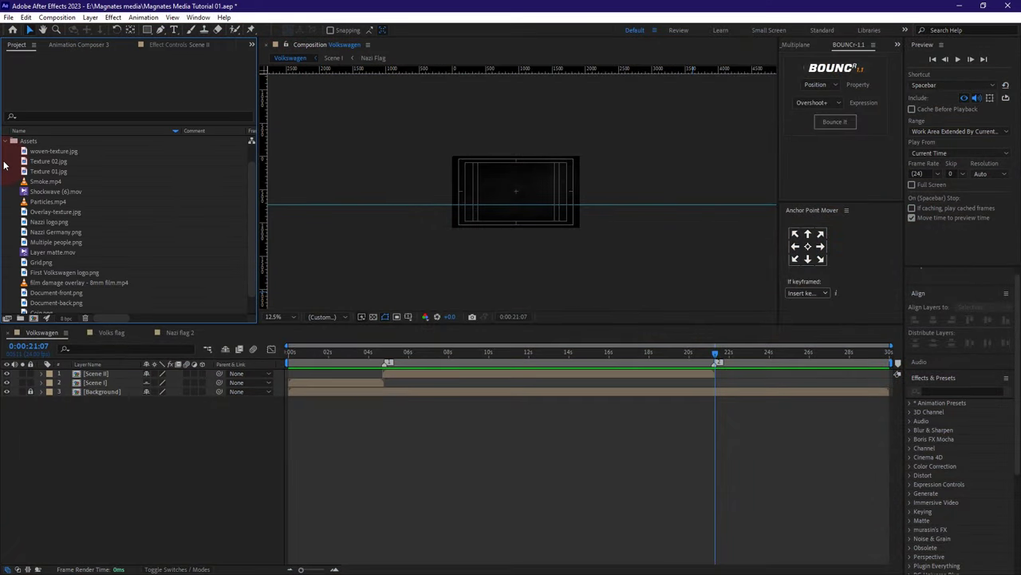
scroll(73, 276, "down", 5)
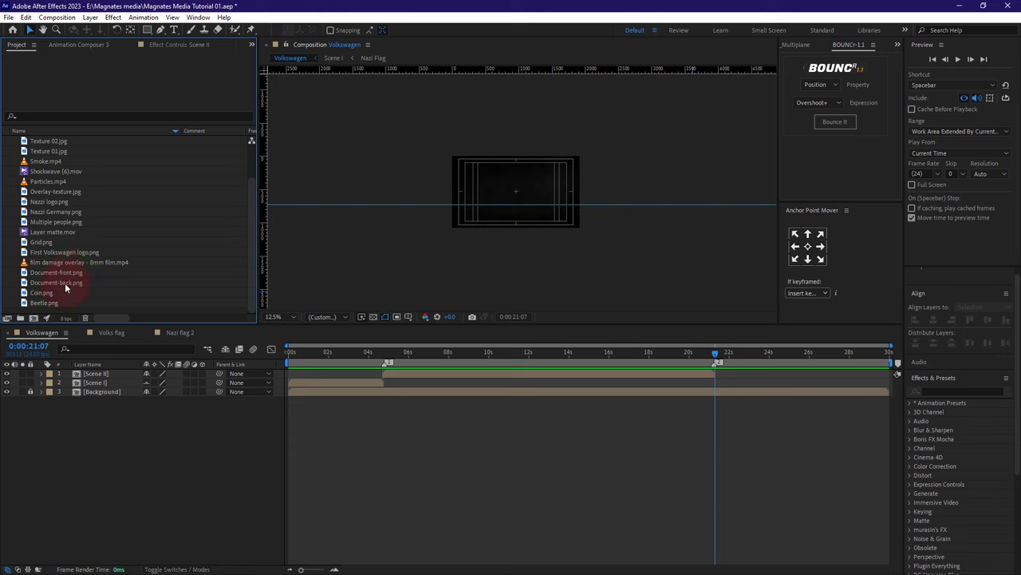
left_click(45, 302)
left_click_drag(50, 306, 58, 375)
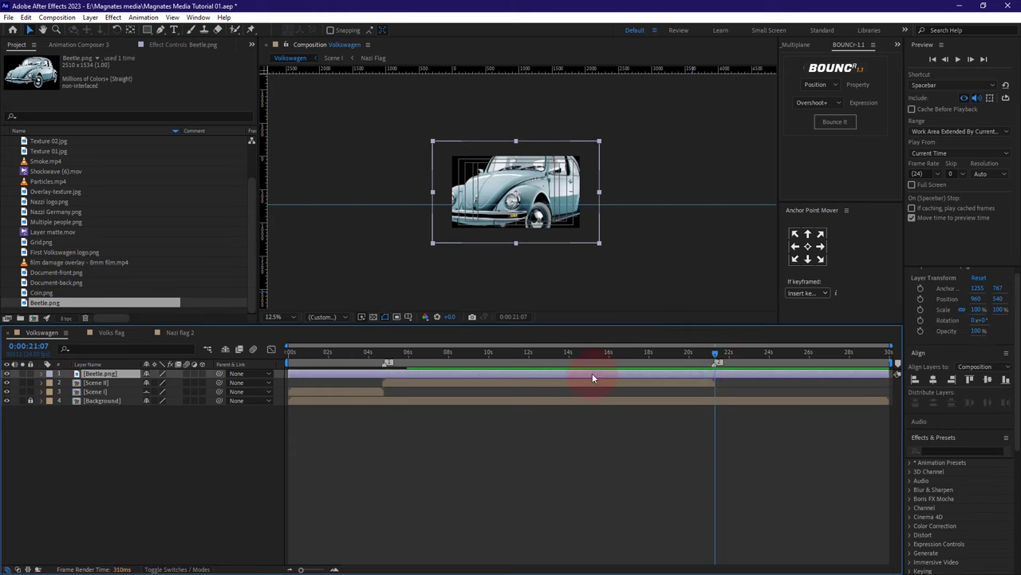
left_click_drag(592, 373, 870, 388)
left_click_drag(661, 389, 747, 388)
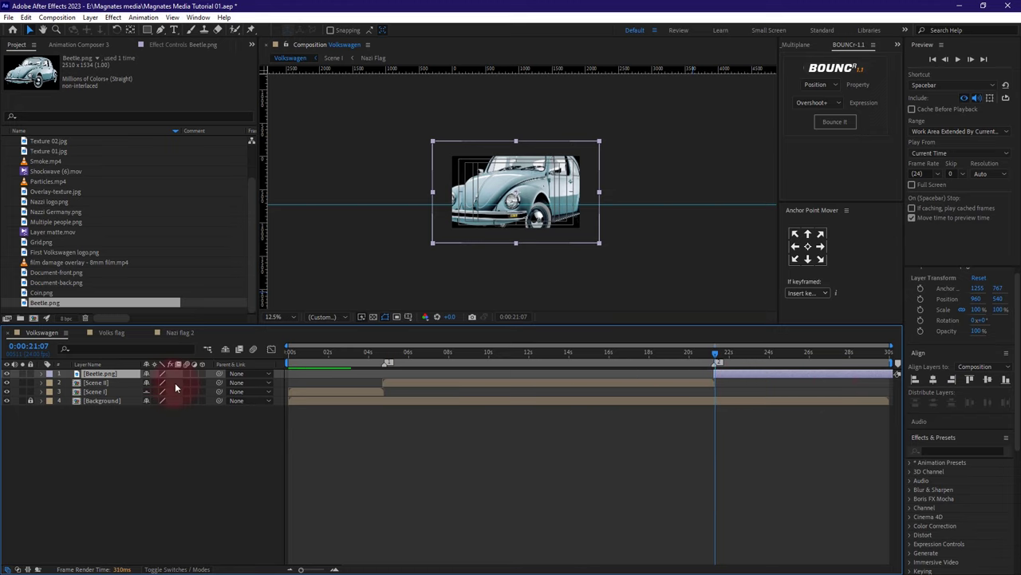
Step: Hide the Scene I and Scene II layers from the layer list by making them shy
left_click(99, 382)
left_click(103, 391, "shift")
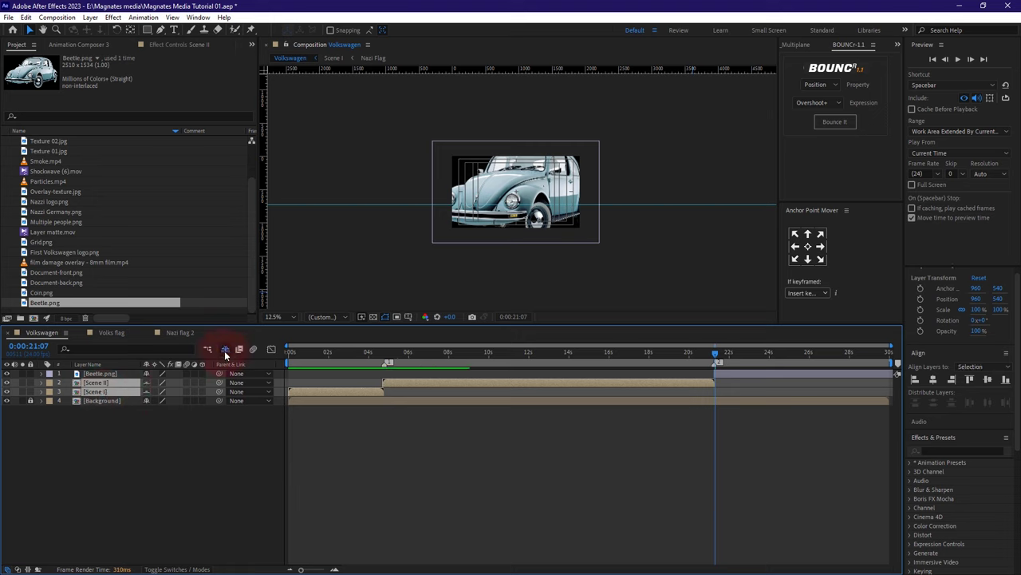
key("Delete")
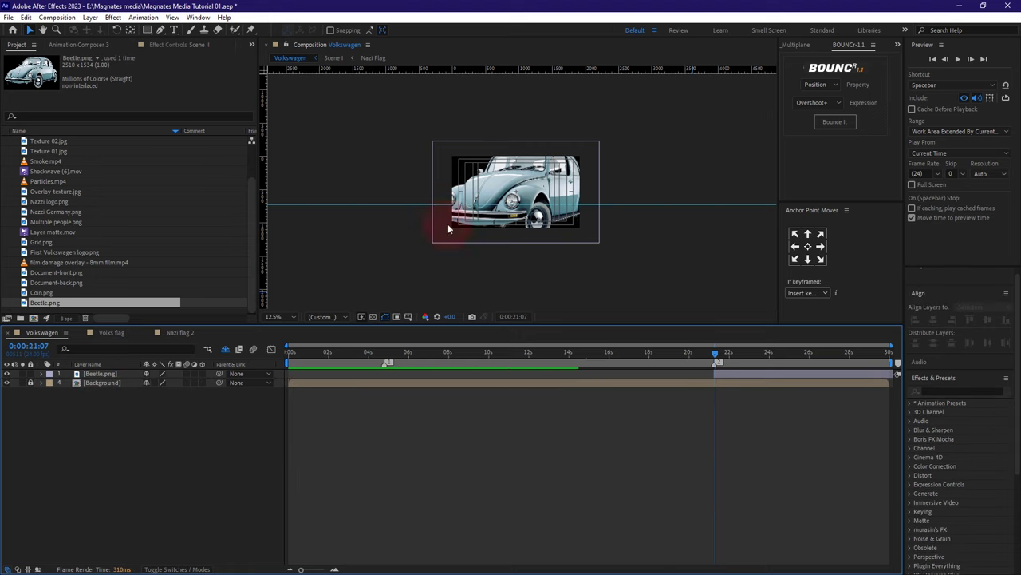
Step: Scale the Beetle.png layer down to 54%
left_click(101, 373)
key("s")
left_click_drag(164, 382, 153, 393)
left_click(209, 384)
scroll(531, 175, "up", 1)
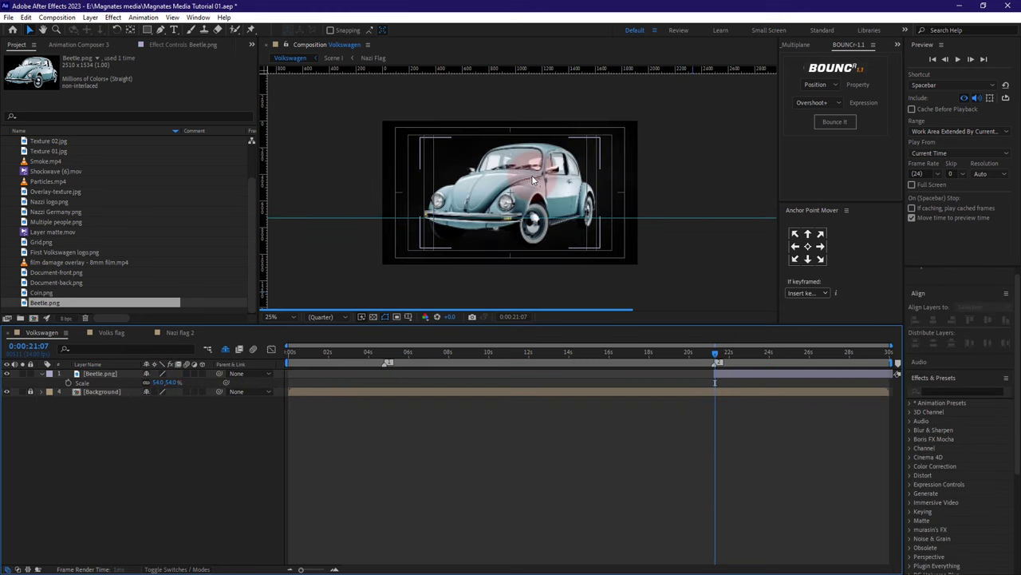
Step: Apply the Black & White effect to the Beetle.png layer
left_click(102, 374)
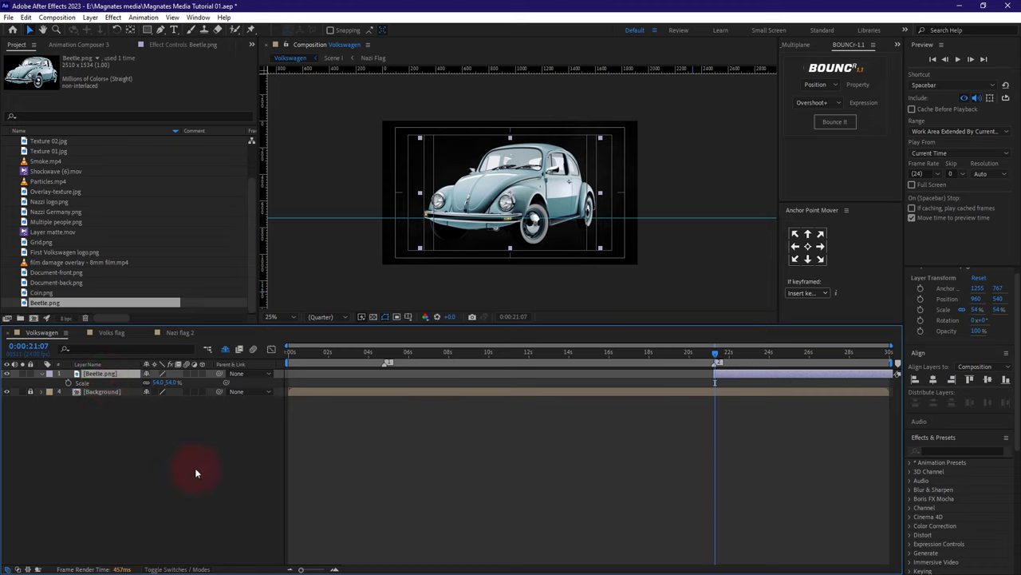
key("ctrl+shift+c")
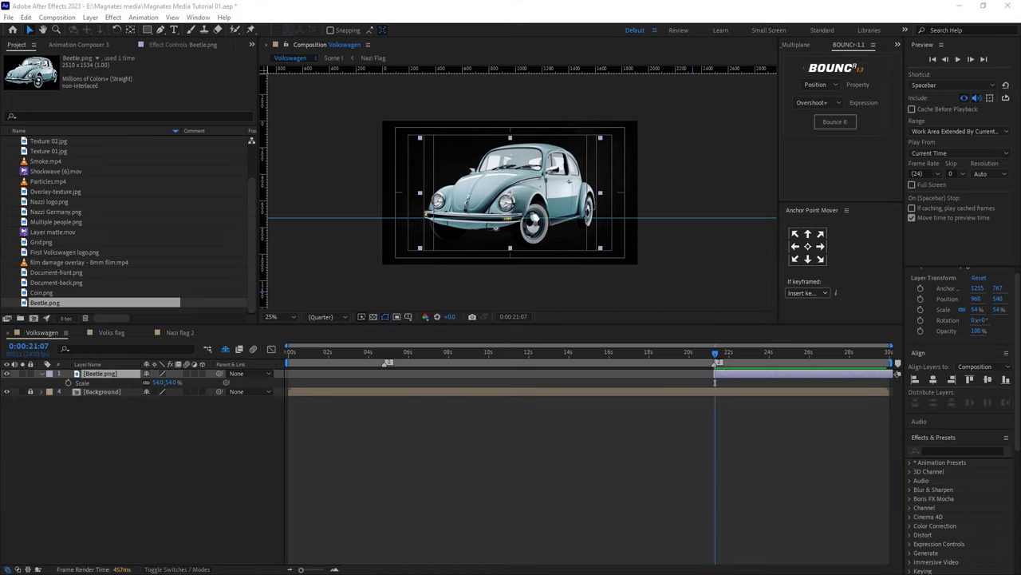
left_click(110, 375)
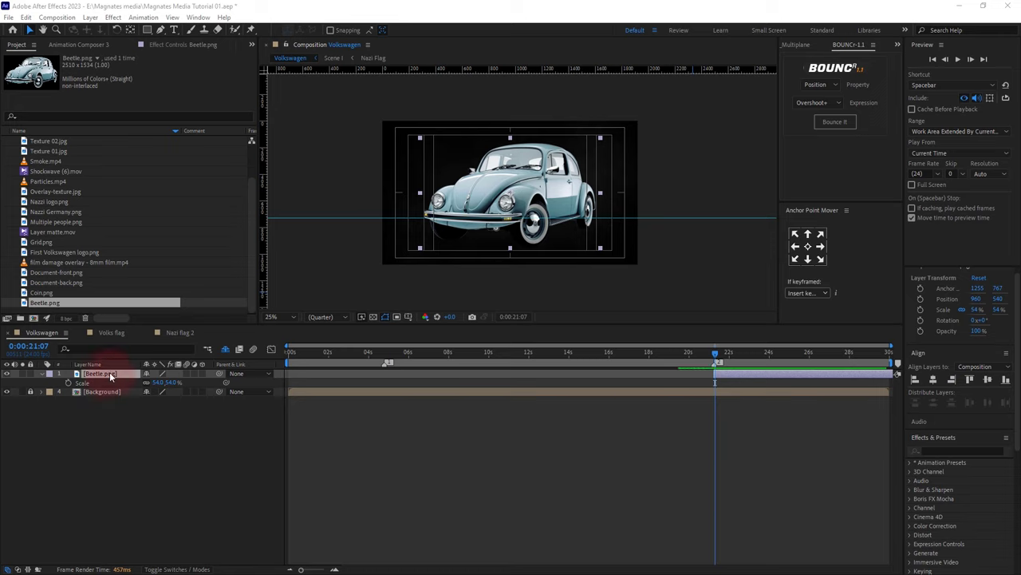
key("ctrl+space")
type("black")
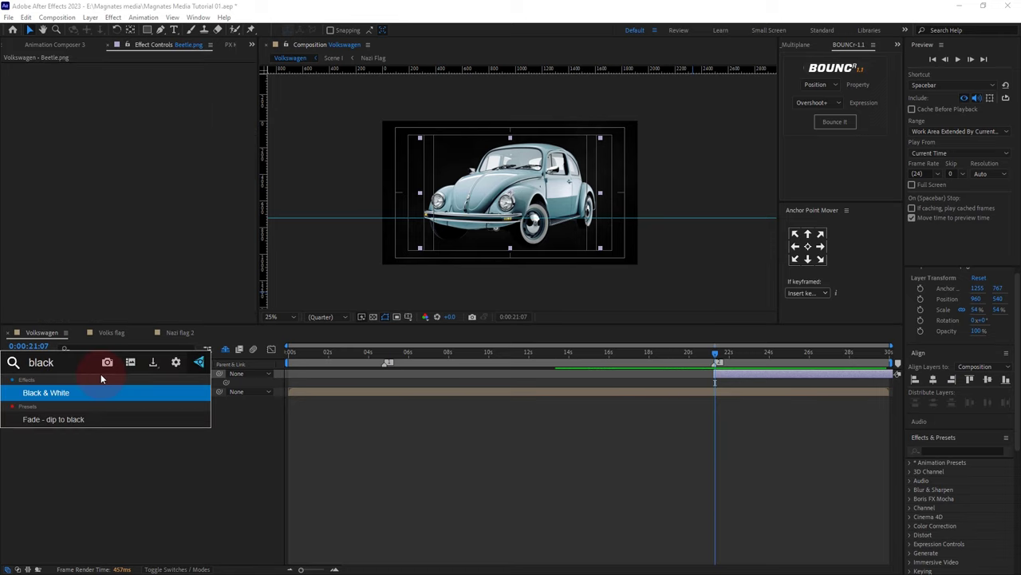
key("Return")
Step: Apply the Levels effect to the Beetle.png layer
left_click(101, 376)
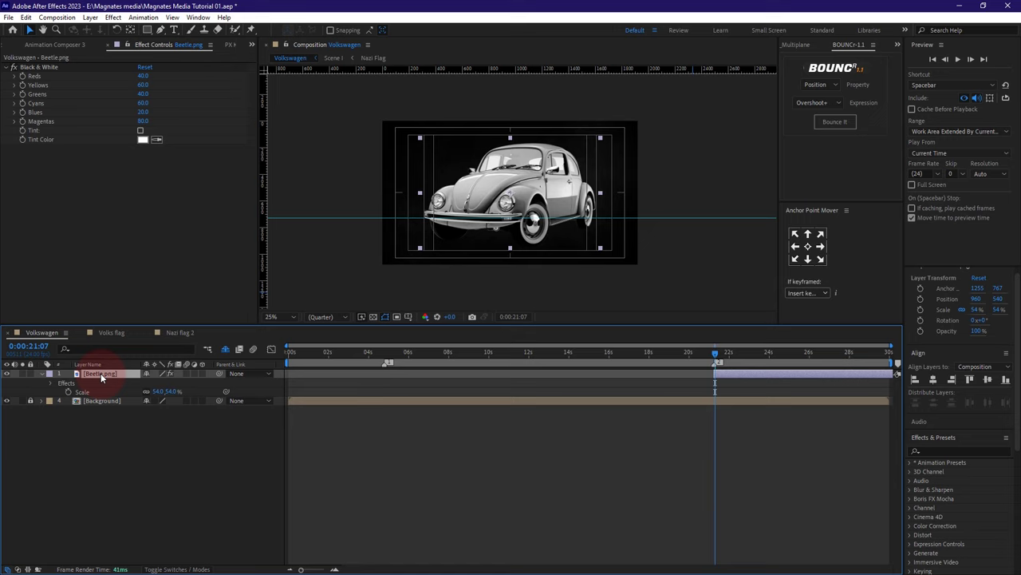
key("ctrl+space")
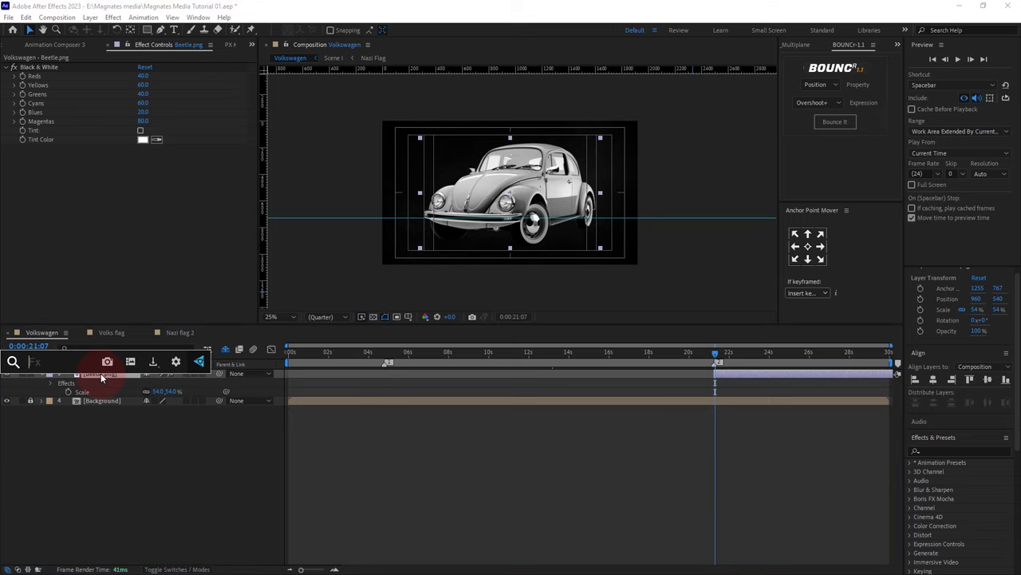
type("leve")
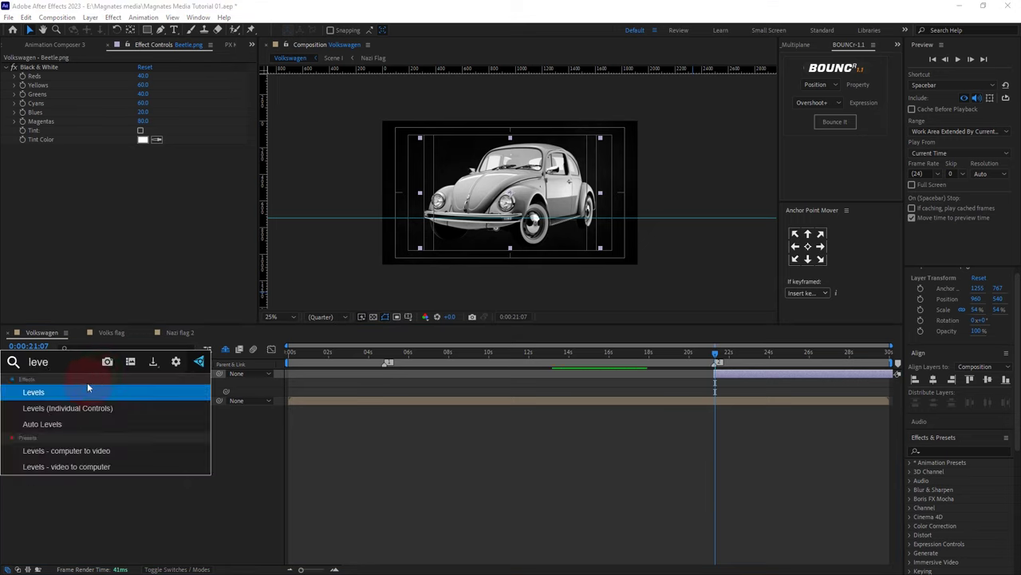
left_click(71, 394)
Step: Adjust the car's Levels effect to Input Black 61, Input White 170 and Gamma 1.39
left_click(142, 240)
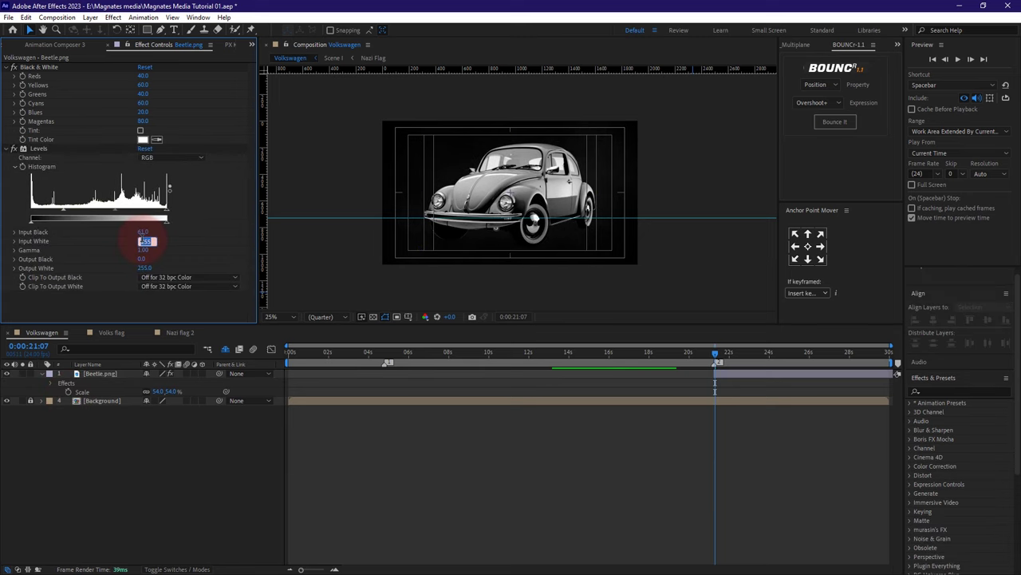
key("BackSpace")
type("170")
key("Return")
left_click(143, 250)
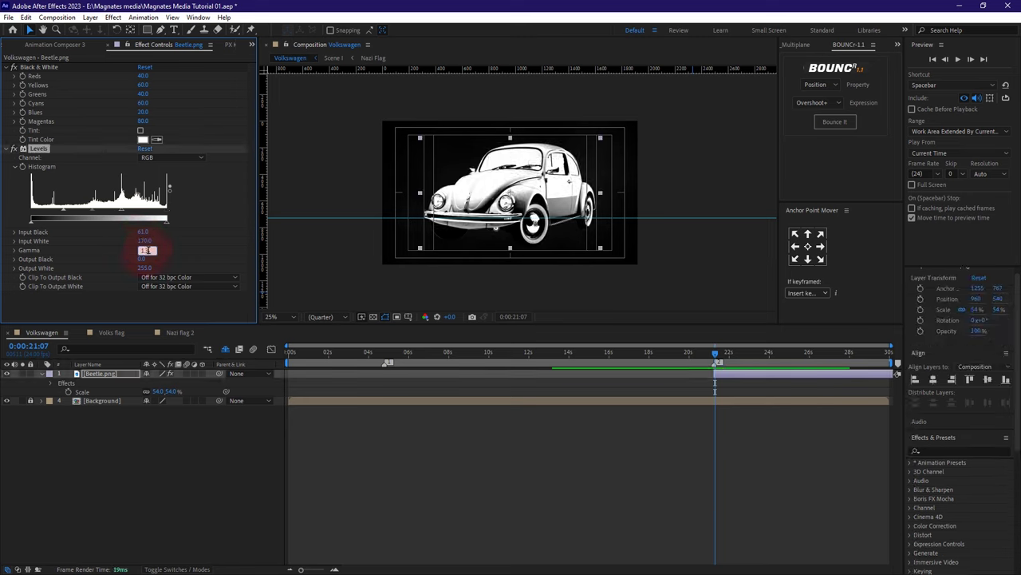
type("1.39")
key("Return")
Step: Scale the Beetle.png layer to 41% and move the car to about 1216, 624, lower right of the frame's centre
left_click_drag(170, 392, 171, 388)
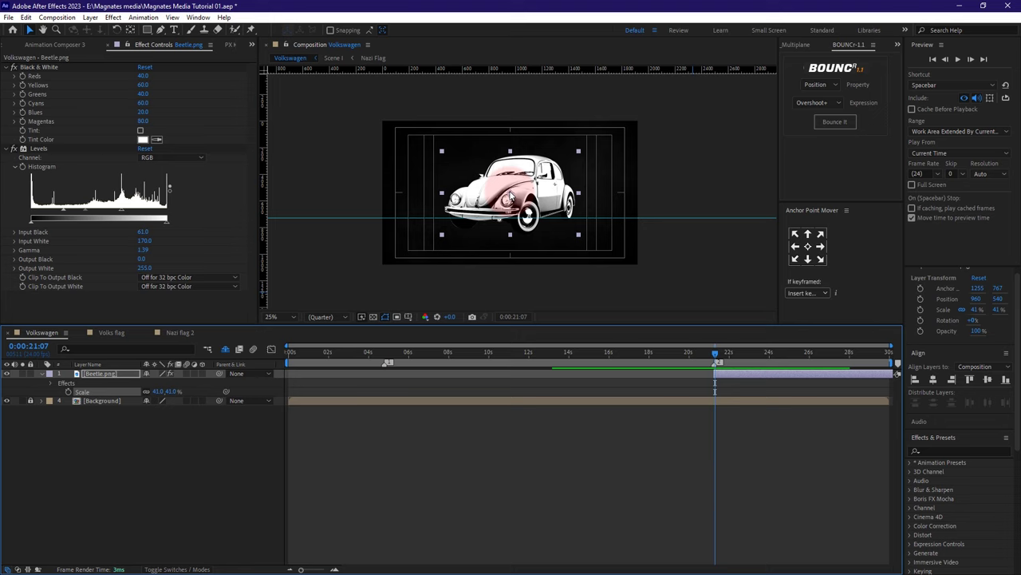
left_click_drag(510, 197, 543, 208)
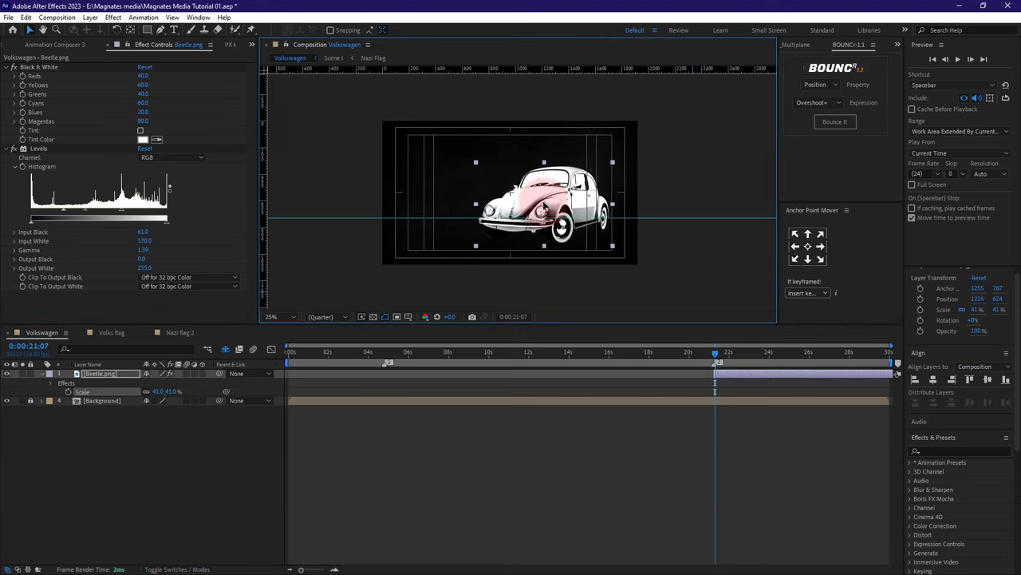
left_click(102, 438)
Step: Apply the Drop Shadow effect to the Beetle.png layer
left_click(100, 373)
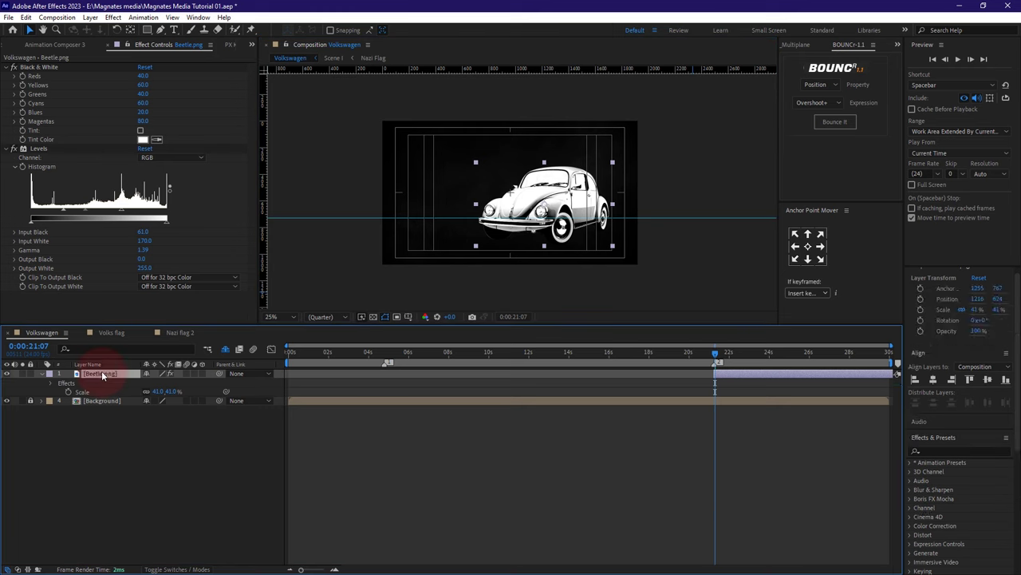
key("ctrl+space")
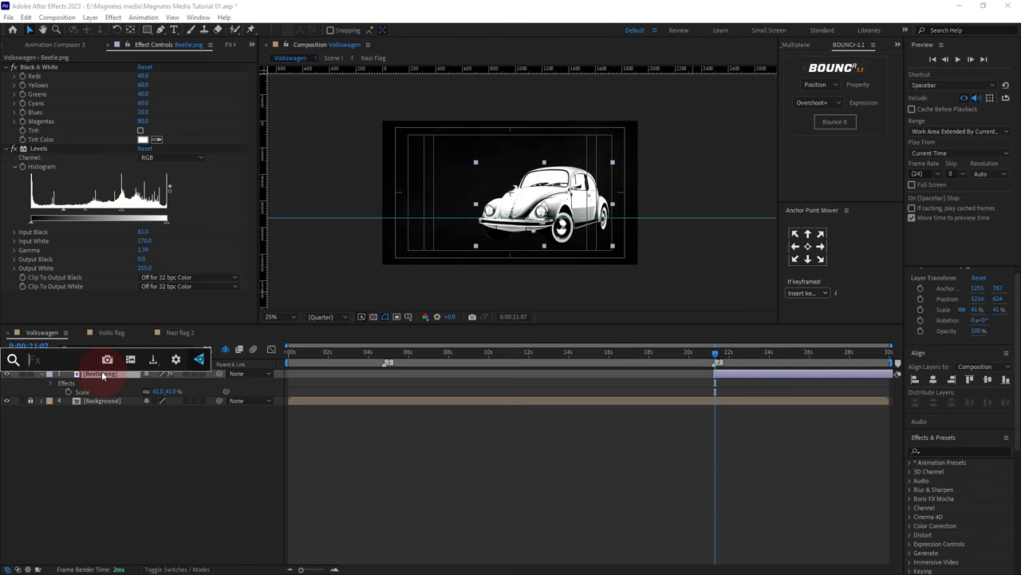
type("dr")
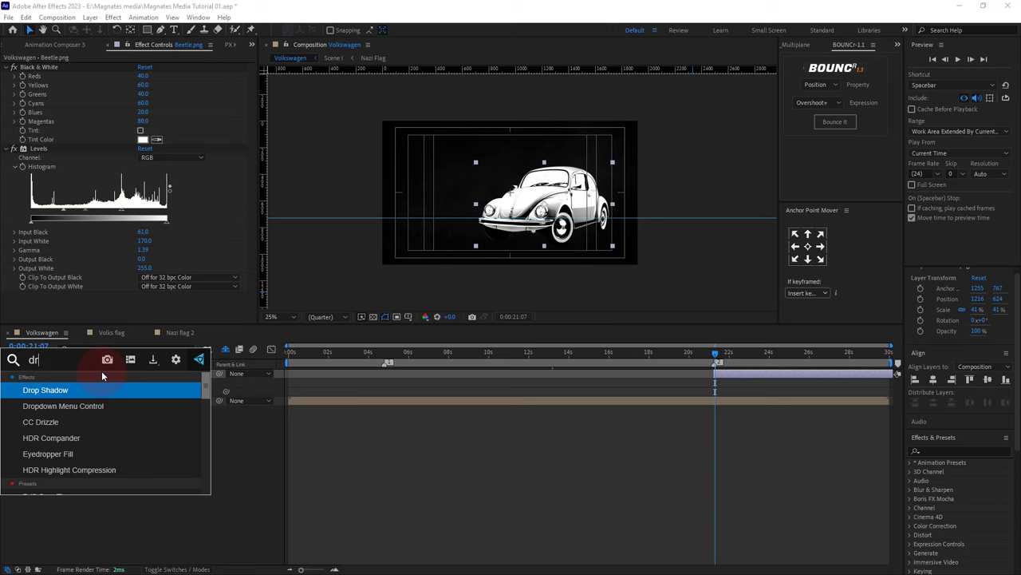
left_click(87, 390)
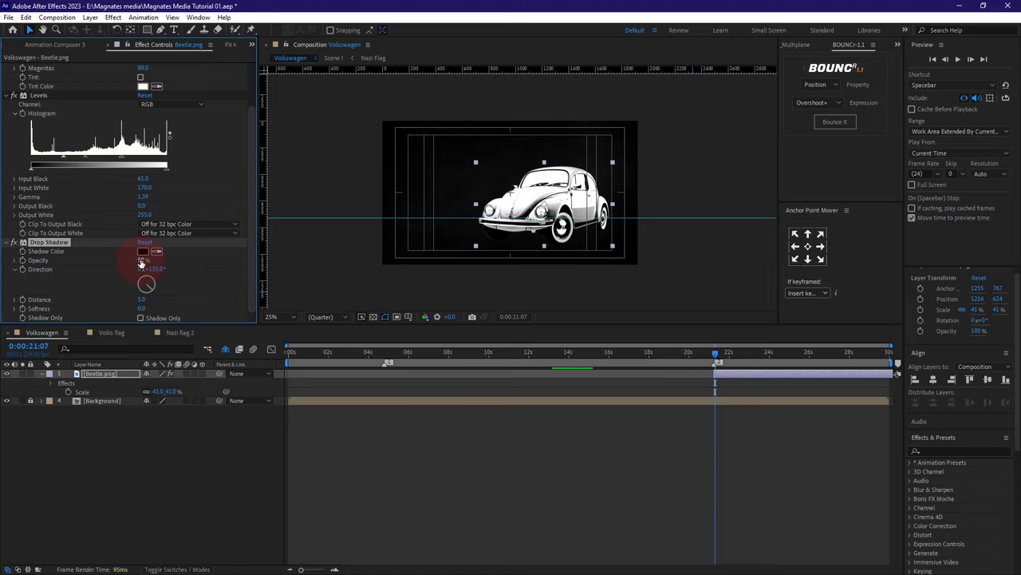
Step: Set the car's drop shadow to 80% opacity, a distance of 70 and a softness of 135
left_click(142, 261)
type("80")
left_click(142, 299)
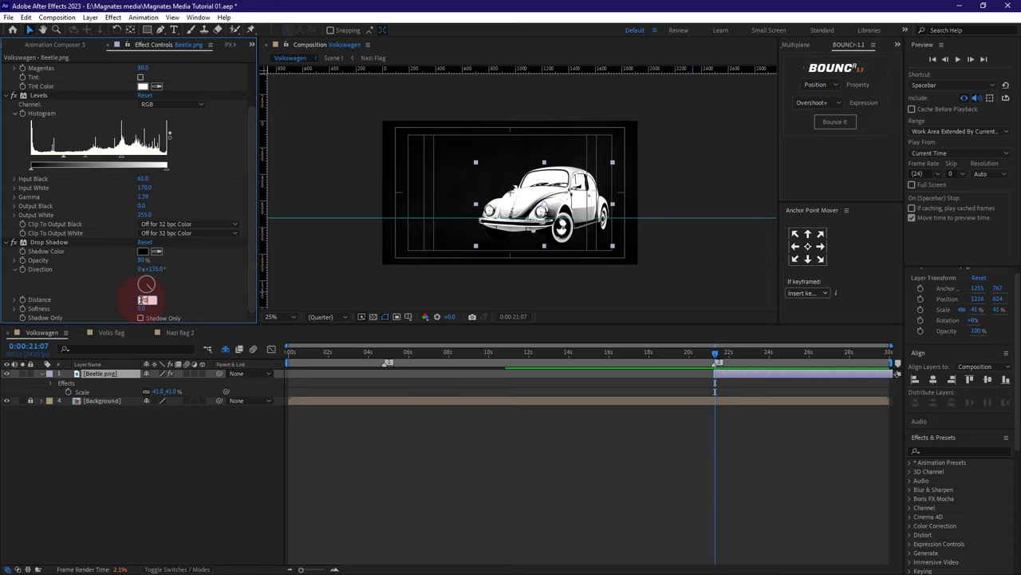
type("80")
left_click(143, 310)
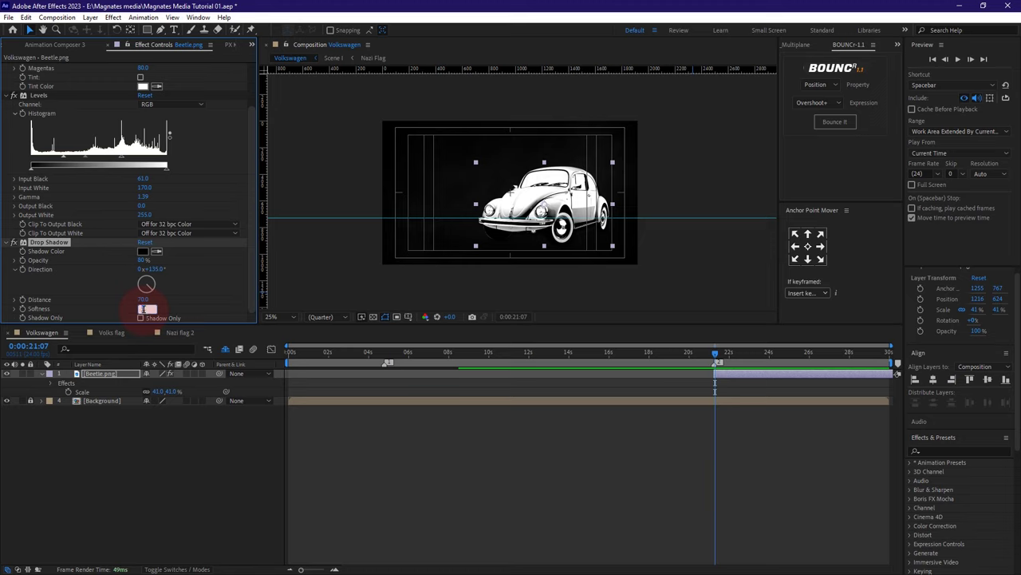
type("135")
key("Return")
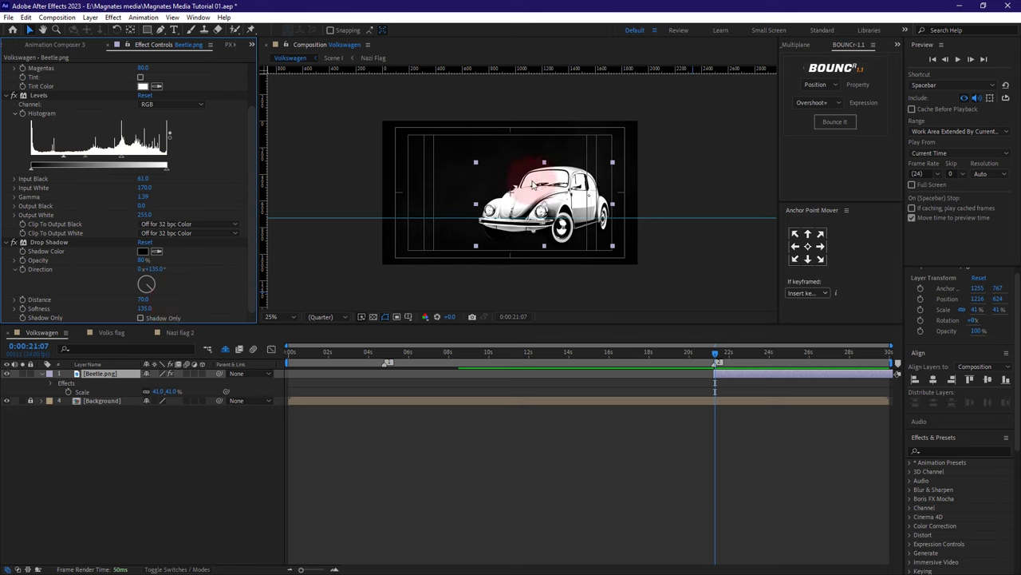
scroll(530, 184, "up", 2)
scroll(459, 191, "down", 2)
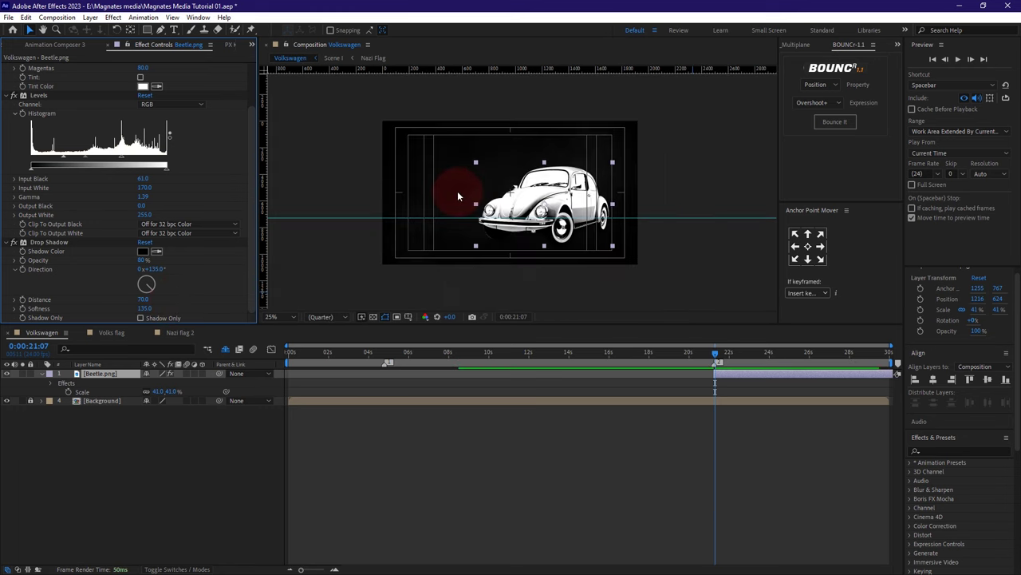
scroll(515, 192, "up", 2)
scroll(515, 192, "down", 2)
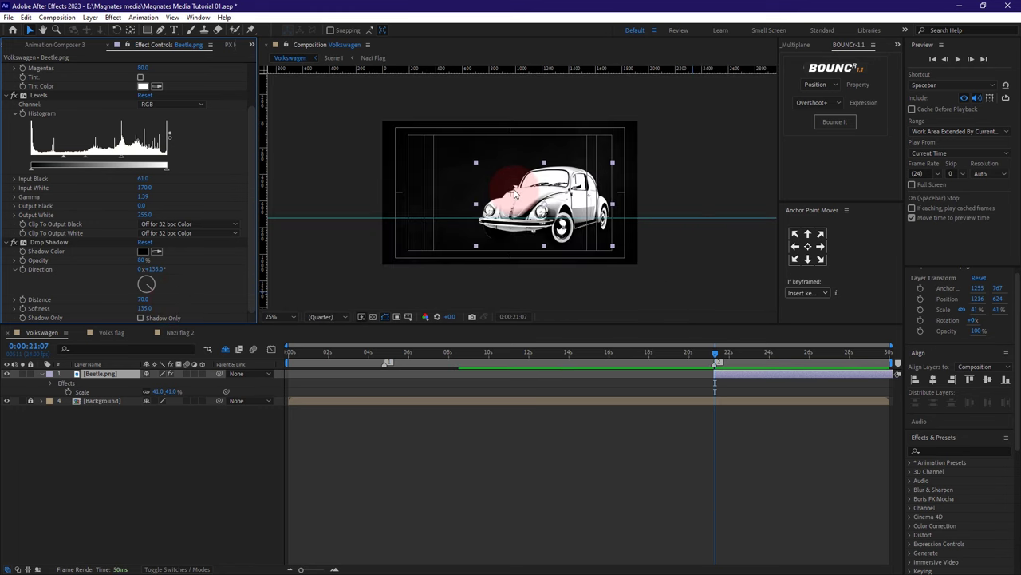
Step: Create a pure red (FF0000) solid layer and place it directly beneath the Beetle.png layer
left_click(108, 402)
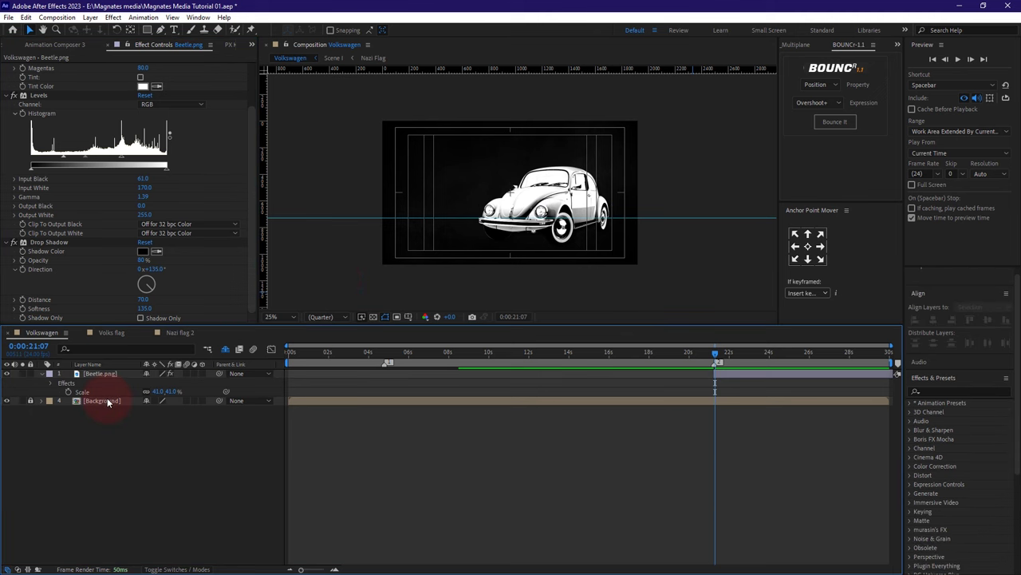
left_click(90, 17)
mouse_move(122, 35)
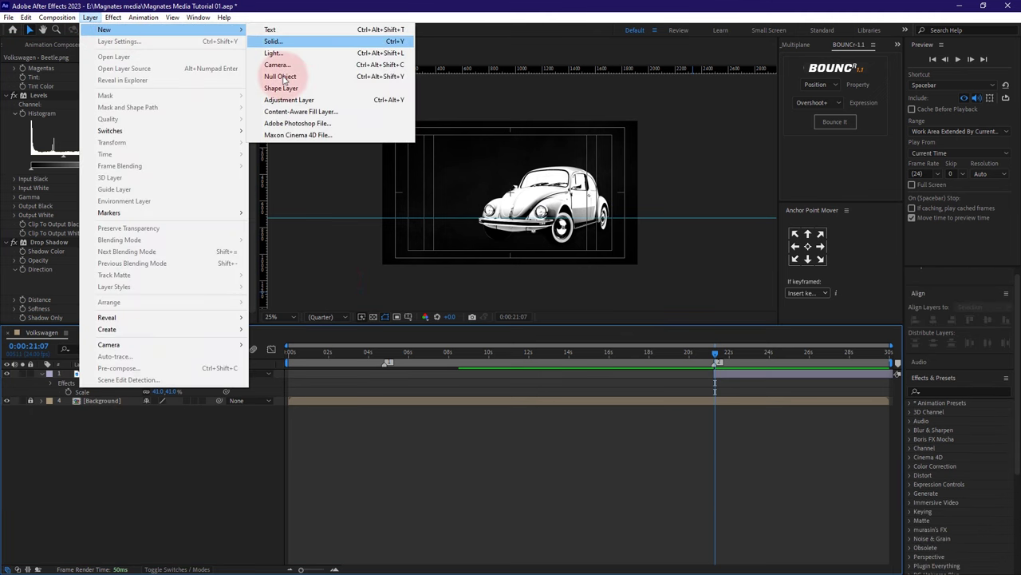
left_click(290, 47)
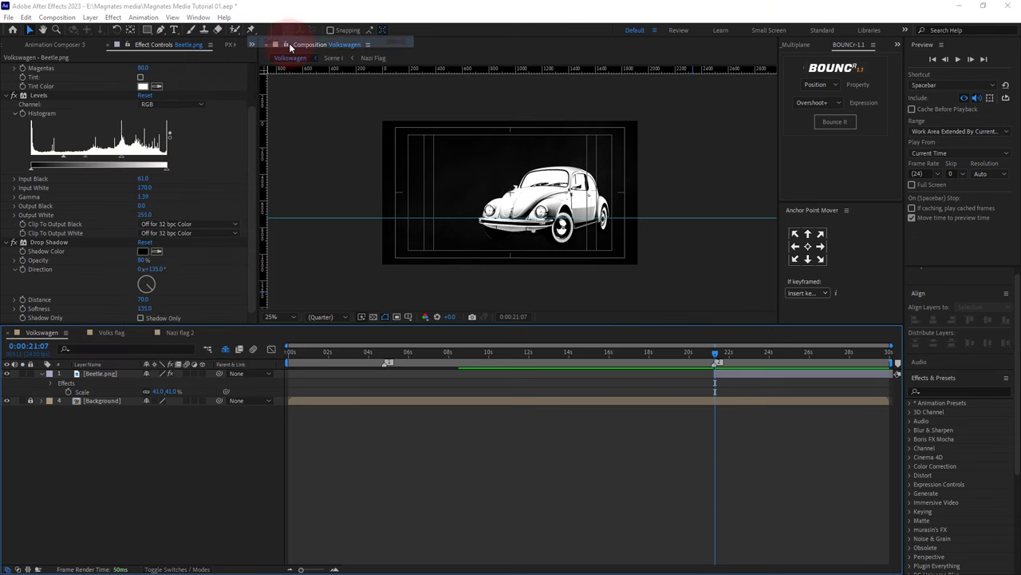
left_click(394, 253)
left_click_drag(495, 285, 698, 188)
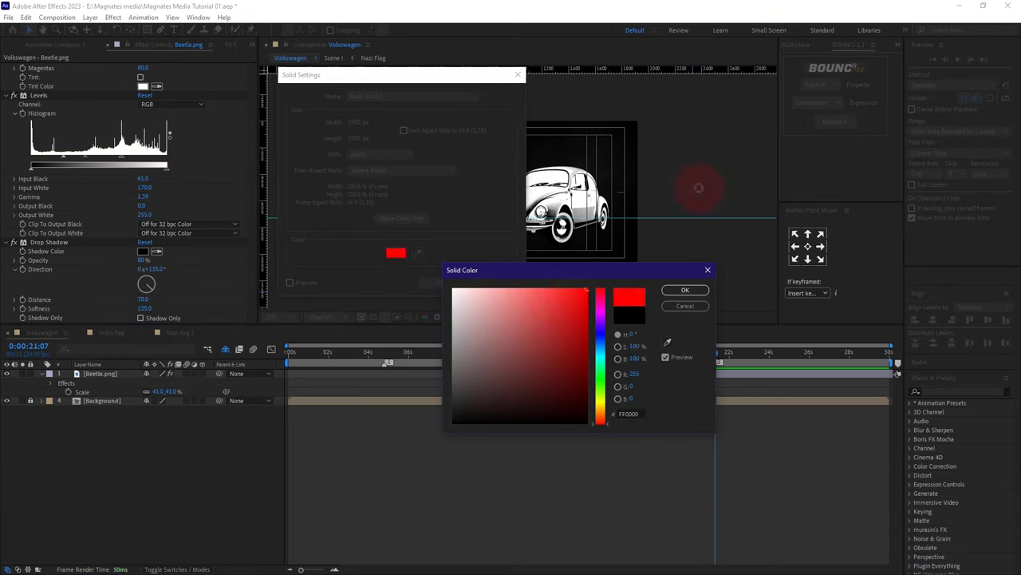
left_click(684, 290)
left_click(464, 284)
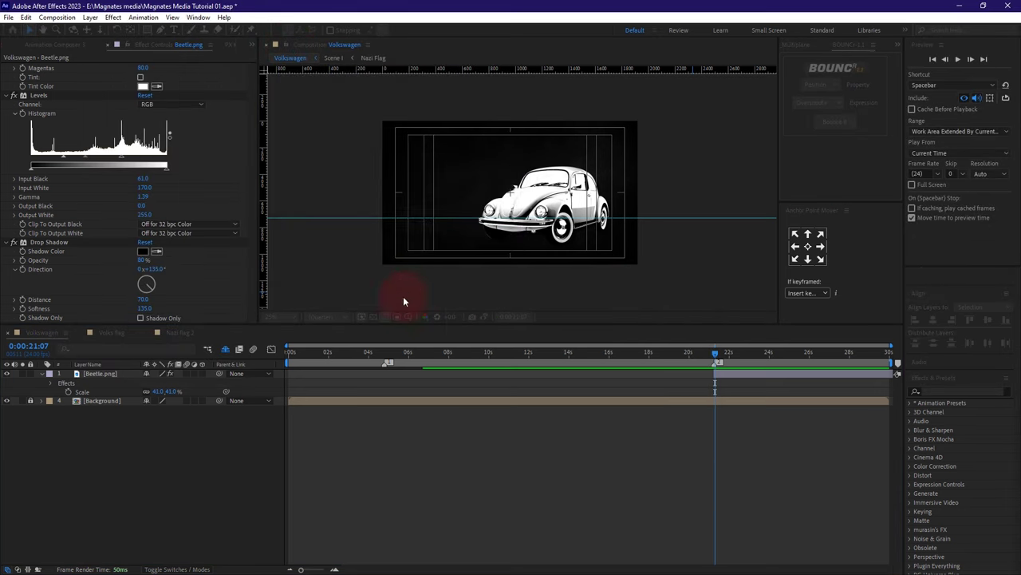
left_click(99, 379)
left_click_drag(99, 375, 107, 406)
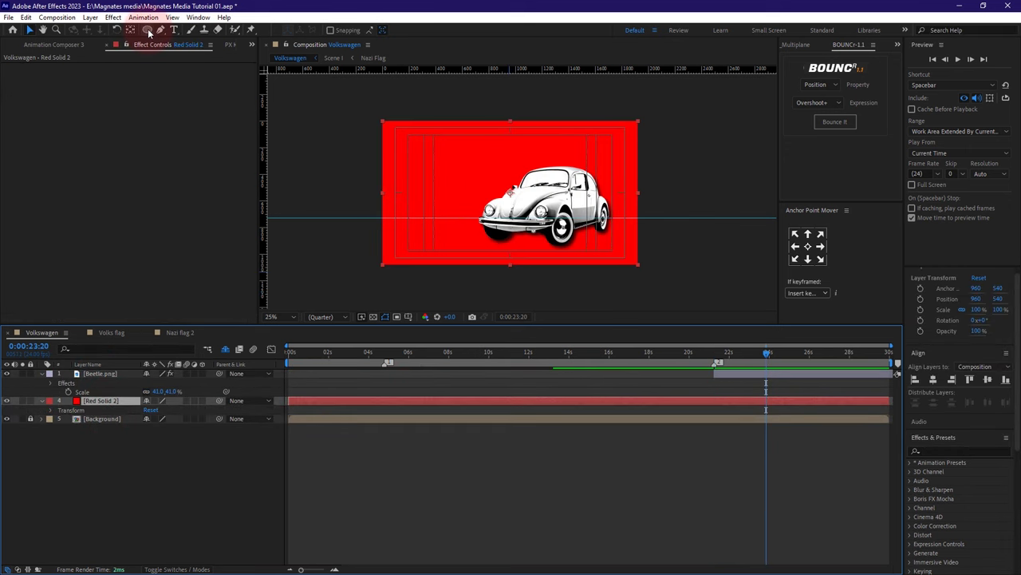
Step: Mask the Red Solid 2 layer with a centred ellipse and feather the mask to about 661 pixels
left_click(147, 31)
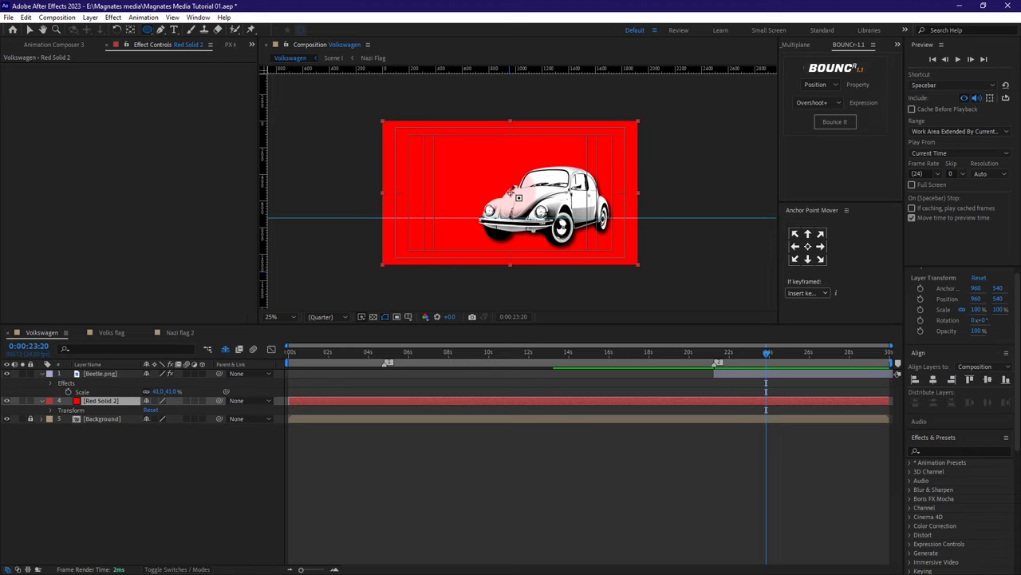
left_click_drag(519, 198, 601, 238)
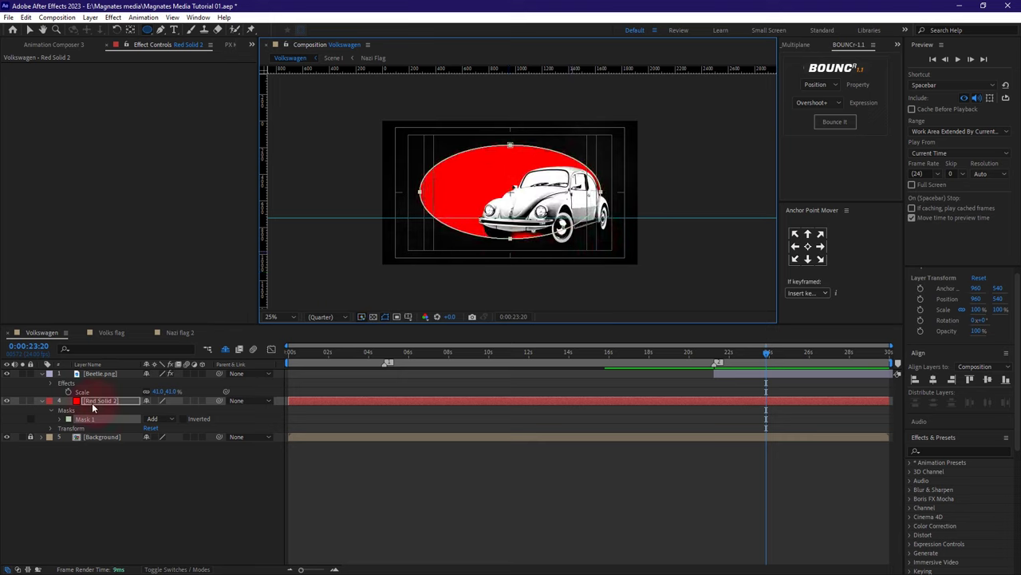
key("f")
left_click_drag(162, 418, 515, 421)
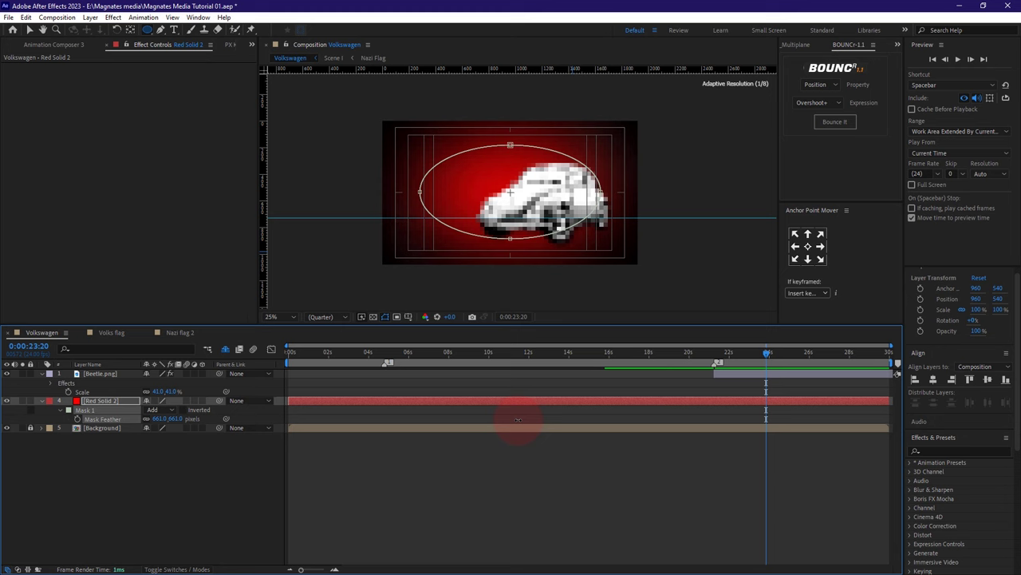
left_click(101, 474)
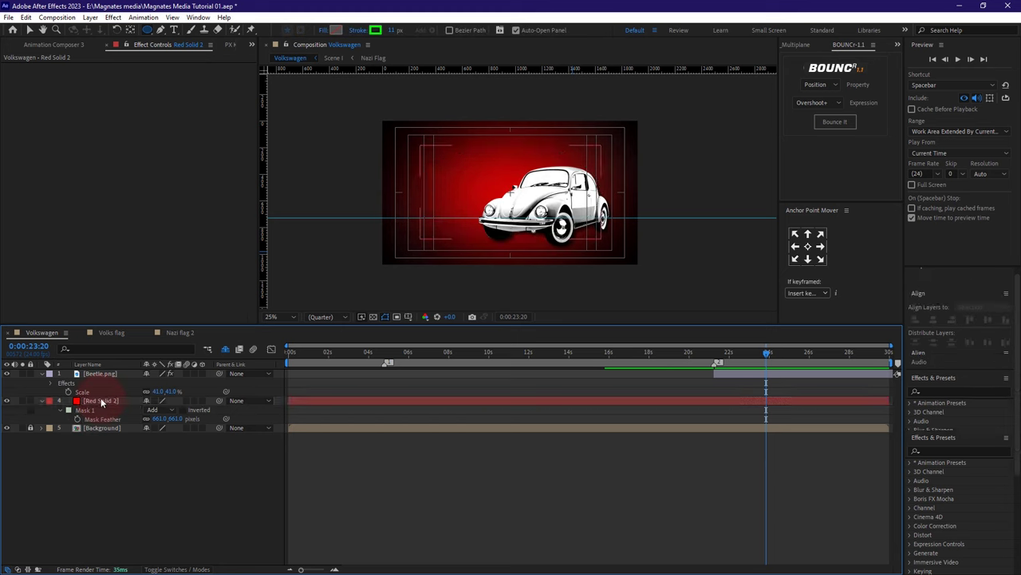
Step: Shrink the elliptical mask on the Red Solid 2 layer proportionally around its centre
left_click(101, 400)
key("s")
left_click(29, 32)
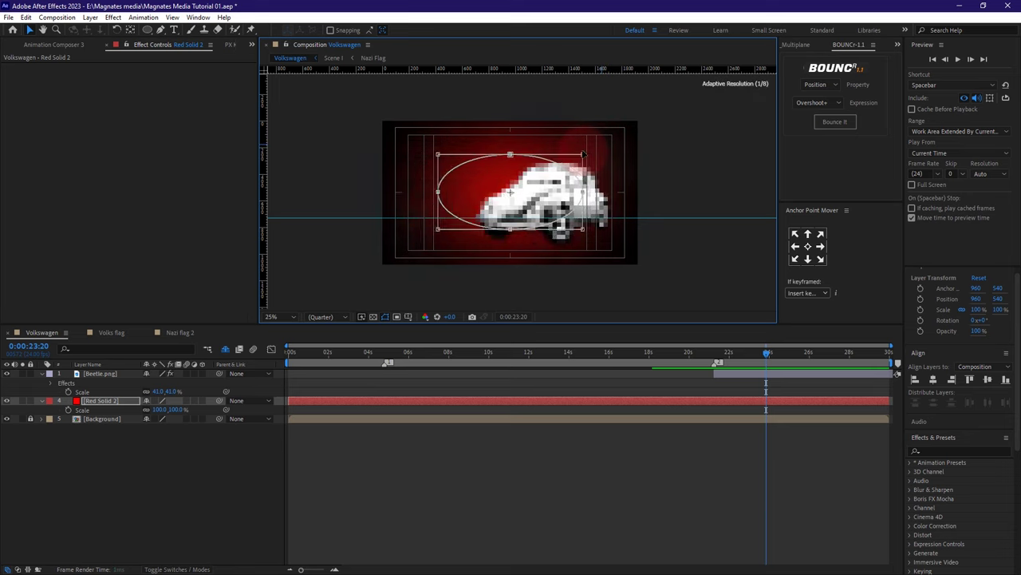
left_click(155, 519)
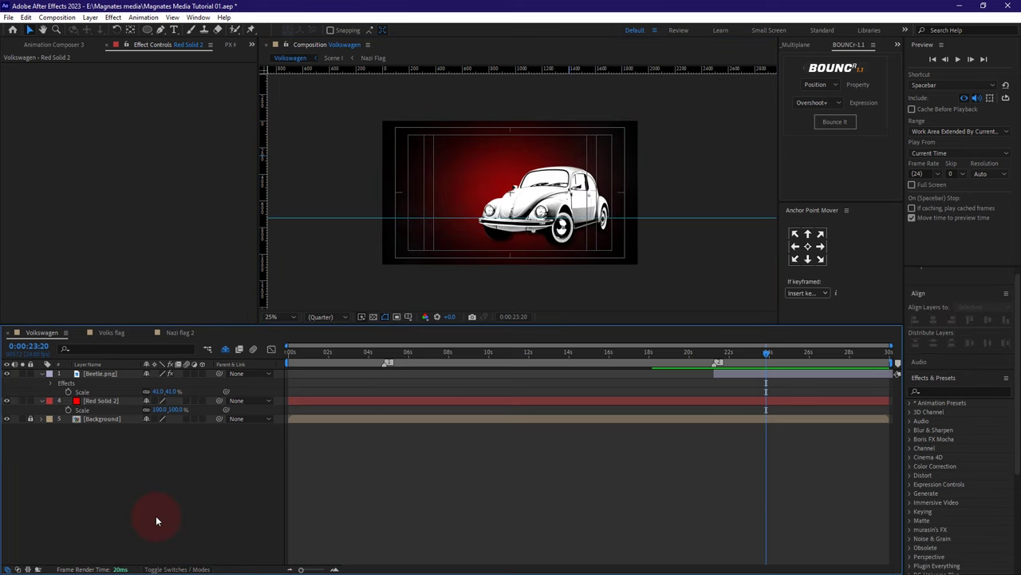
Step: Set the Red Solid 2 layer's blending mode to Overlay
left_click(103, 401)
left_click(168, 568)
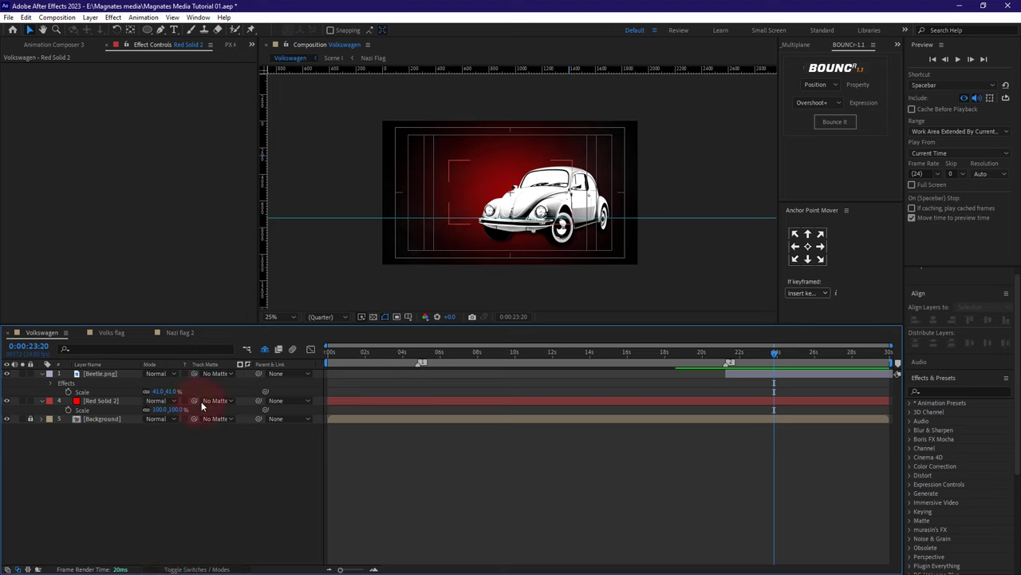
left_click(160, 401)
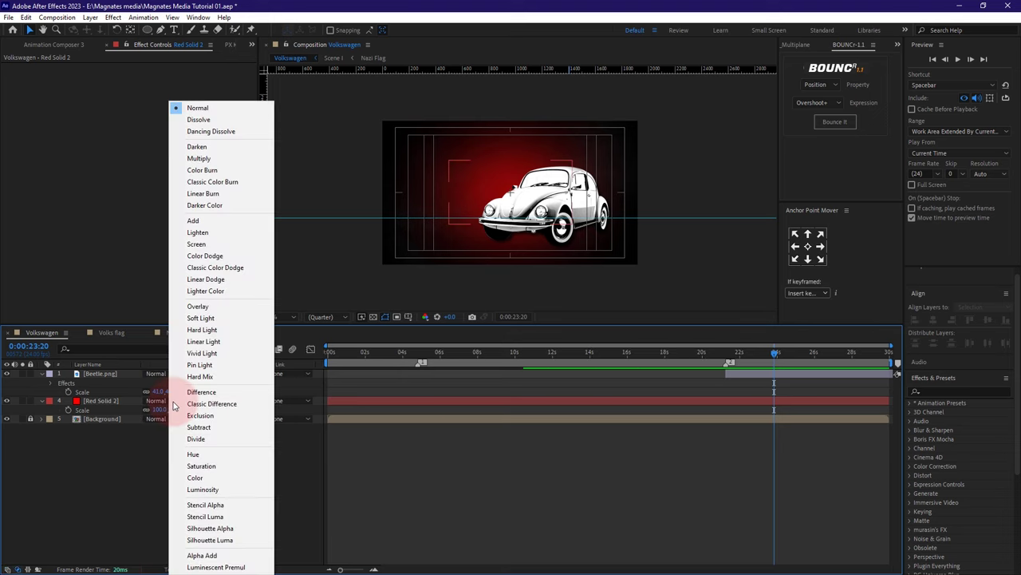
left_click(211, 307)
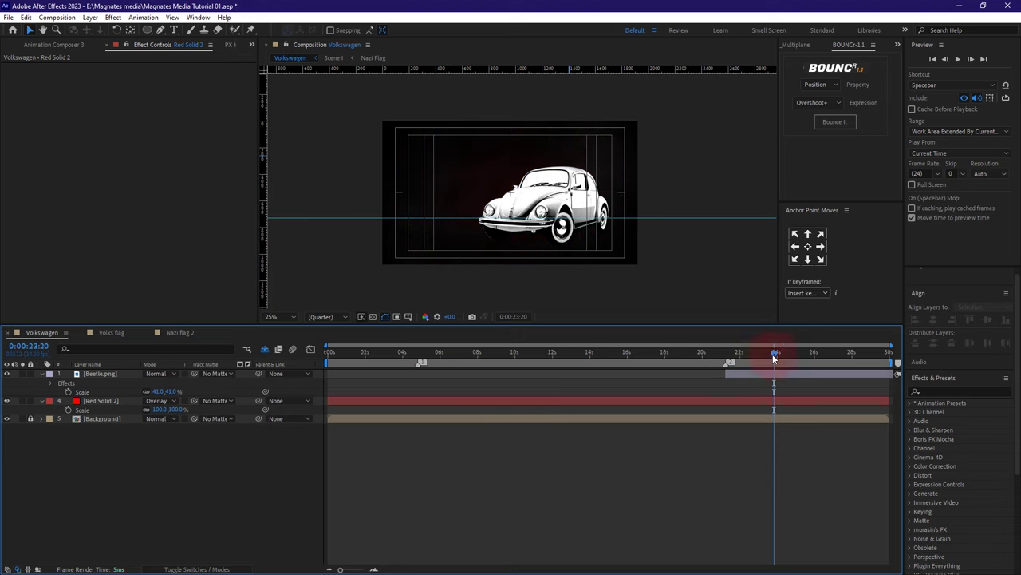
Step: At 0:00:21:07, unlock the Background layer and apply the Levels effect to it
left_click_drag(773, 354, 726, 368)
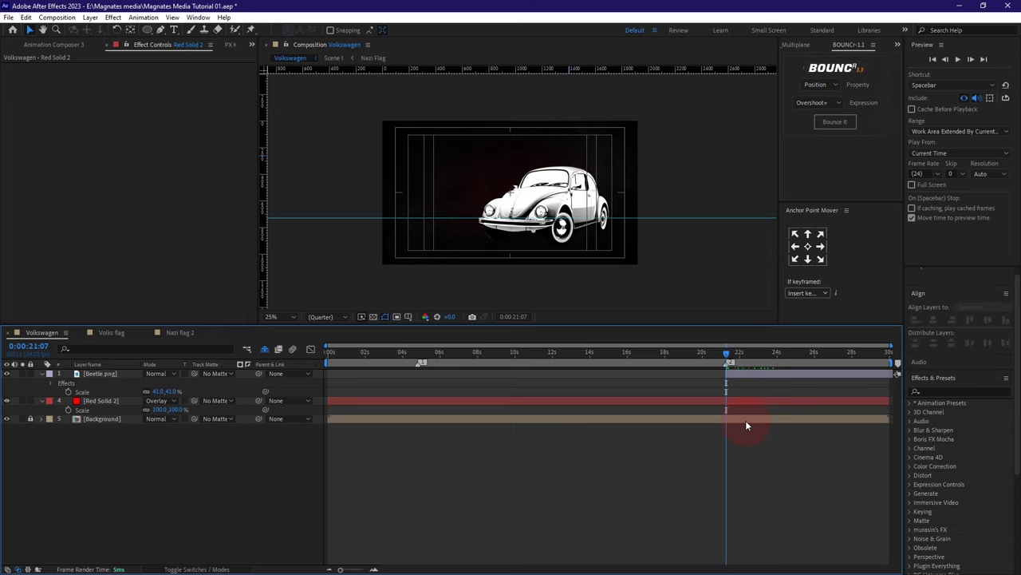
left_click(53, 421)
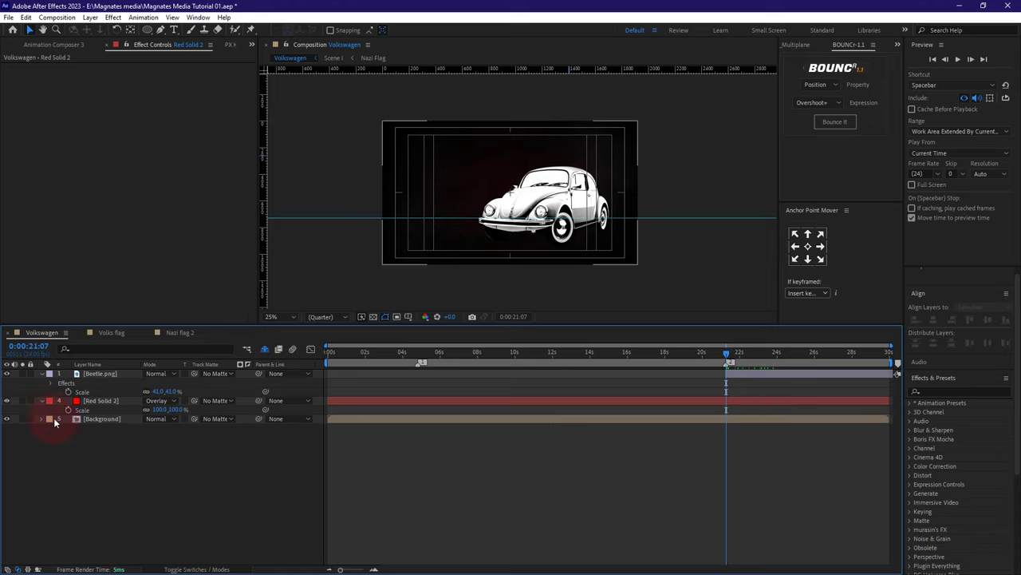
left_click(97, 417)
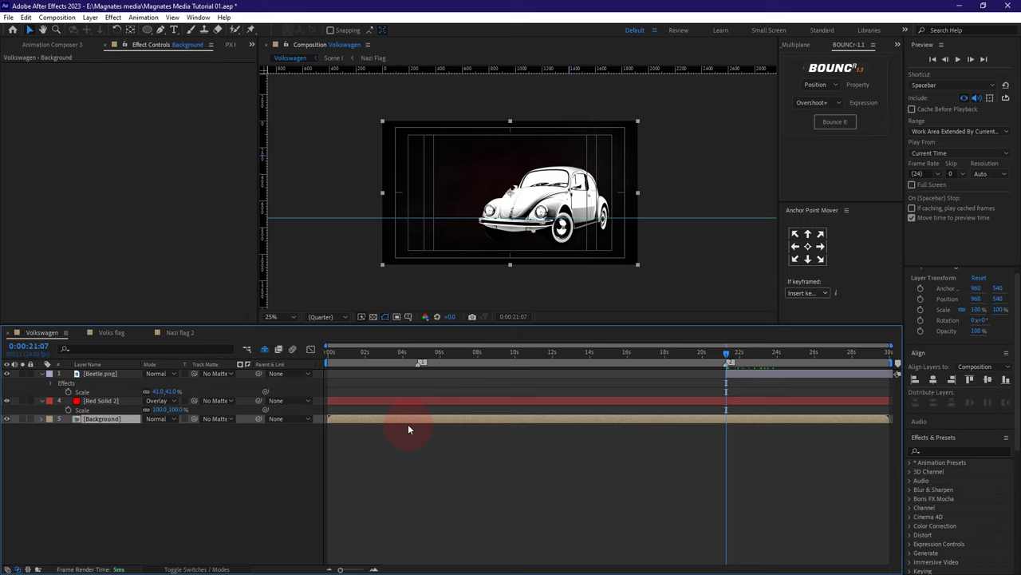
key("ctrl+space")
type("leve")
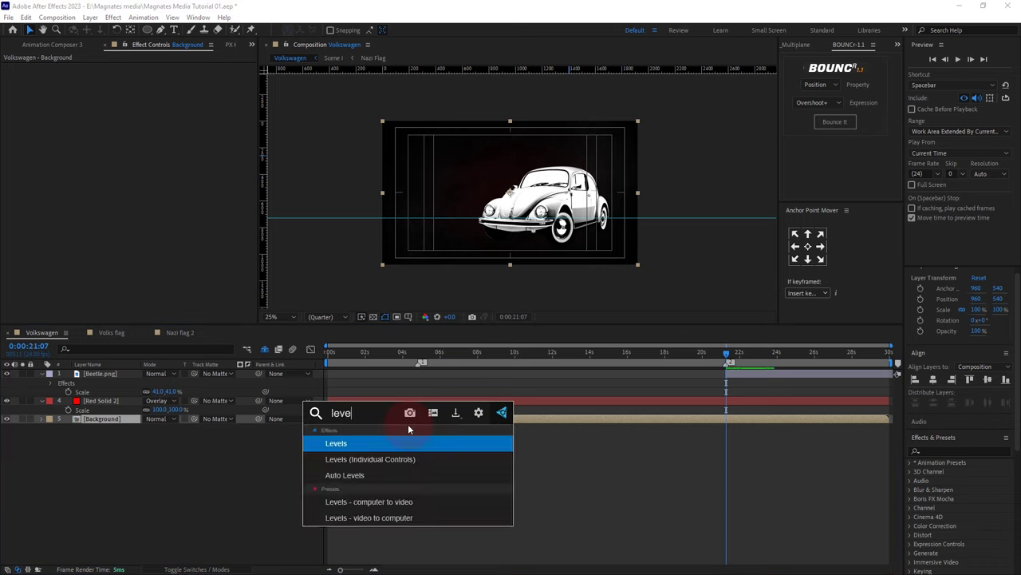
left_click(328, 444)
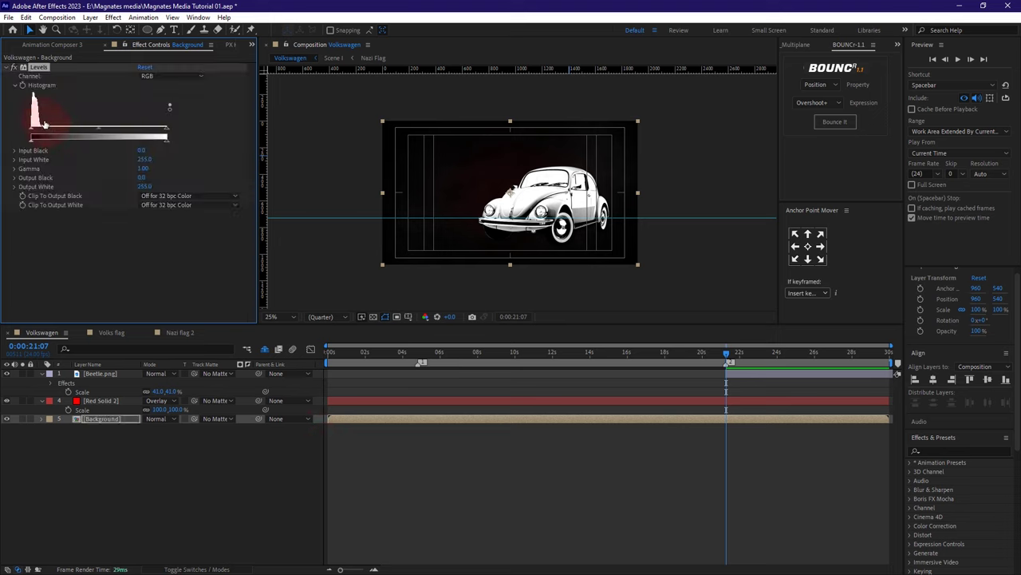
Step: Brighten the Background layer by setting its Levels gamma to 1.23
mouse_move(98, 129)
left_mouse_down()
mouse_move(109, 130)
mouse_move(87, 135)
left_mouse_up()
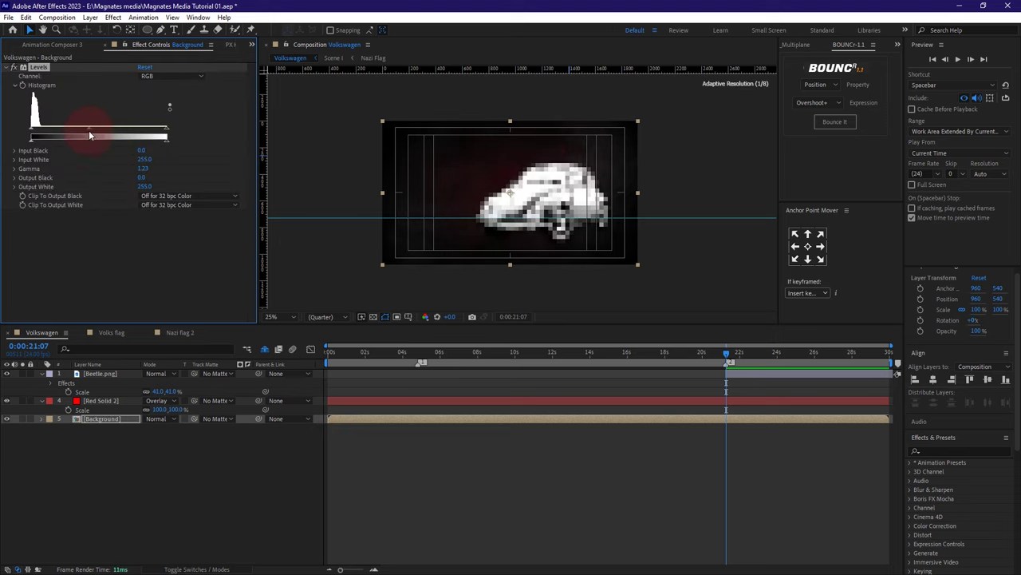
scroll(540, 164, "up", 2)
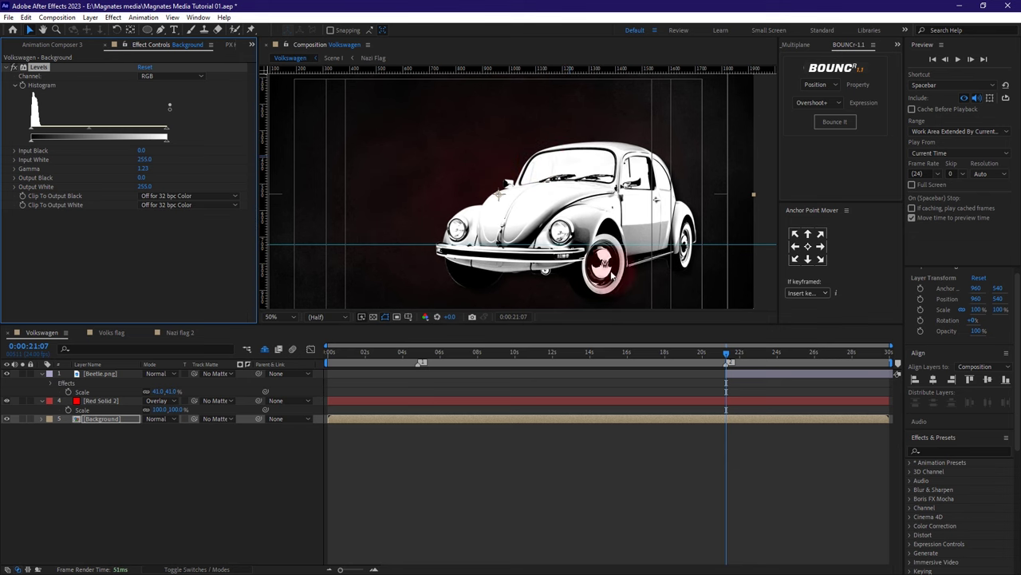
left_click(703, 418)
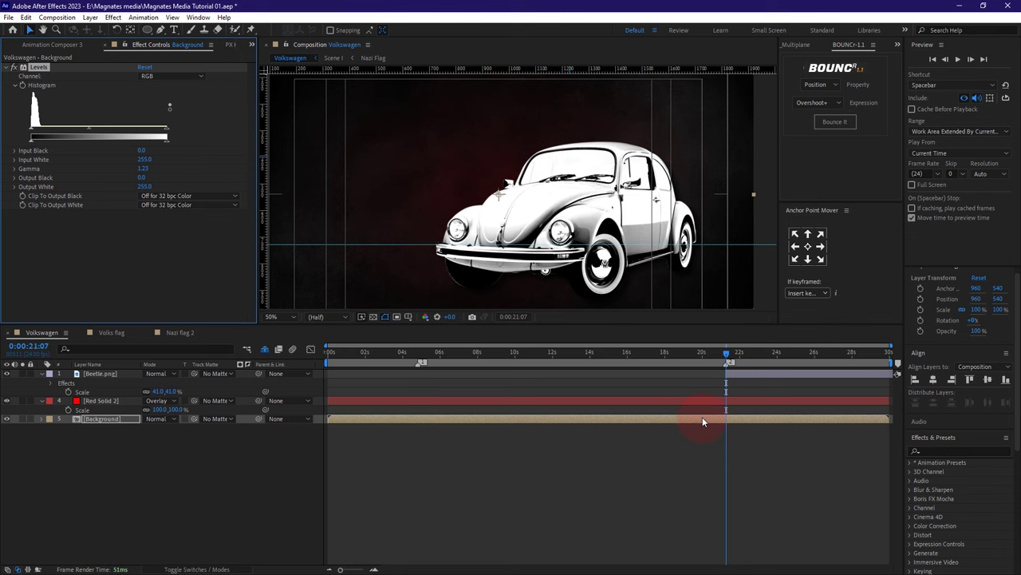
Step: Hide the Red Solid 2 layer and compare the brightened background at 0:00:09:02 and 0:00:22:16
left_click(8, 401)
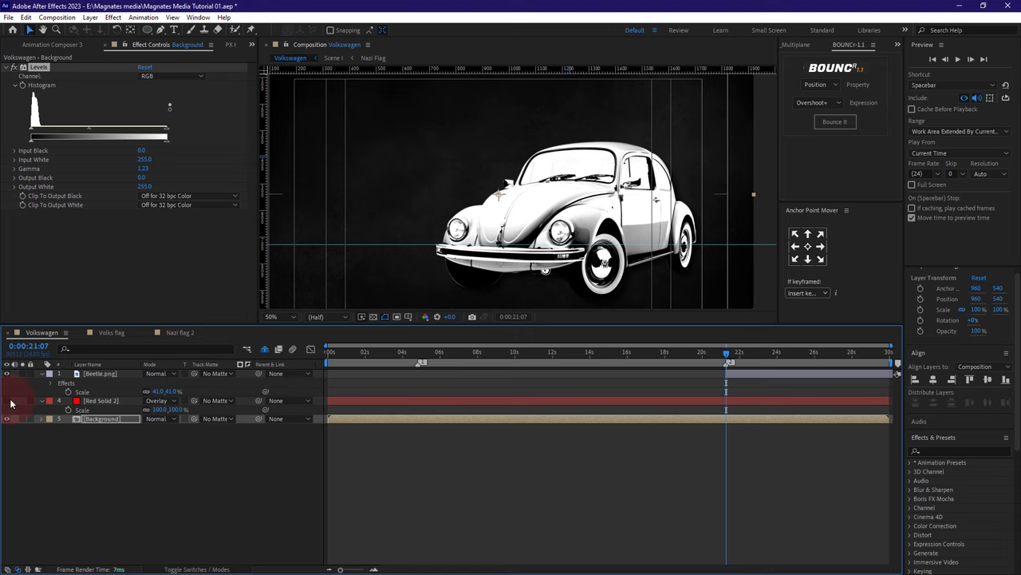
key("comma")
left_click(498, 352)
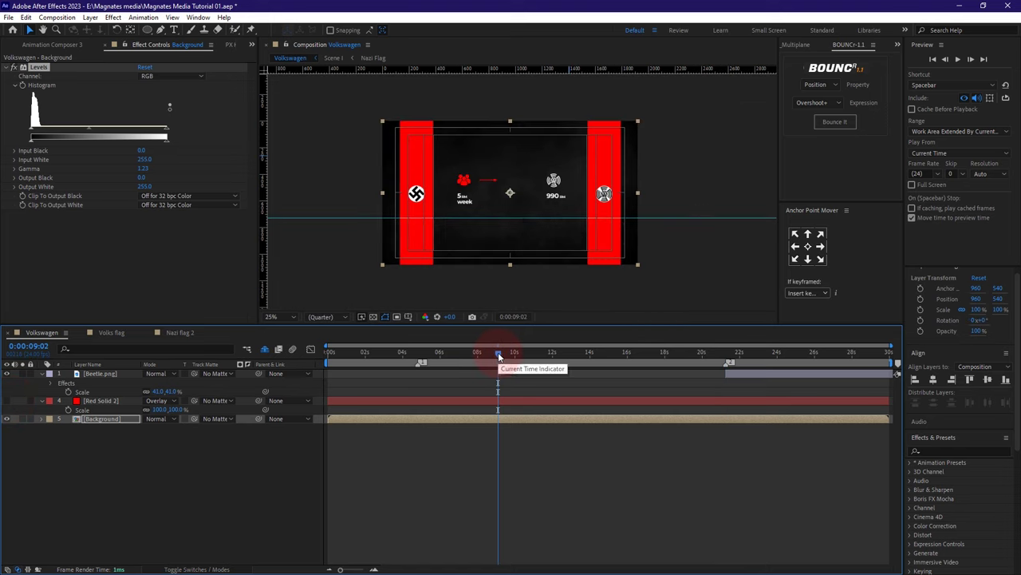
left_click_drag(498, 356, 752, 360)
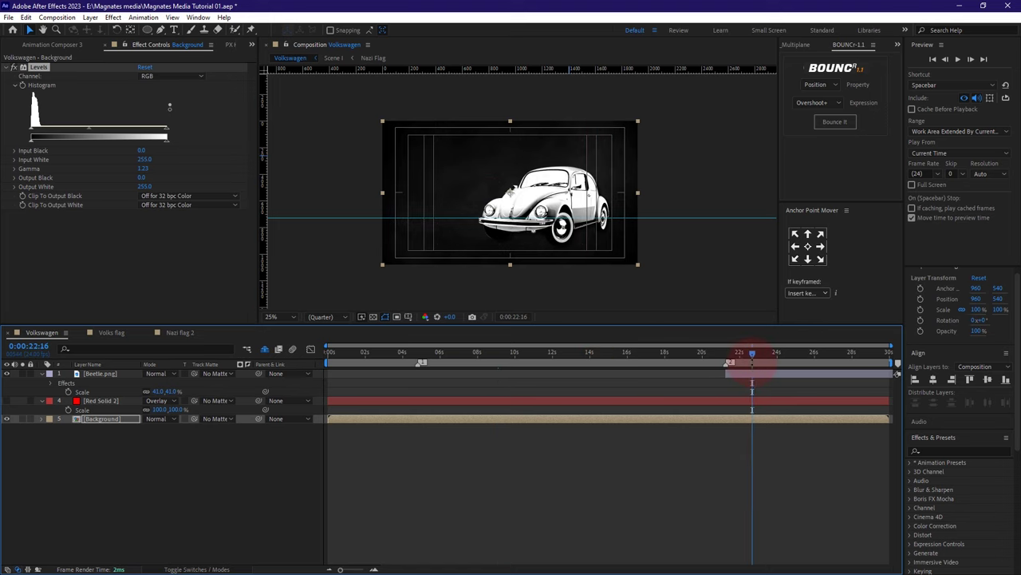
left_click(760, 378)
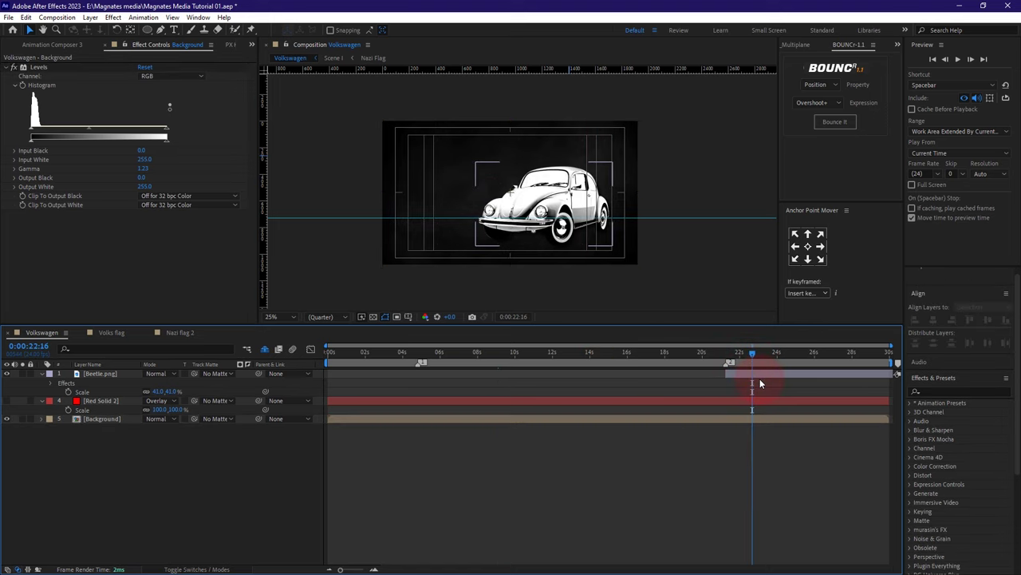
Step: Show the Red Solid 2 layer again and enlarge its elliptical mask proportionally, keeping it centred
left_click(96, 399)
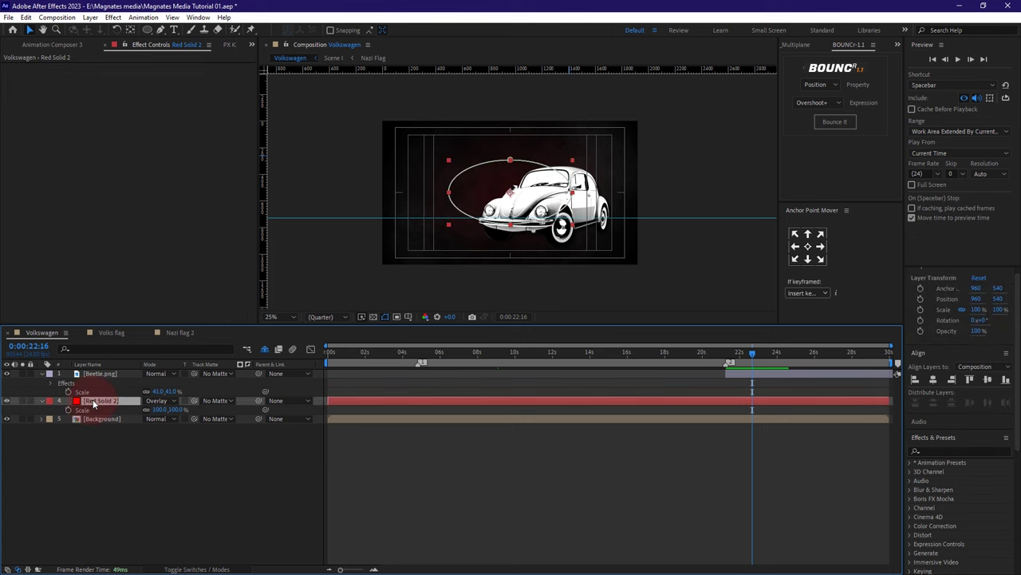
double_click(451, 226)
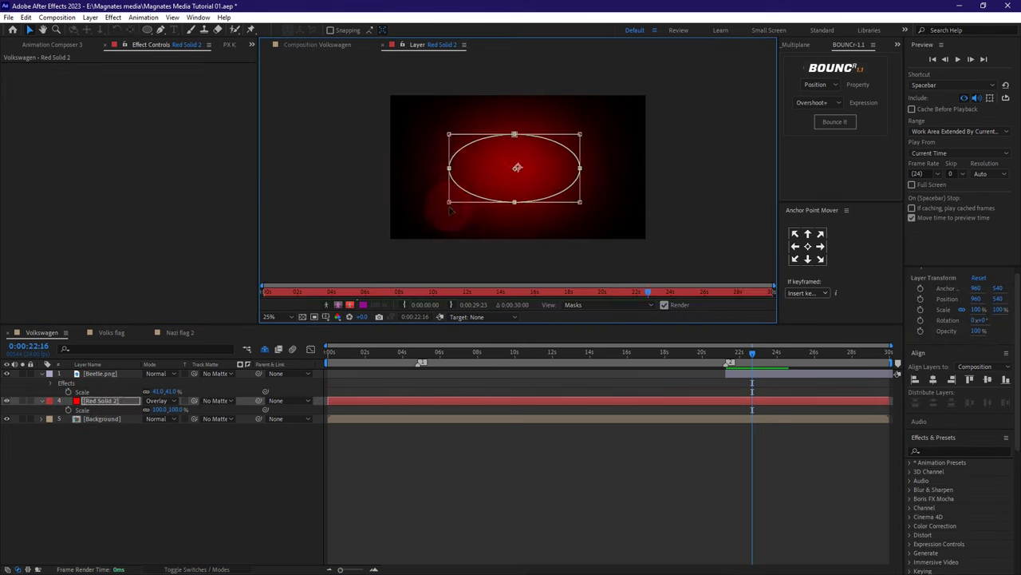
left_click_drag(457, 200, 437, 215)
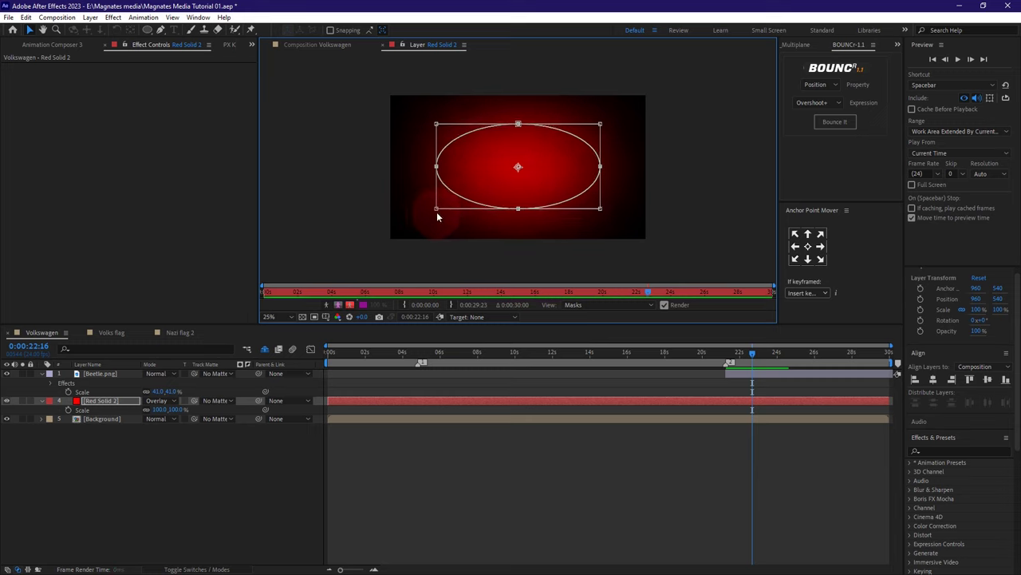
left_click(42, 332)
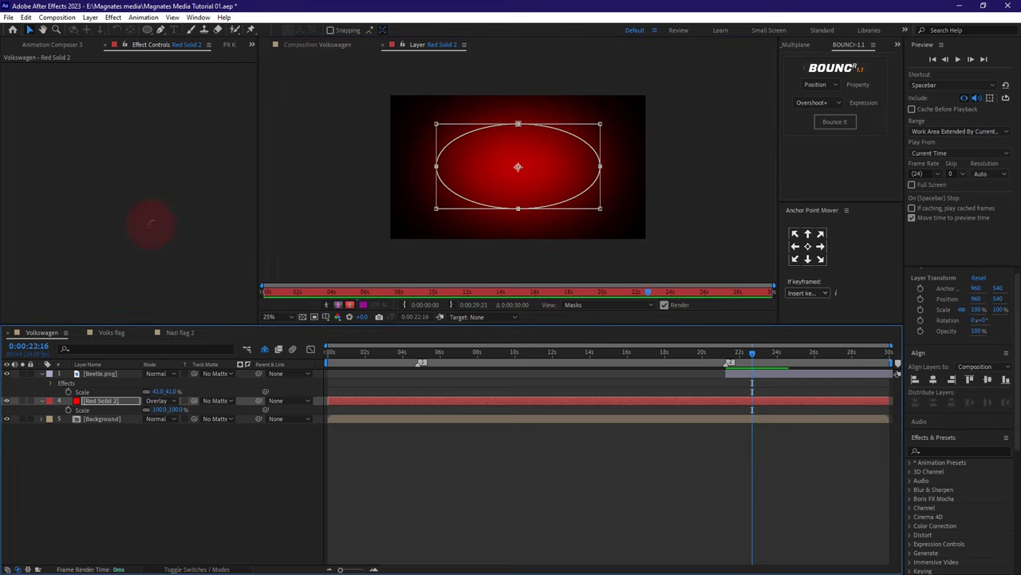
left_click(339, 45)
left_click(204, 499)
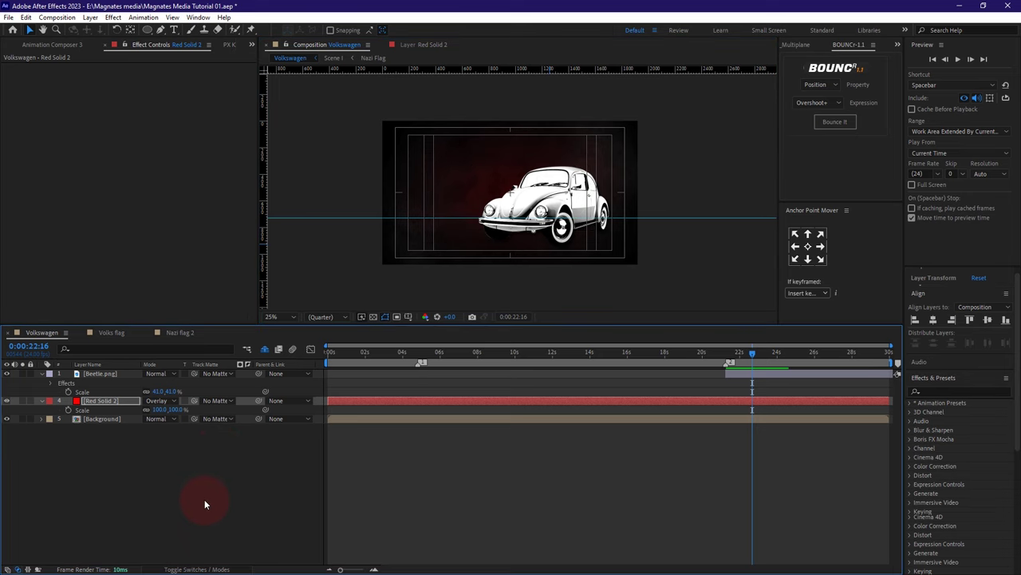
Step: At 0:00:24:17, draw a rectangle shape about 396 by 80 pixels in the upper-left part of the frame
left_click(791, 353)
left_click(401, 139)
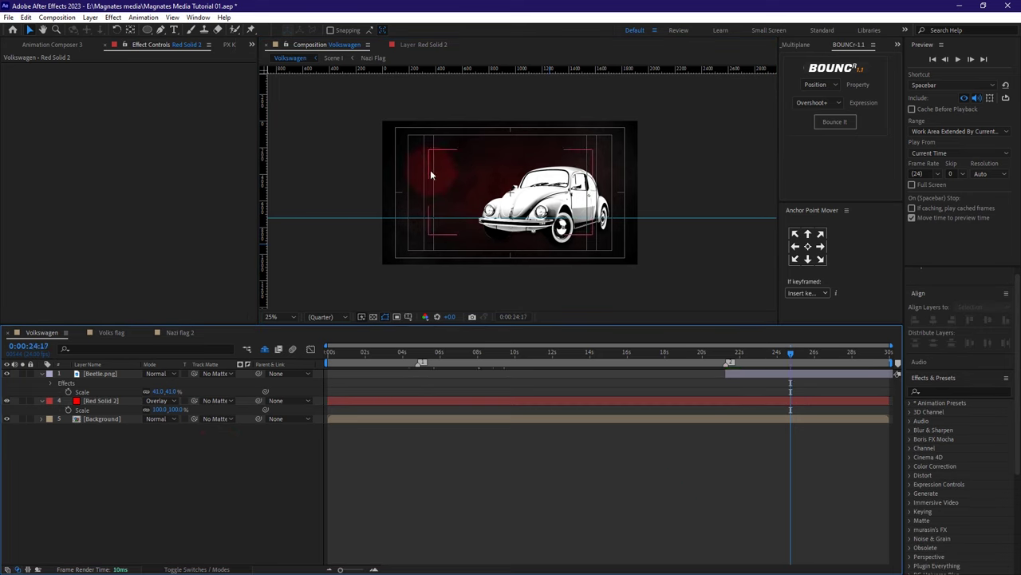
left_click(148, 30)
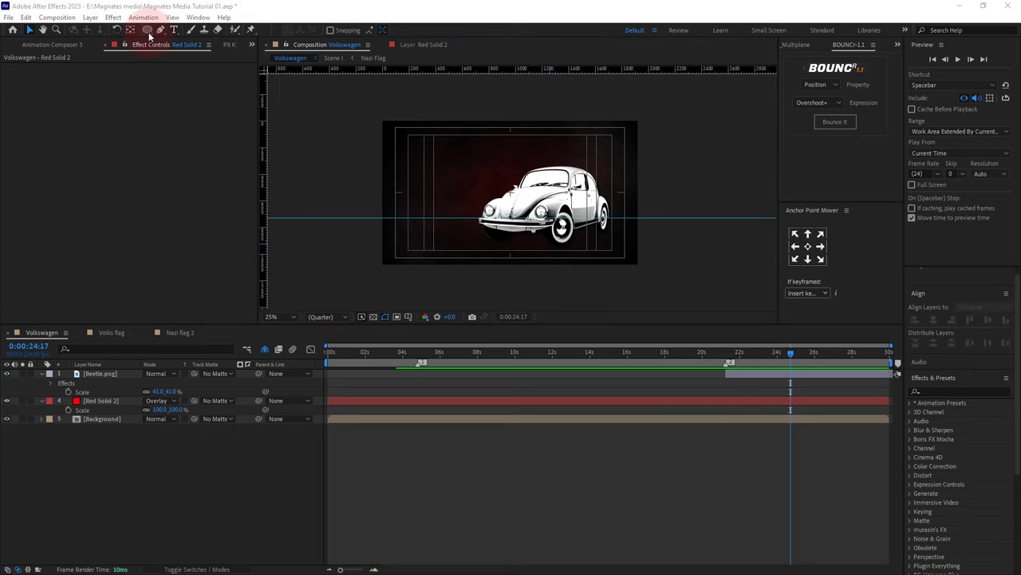
left_click(415, 141)
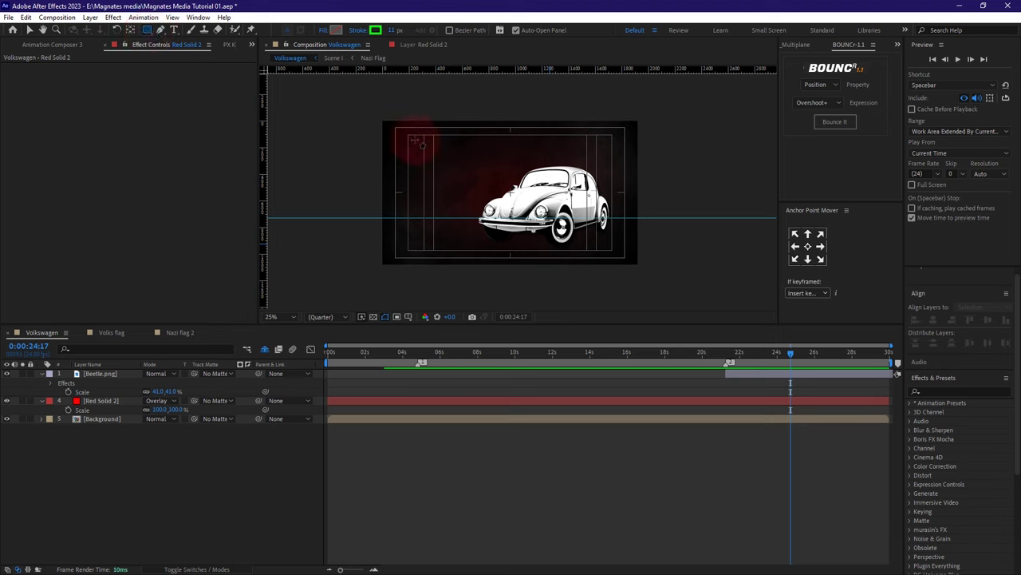
left_click_drag(415, 140, 469, 150)
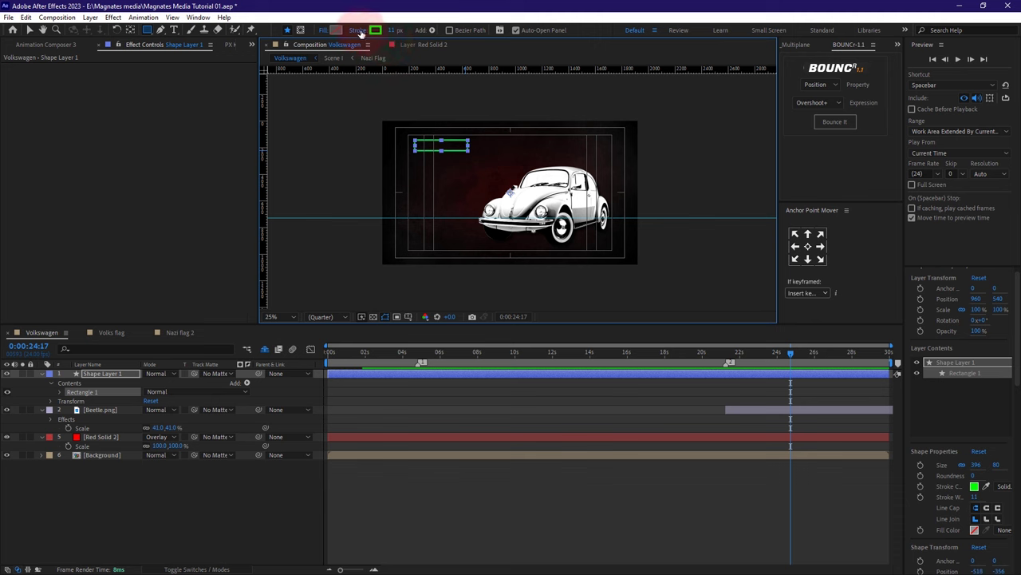
Step: Remove the rectangle's stroke and give it a solid white (FFFFFF) fill
left_click(358, 30)
left_click(456, 263)
left_click(493, 323)
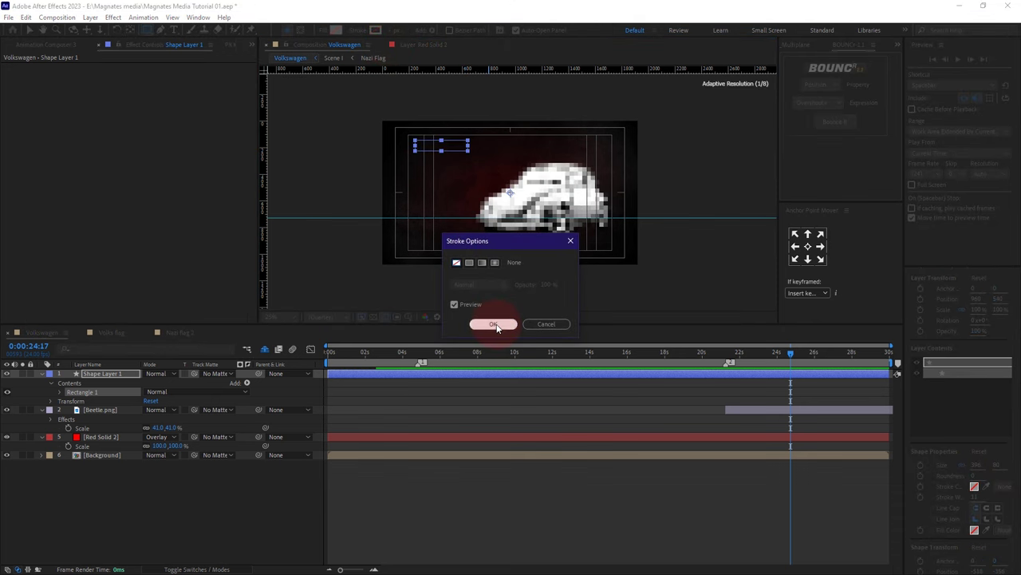
left_click(335, 30)
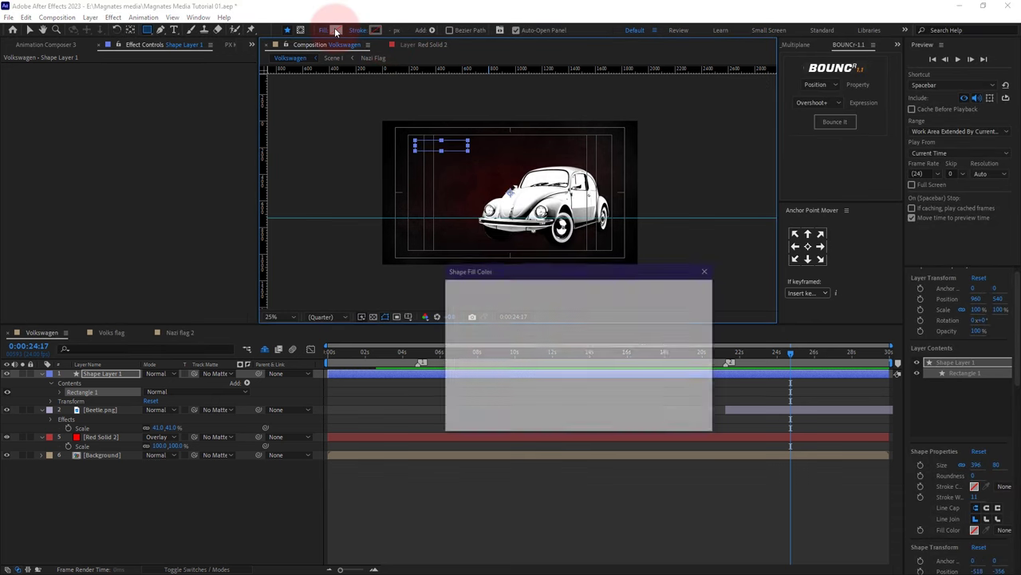
left_click(454, 306)
left_click(452, 290)
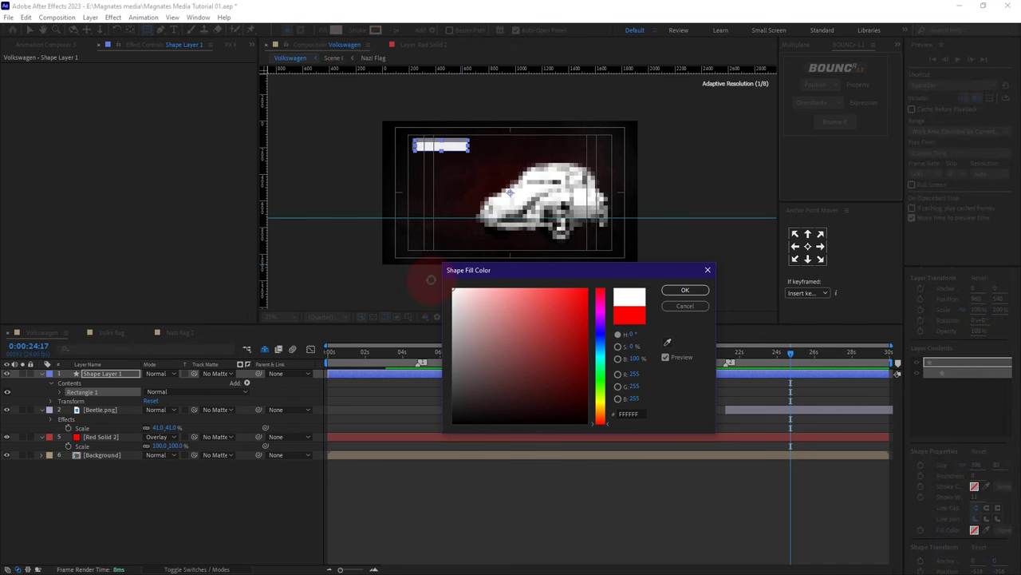
left_click(684, 290)
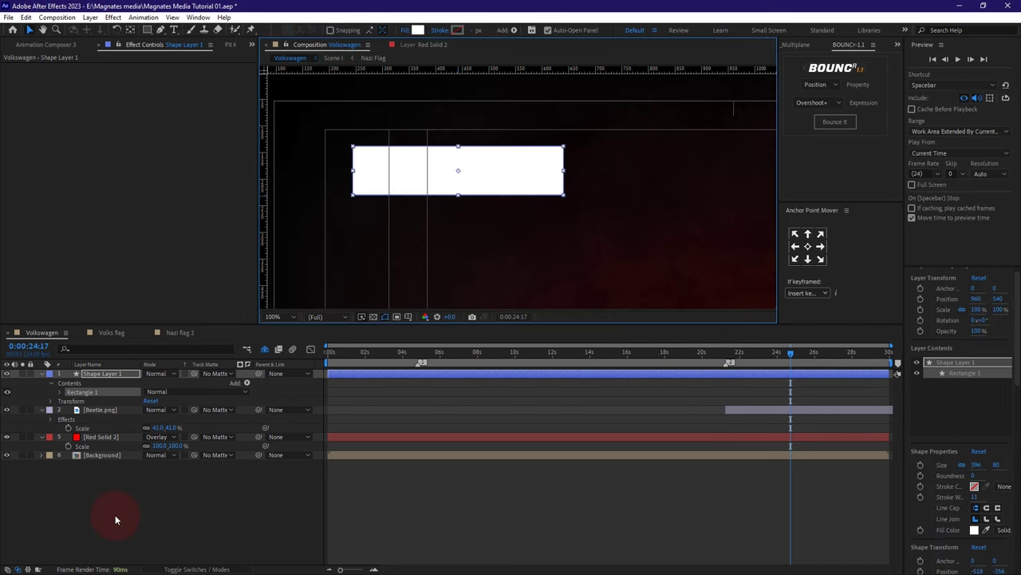
Step: Add a text layer reading "NONE OF THEM" near the white rectangle
left_click(174, 30)
left_click(433, 226)
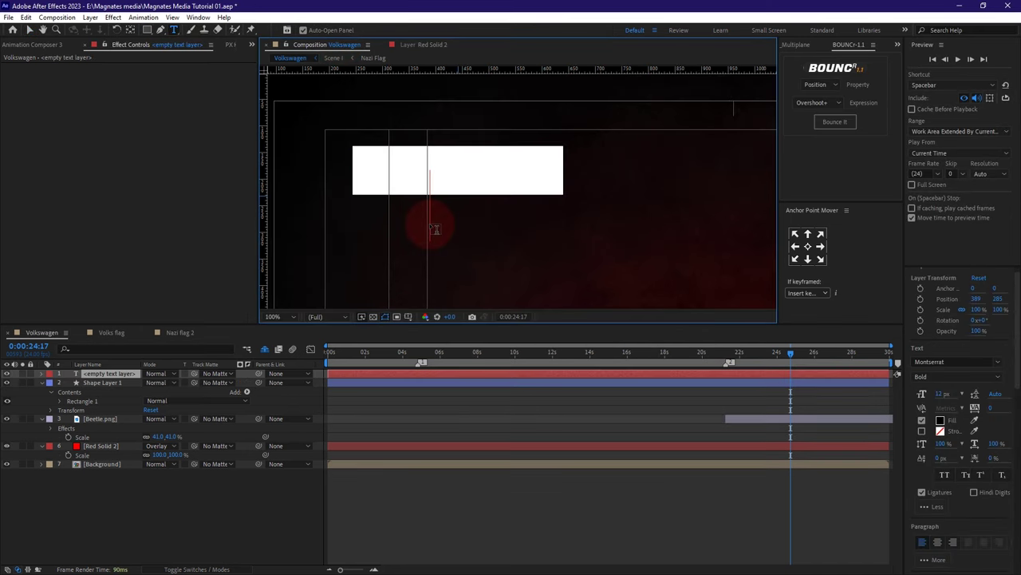
type("NONE OF THEM")
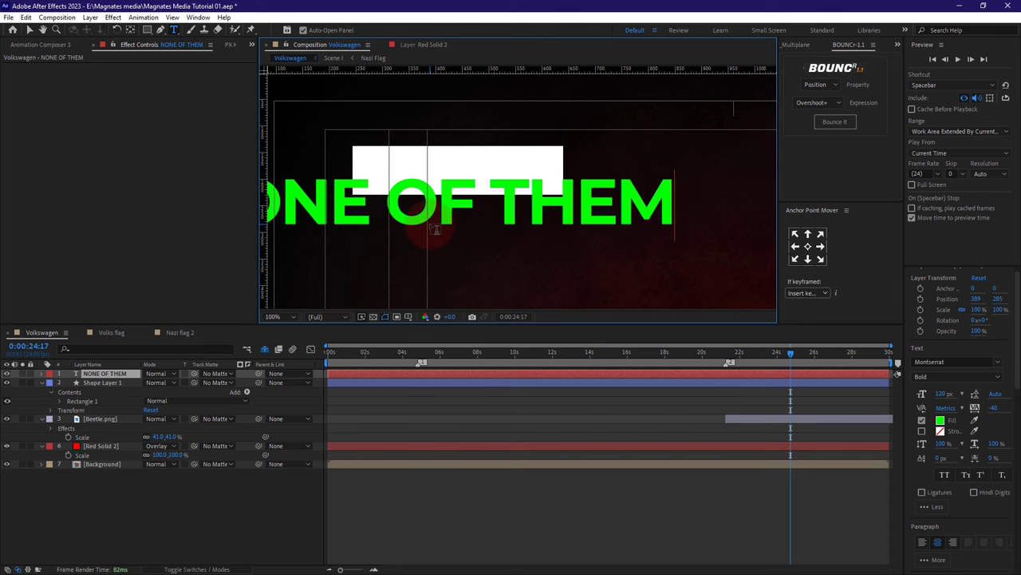
Step: Set the whole NONE OF THEM text in Zuume Bold with a tracking of -24
key("ctrl+a")
left_click(959, 361)
type("ZUUME")
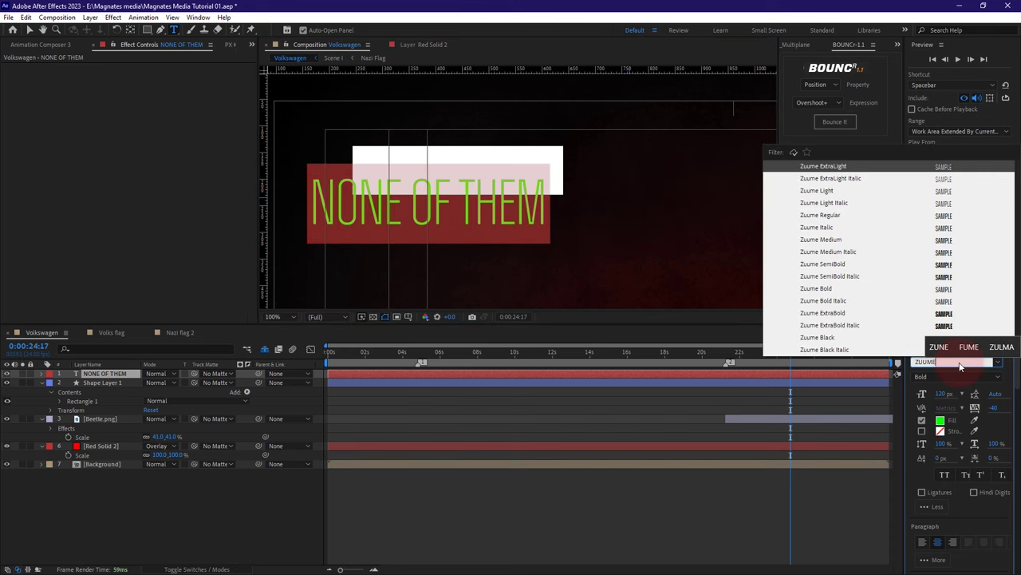
key("Return")
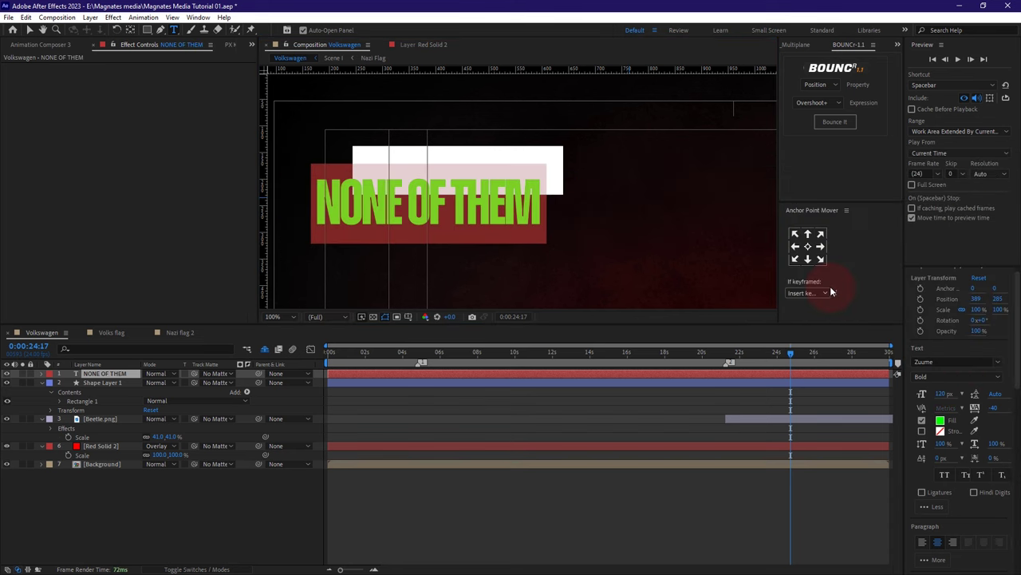
left_click_drag(989, 408, 995, 407)
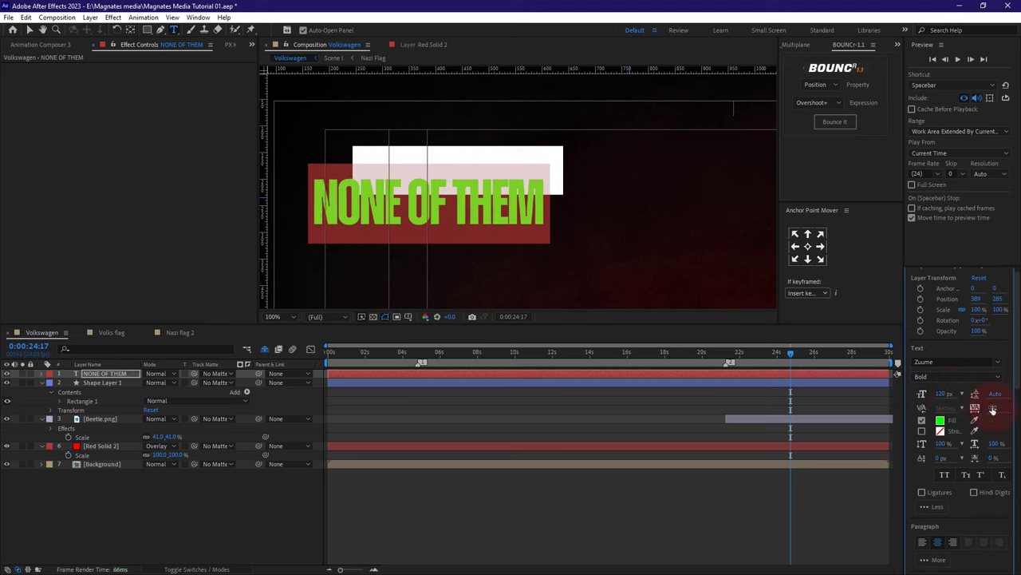
Step: Fill the NONE OF THEM text with pure red and set its size to 100 px
left_click(940, 420)
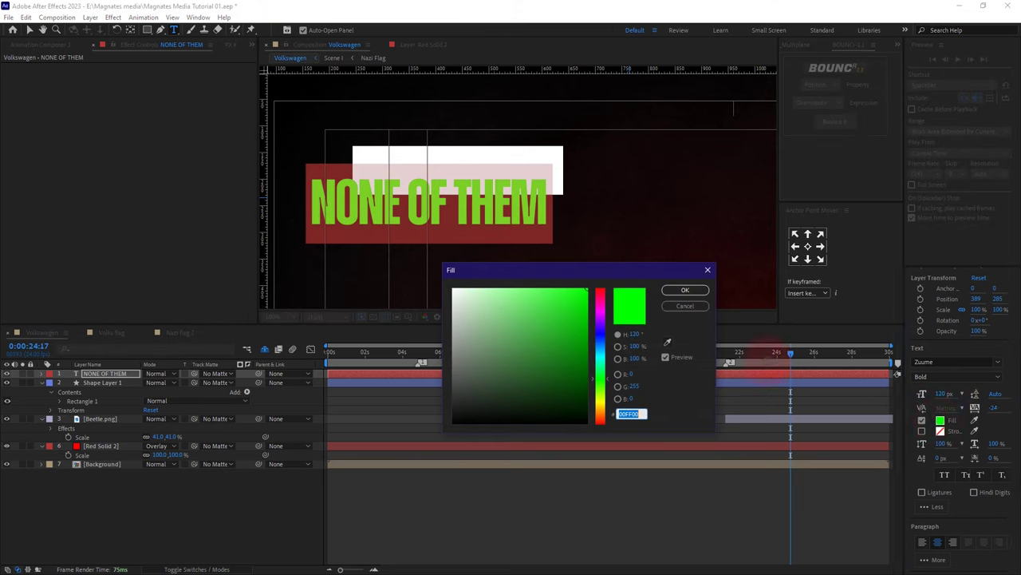
left_click(600, 292)
left_click_drag(603, 292, 601, 288)
left_click(685, 289)
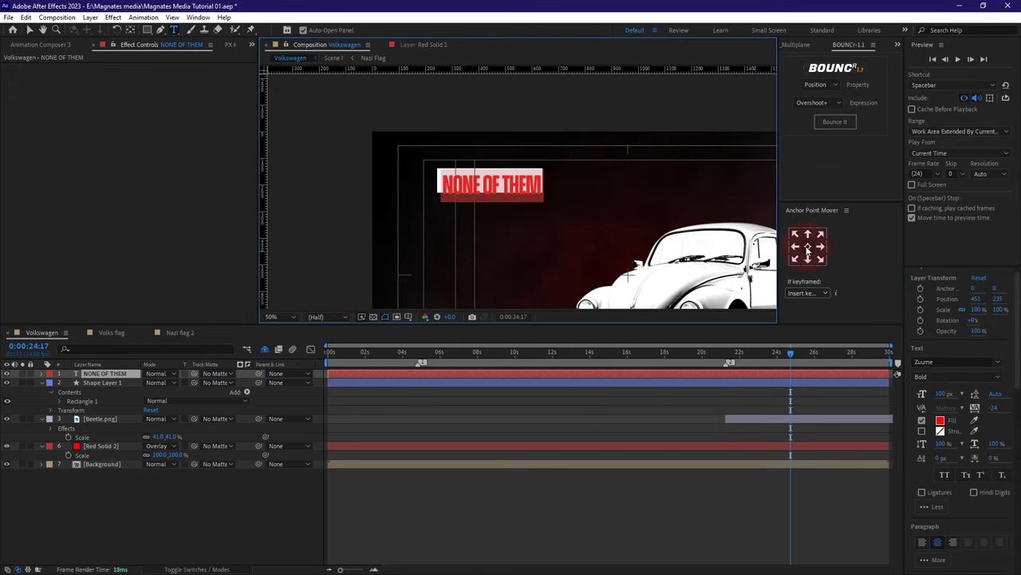
Step: Centre the NONE OF THEM layer's anchor point and place the text over the white rectangle
left_click(807, 247)
key("Caps_Lock")
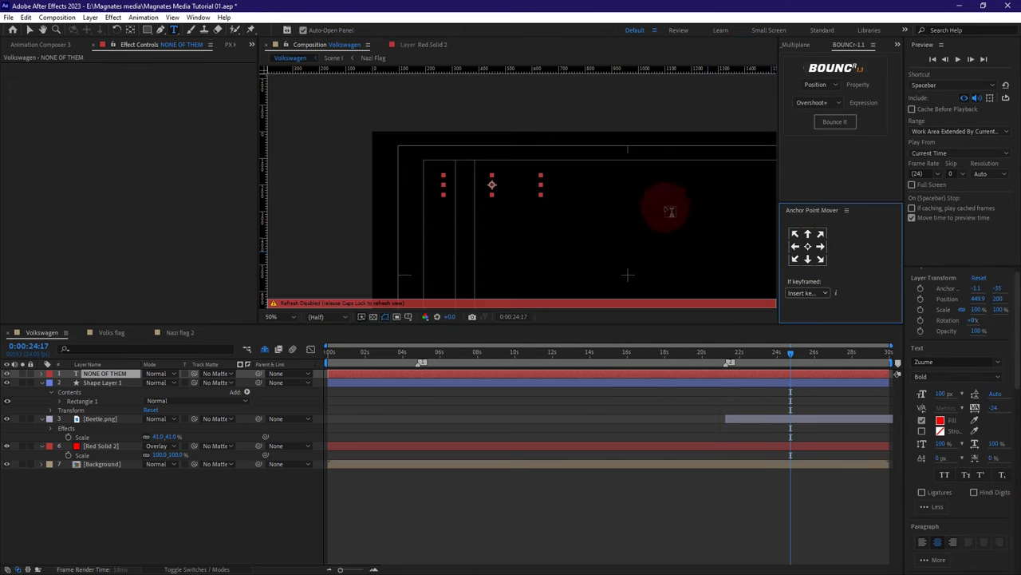
left_click(30, 30)
key("Caps_Lock")
left_click(247, 513)
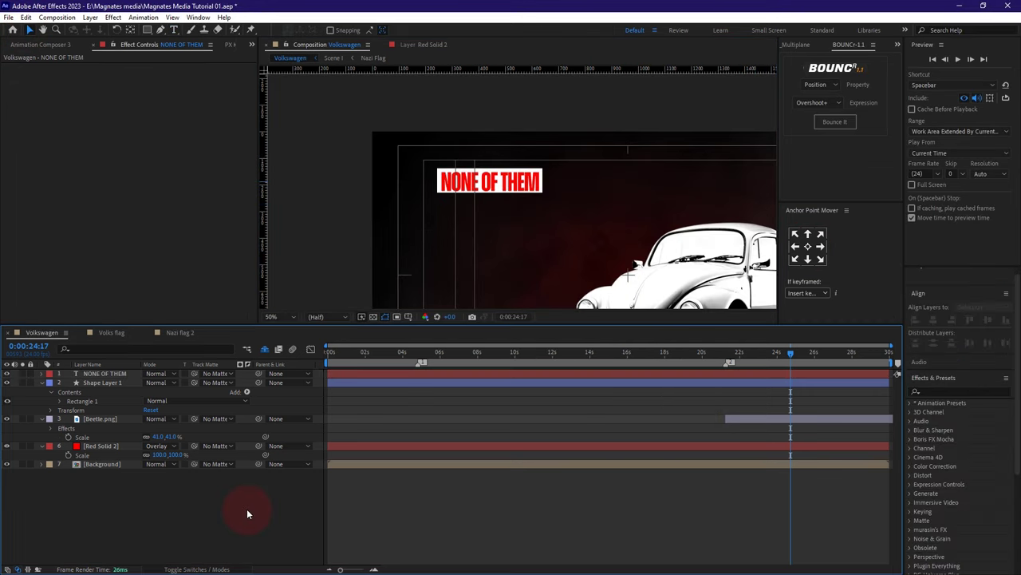
Step: Nudge the NONE OF THEM text to a vertical position of 184 so it sits centred in the white rectangle
left_click(116, 373)
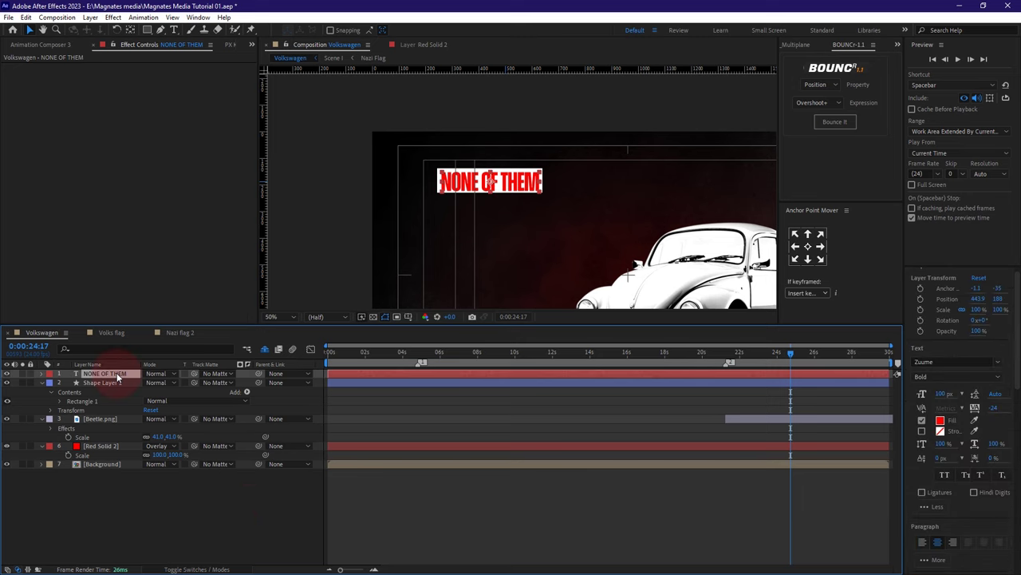
key("Up")
key("Down")
key("Up")
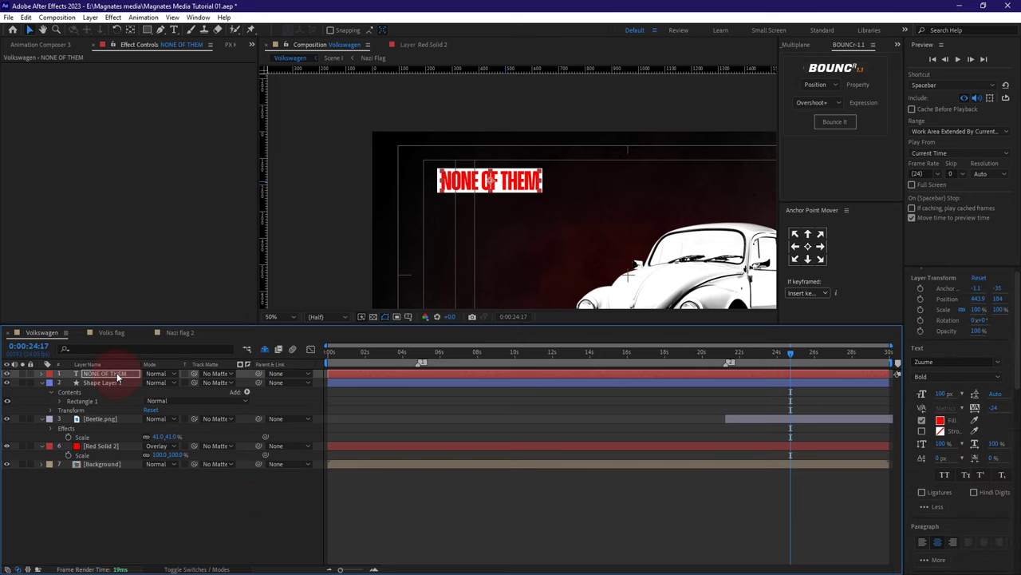
key("F2")
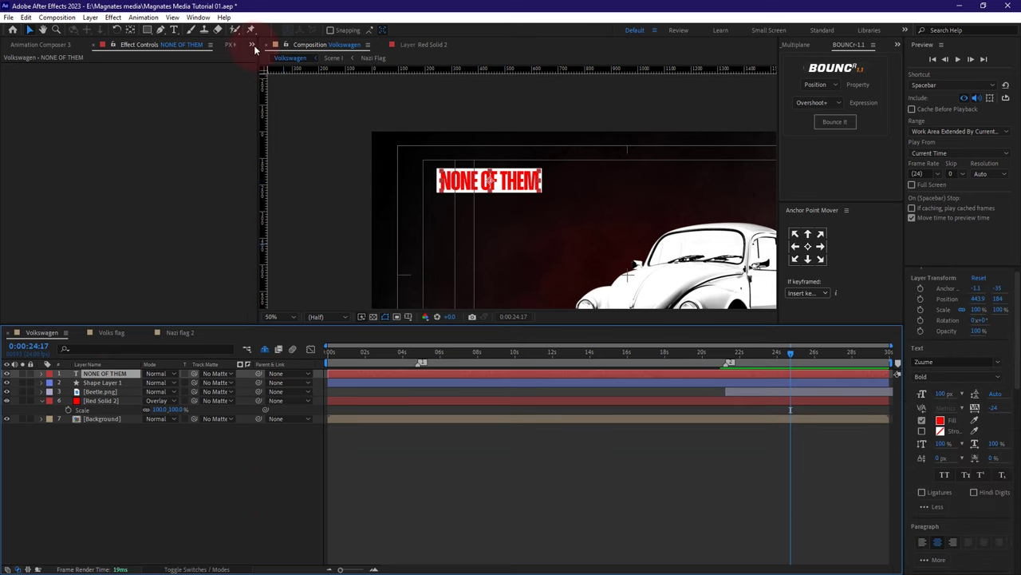
Step: Open the SAVINGs BOOKLET composition from the Precomps folder and copy its camera and text layers
left_click(252, 45)
left_click(279, 64)
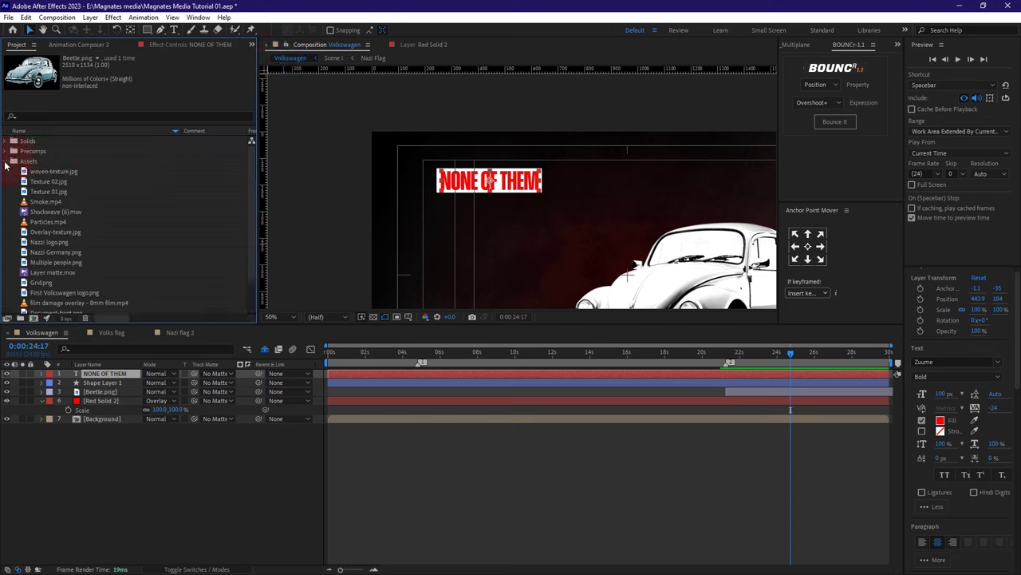
left_click(7, 162)
left_click(4, 154)
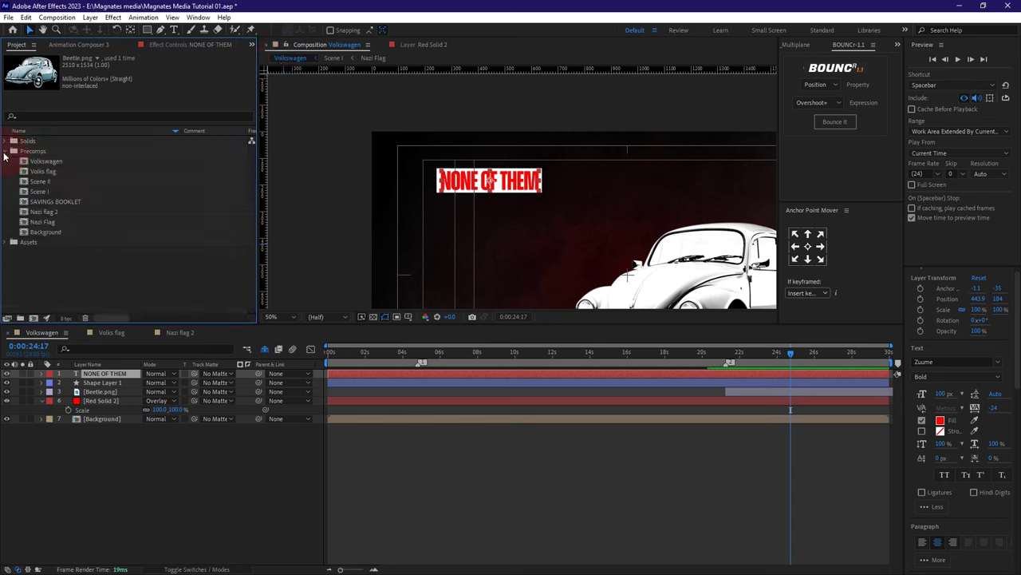
double_click(48, 202)
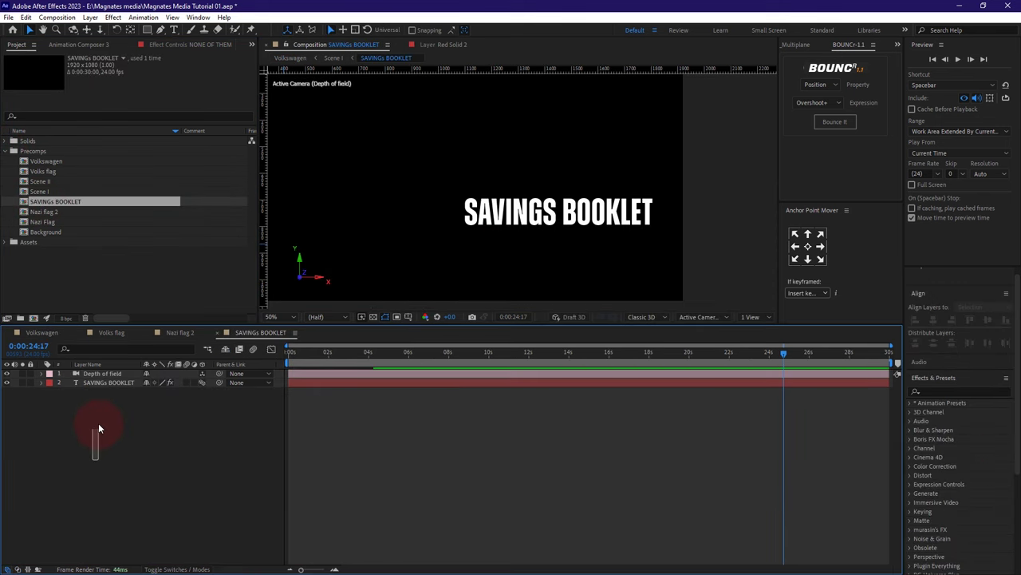
Step: Create a 1920 x 1080 composition at 24 fps named "volks word animation"
left_click(35, 318)
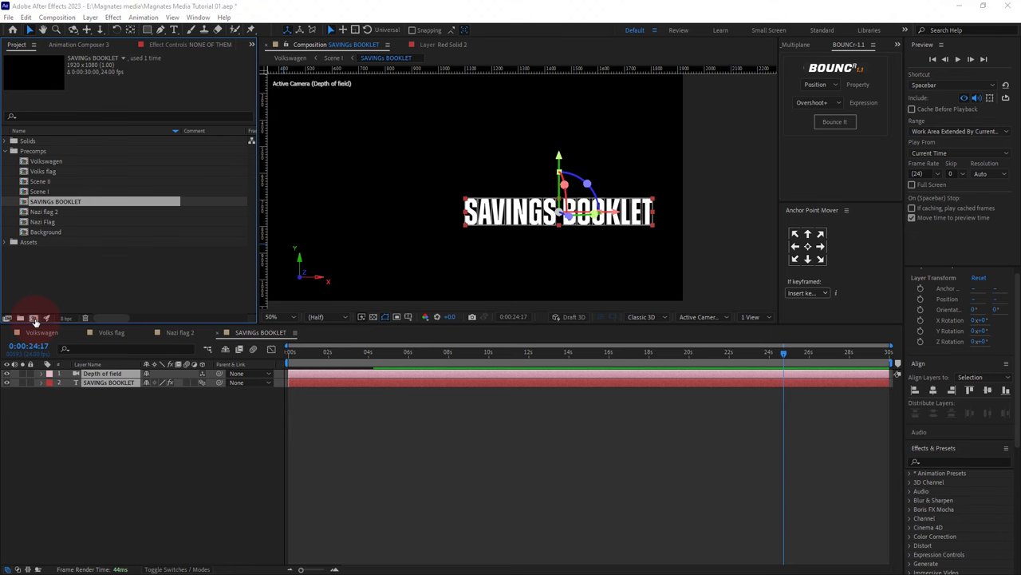
type("volk")
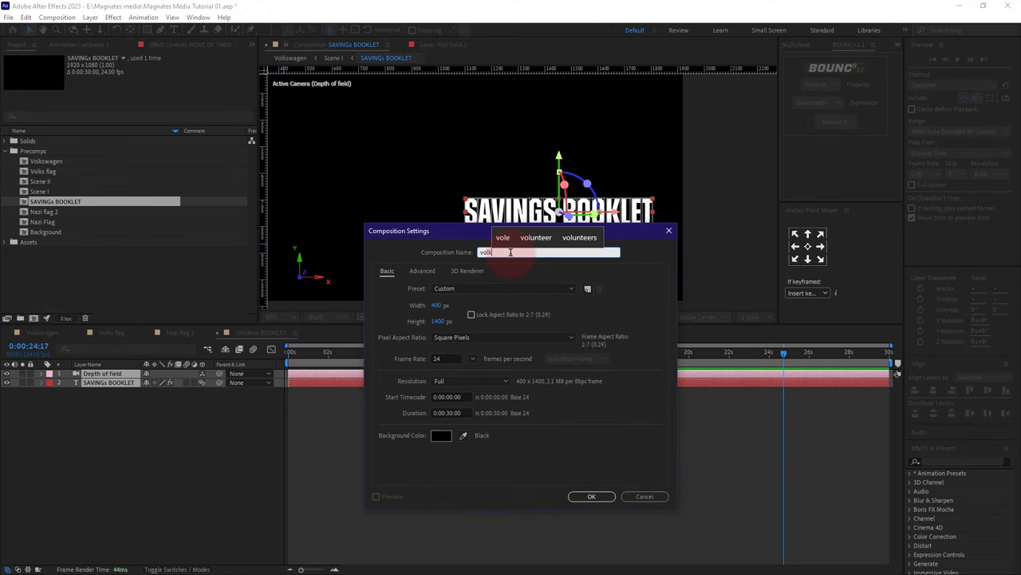
type("s animation")
left_click(511, 252)
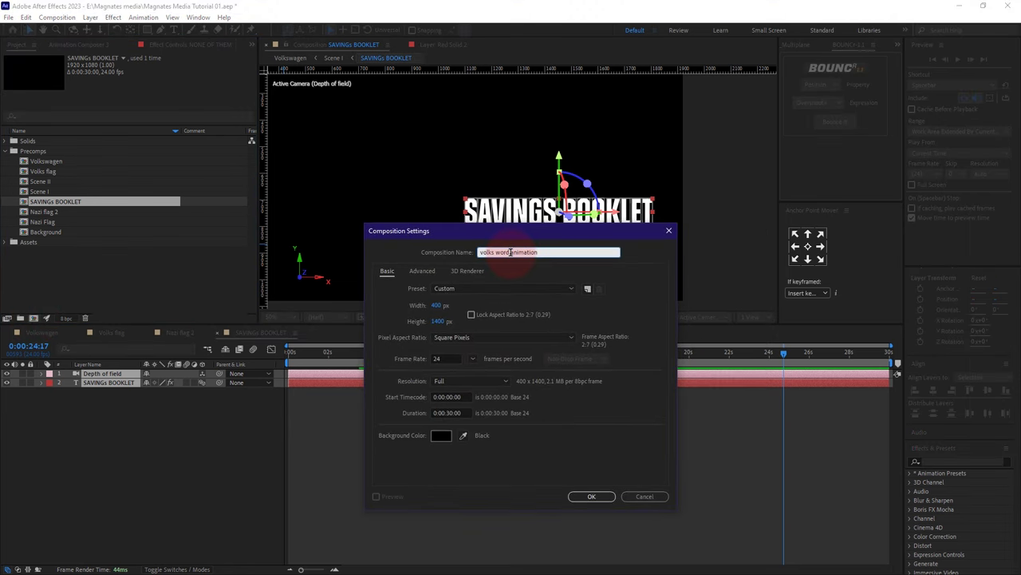
type("word")
left_click(436, 306)
type("1920")
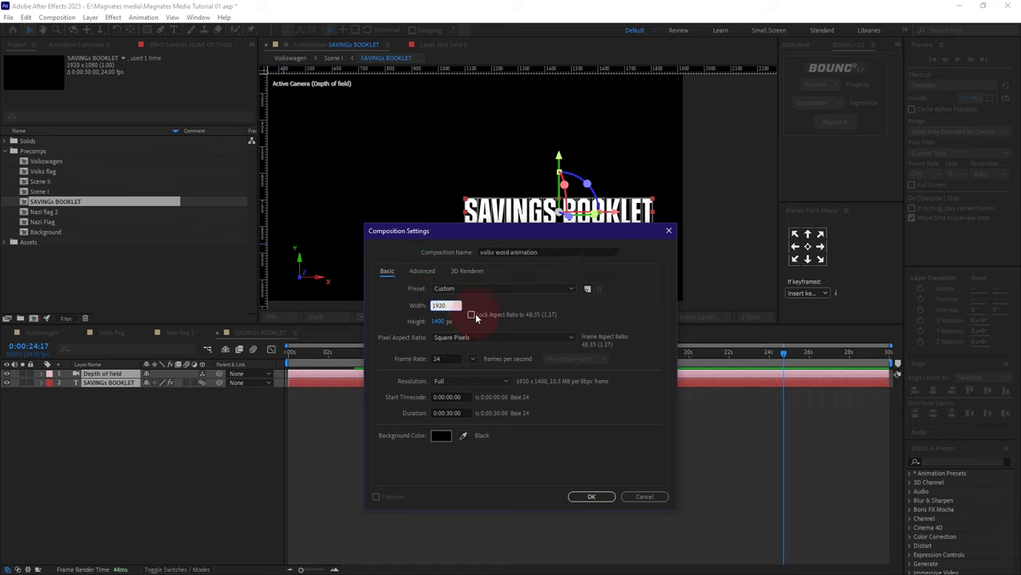
left_click(439, 321)
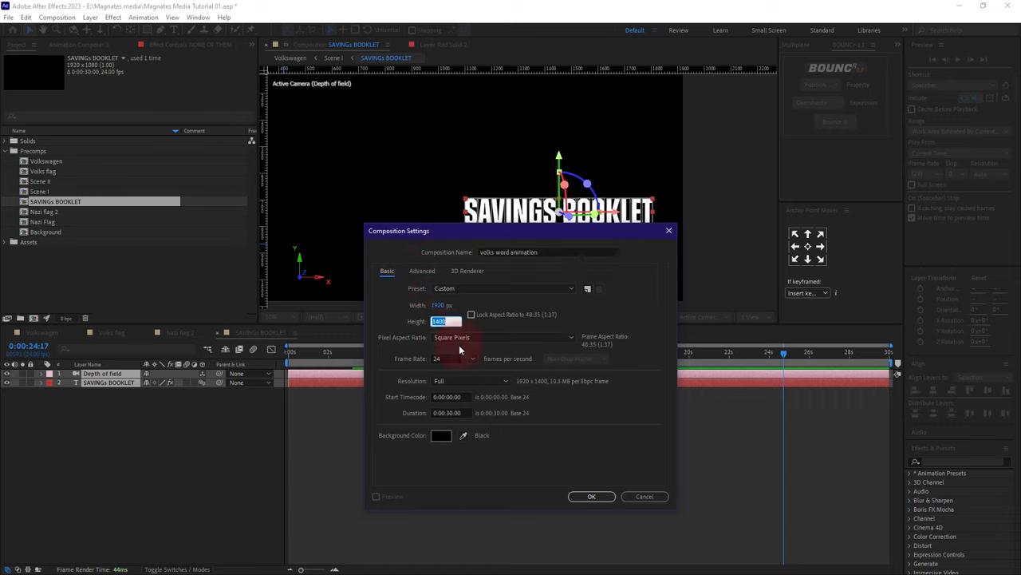
type("1080")
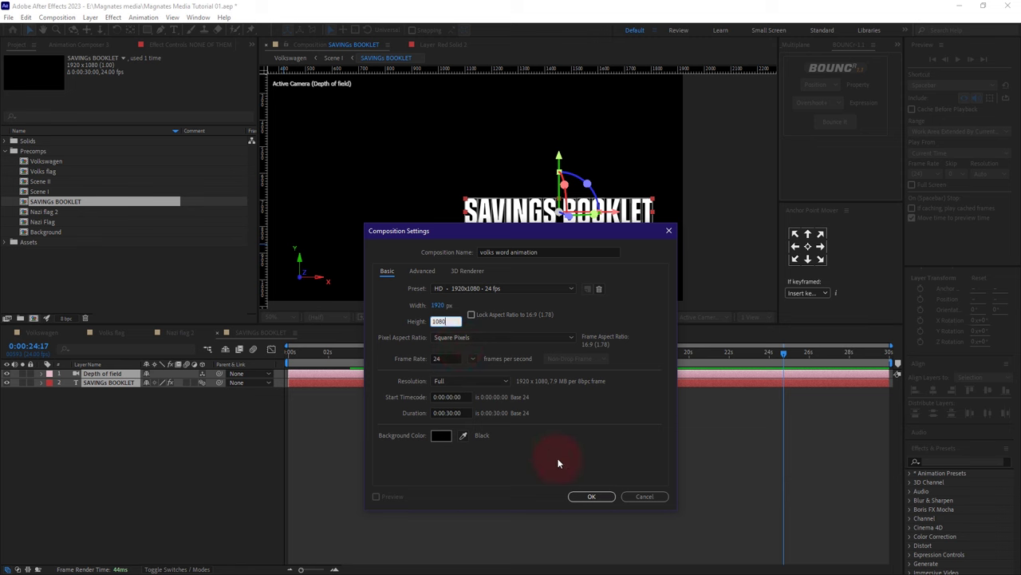
left_click(591, 496)
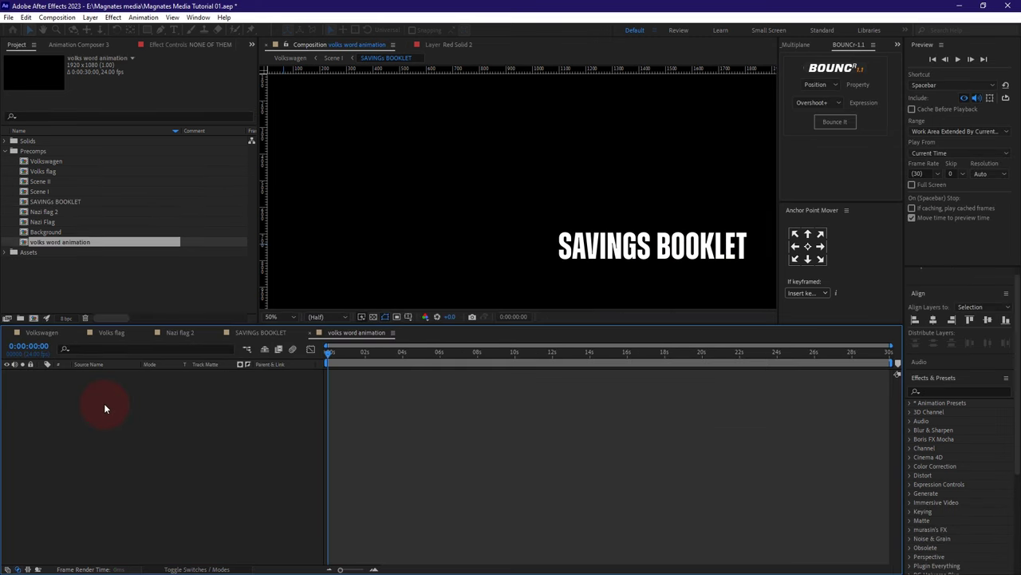
Step: Paste the copied Depth of field and SAVINGs BOOKLET layers, and move the text's animation keyframes to the composition's start
key("ctrl+v")
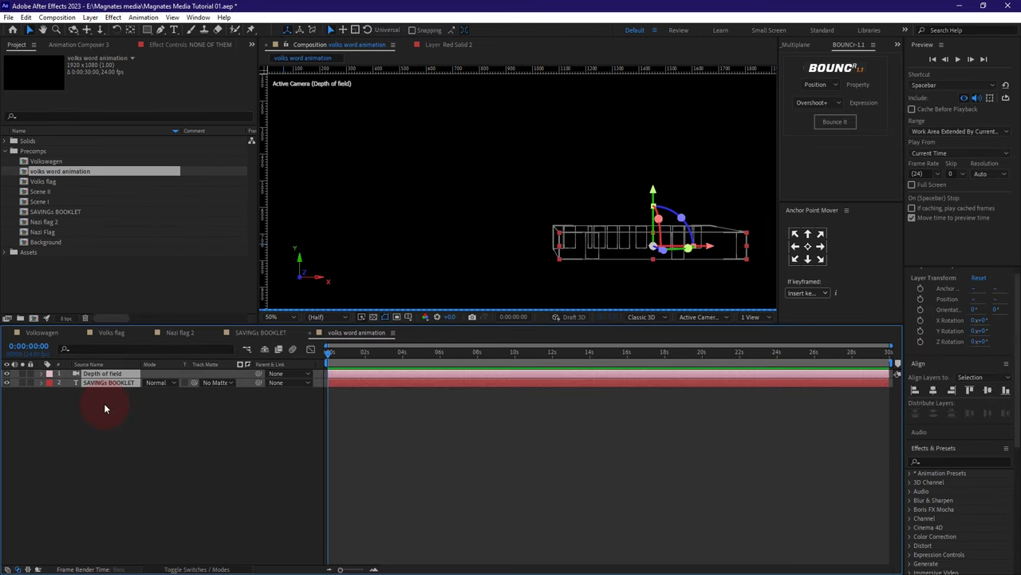
left_click(395, 384)
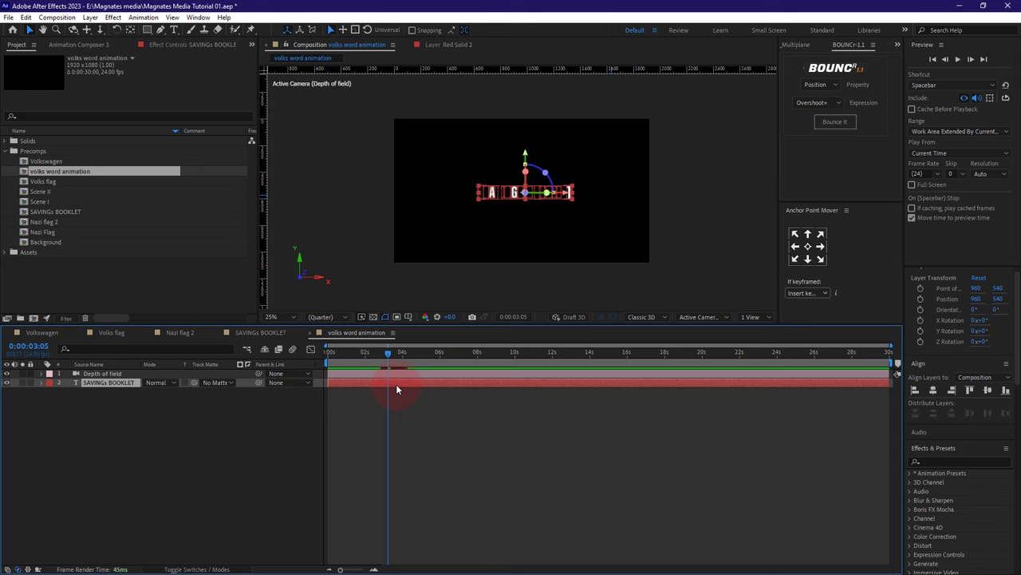
key("u")
left_click_drag(413, 423, 339, 396)
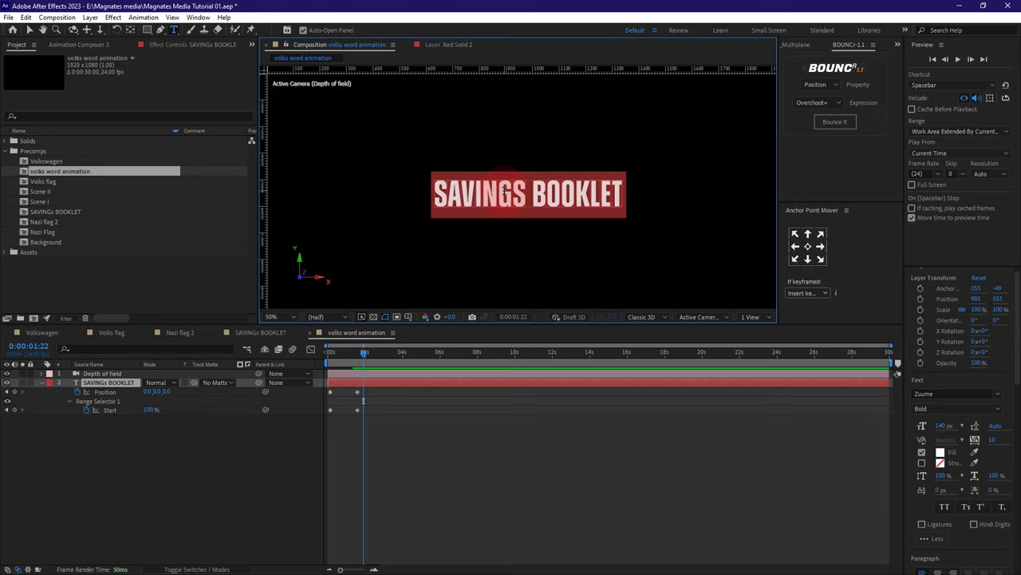
Step: Replace the pasted layer's wording with "EVER GOT THEIR VOLKSWAGEN"
type("EVER GOT")
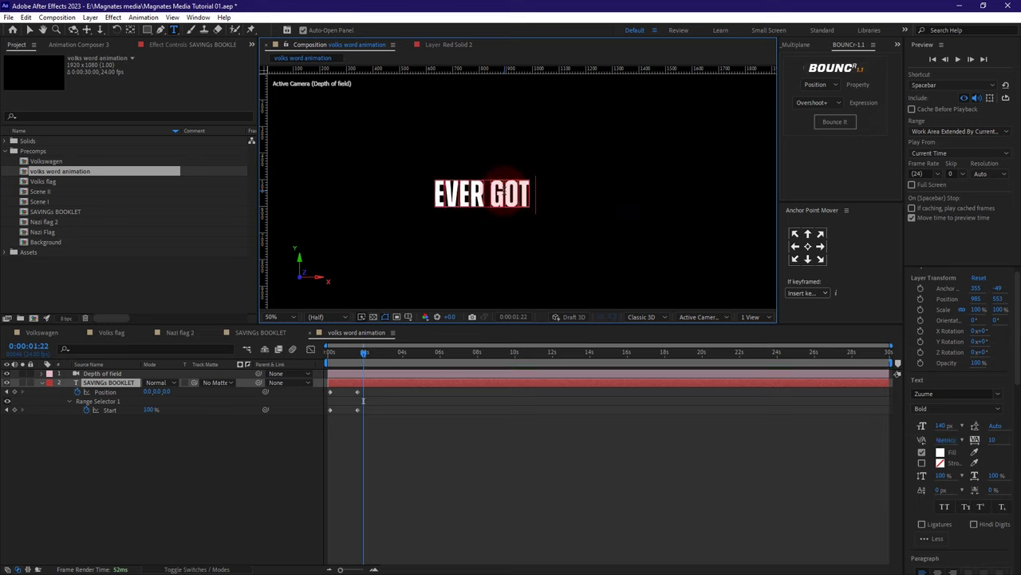
type(" THERI")
type("IR")
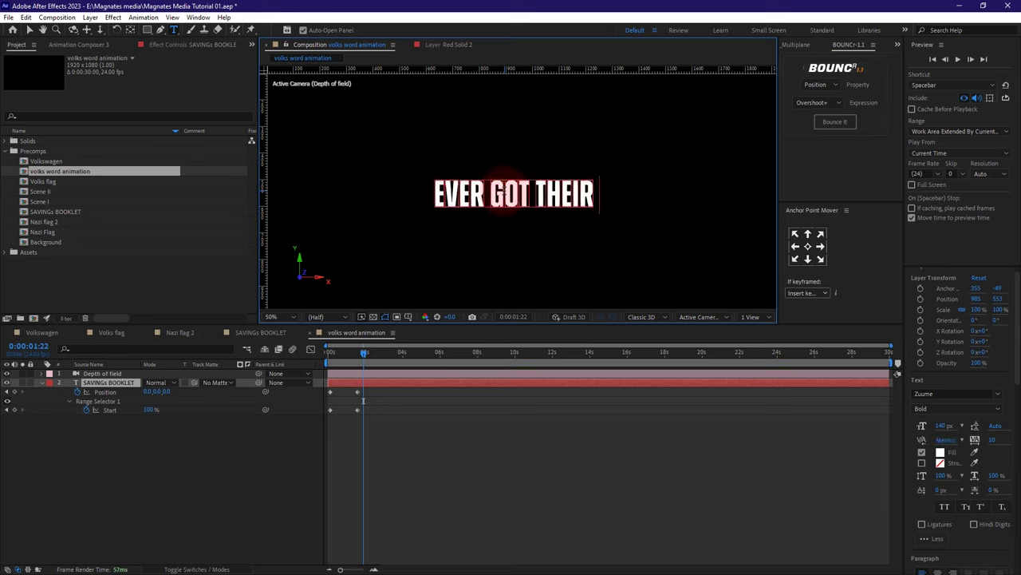
type(" VOLKSWAGEN")
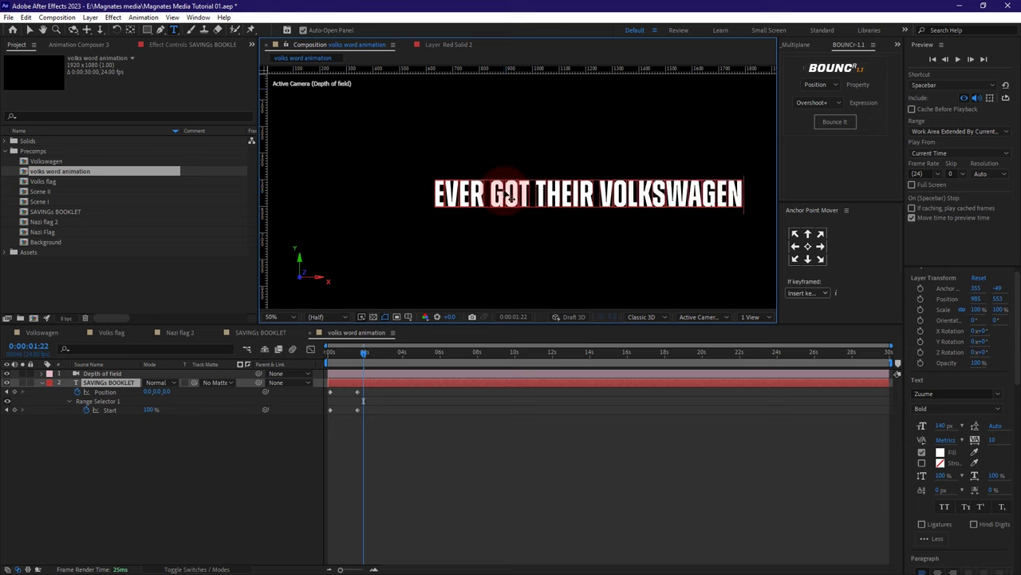
Step: Colour only the word VOLKSWAGEN blue (0000FF)
left_click_drag(600, 193, 745, 193)
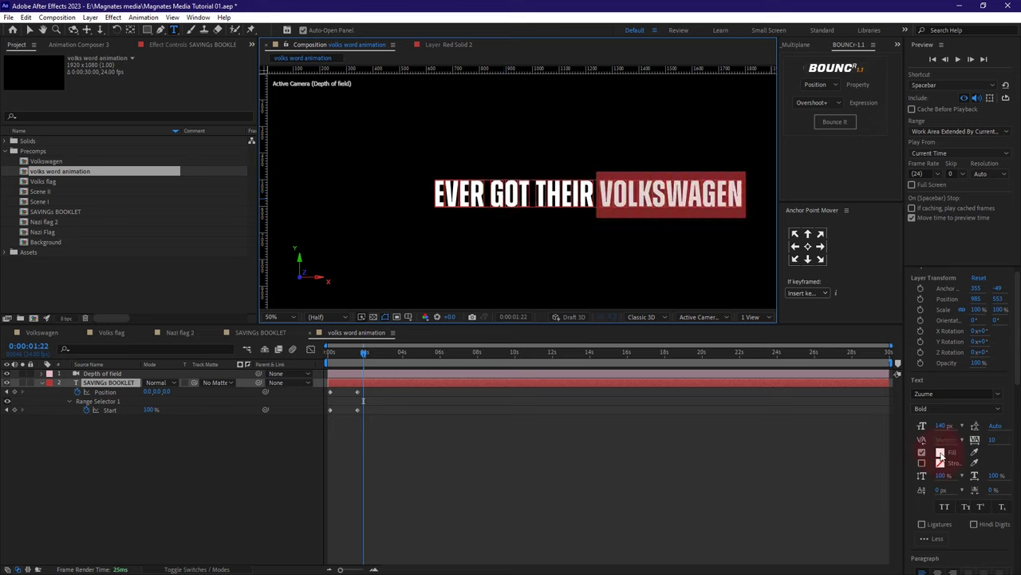
left_click(940, 453)
left_click(600, 333)
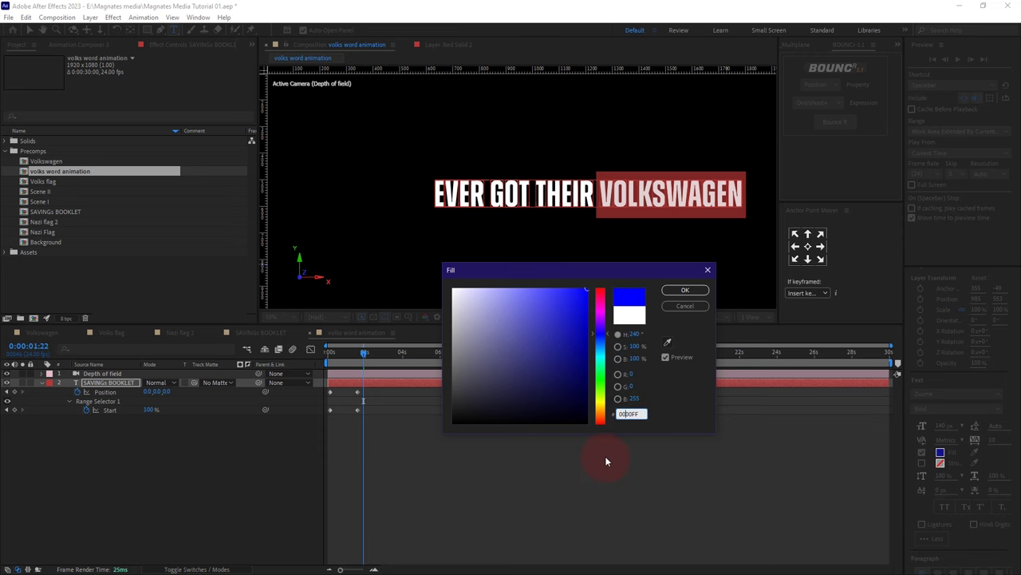
left_click(685, 289)
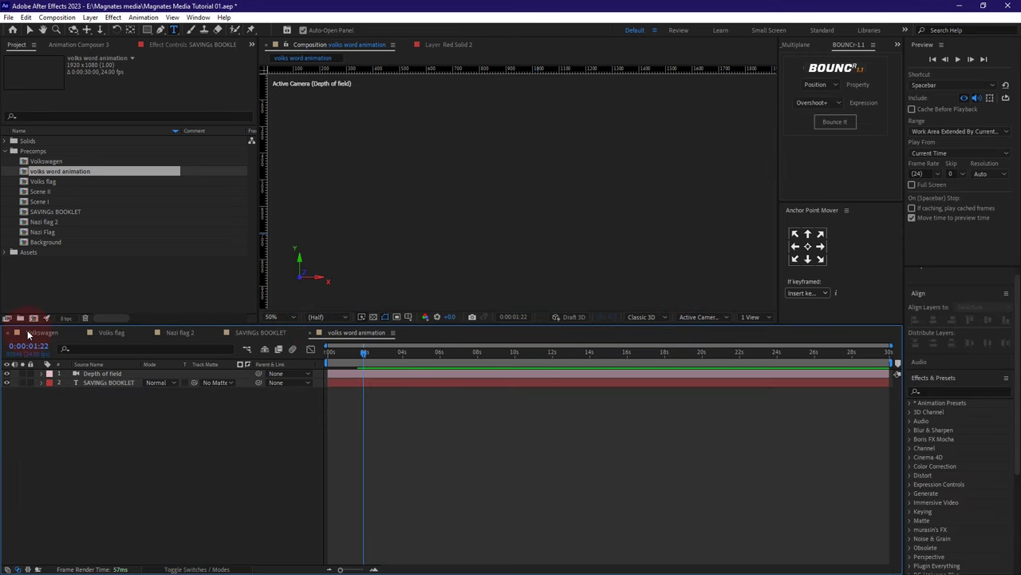
Step: Add volks word animation to the Volkswagen composition below the NONE OF THEM layer, and position its text just under the white box
left_click(44, 333)
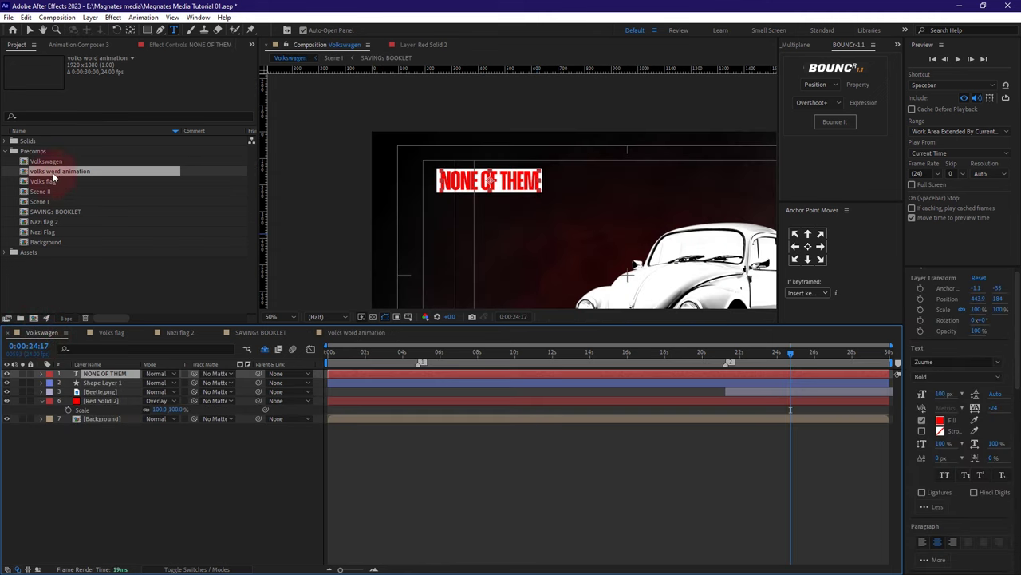
left_click_drag(53, 175, 102, 384)
key("v")
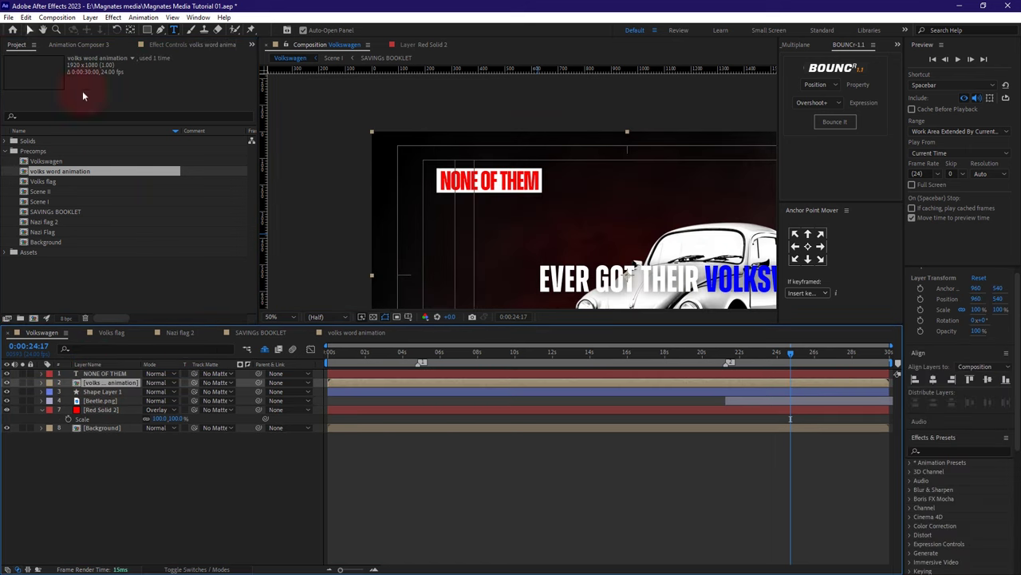
key("comma")
scroll(533, 228, "up", 2)
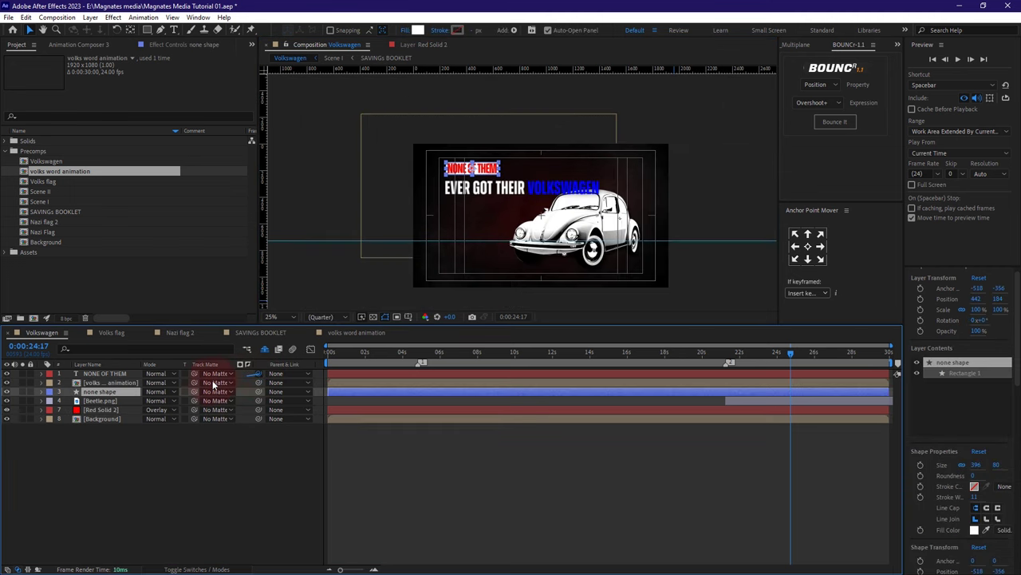
Step: Parent the NONE OF THEM text to the none shape layer and stack that shape directly beneath it
left_click_drag(214, 385, 105, 384)
left_click(105, 455)
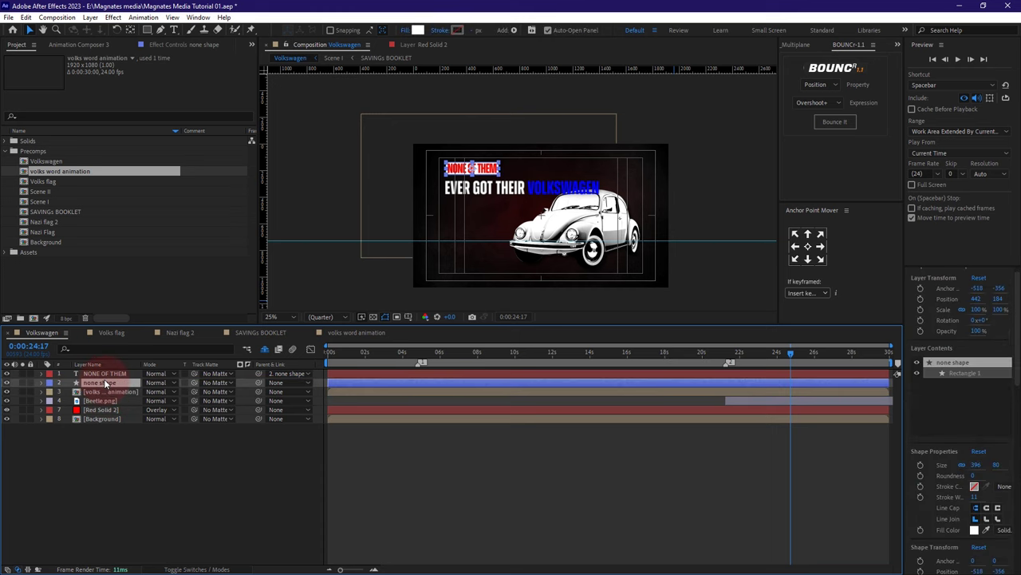
Step: Make the NONE OF THEM, none shape, volks word animation and Beetle.png layers 3D
left_click(108, 401, "shift")
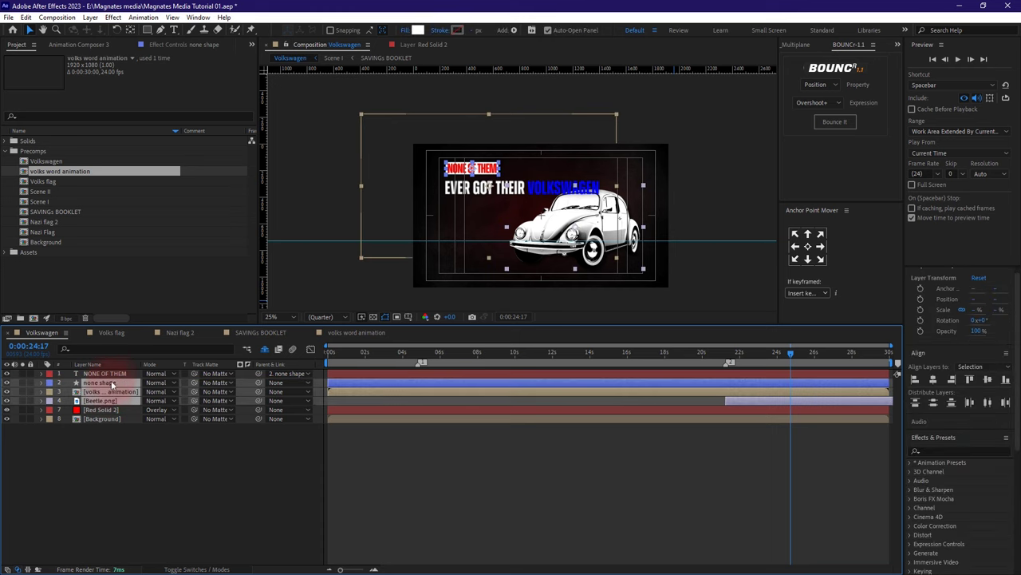
left_click(113, 375, "shift")
left_click(208, 383)
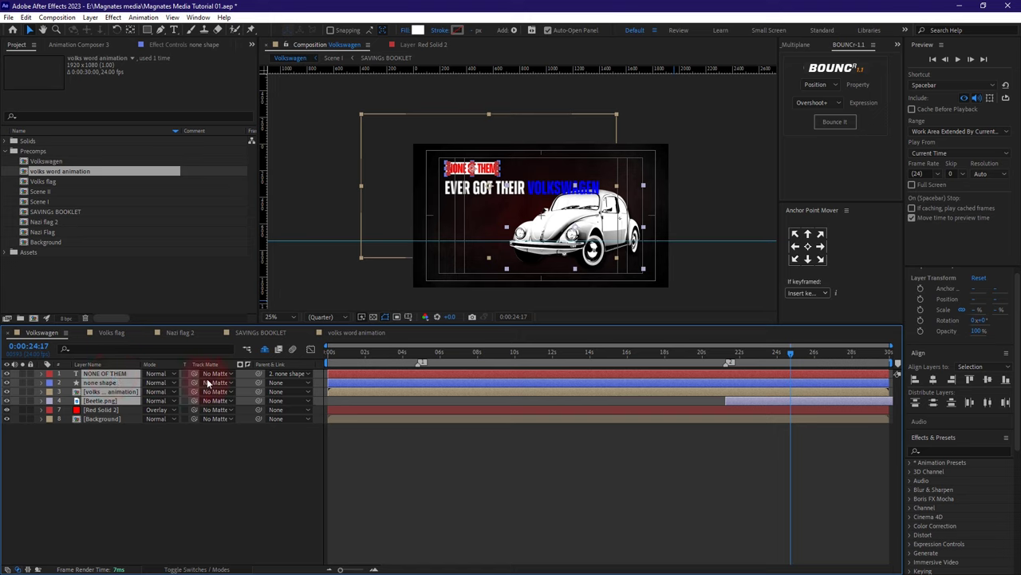
left_click(227, 569)
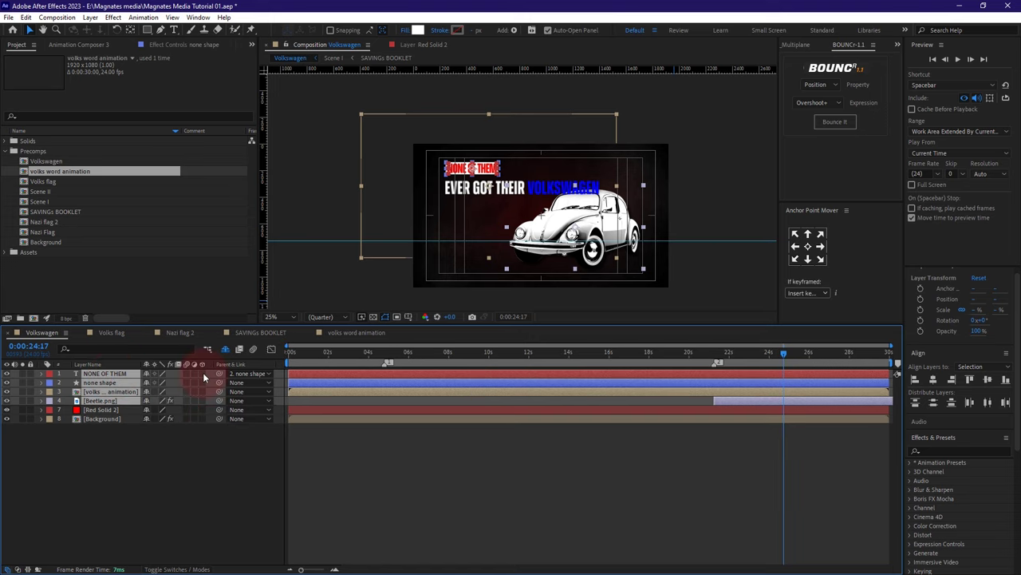
left_click(203, 373)
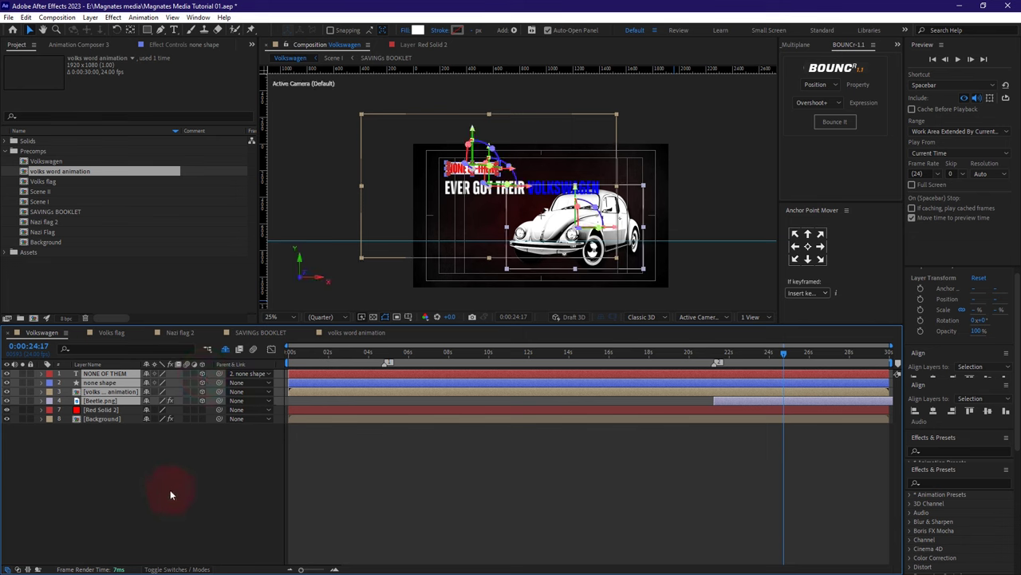
left_click(319, 368)
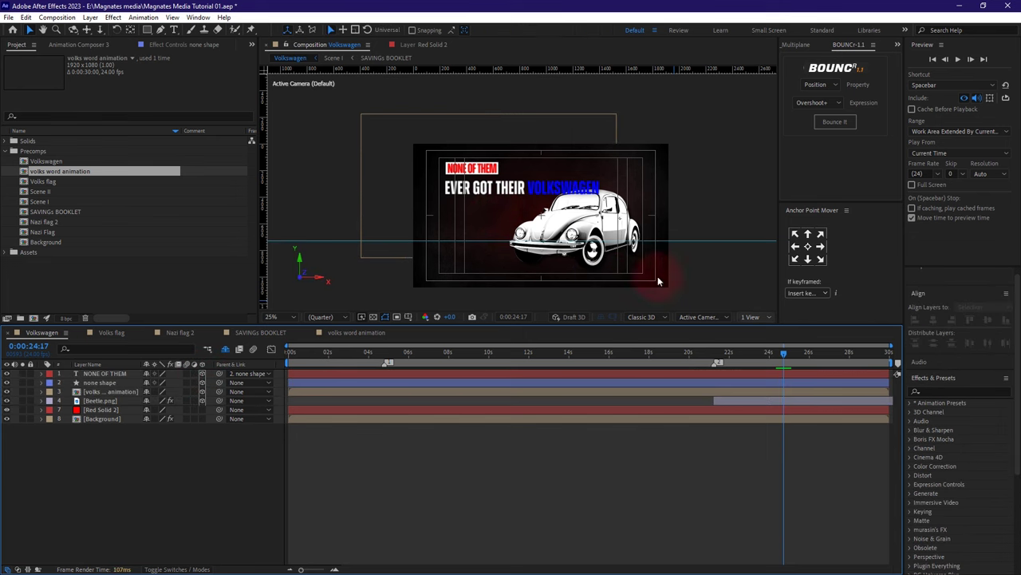
Step: Show the scene in two views, with Beetle.png at the top of the layer stack and pulled forward in Z
left_click(752, 317)
left_click(759, 339)
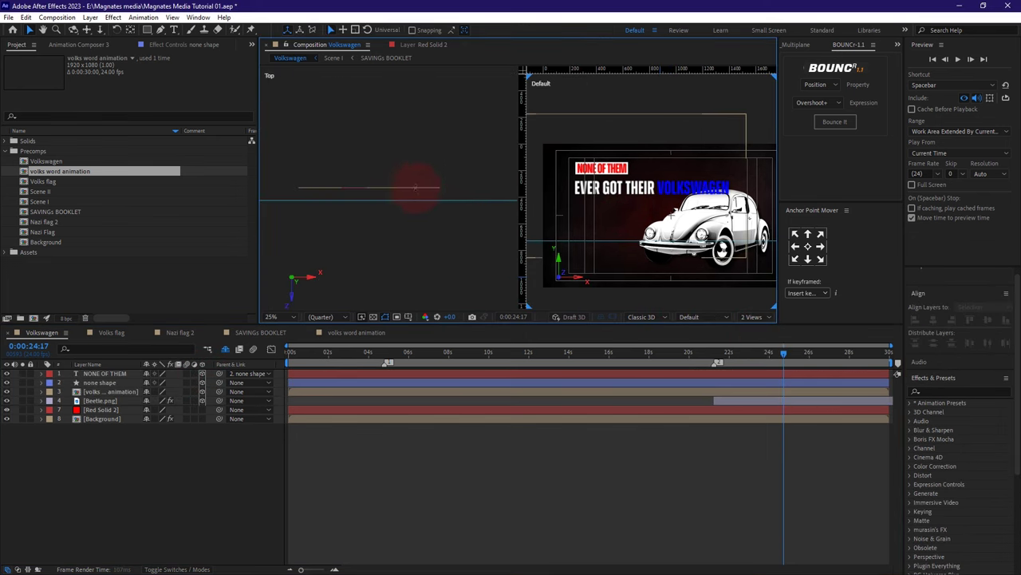
left_click(379, 252)
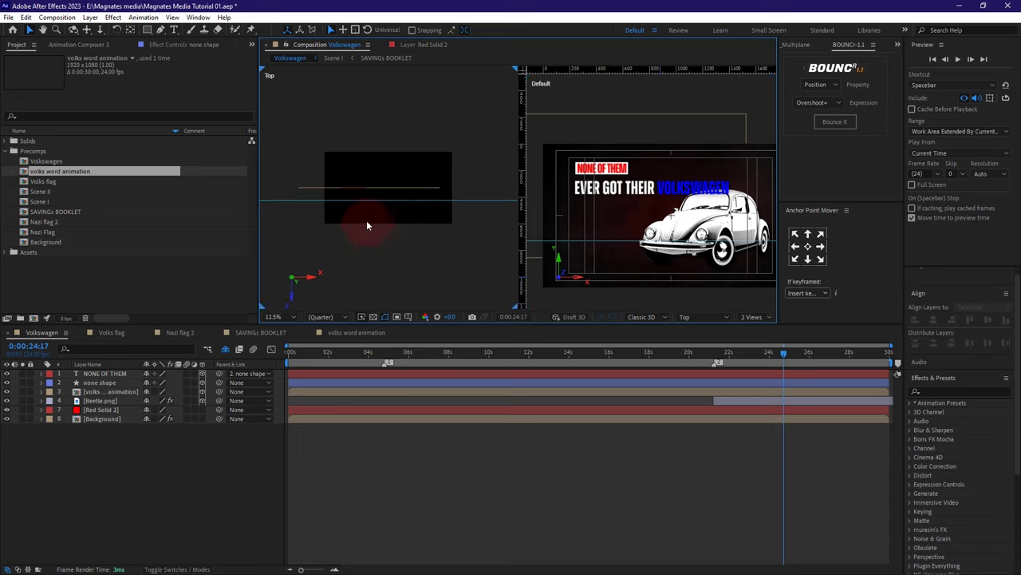
left_click(100, 400)
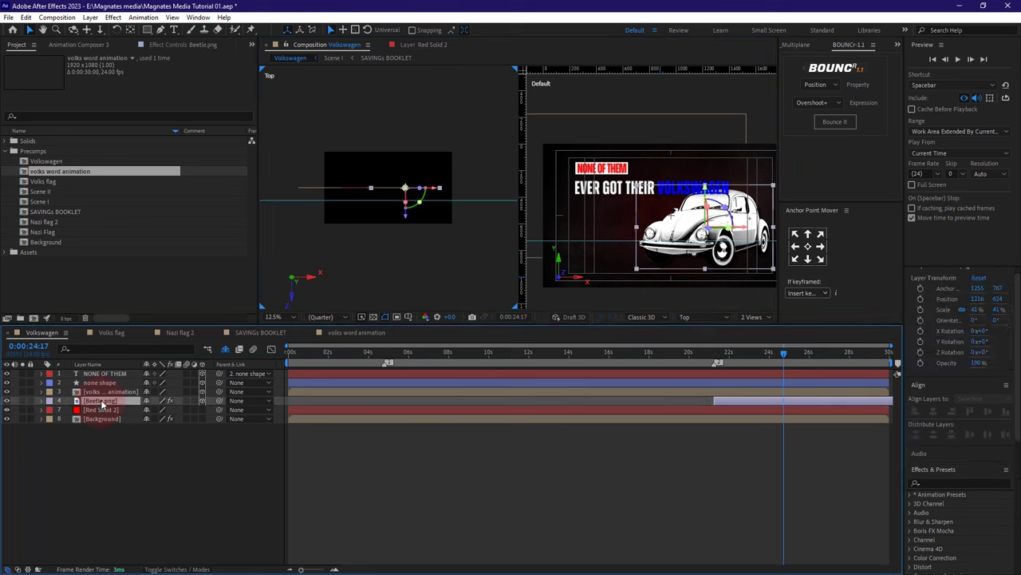
key("ctrl+shift+bracketright")
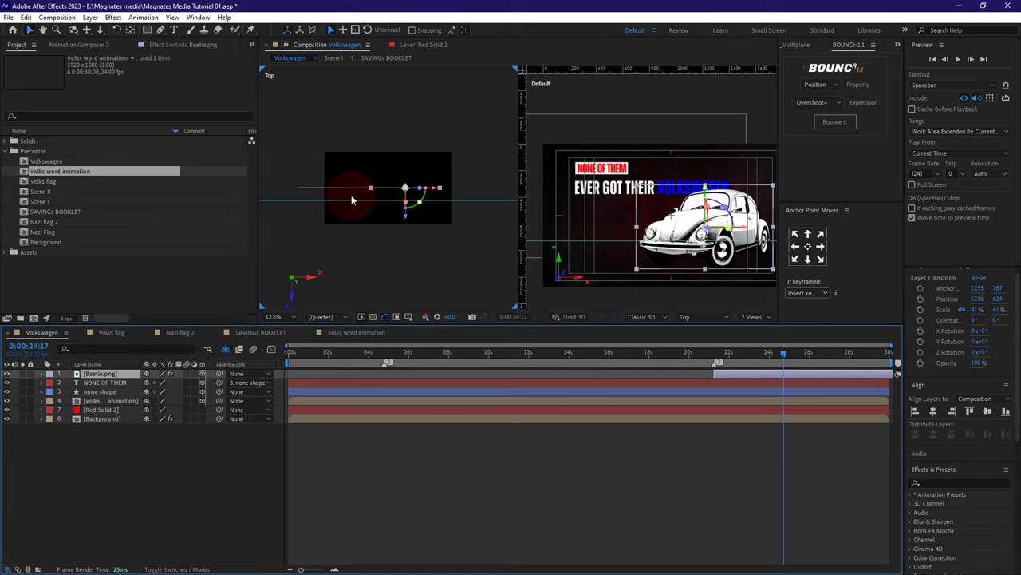
left_click_drag(408, 212, 406, 231)
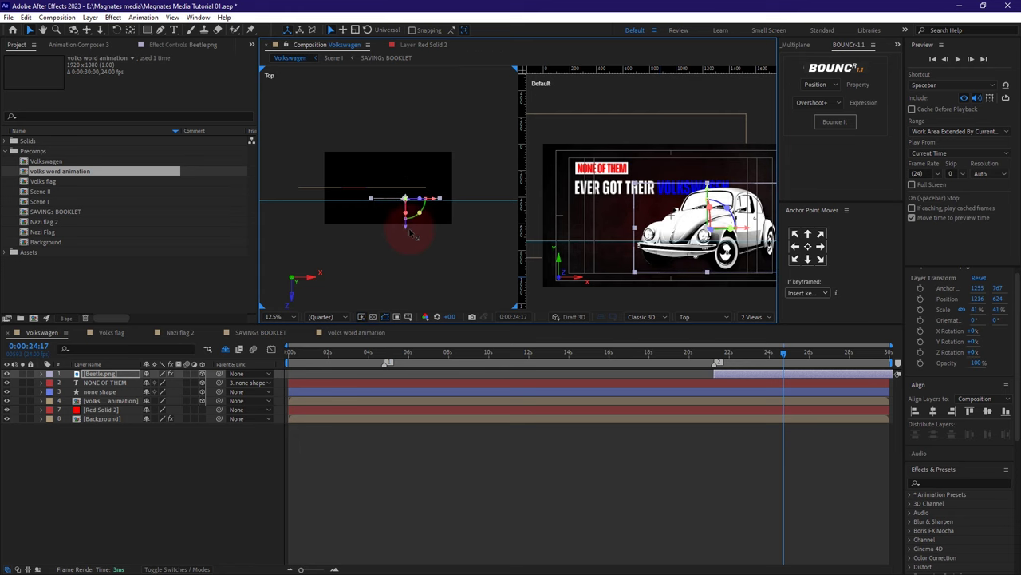
scroll(740, 216, "down", 1)
scroll(741, 216, "up", 1)
Step: Scale the Beetle to 32% and reposition it in the frame to about X 1227, Y 594
left_click(102, 375)
key("s")
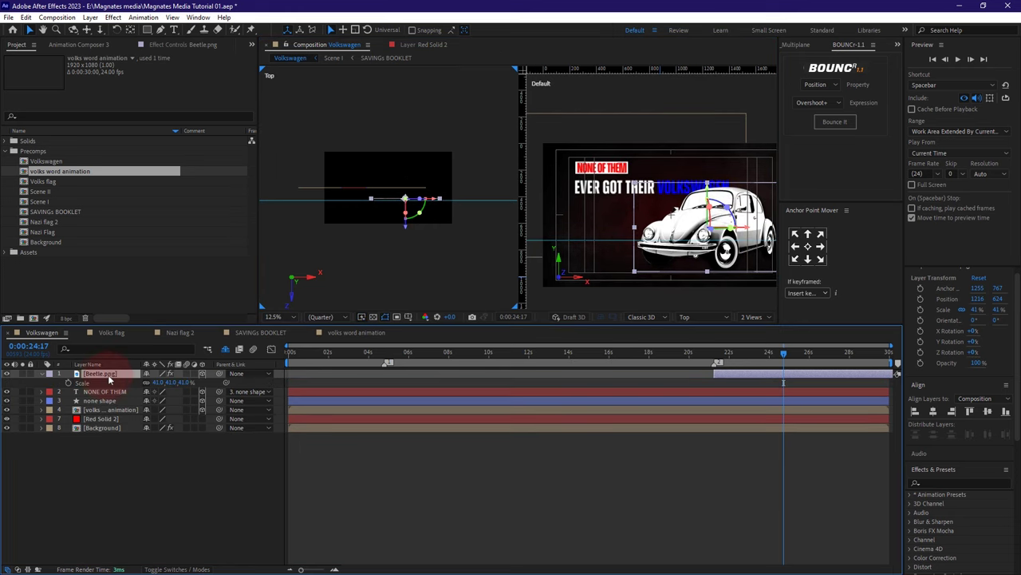
left_click_drag(173, 384, 166, 385)
left_click_drag(708, 189, 706, 184)
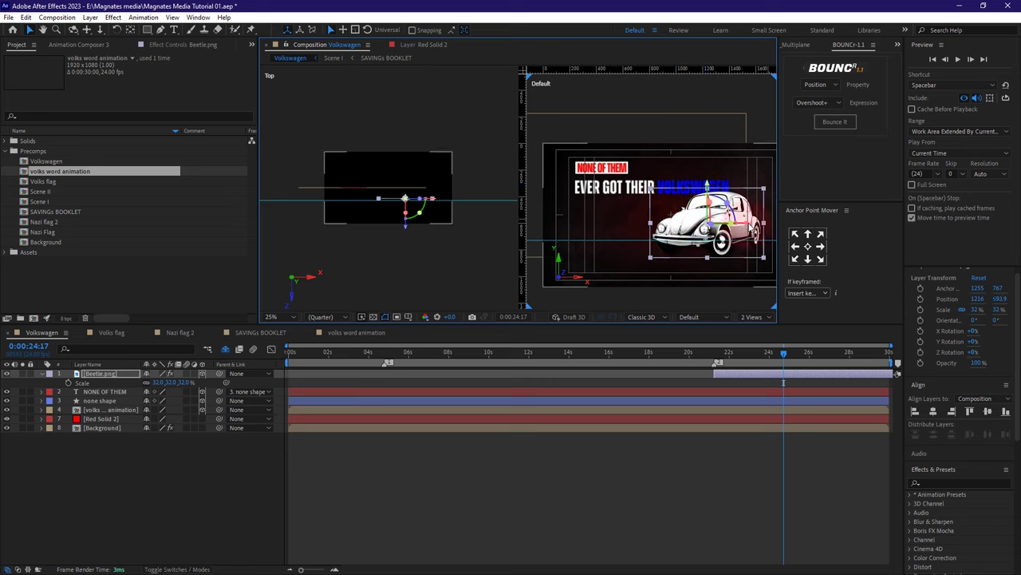
left_click_drag(729, 215, 728, 215)
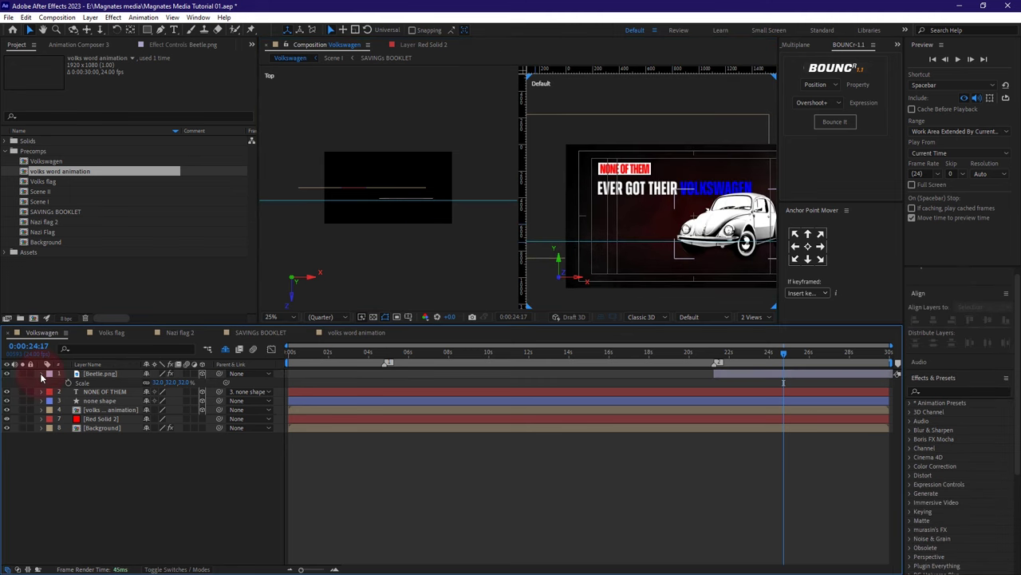
left_click(42, 374)
Step: Bring the none shape forward to Z -280 and position it at X 514, Y 230.5, above the EVER GOT THEIR line
left_click(102, 391)
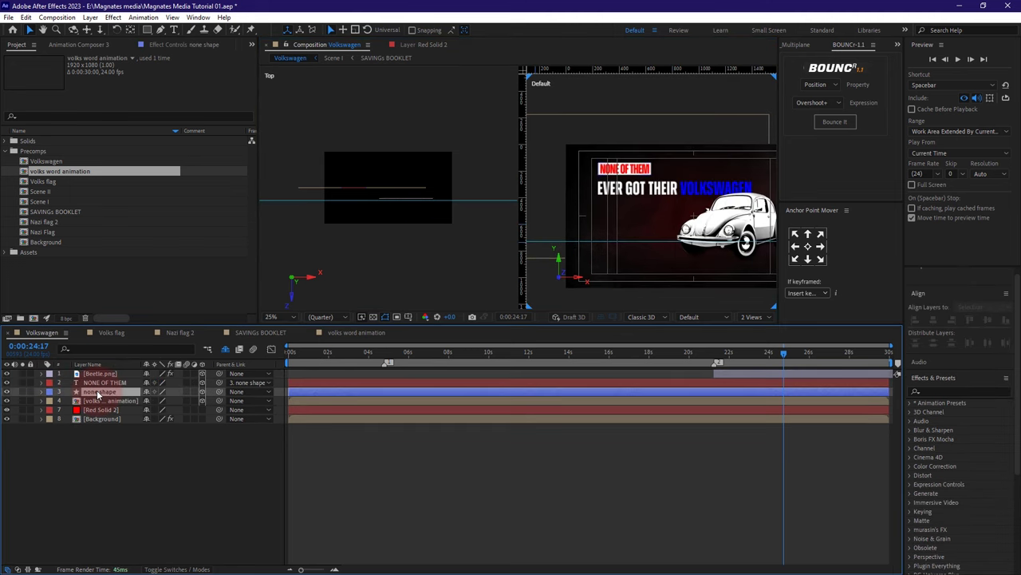
left_click_drag(359, 225, 360, 236)
left_click_drag(616, 126, 623, 144)
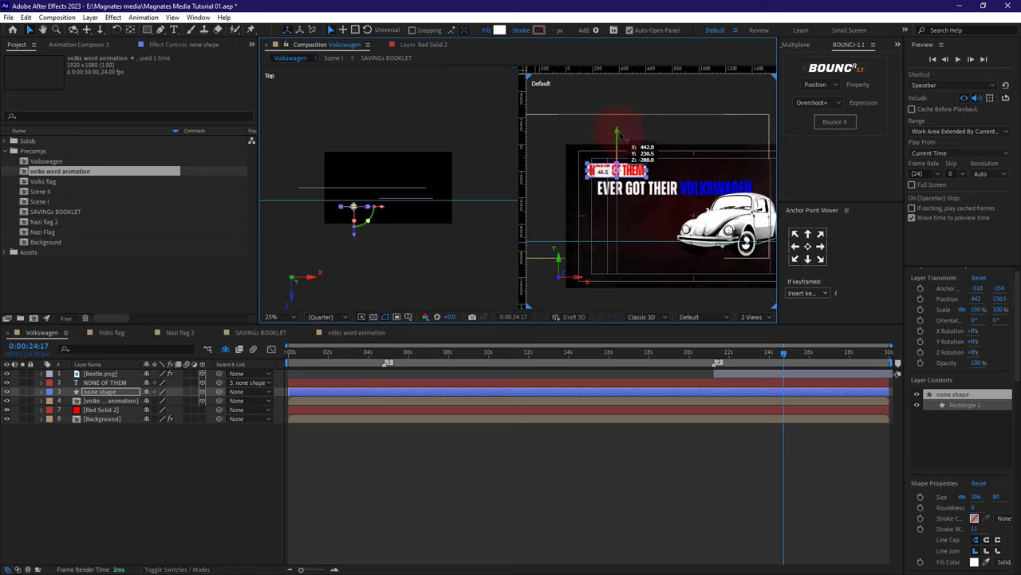
left_click(102, 374)
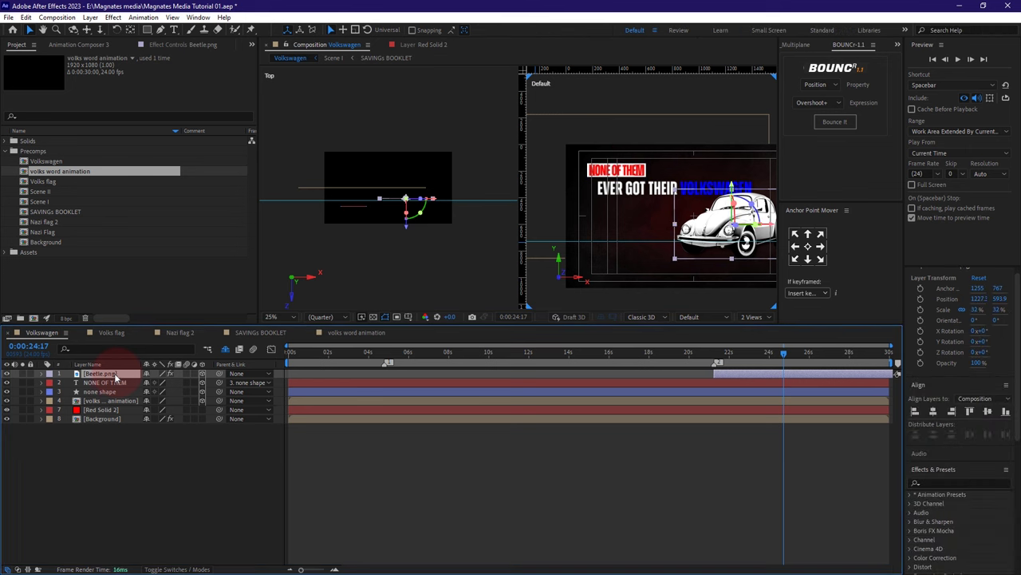
left_click(109, 383)
left_click(103, 391)
left_click_drag(385, 210, 393, 212)
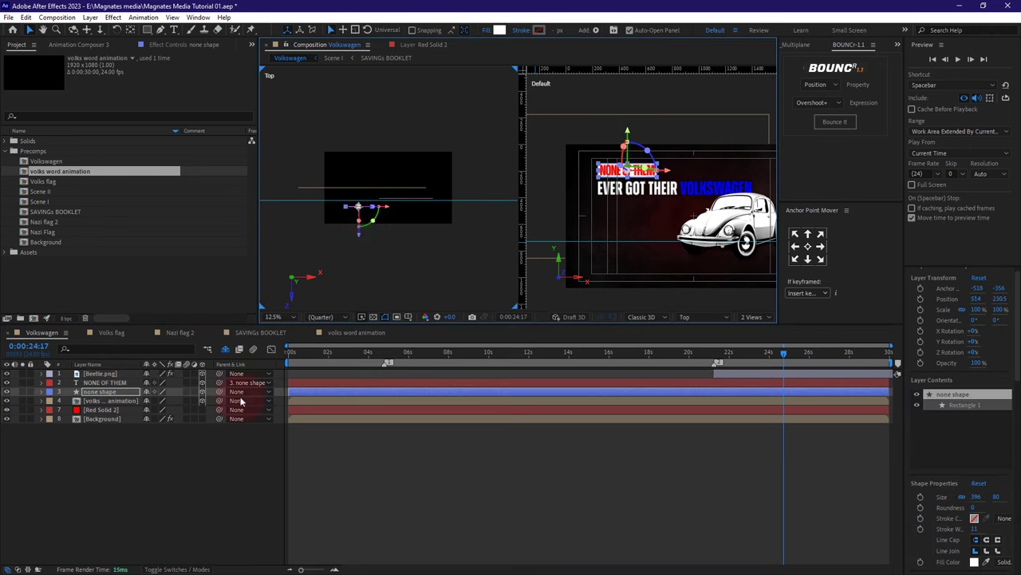
left_click(192, 456)
scroll(640, 190, "down", 3)
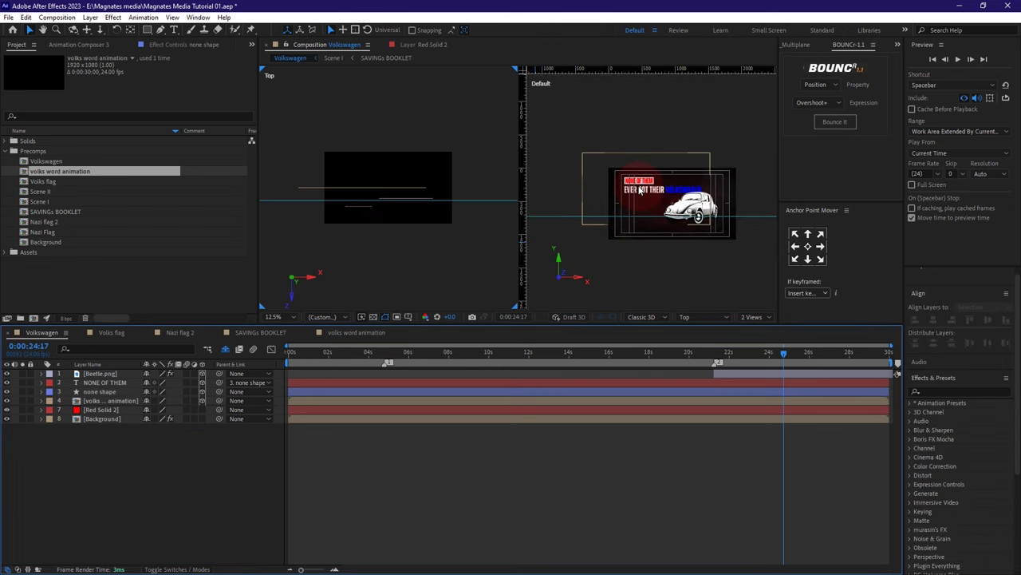
scroll(639, 190, "up", 3)
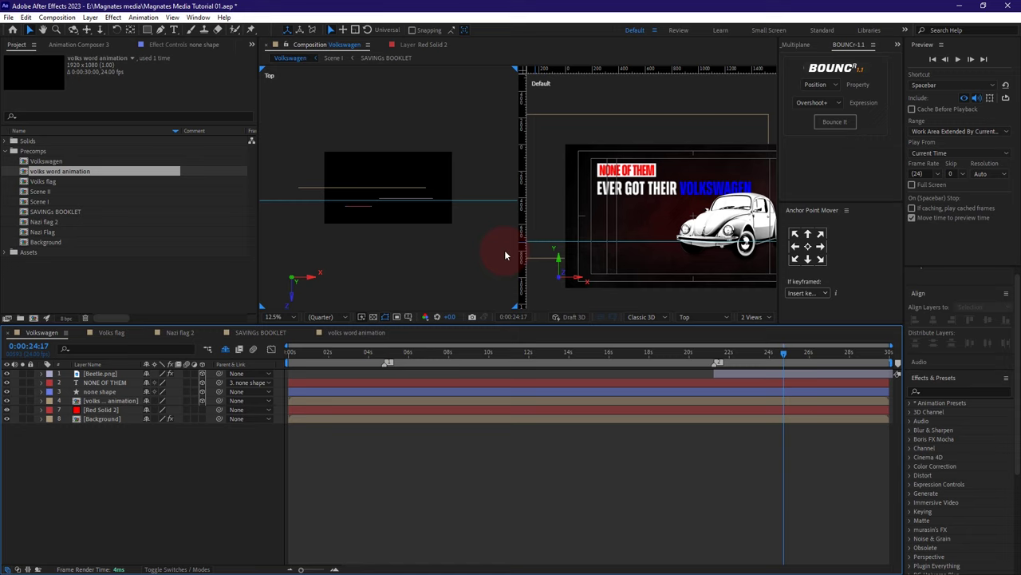
left_click(411, 196)
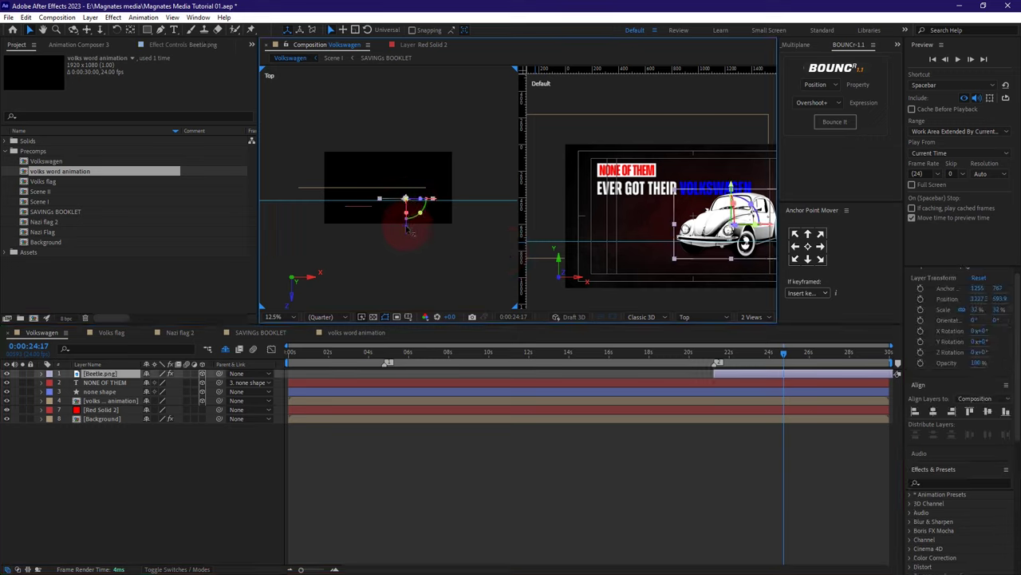
left_click_drag(406, 227, 407, 228)
left_click(211, 473)
left_click(211, 473)
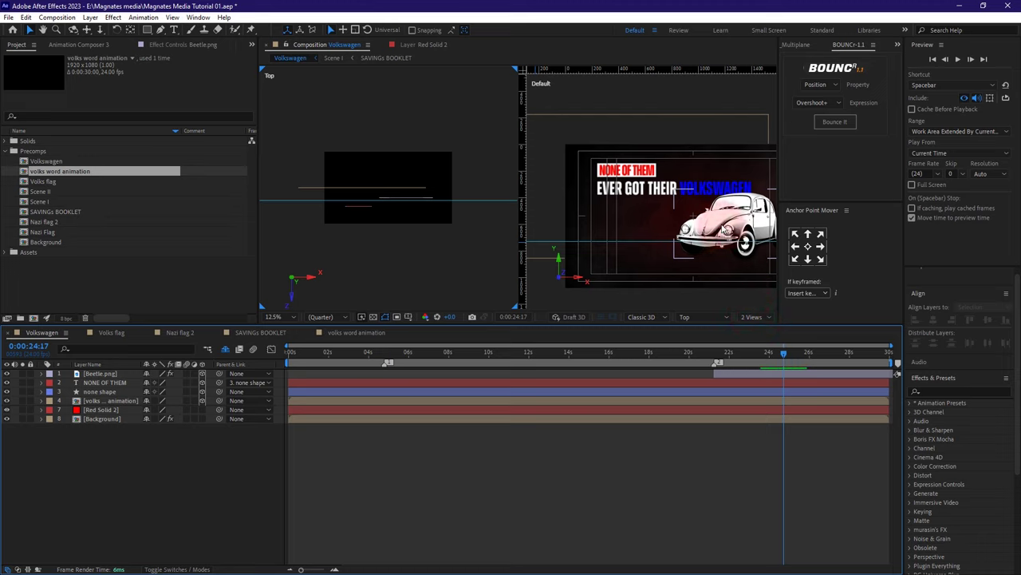
Step: Duplicate the Beetle.png layer and flip the copy vertically
left_click_drag(721, 224, 667, 213)
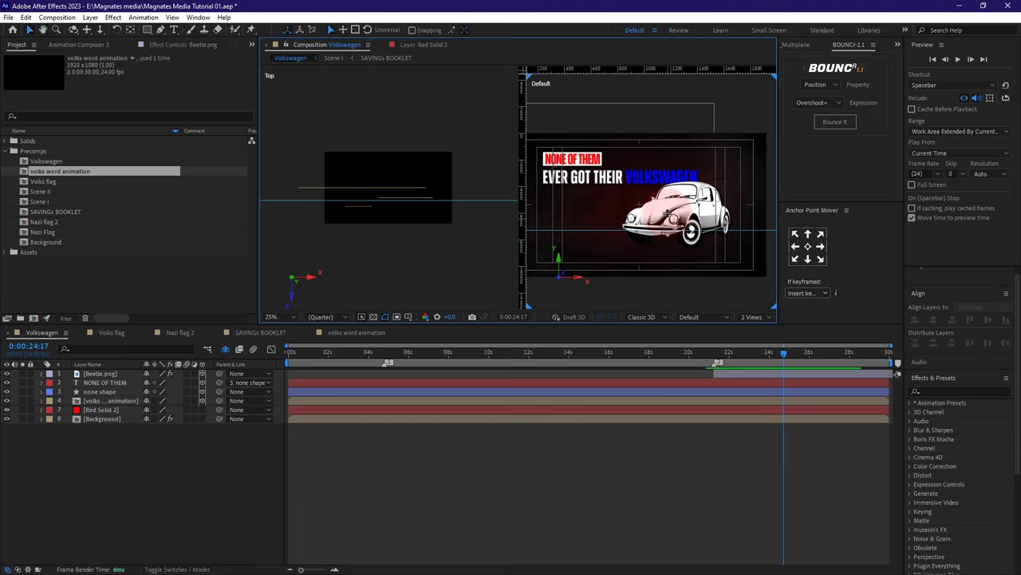
left_click(106, 374)
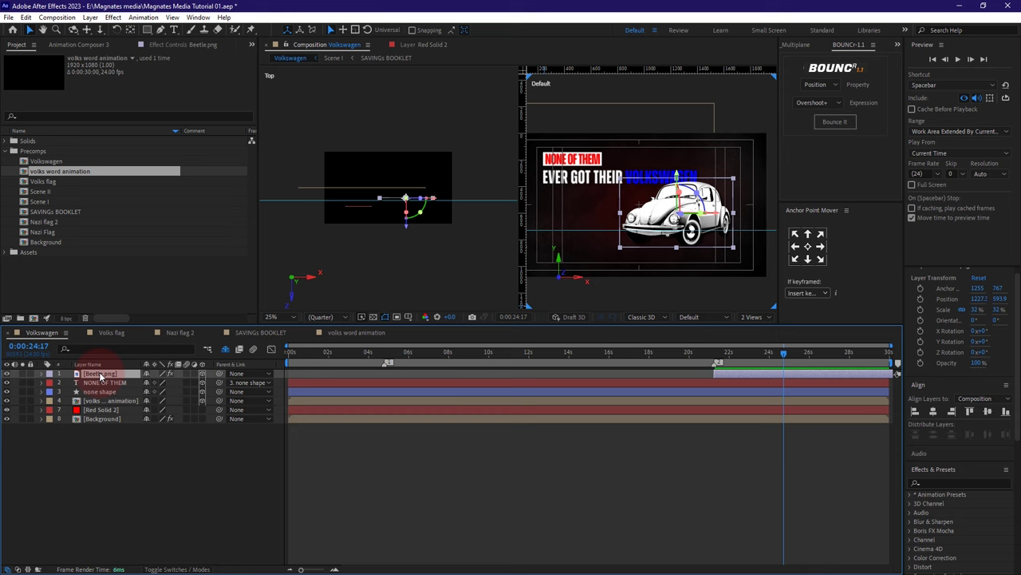
key("ctrl+d")
right_click(100, 375)
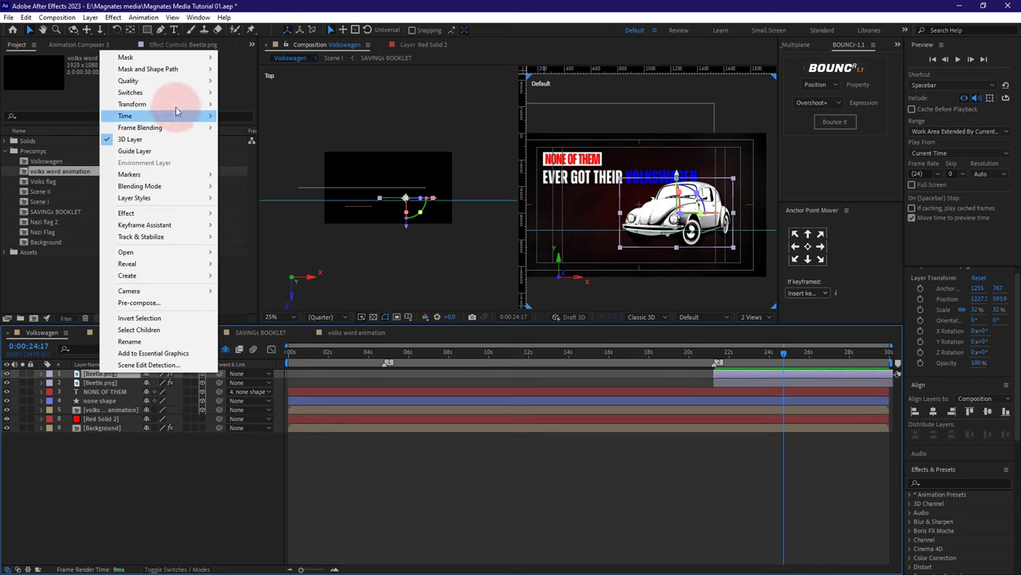
mouse_move(151, 104)
left_click(269, 197)
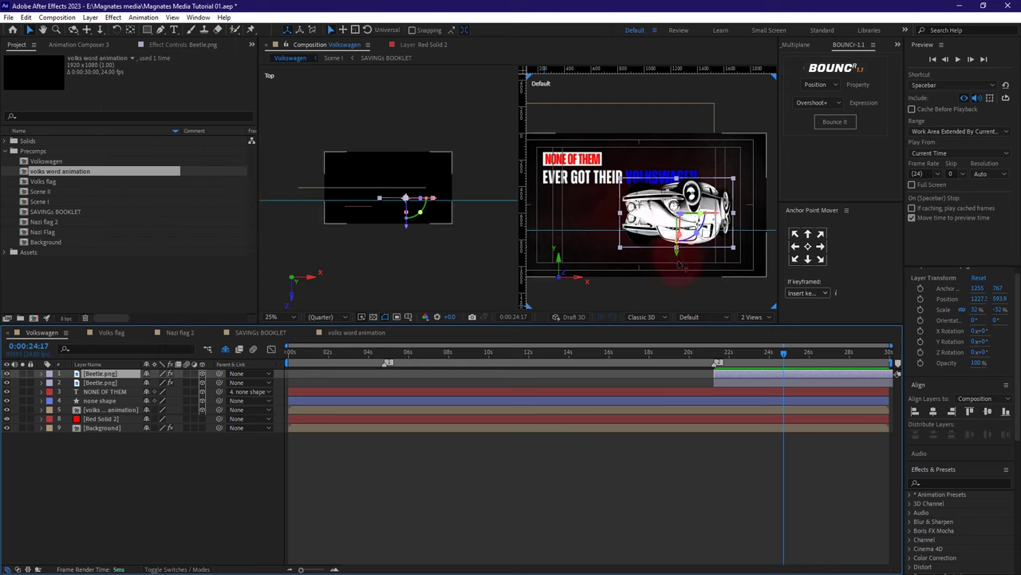
Step: Place the flipped Beetle under the car's wheels at about Y 917, stacked below the original layer, and return to a single view
left_click_drag(679, 266, 684, 301)
left_click_drag(683, 305, 683, 306)
scroll(710, 257, "up", 2)
scroll(712, 258, "up", 2)
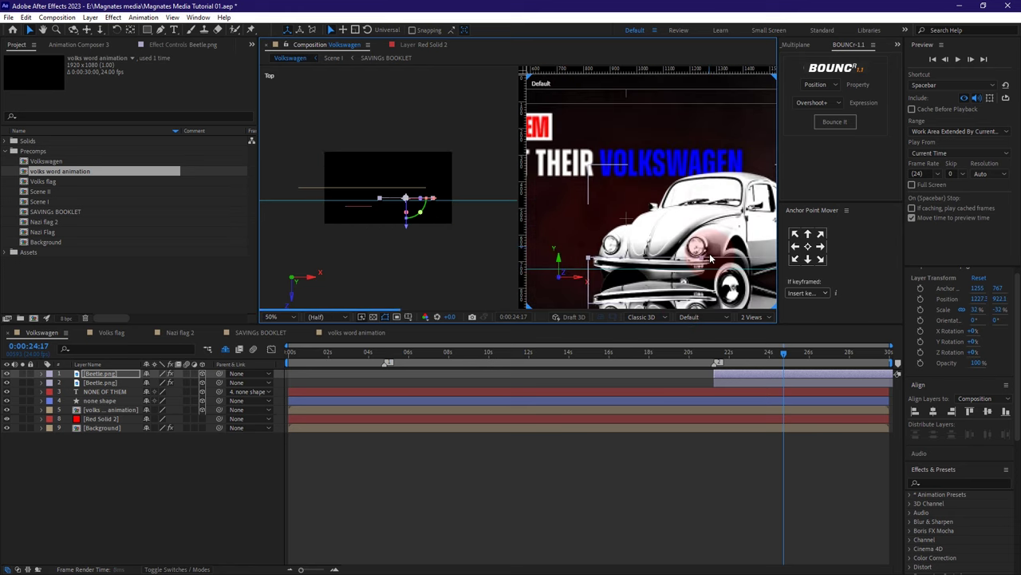
scroll(702, 247, "up", 1)
left_click(751, 318)
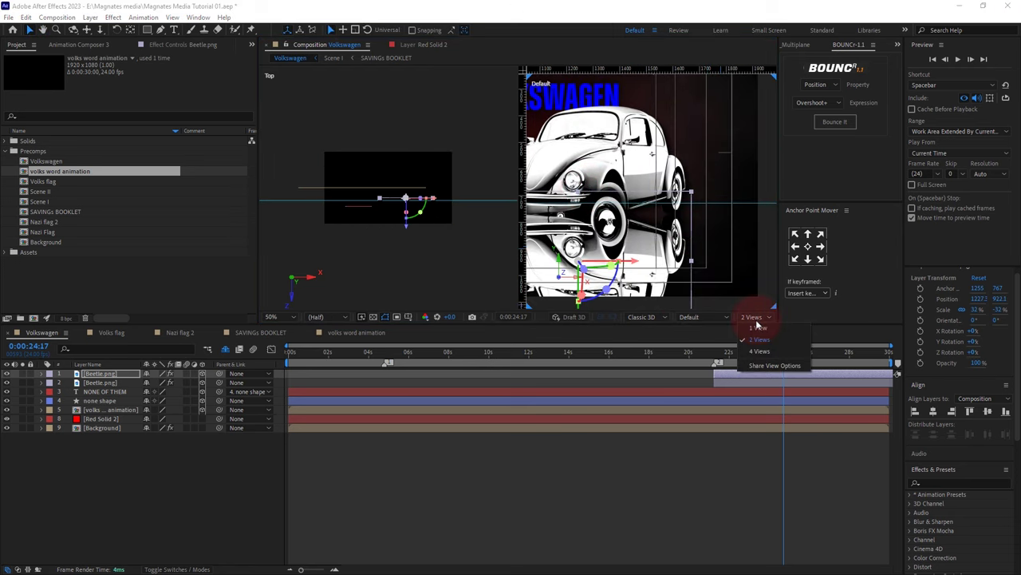
left_click(754, 329)
scroll(603, 280, "down", 2)
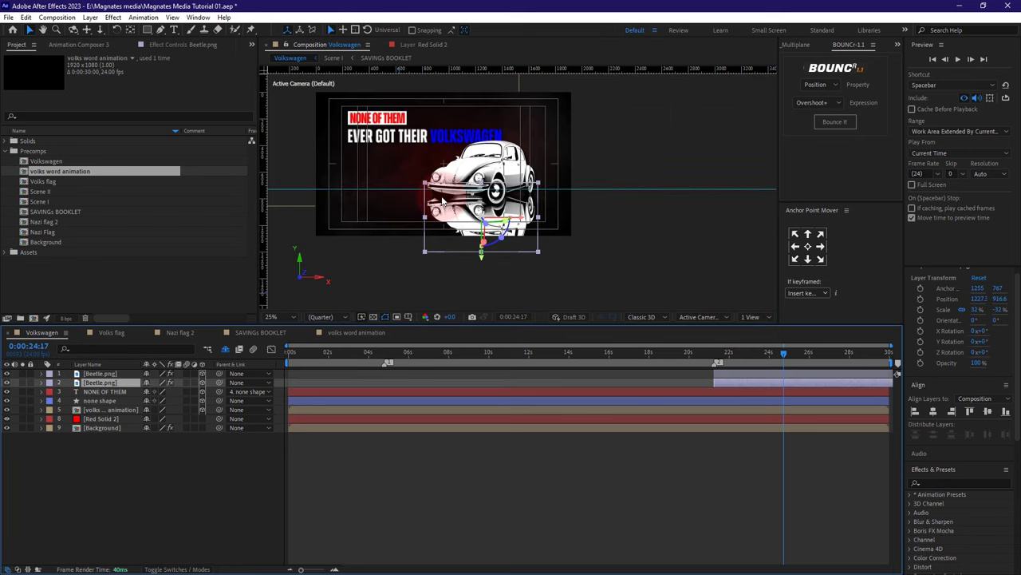
left_click(94, 383)
key("ctrl+space")
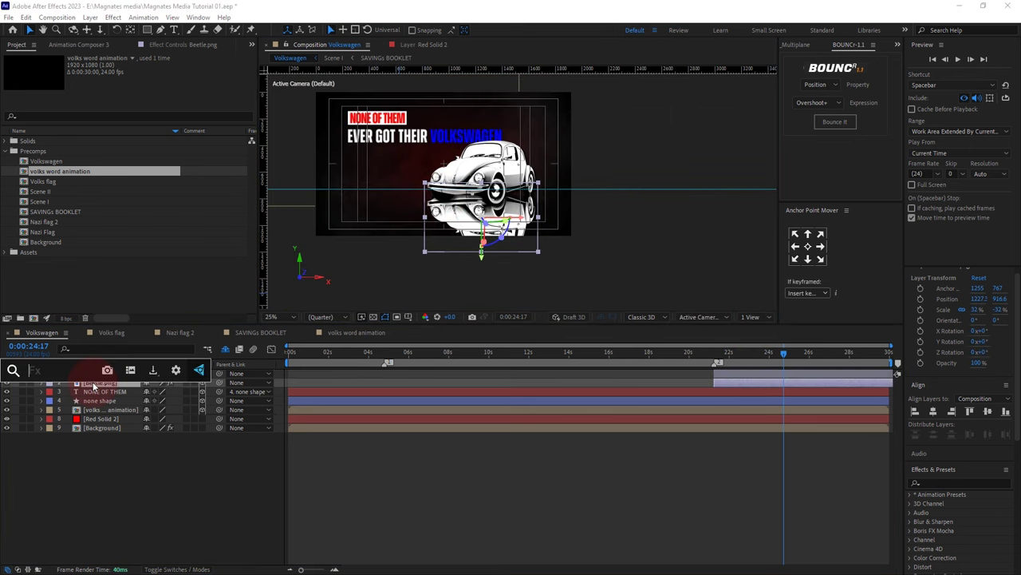
left_click(71, 547)
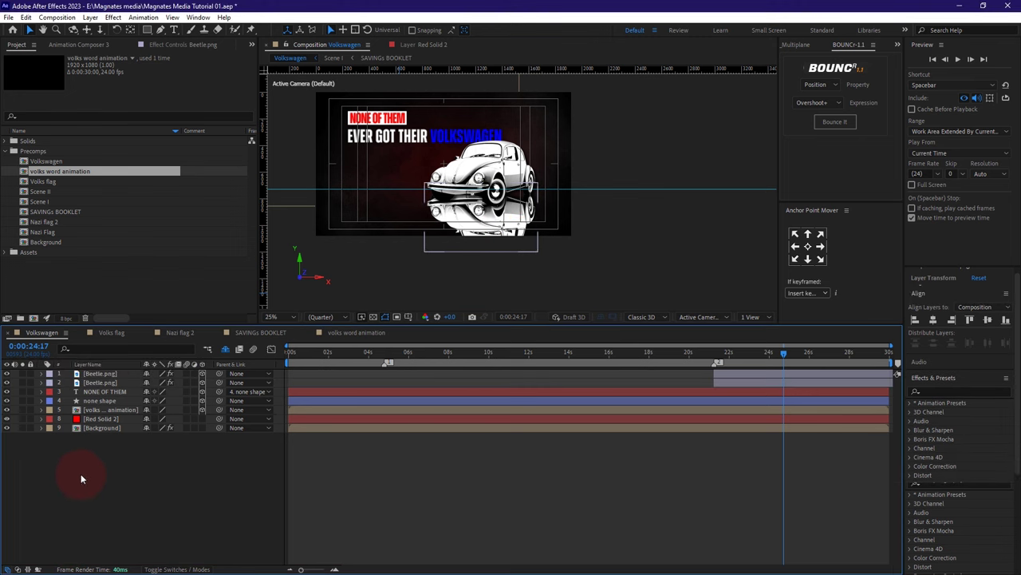
Step: Remove the Black & White, Levels and Drop Shadow effects from the flipped Beetle layer
left_click(95, 386)
left_click(190, 45)
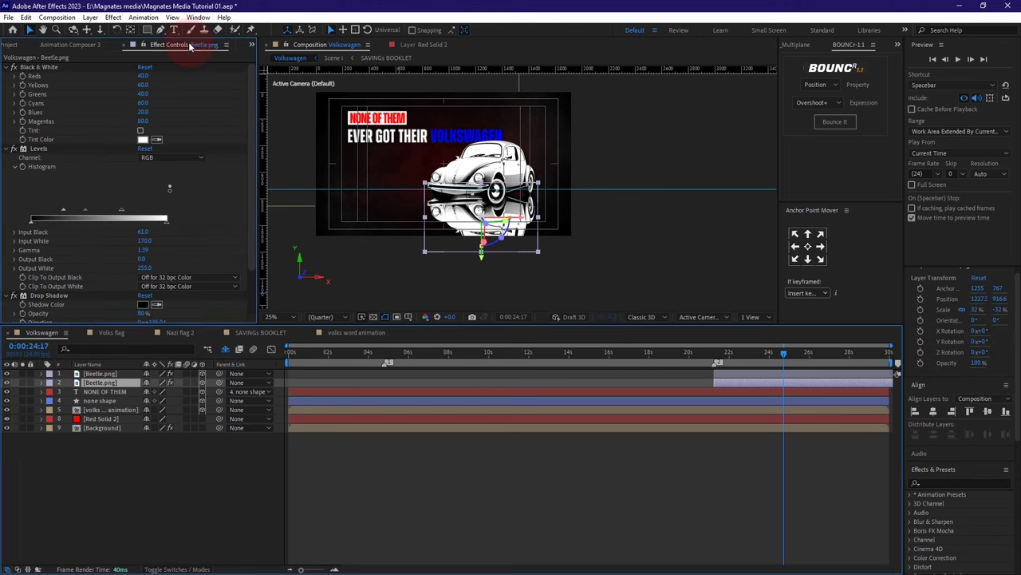
left_click(5, 68)
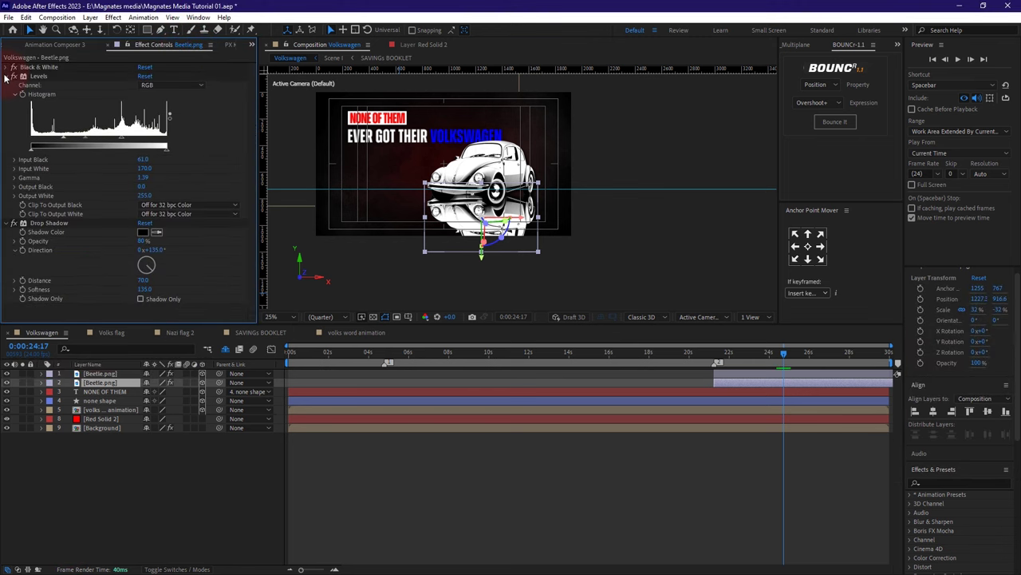
left_click(6, 77)
left_click(6, 85)
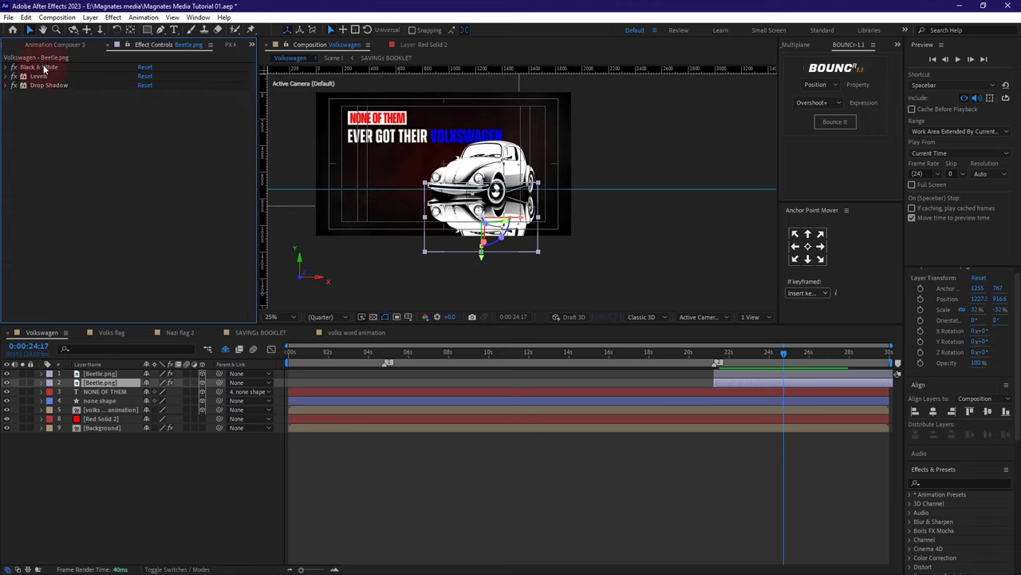
left_click(40, 67)
left_click(42, 85, "shift")
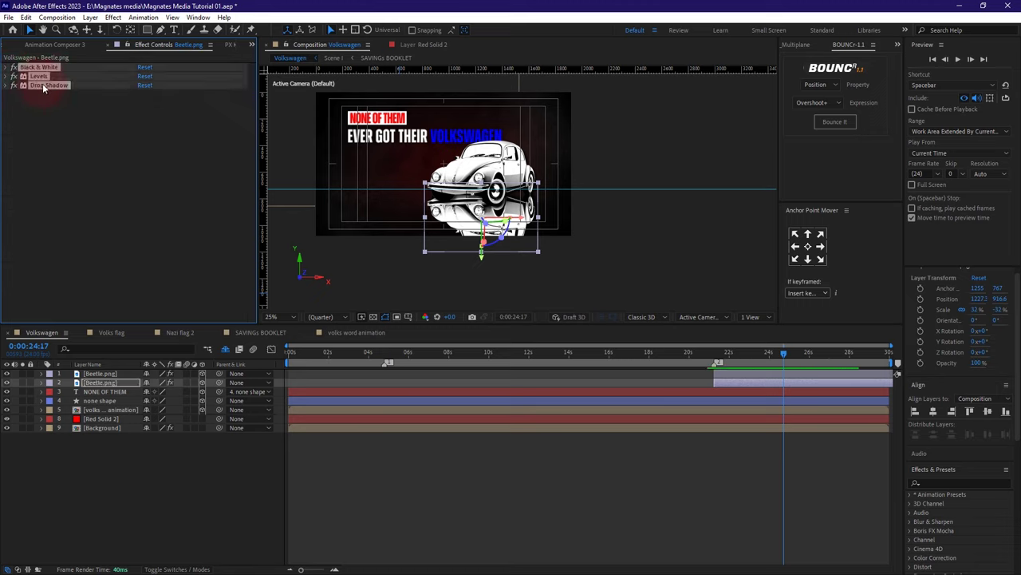
key("Delete")
left_click(102, 386)
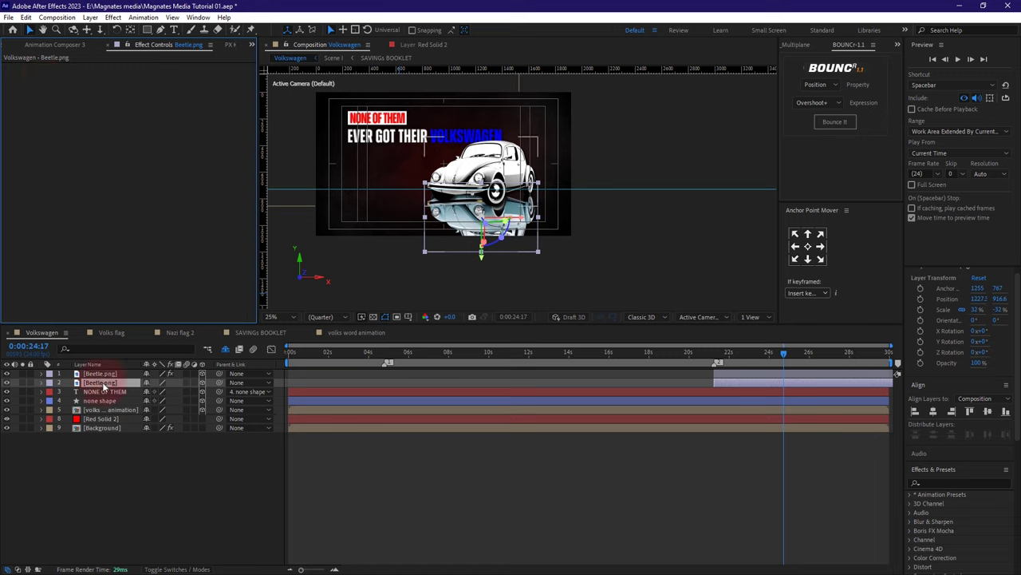
Step: Apply a Fill effect to the flipped Beetle layer and set its color to black
key("ctrl+space")
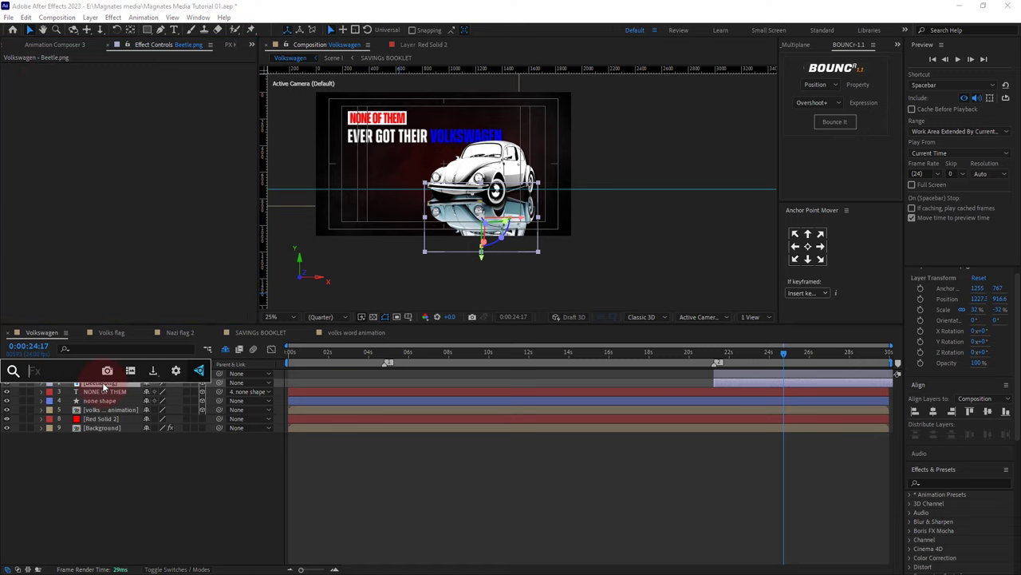
type("fill")
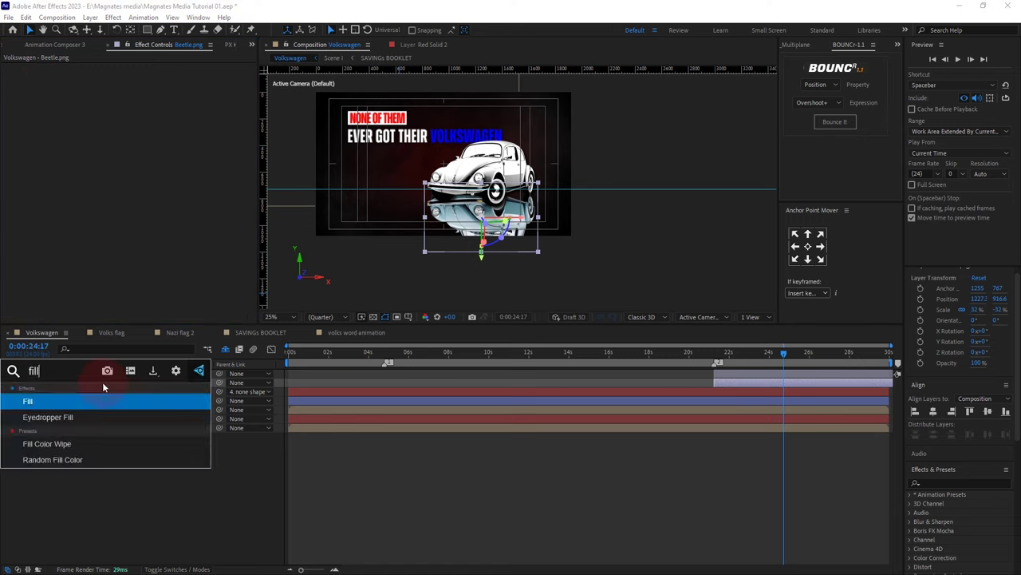
left_click(60, 402)
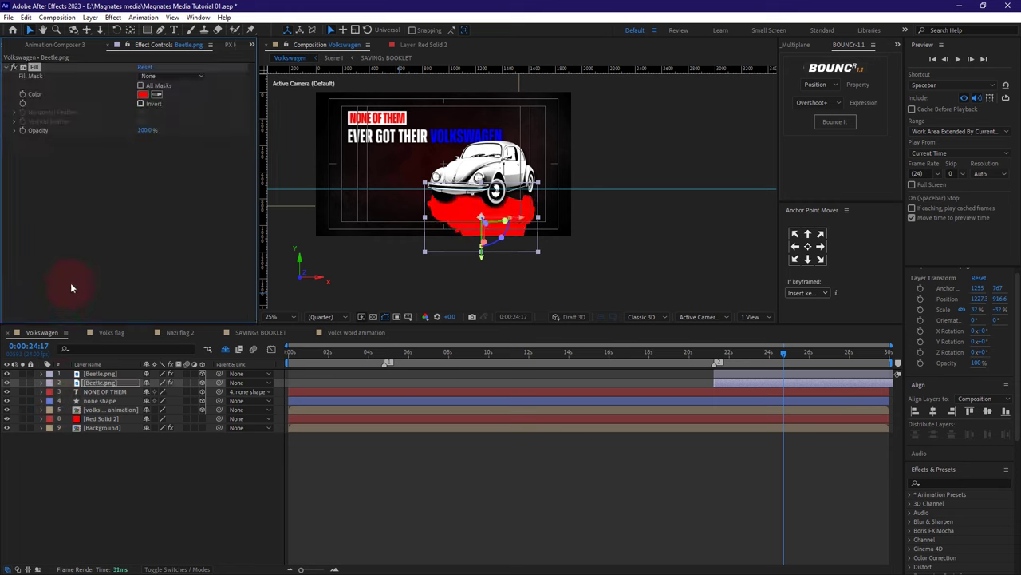
left_click(143, 95)
left_click_drag(486, 351, 422, 448)
left_click(682, 290)
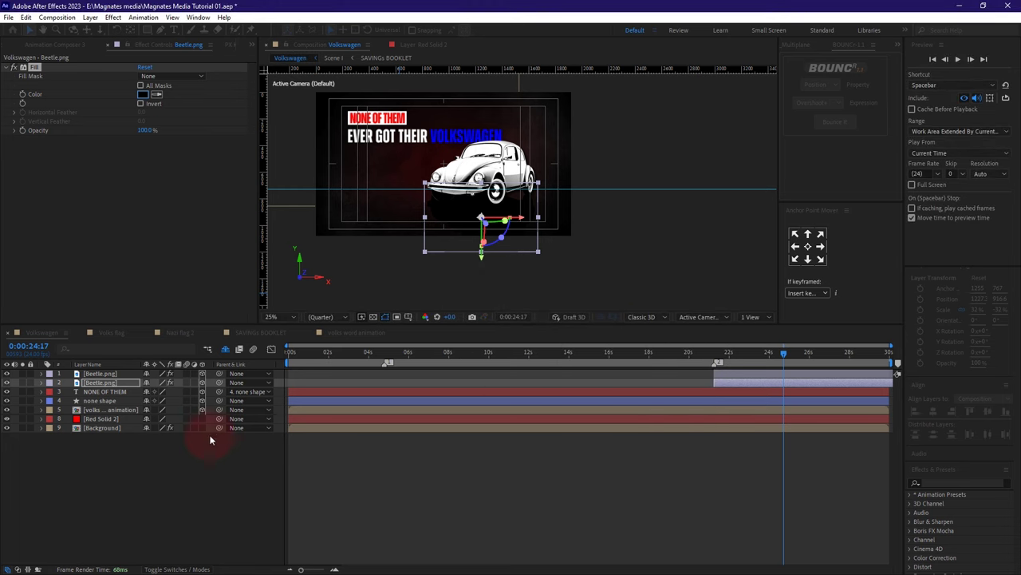
Step: Solo both Beetle layers and turn on the transparency grid to inspect the black silhouette beneath the car
scroll(471, 226, "up", 2)
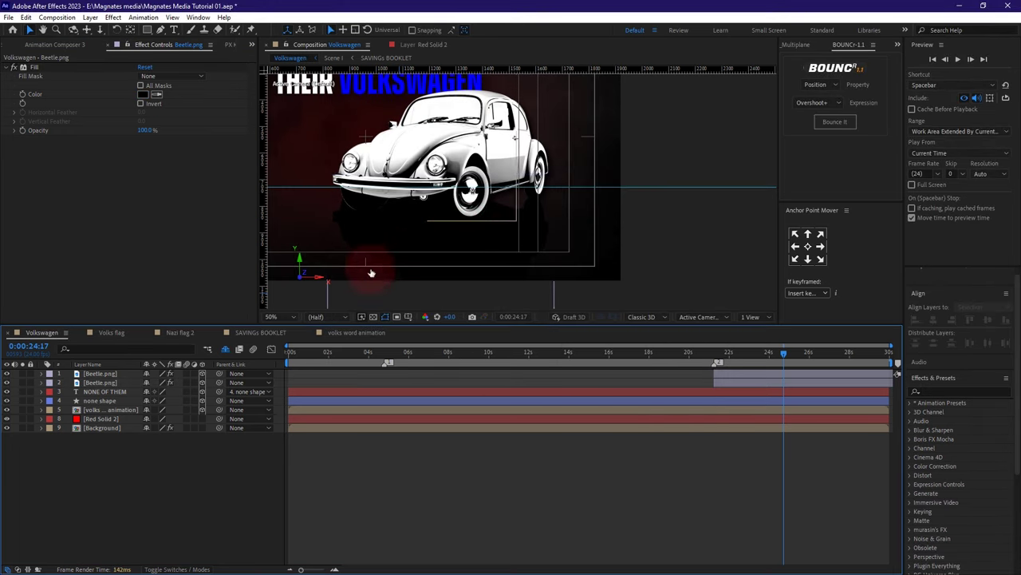
left_click(96, 383)
left_click(98, 373)
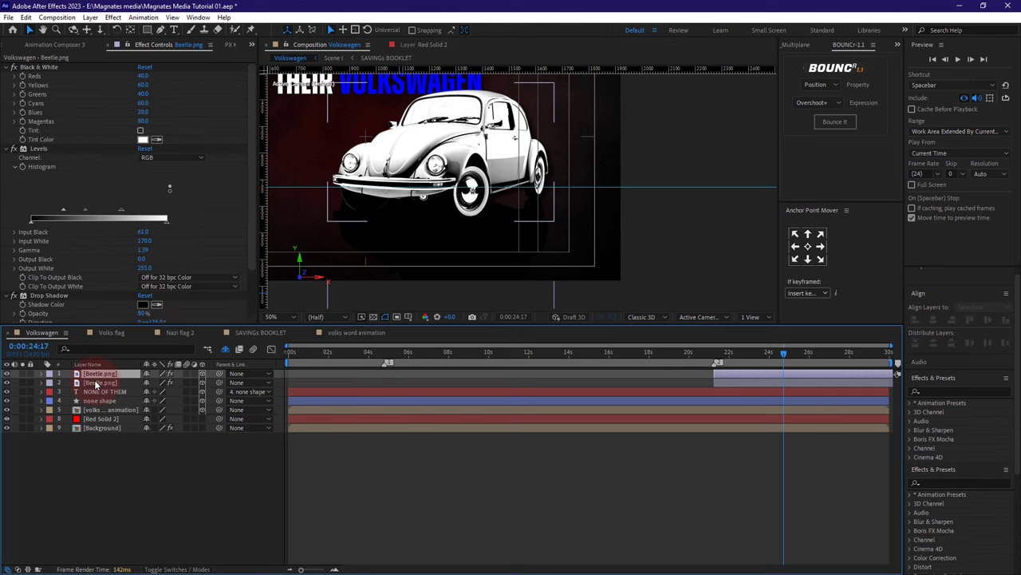
left_click(95, 383, "shift")
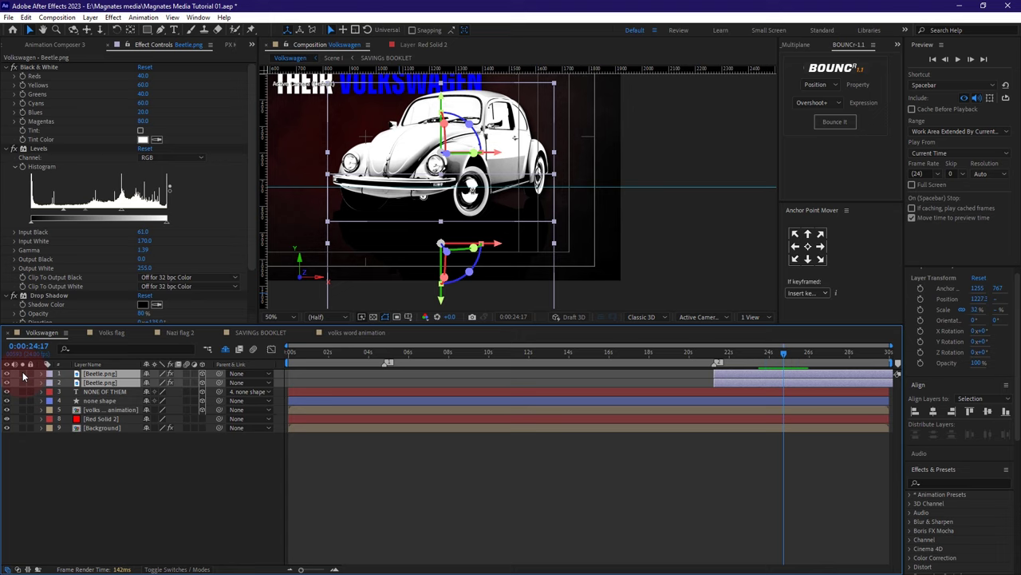
left_click(23, 375)
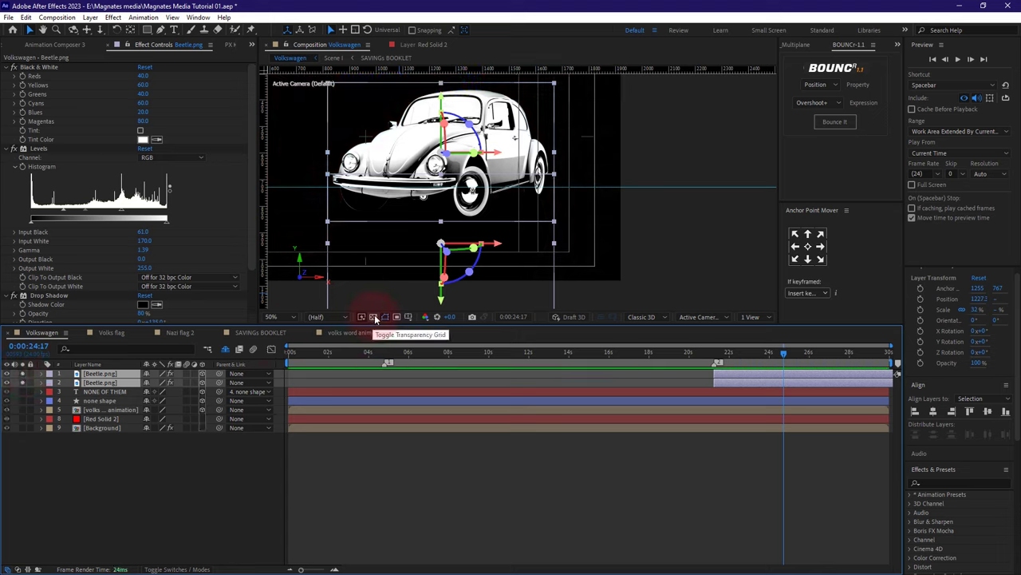
left_click(374, 316)
scroll(477, 204, "down", 2)
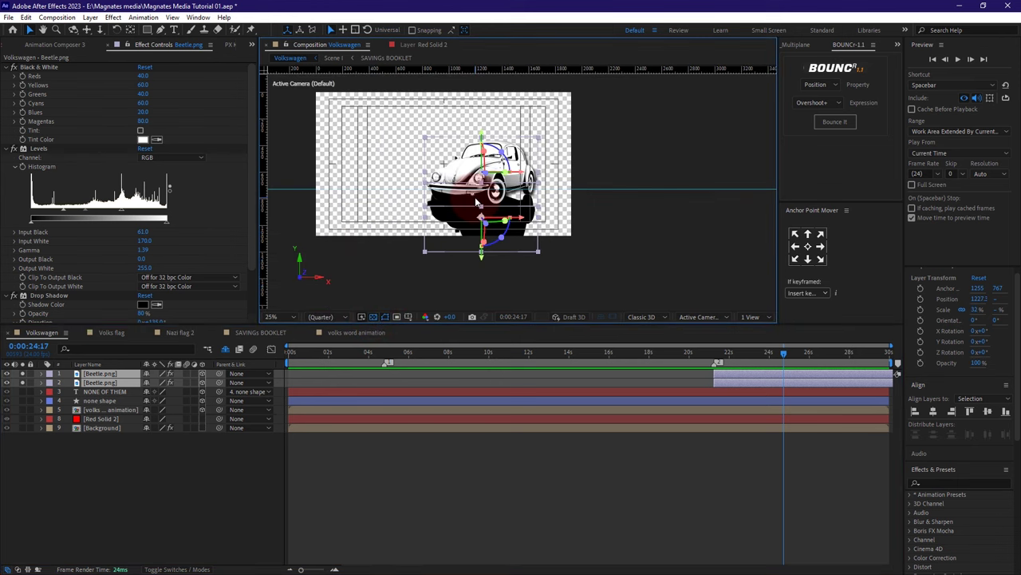
left_click(141, 468)
key("period")
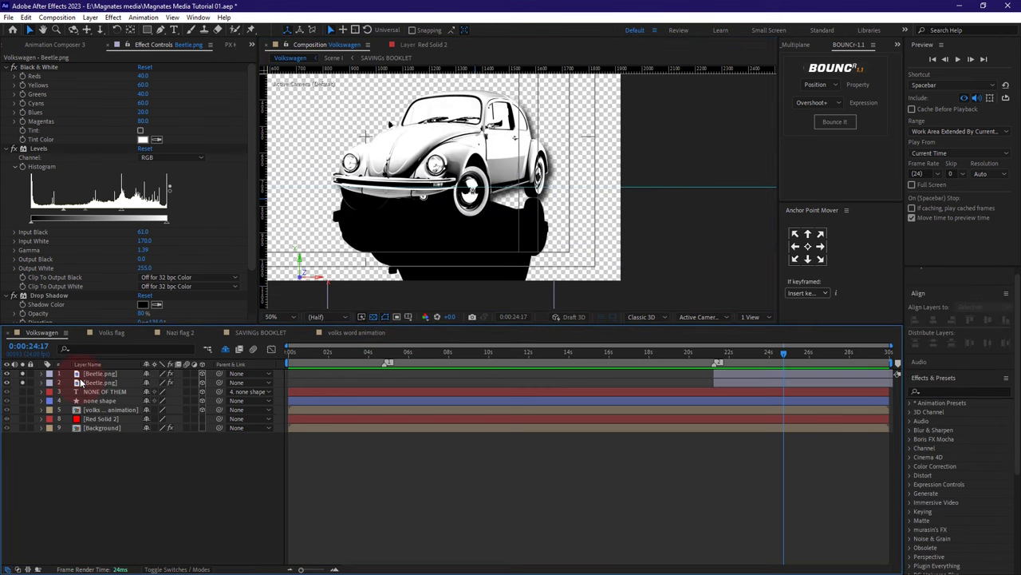
Step: Apply Gaussian Blur to the flipped Beetle layer with Blurriness at 122
left_click(92, 384)
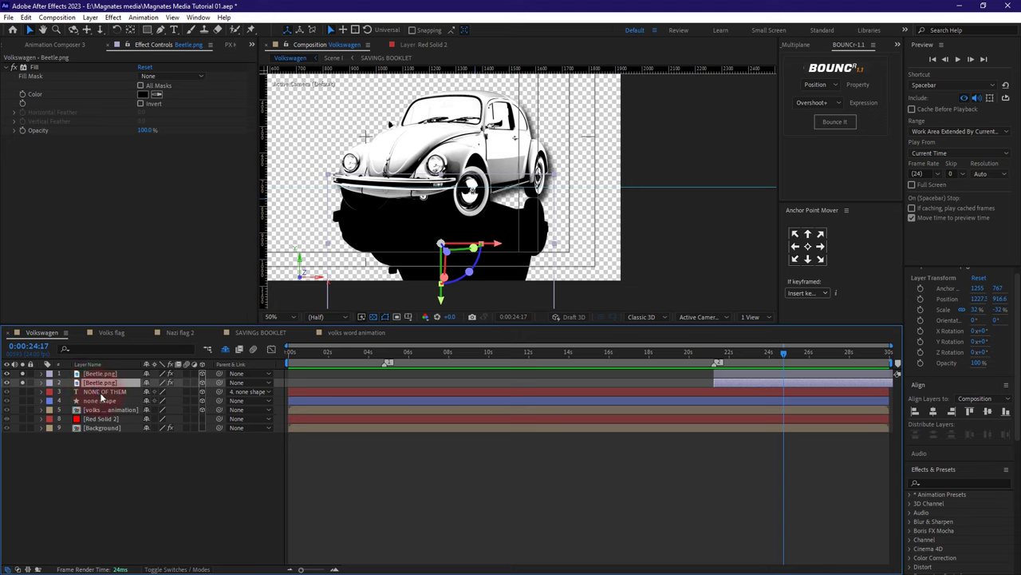
key("ctrl+space")
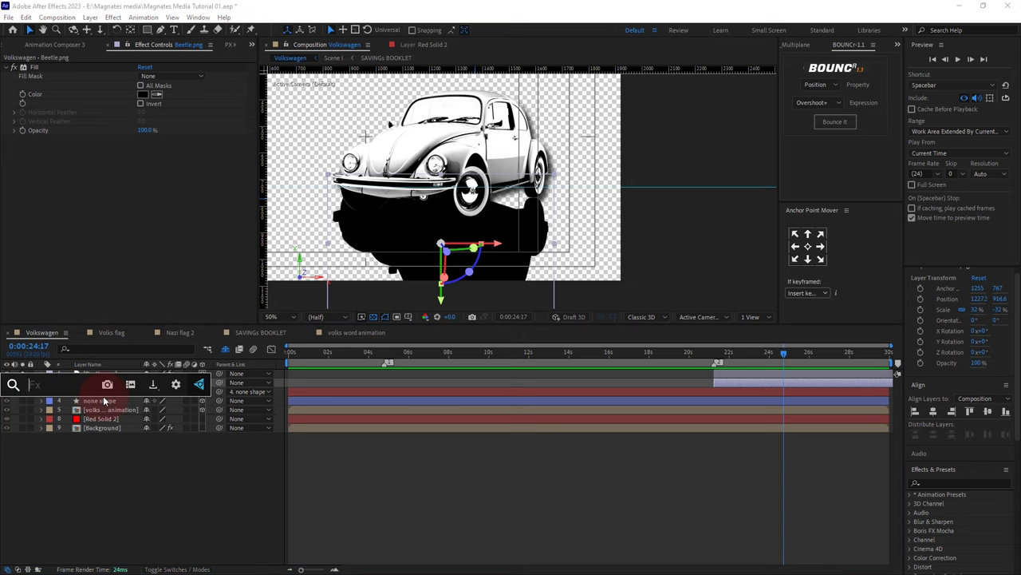
type("gau")
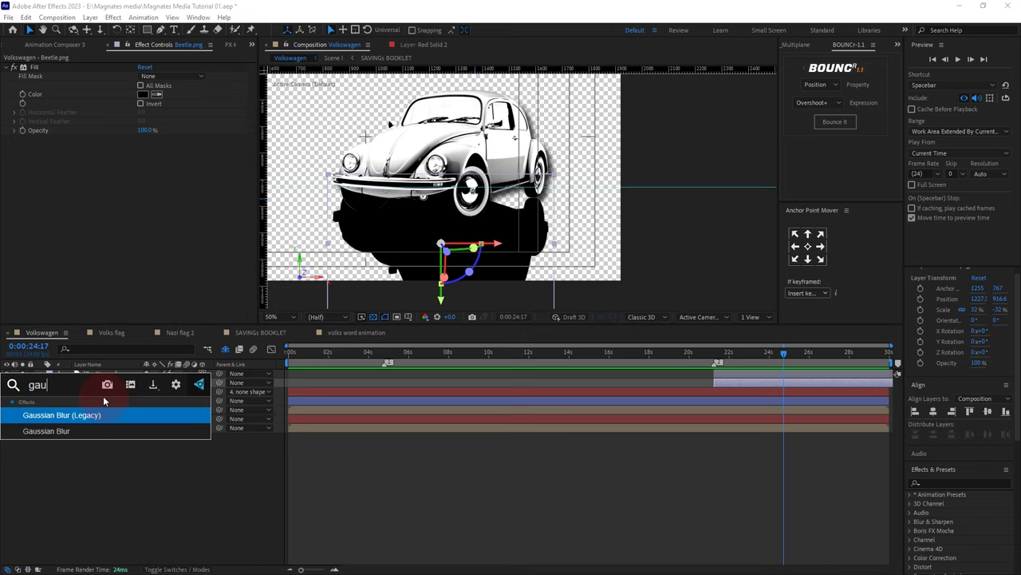
left_click(76, 431)
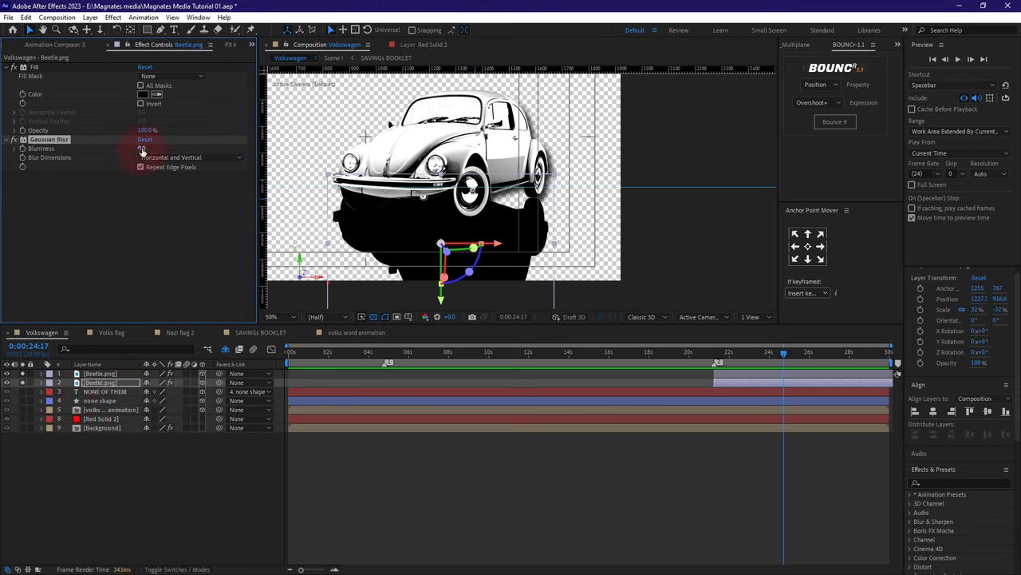
left_click_drag(170, 150, 263, 150)
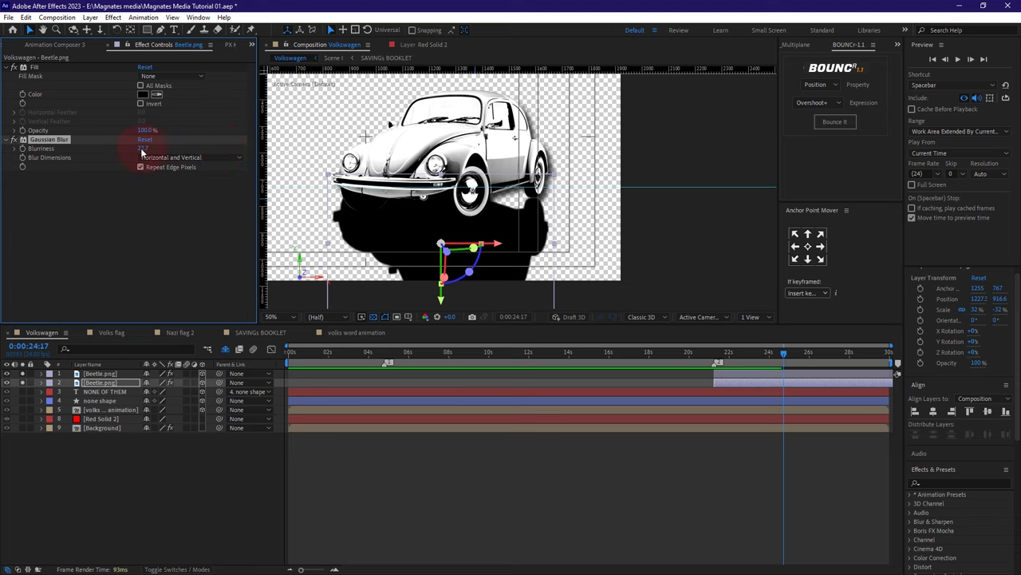
left_click_drag(142, 152, 292, 150)
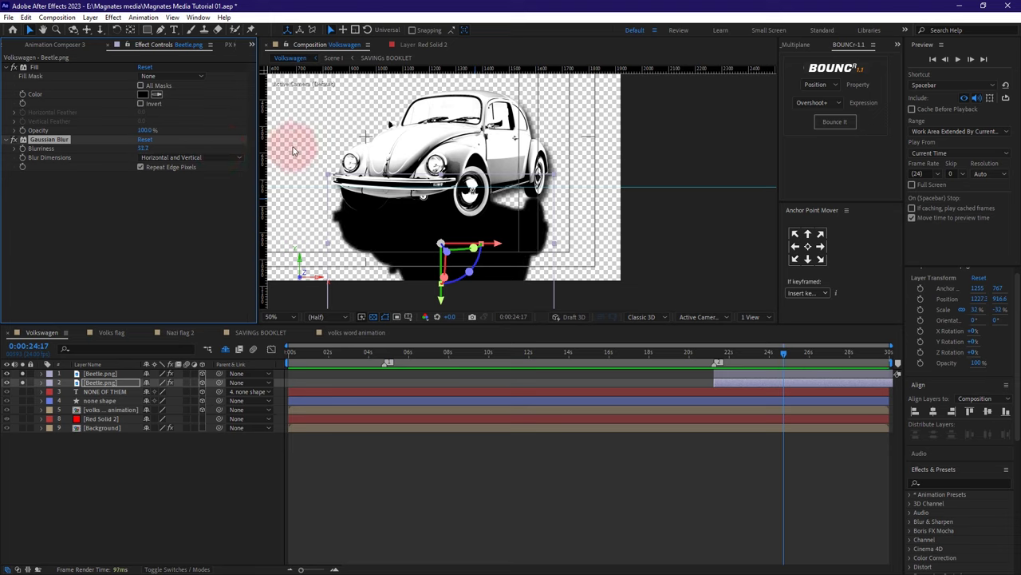
left_click_drag(142, 152, 459, 137)
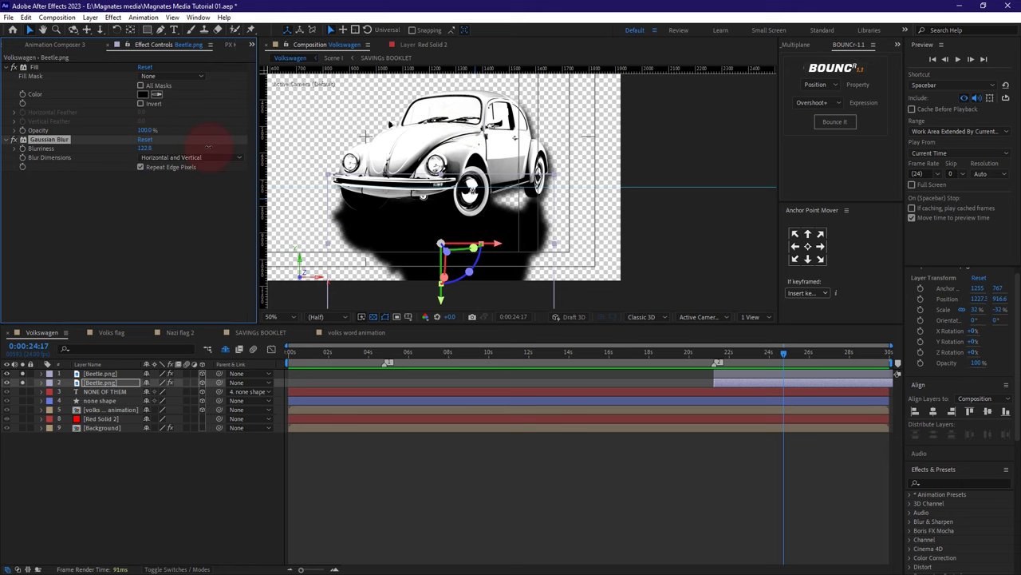
left_click(108, 497)
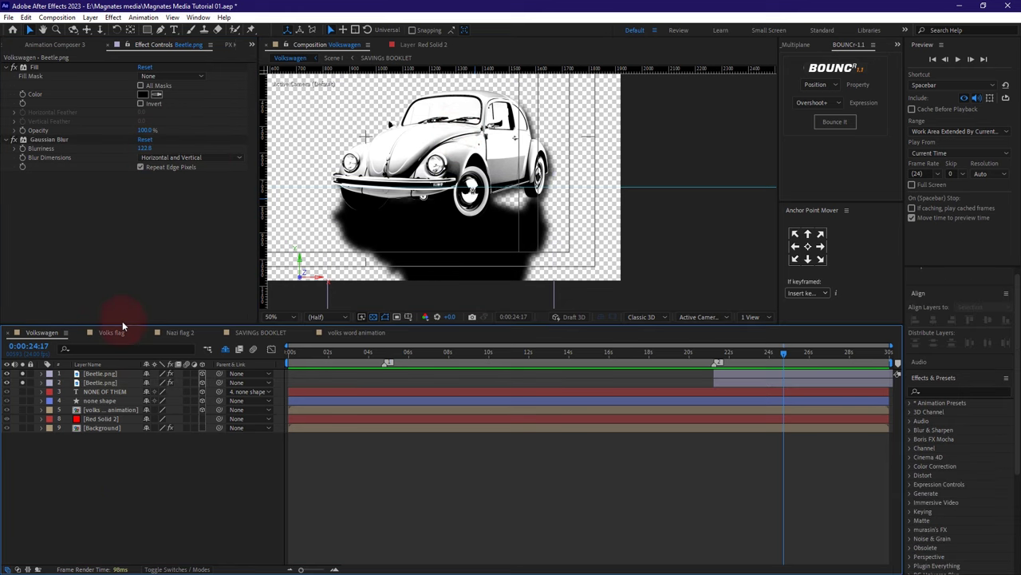
Step: Mask the flipped Beetle with a rectangle feathered 617 pixels, and lower the mask's bottom edge slightly so the shadow fades downward
left_click(147, 31)
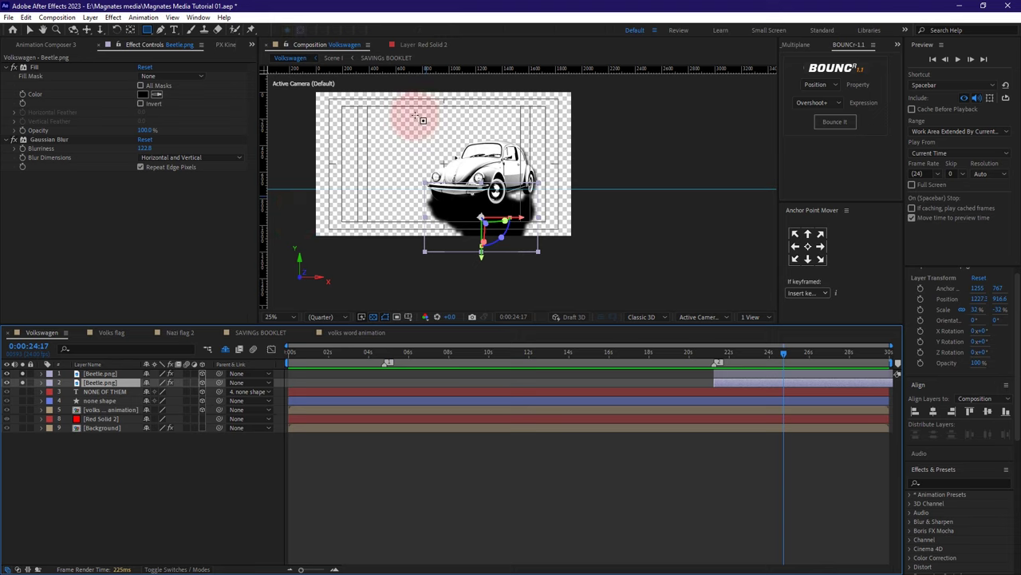
mouse_move(414, 112)
left_mouse_down()
mouse_move(420, 183)
mouse_move(514, 210)
mouse_move(584, 209)
mouse_move(573, 208)
left_mouse_up()
key("f")
left_click_drag(163, 400, 481, 381)
left_click(30, 31)
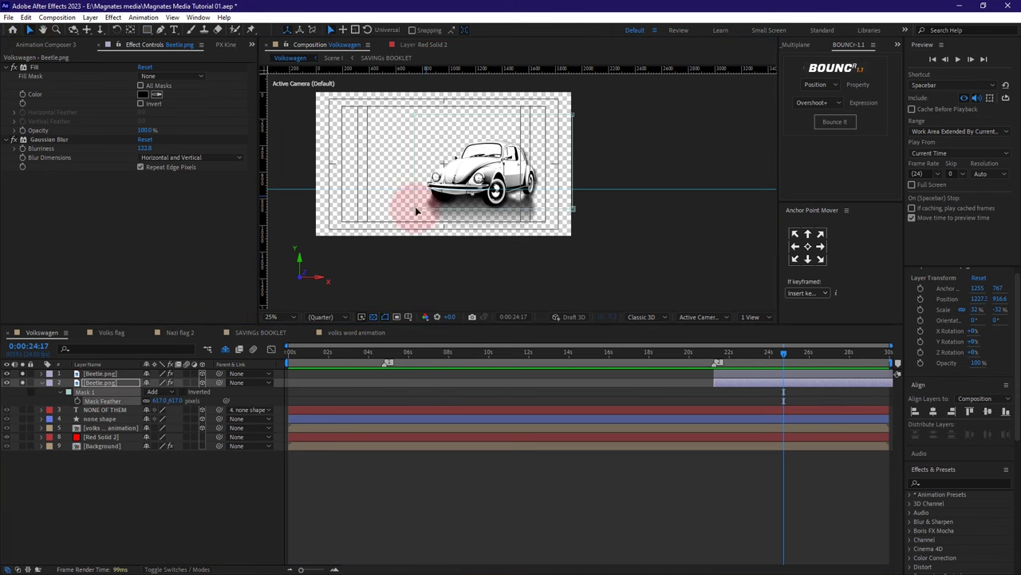
left_click(446, 211)
left_click_drag(494, 209, 495, 221)
left_click(213, 504)
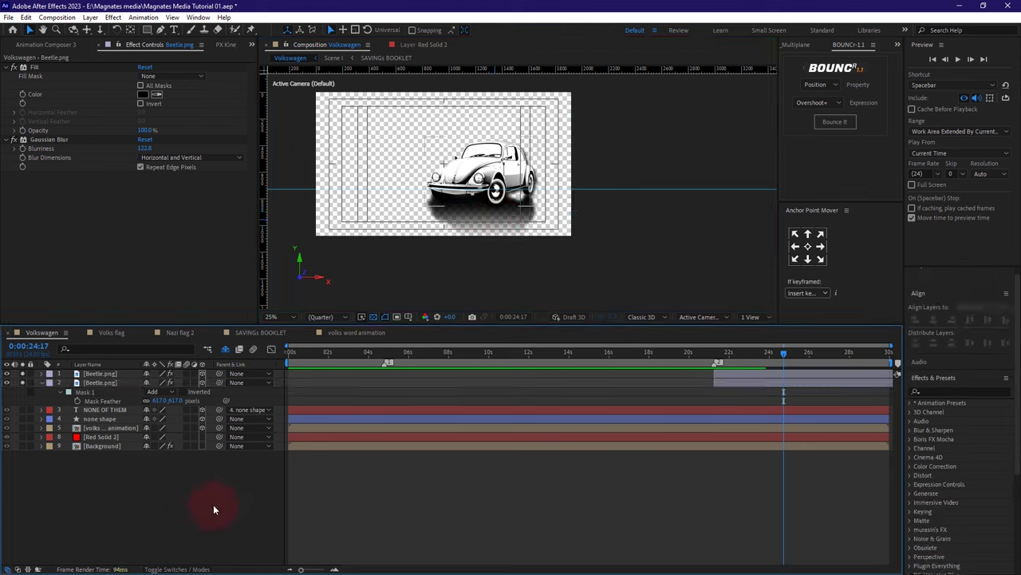
Step: Collapse the flipped Beetle's mask properties and turn off solo for both Beetle layers
left_click(43, 385)
left_click(42, 386)
left_click(23, 384)
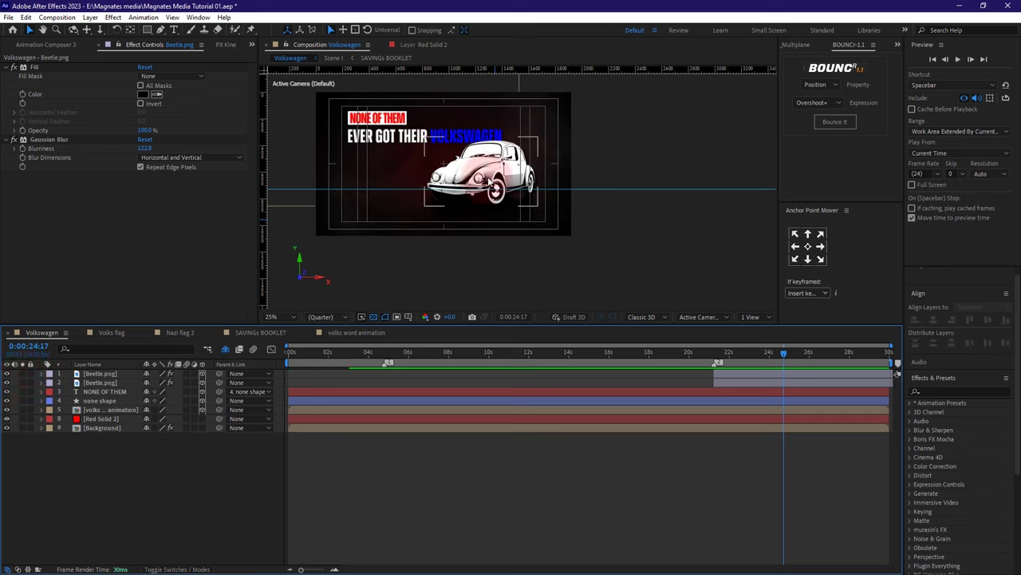
left_click(487, 176)
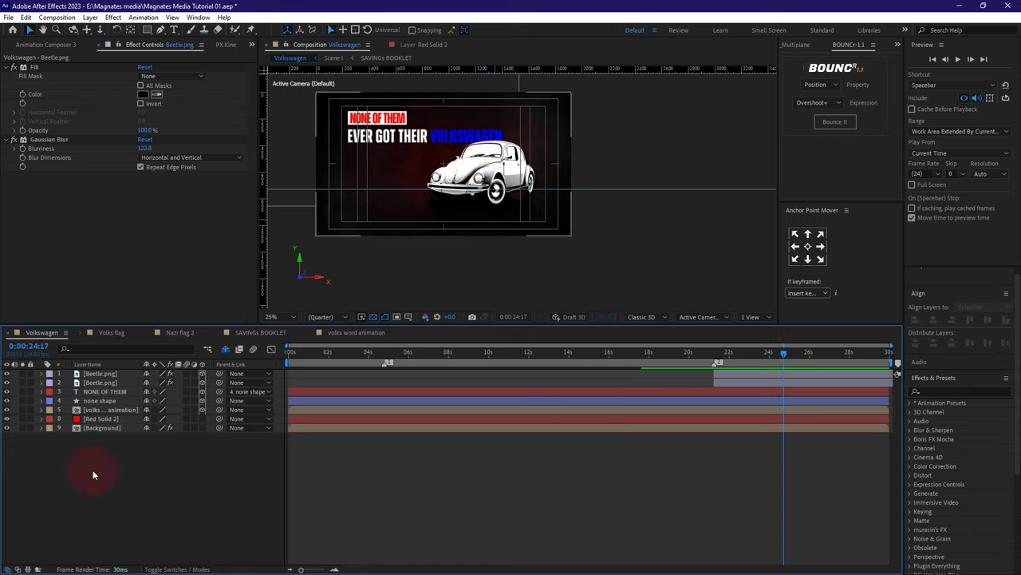
left_click(435, 148)
Step: Parent the flipped Beetle layer to the original Beetle layer
left_click(106, 373)
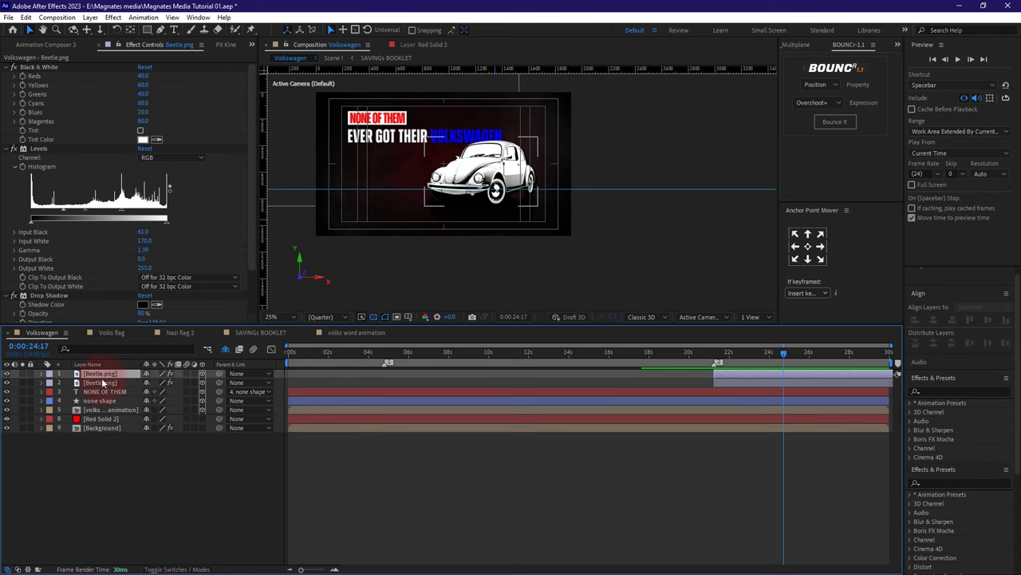
left_click(102, 382, "shift")
left_click_drag(220, 375, 120, 382)
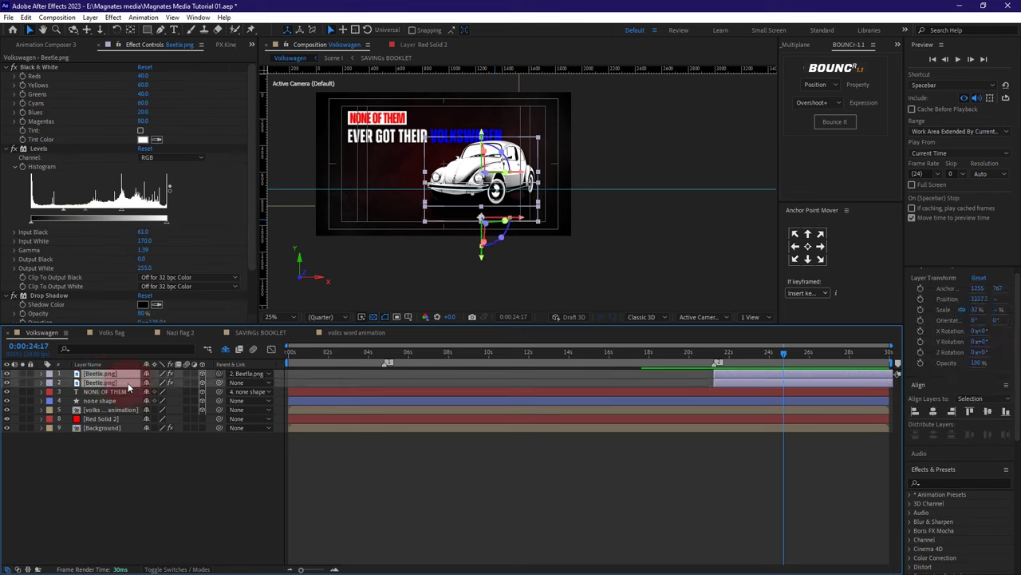
left_click(120, 476)
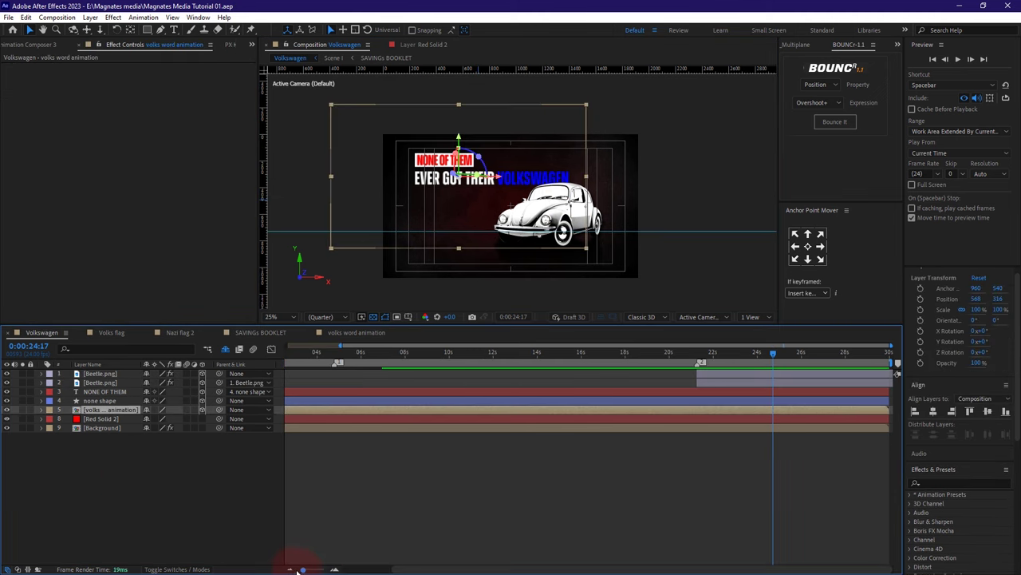
Step: Shift the volks word animation layer so it starts at 0:00:21:06, in line with the Beetle layers
left_click(718, 353)
left_click_drag(718, 354, 715, 352)
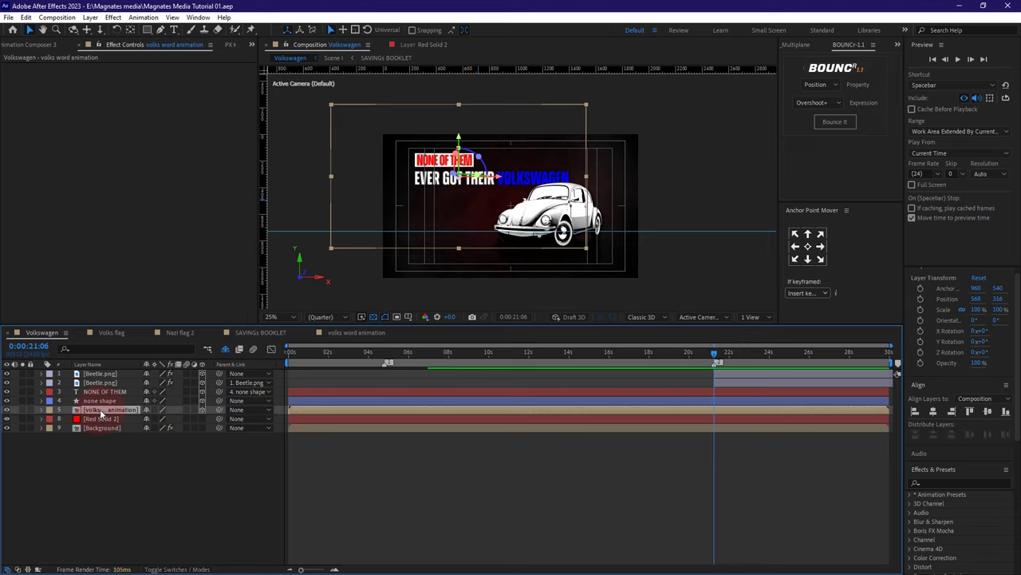
left_click(195, 414)
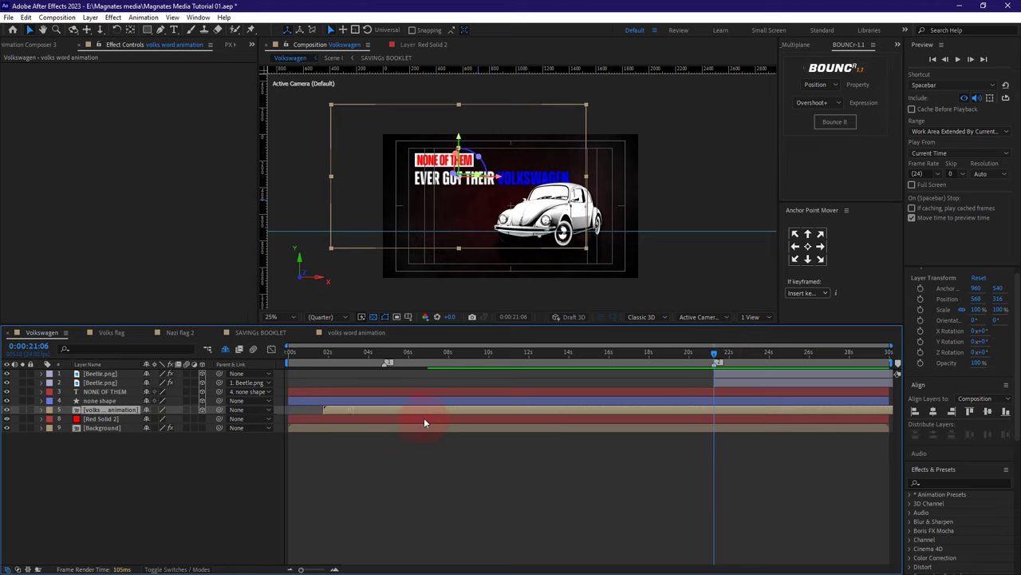
left_click_drag(424, 417, 742, 405)
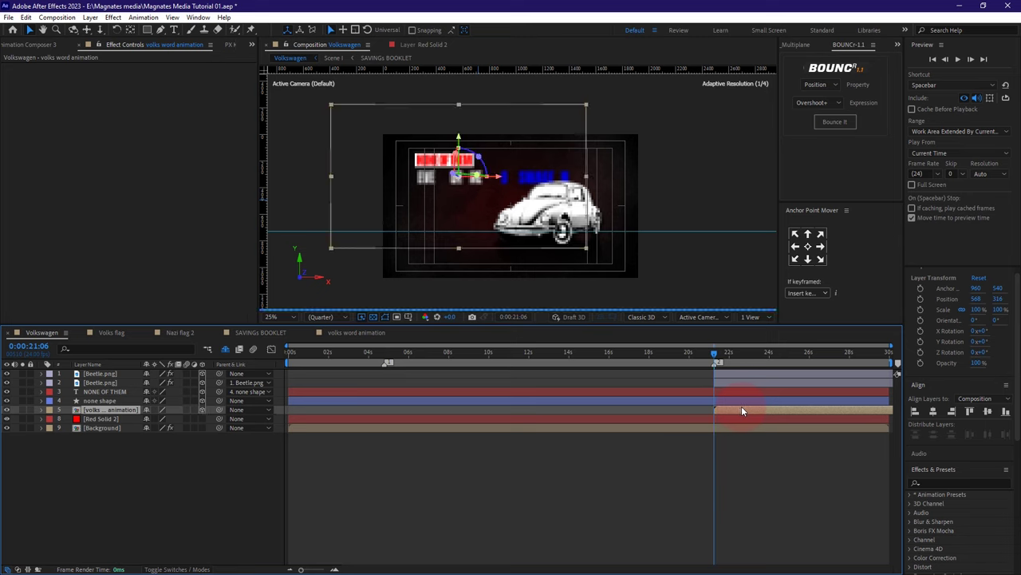
Step: Trim the start of the NONE OF THEM and none shape layers to 0:00:21:06
left_click(736, 391)
left_click(735, 398, "ctrl")
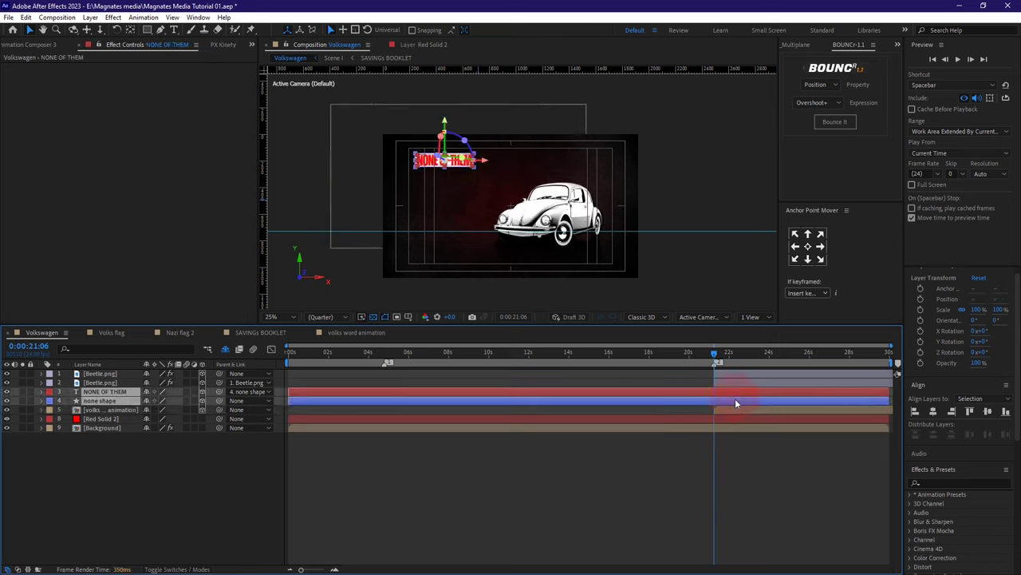
key("alt+bracketleft")
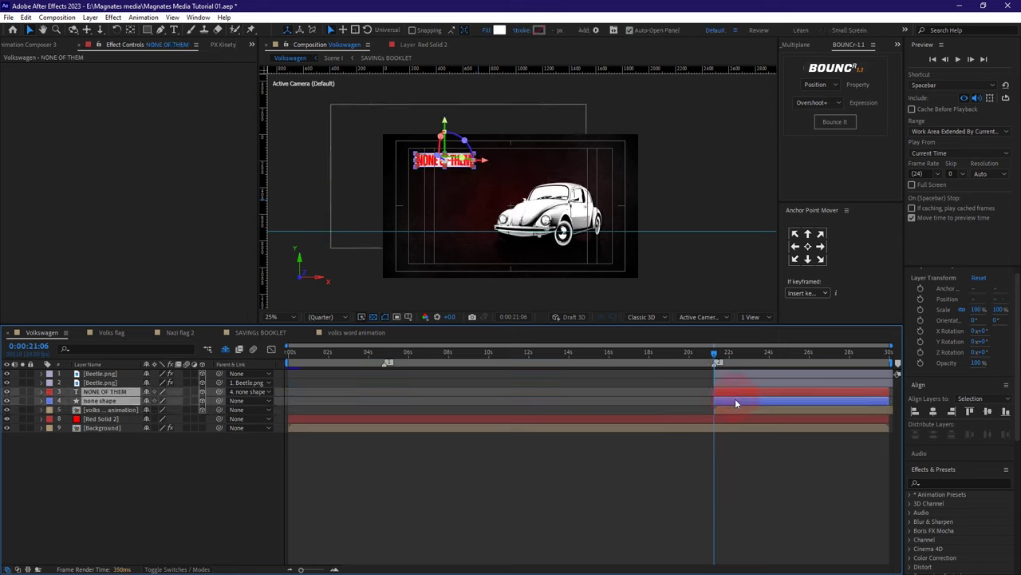
Step: Hide the layer controls and preview the text animation from 0:00:21:06
key("ctrl+shift+h")
left_click(715, 357)
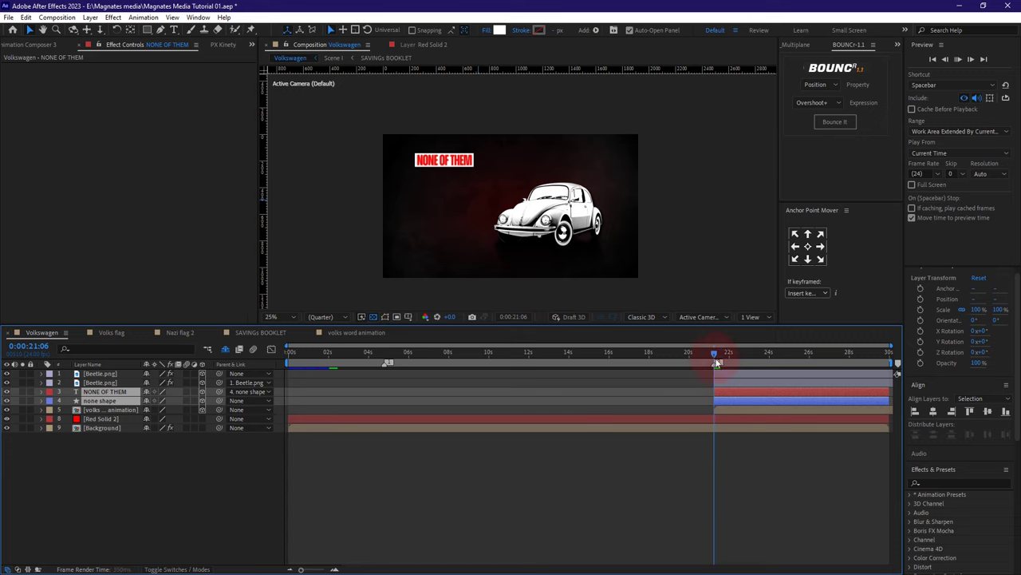
key("space")
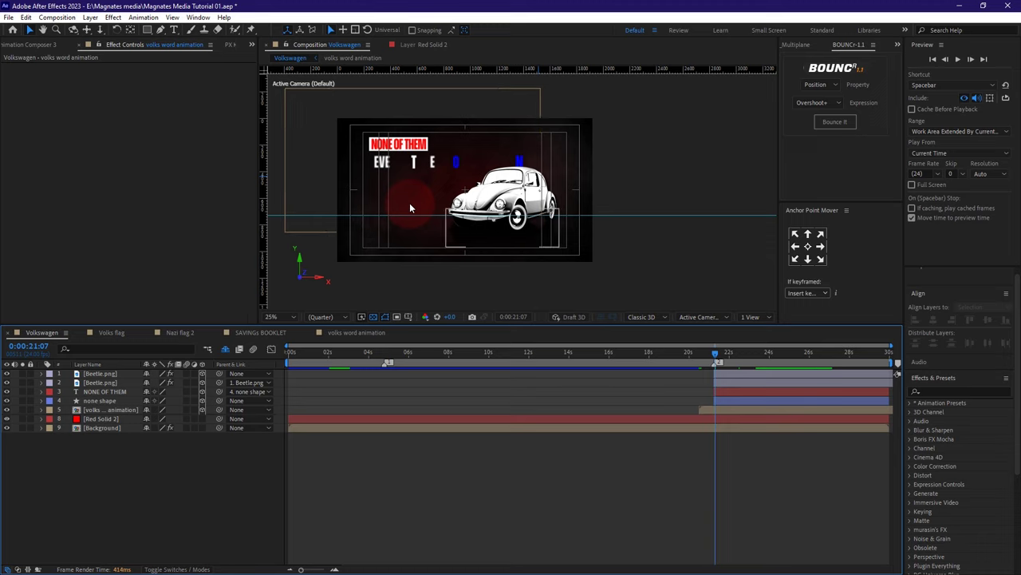
left_click(371, 300)
Step: Add a null object to the Volkswagen composition at 0:00:21:07
key("alt+Tab")
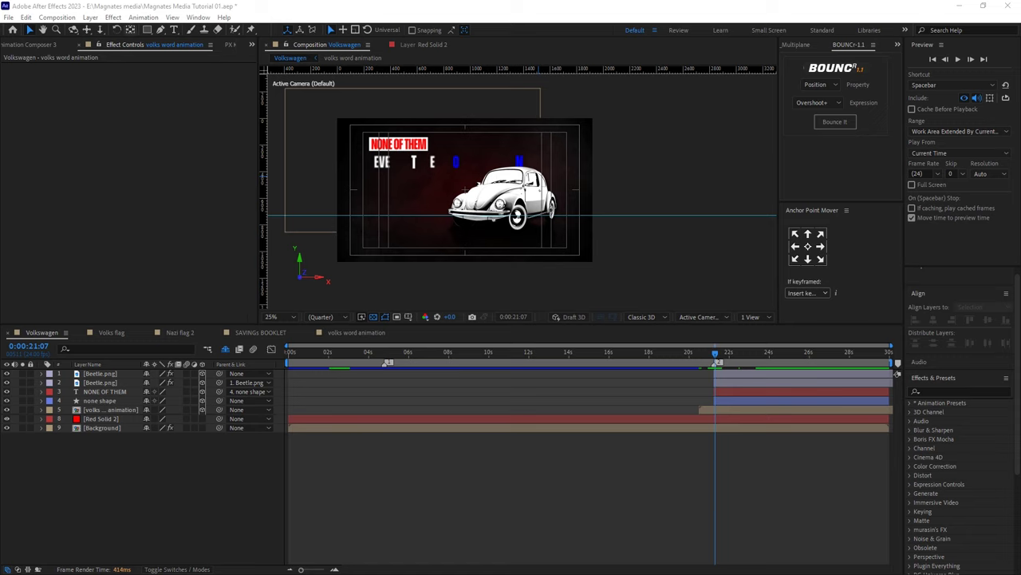
left_click(90, 17)
mouse_move(126, 36)
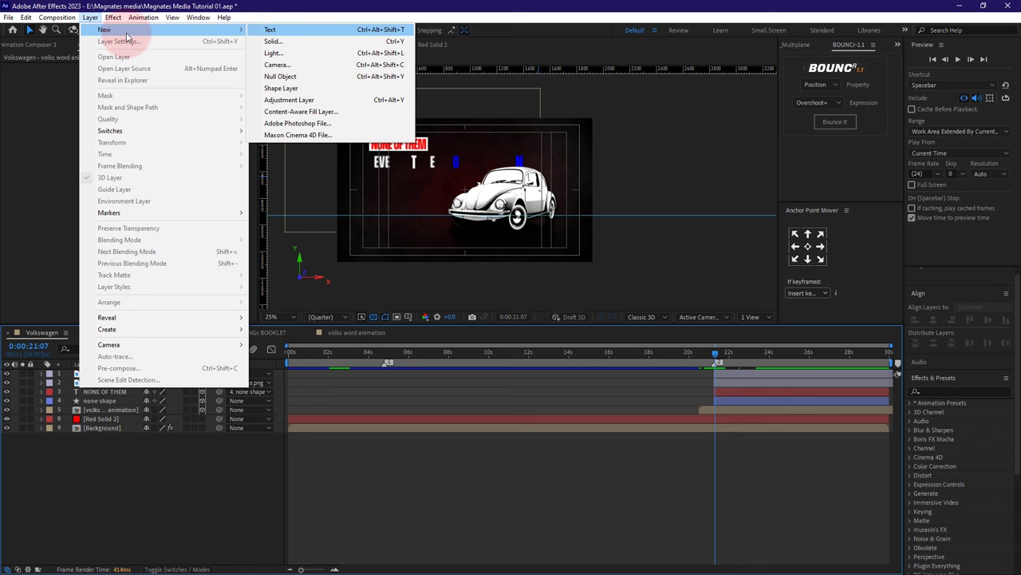
left_click(279, 76)
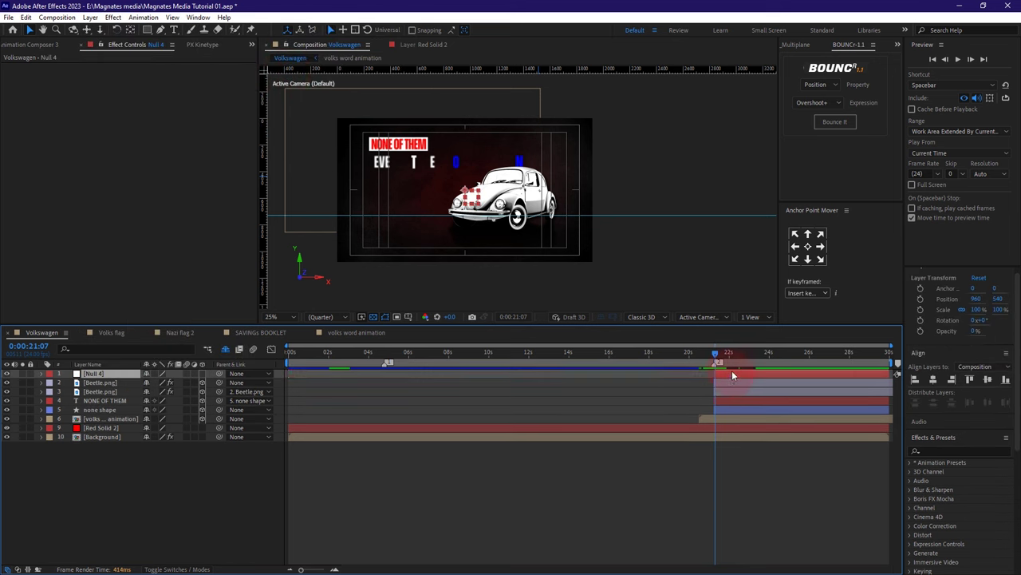
Step: Set a Position keyframe on the new null at 0:00:21:07 and make the null a 3D layer
left_click(100, 375)
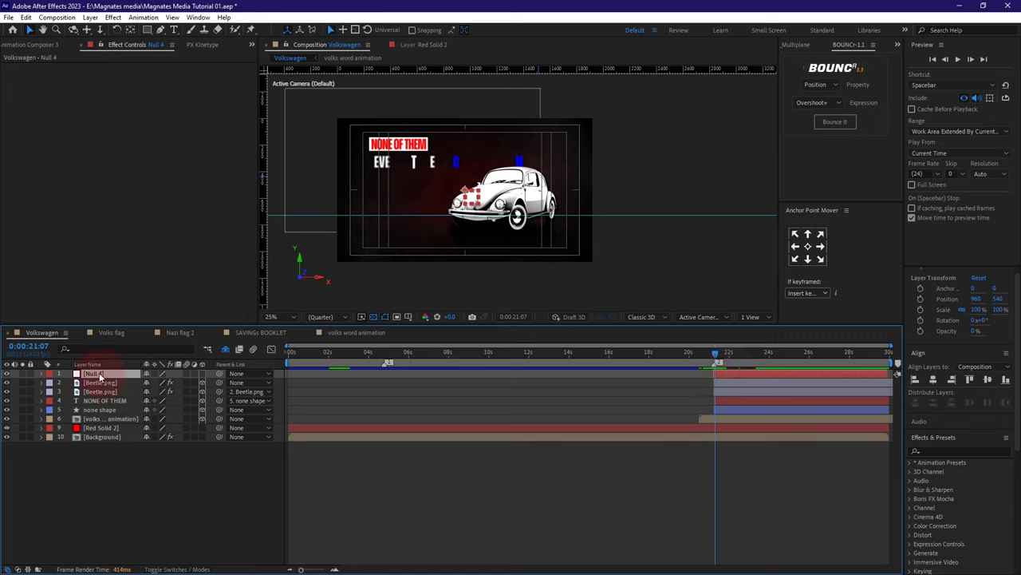
key("p")
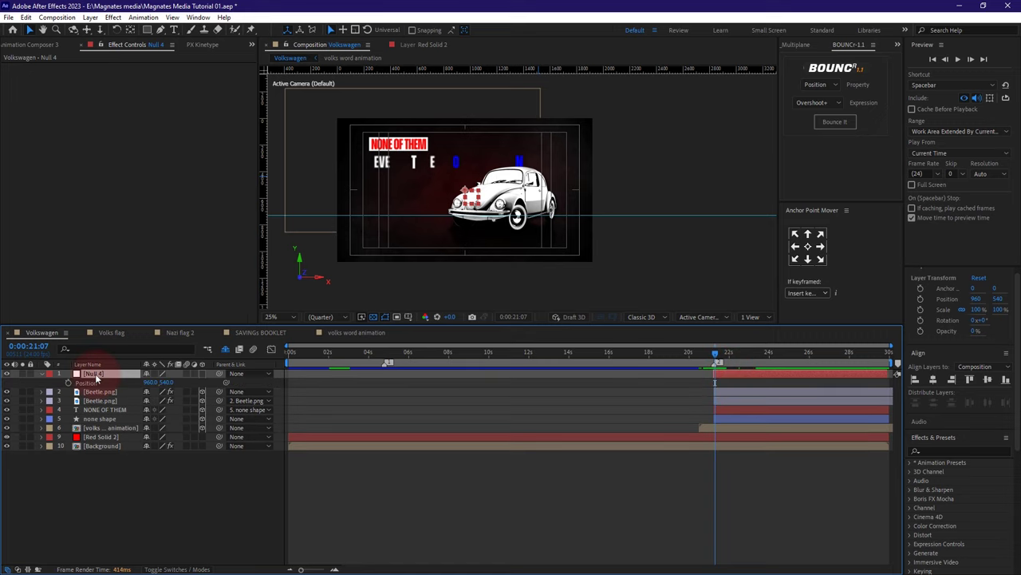
left_click(66, 383)
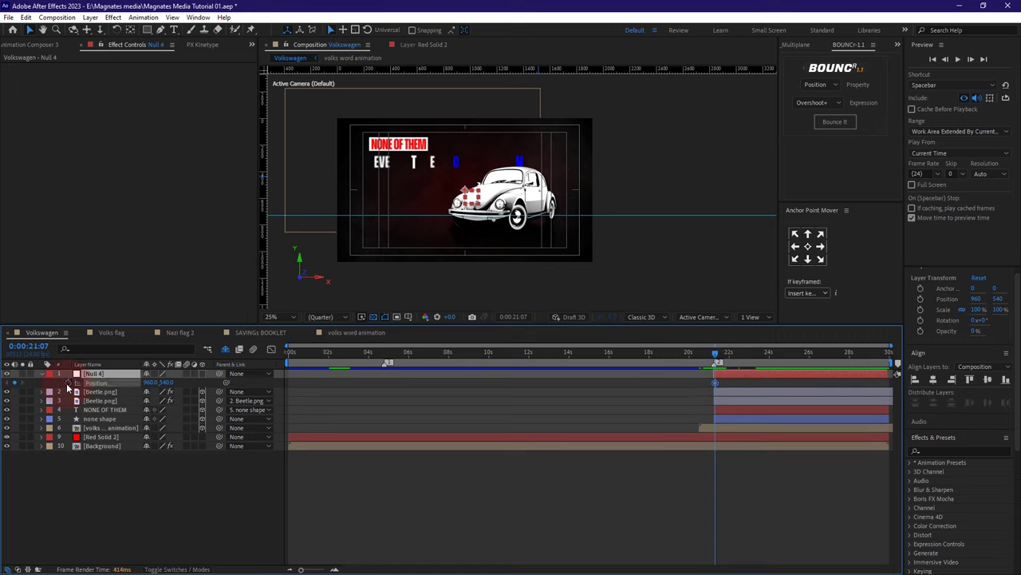
left_click(202, 374)
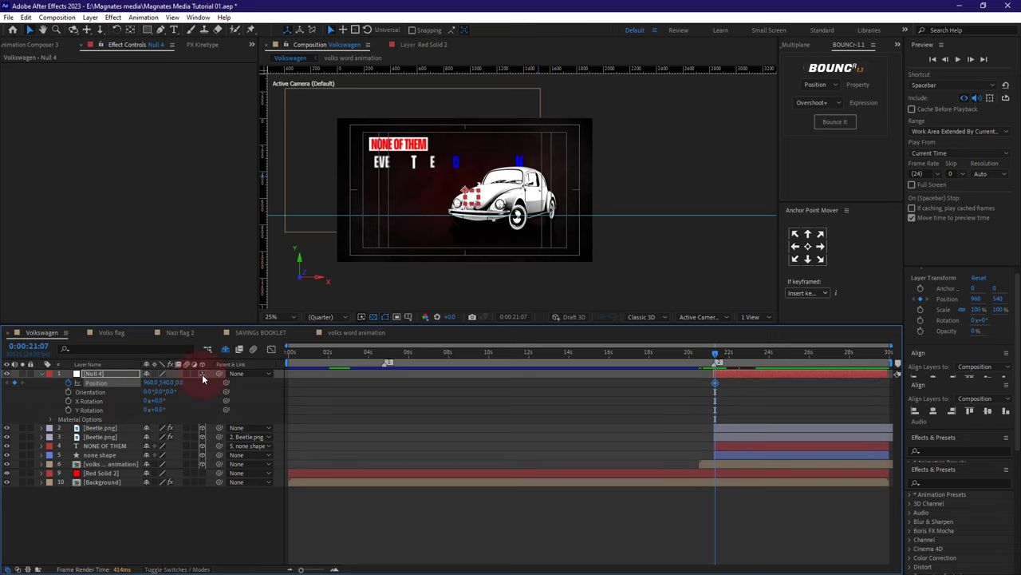
left_click(43, 374)
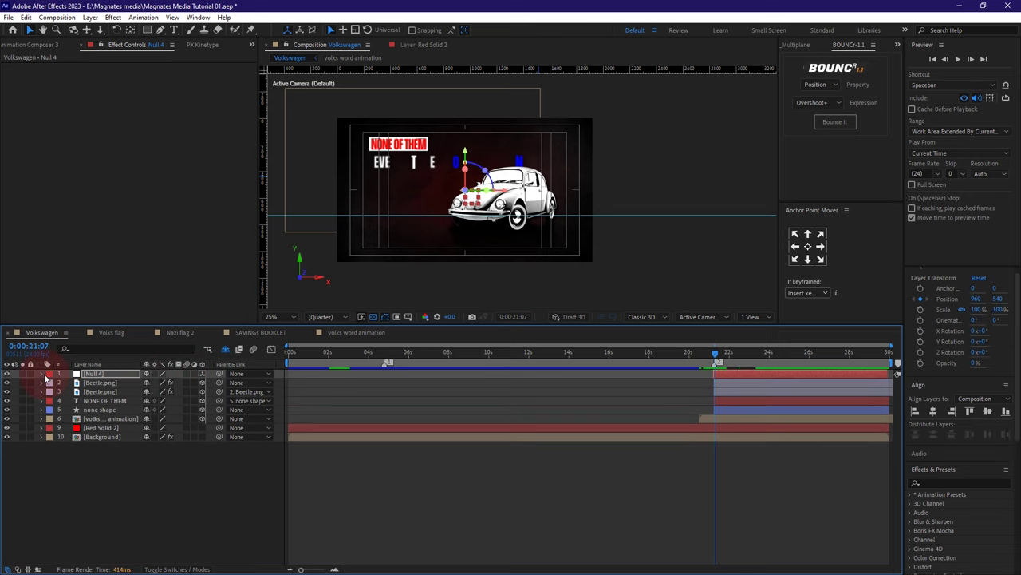
Step: Parent the main Beetle, none shape and volks word animation layers to the null
left_click(95, 389, "shift")
left_click(95, 383)
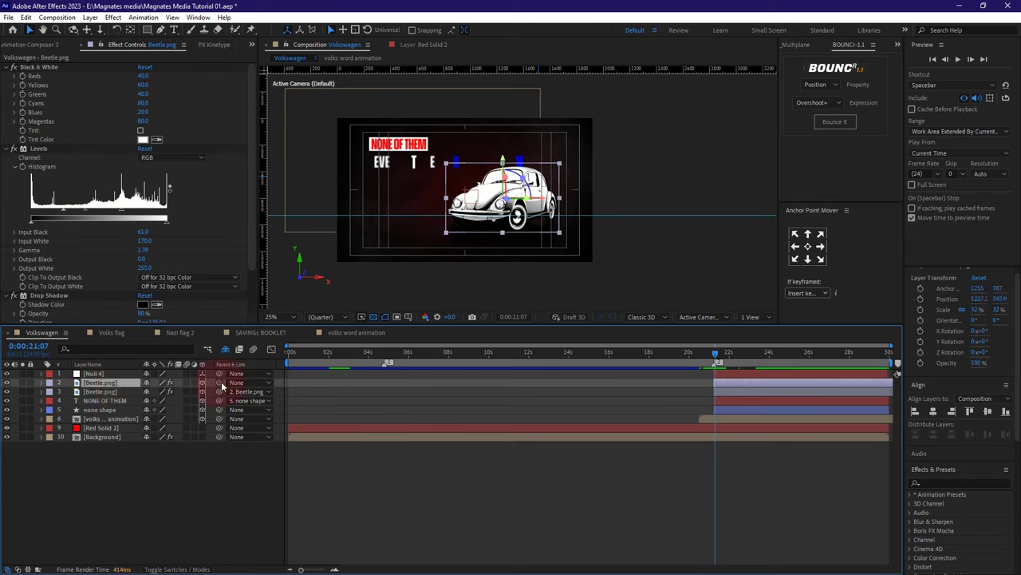
left_click_drag(220, 383, 112, 371)
left_click(106, 411)
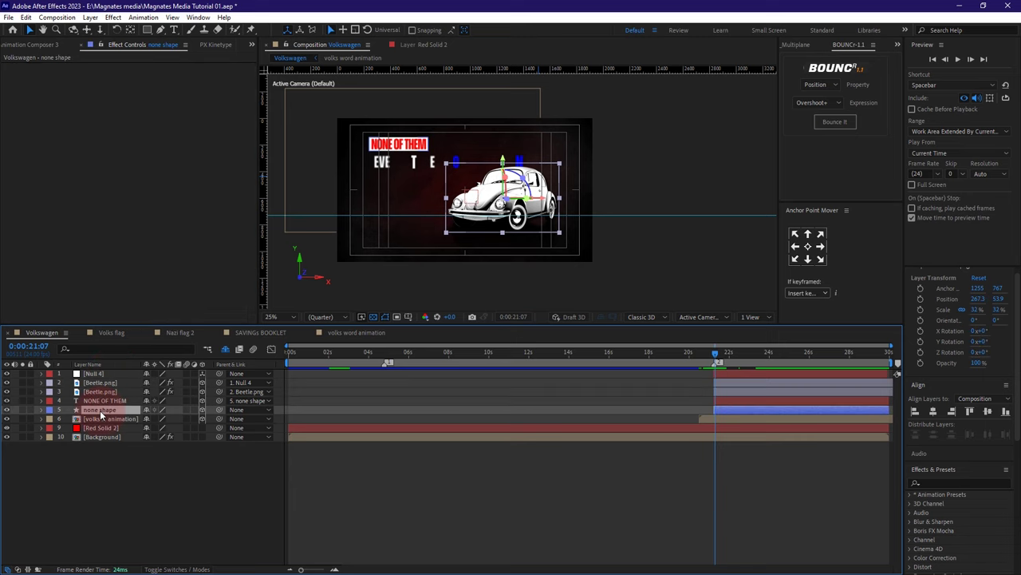
left_click_drag(219, 410, 113, 374)
left_click(111, 420)
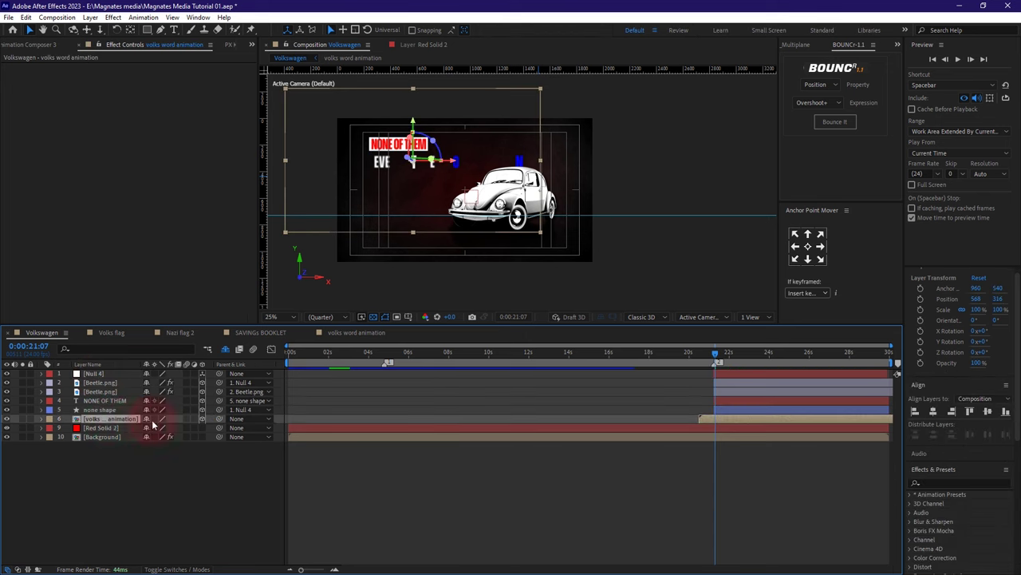
left_click_drag(220, 420, 110, 372)
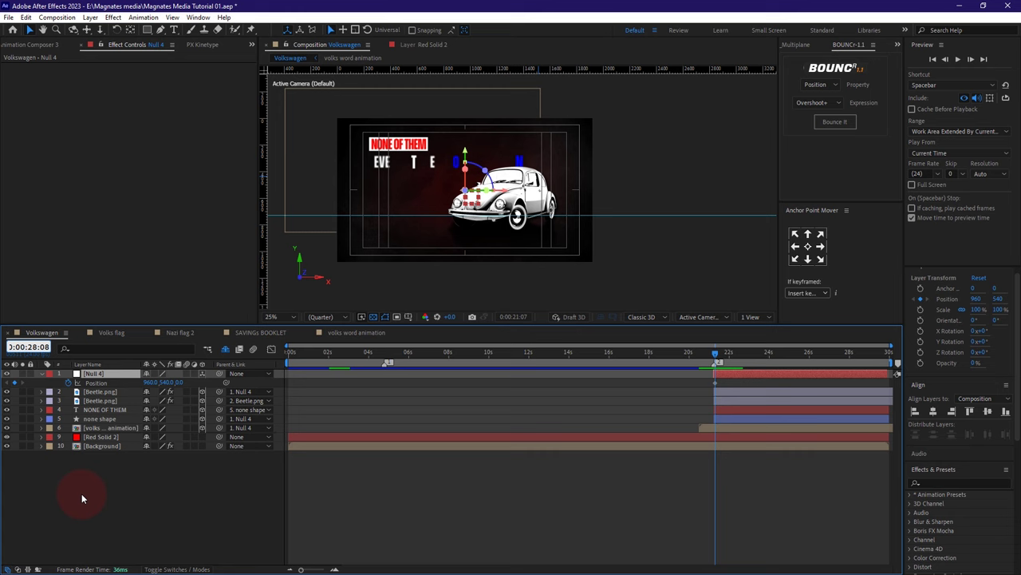
Step: Animate the null's Z position from -383 at 0:00:21:07 to 38 at 0:00:28:08
left_click(81, 493)
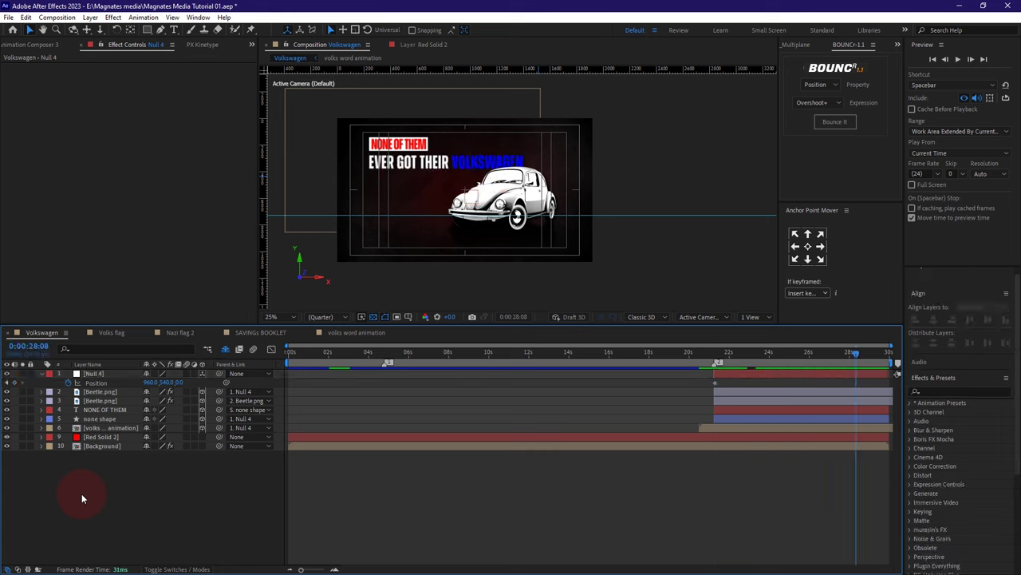
left_click(15, 382)
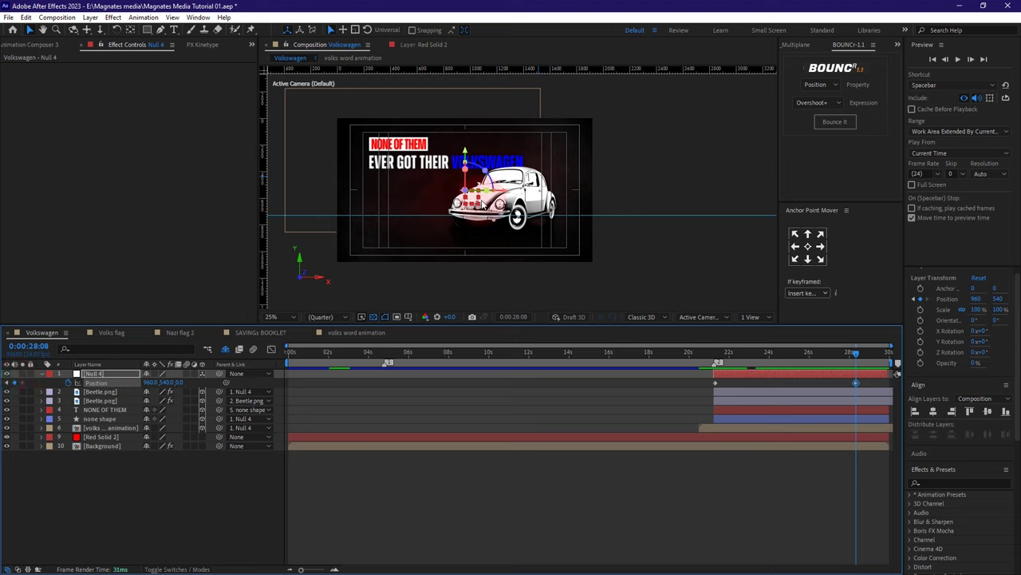
left_click_drag(178, 382, 200, 384)
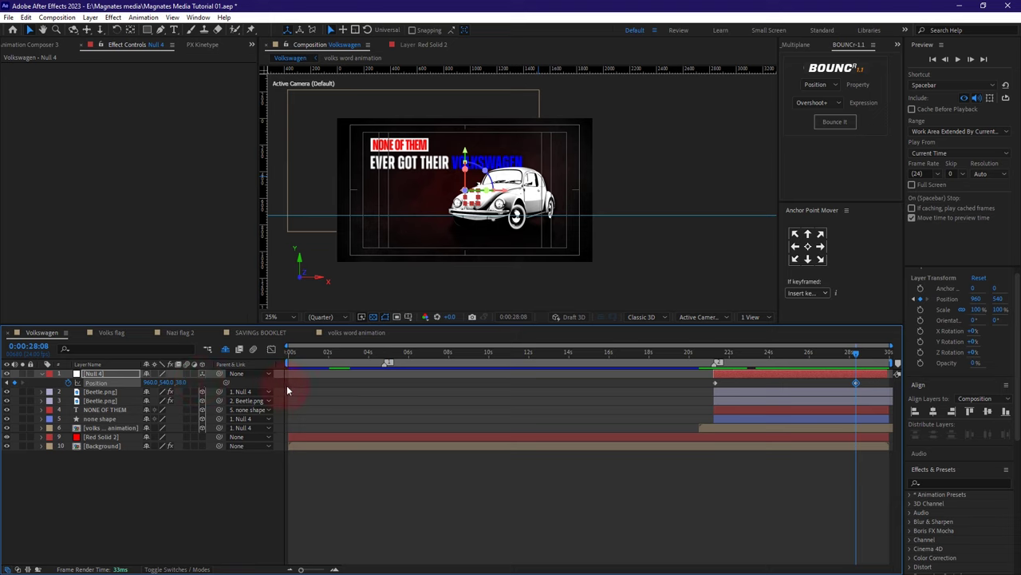
left_click(6, 382)
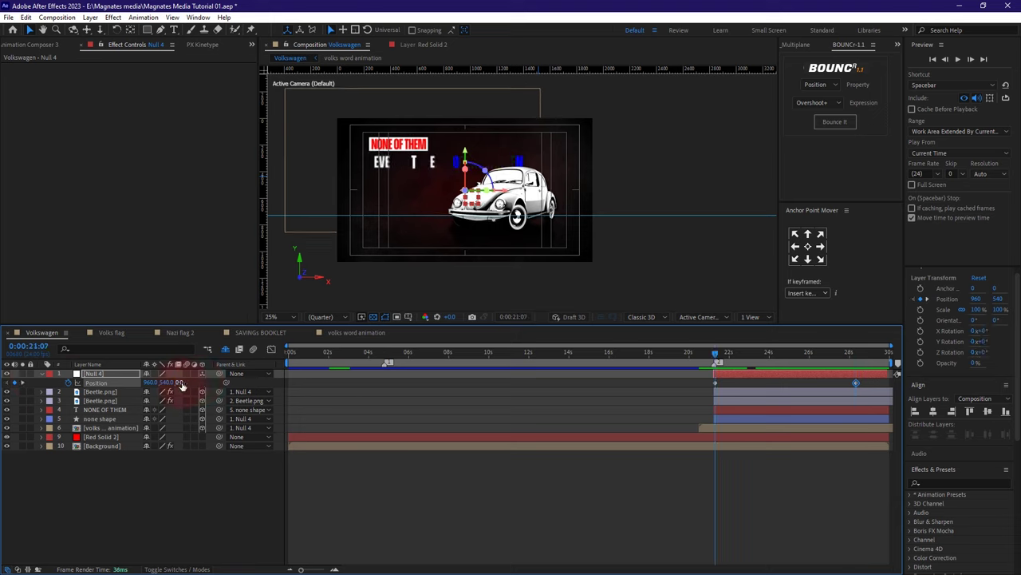
mouse_move(181, 383)
left_mouse_down()
mouse_move(55, 373)
mouse_move(179, 381)
left_mouse_up()
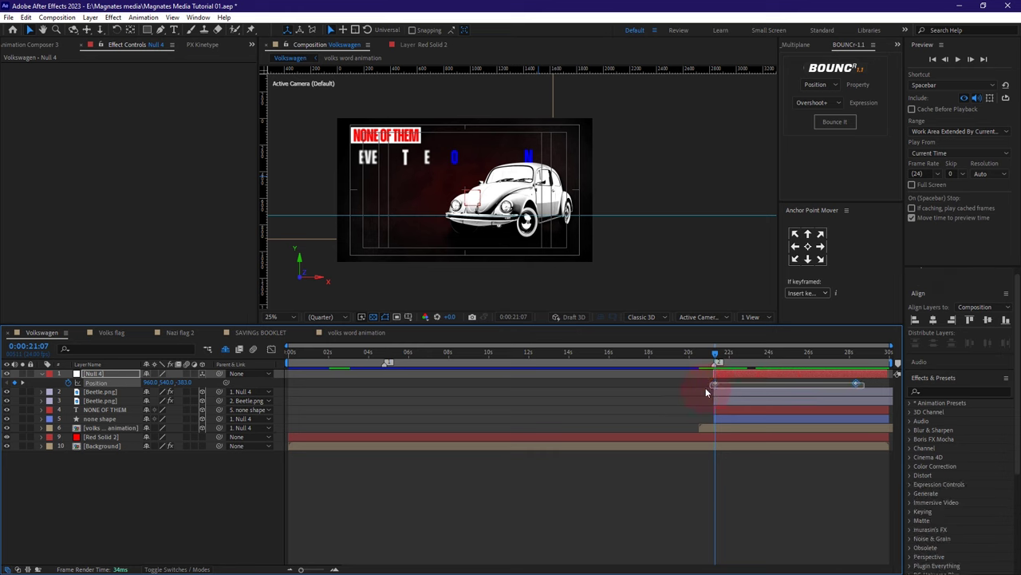
Step: Apply Easy Ease to both of the null's Position keyframes
left_click(856, 383)
right_click(857, 381)
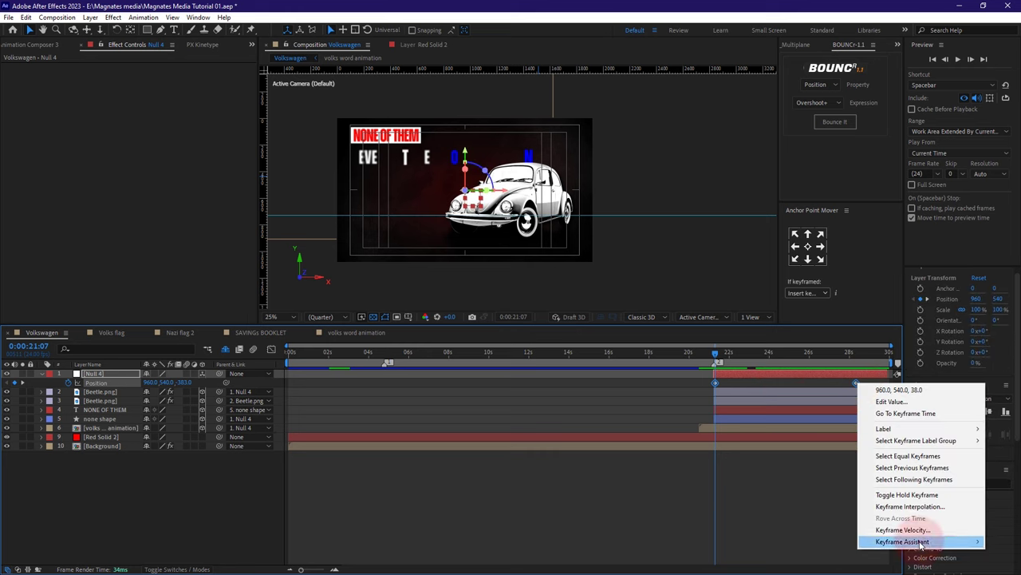
mouse_move(882, 541)
left_click(723, 471)
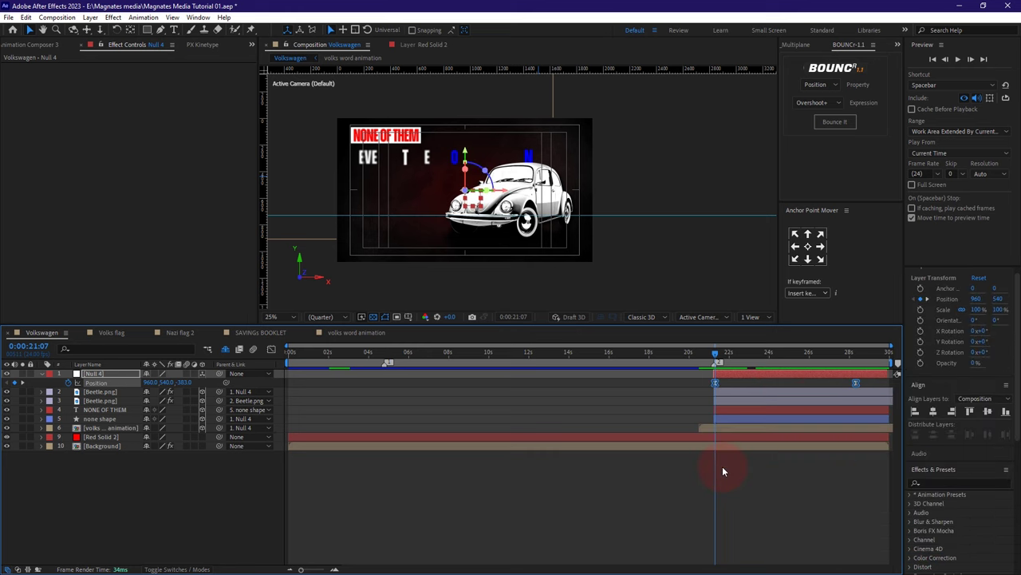
Step: Reshape the null's speed graph to peak early and slow down gradually, and preview the movement
left_click(273, 350)
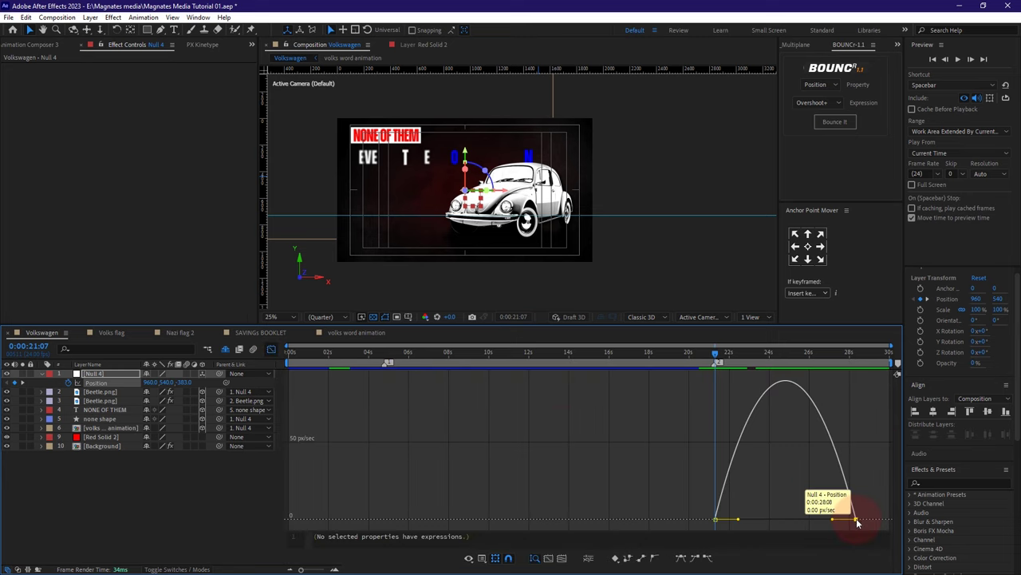
left_click_drag(832, 520, 753, 526)
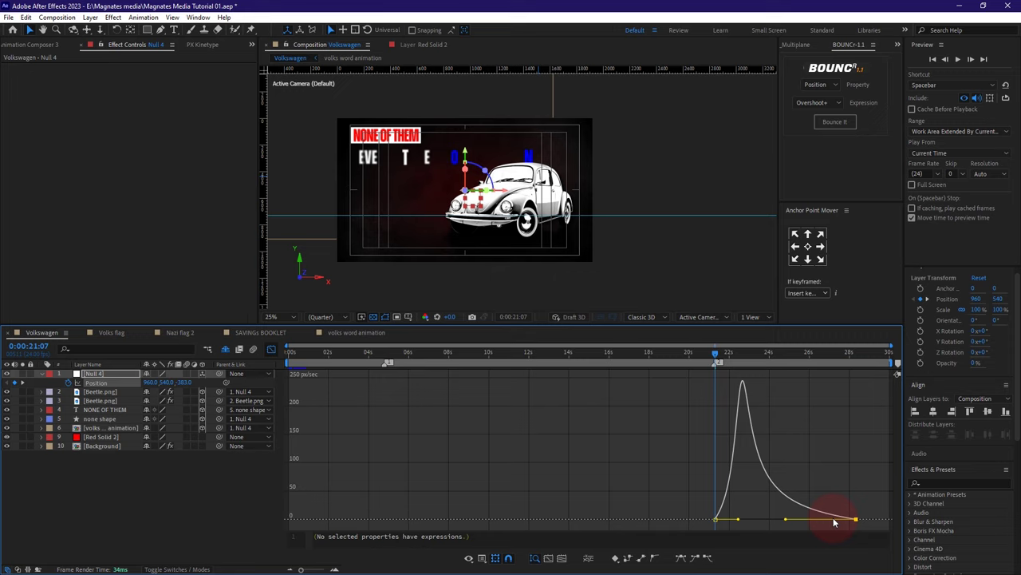
left_click_drag(738, 521, 722, 522)
key("space")
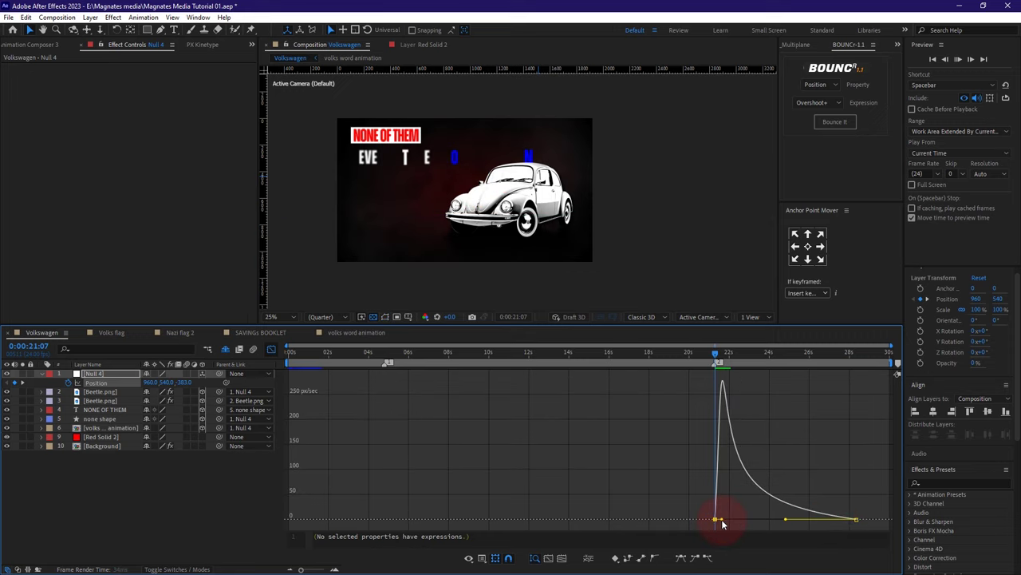
left_click_drag(716, 358, 832, 363)
left_click(271, 351)
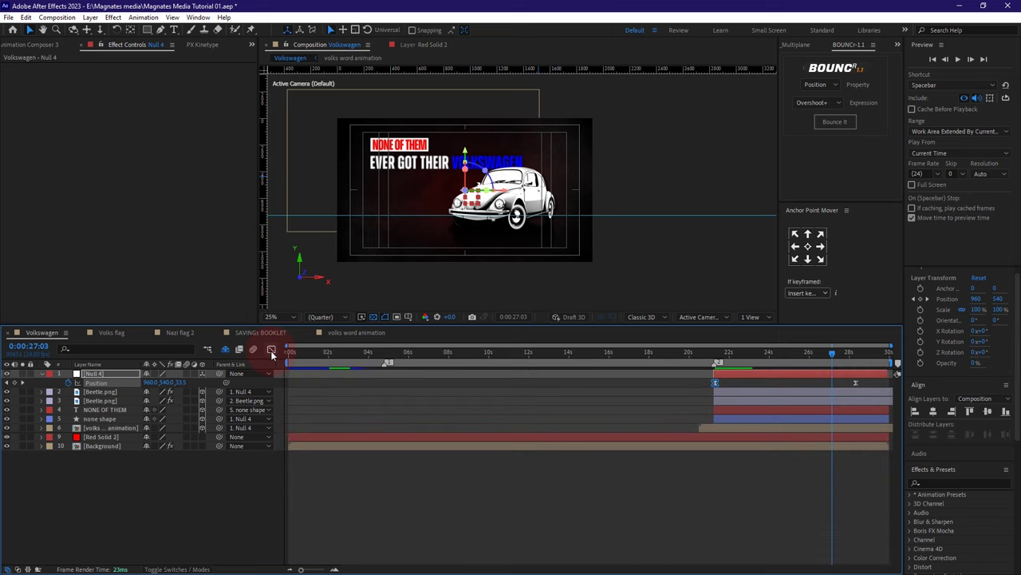
left_click(378, 509)
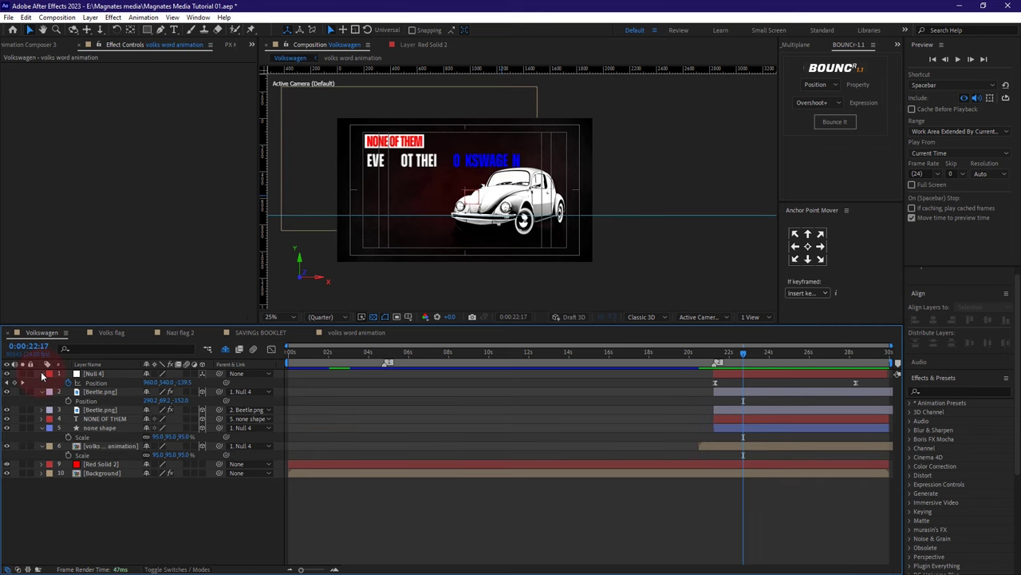
Step: Rename the null layer as Animator
left_click(42, 374)
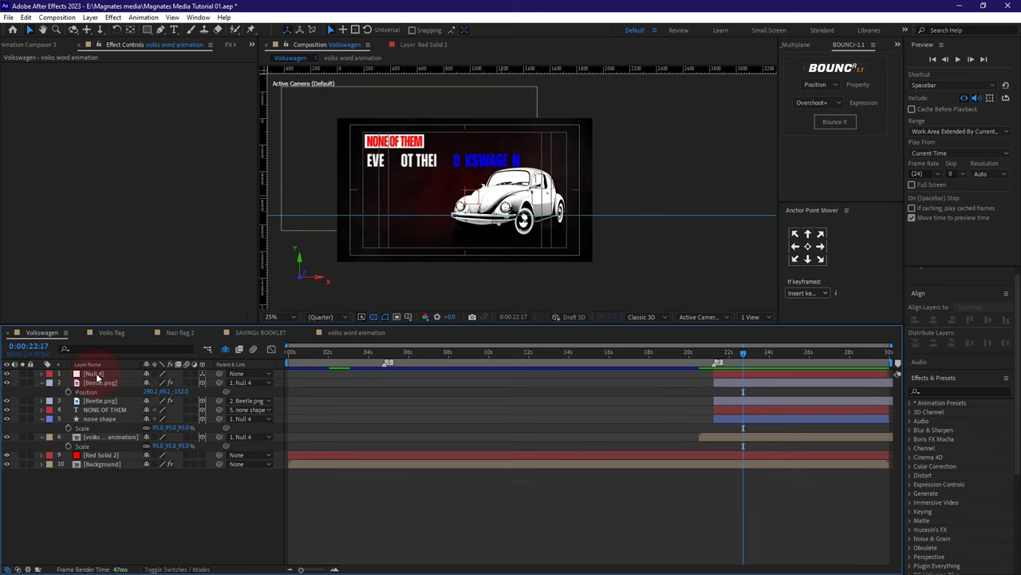
right_click(83, 375)
left_click(120, 372)
type("Animator")
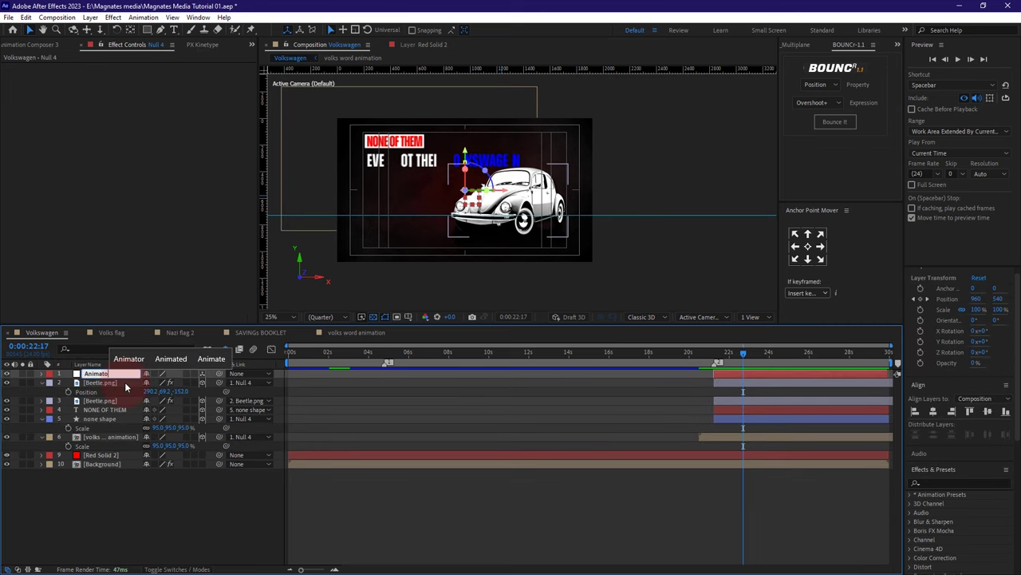
key("Return")
Step: Add Coin.png from the Assets folder directly below the Animator layer and trim its start to 0:00:22:17
left_click(251, 46)
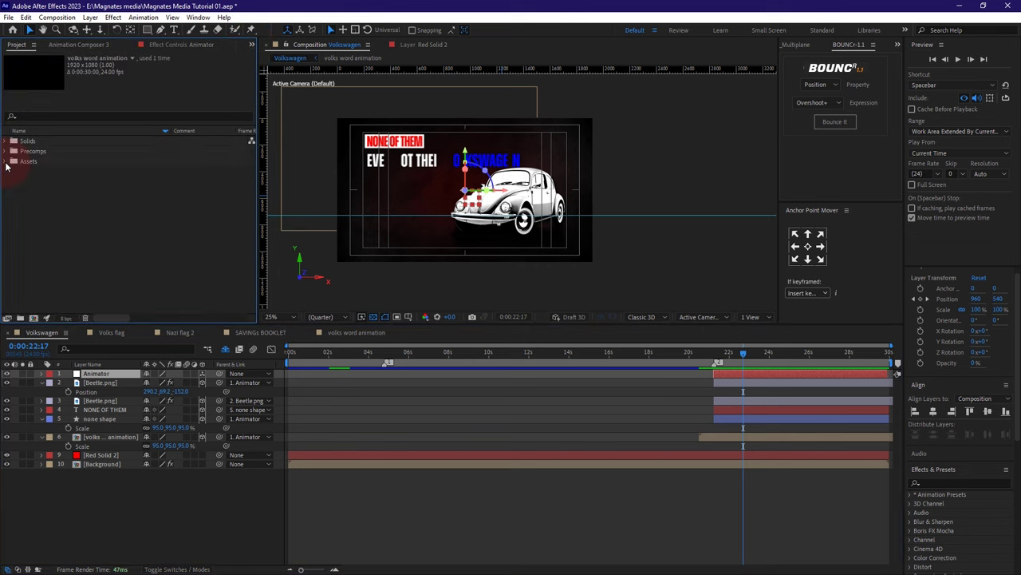
left_click(12, 161)
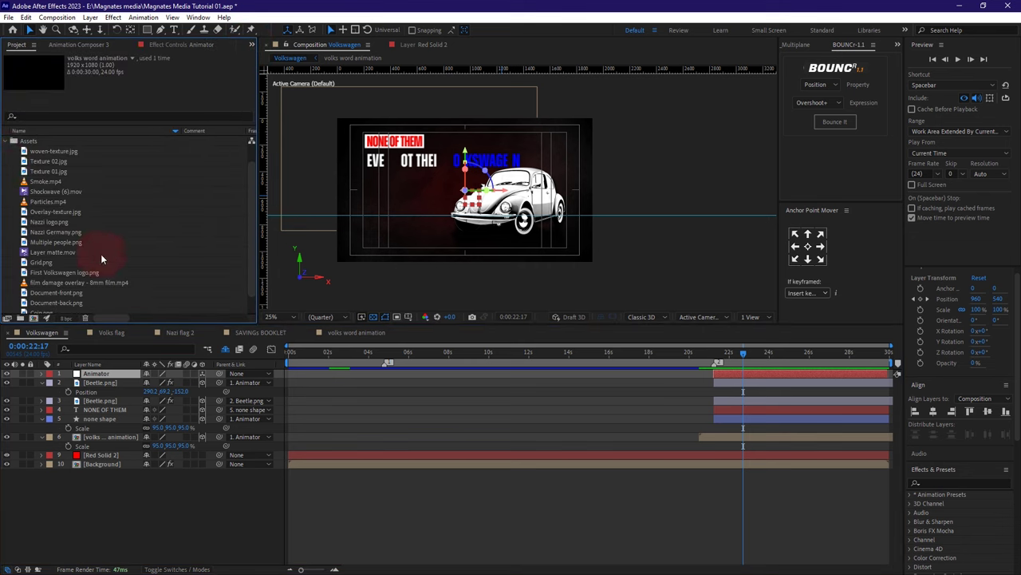
scroll(100, 254, "down", 5)
left_click(46, 292)
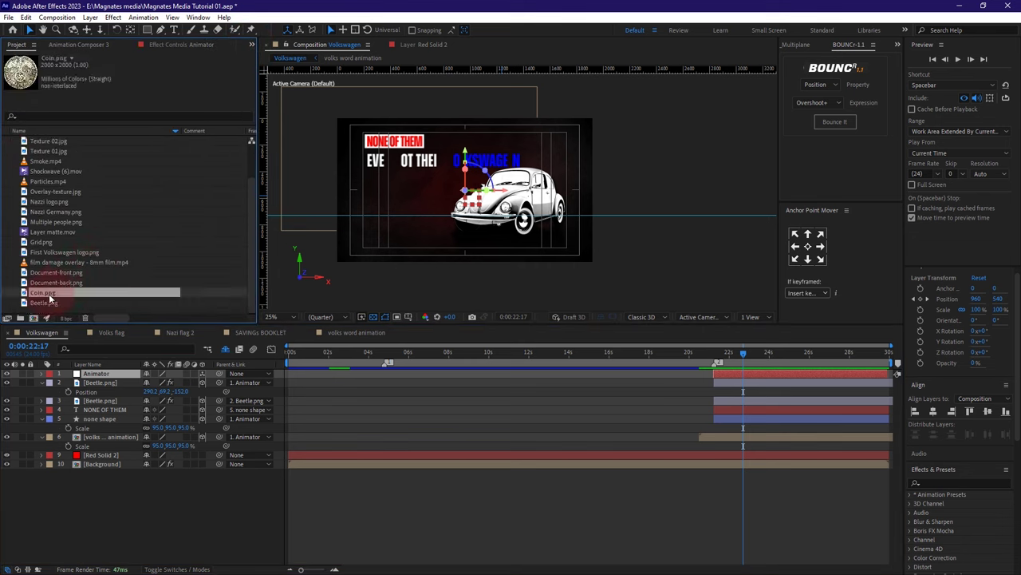
left_click_drag(45, 292, 105, 390)
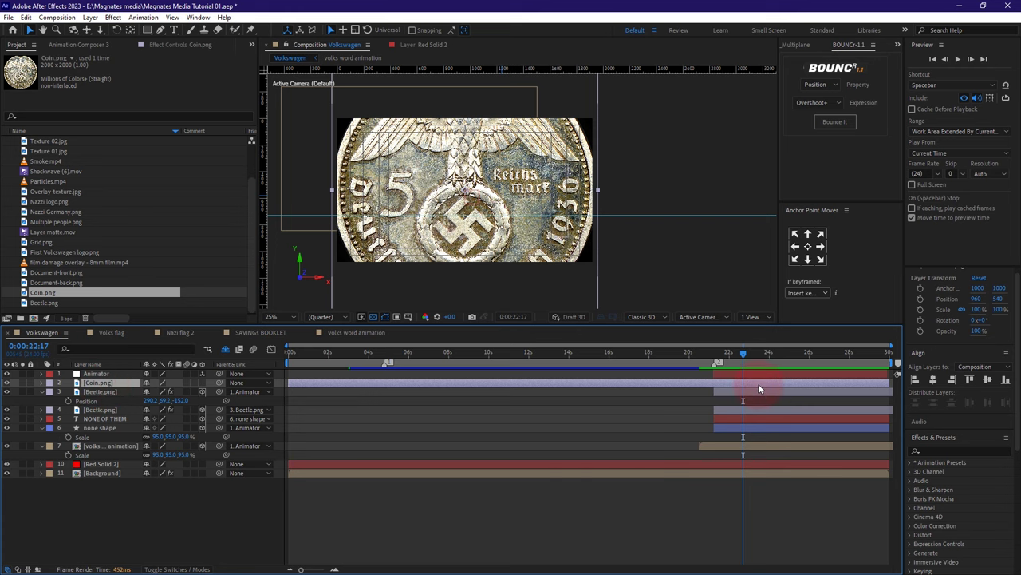
key("alt+[")
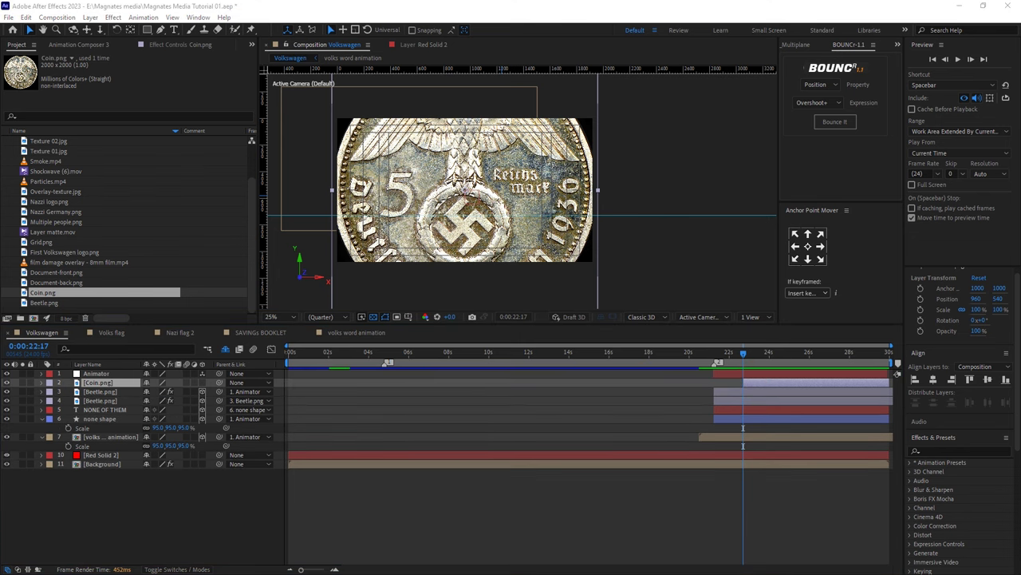
Step: Apply the Tint and Camera Lens Blur effects to the Coin.png layer
key("ctrl+space")
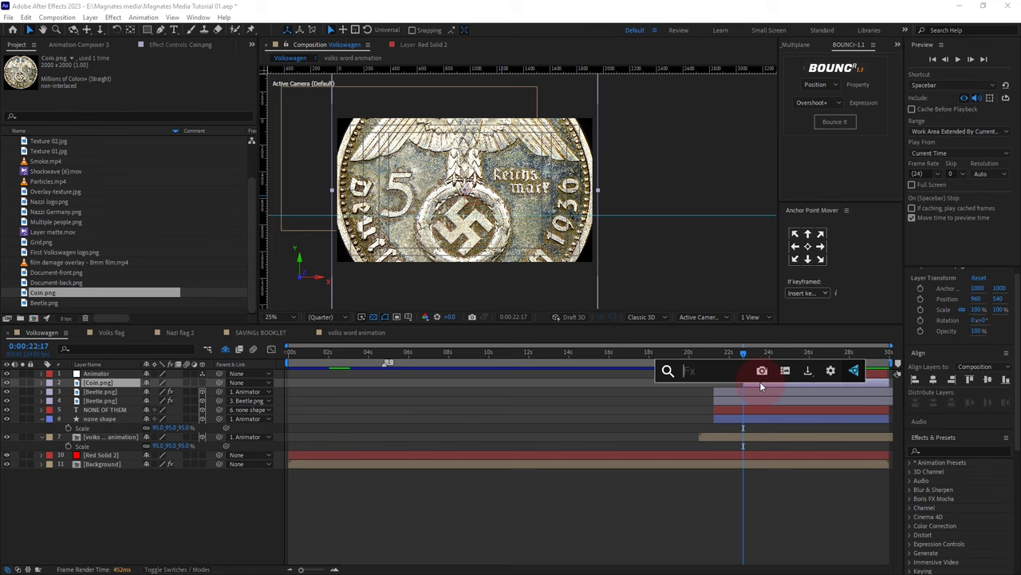
type("tint")
left_click(714, 396)
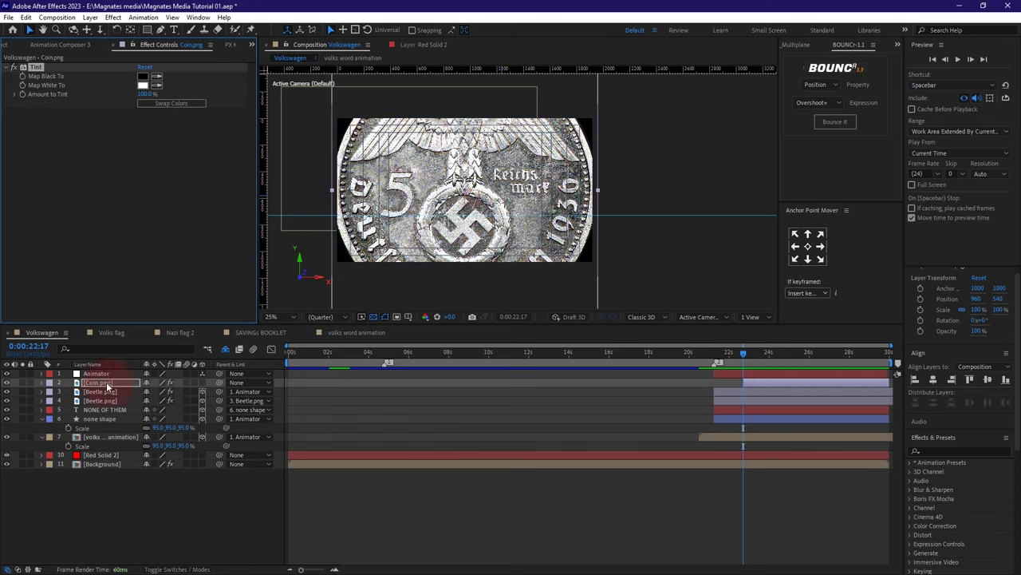
key("ctrl+space")
type("camer")
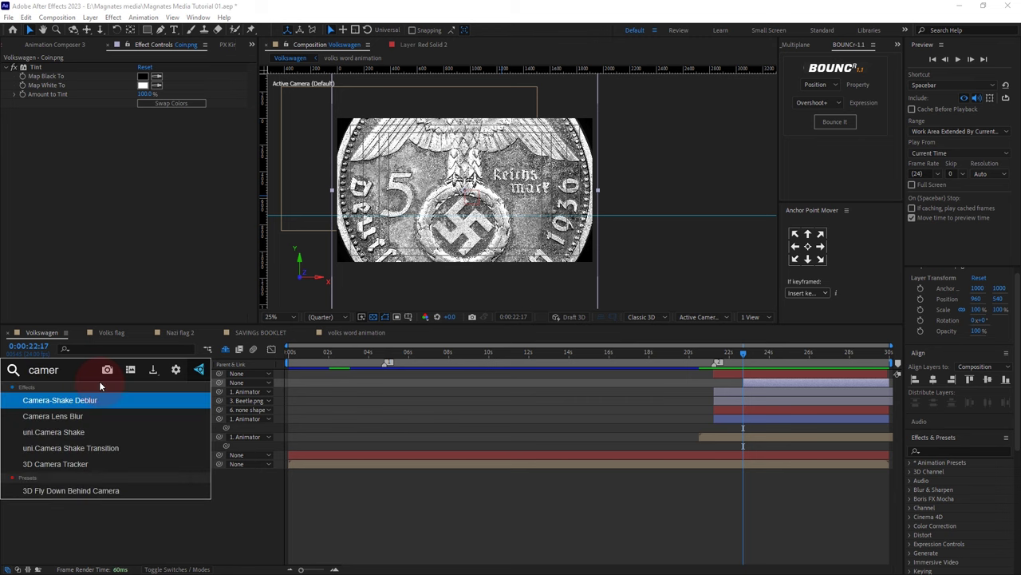
left_click(80, 419)
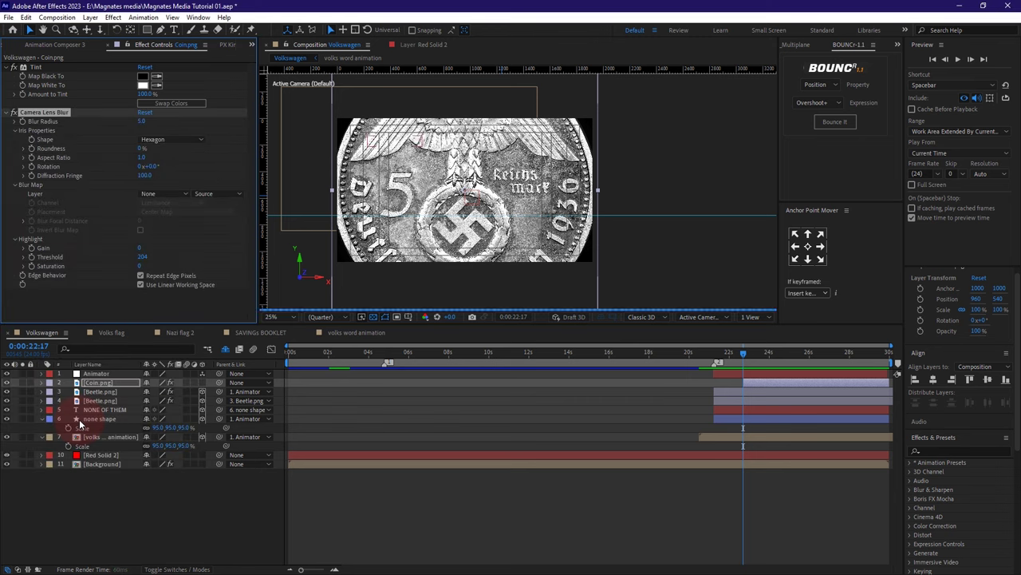
Step: Set the coin's Camera Lens Blur radius to 0 and scale the coin to 45%
left_click_drag(141, 121, 107, 122)
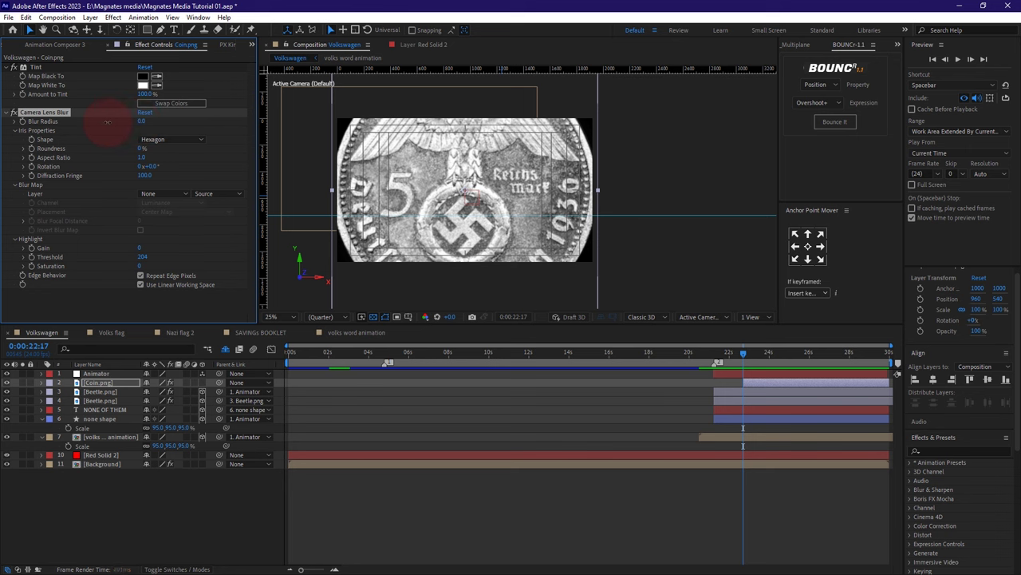
left_click(10, 68)
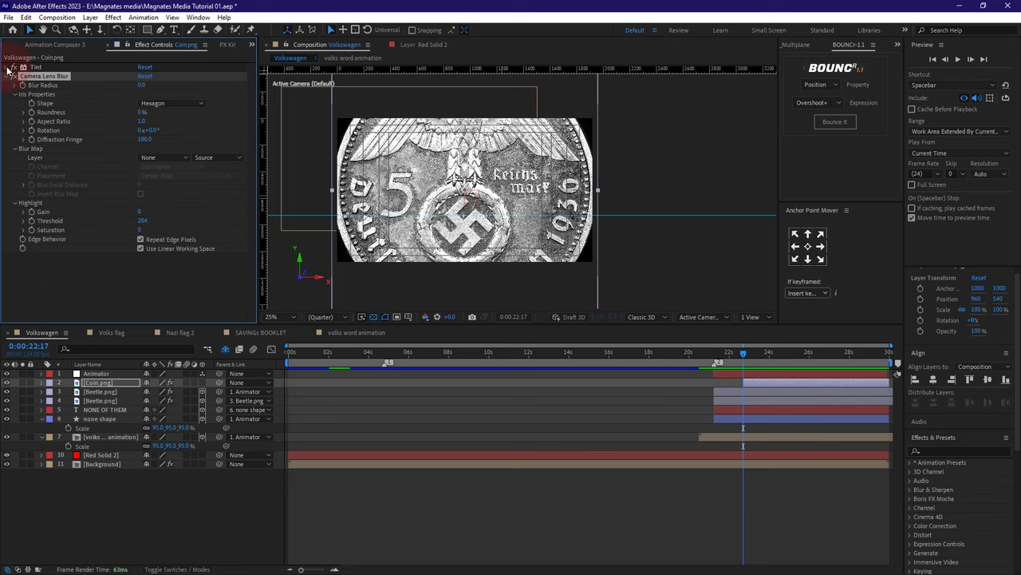
left_click(13, 76)
key("s")
left_click(164, 393)
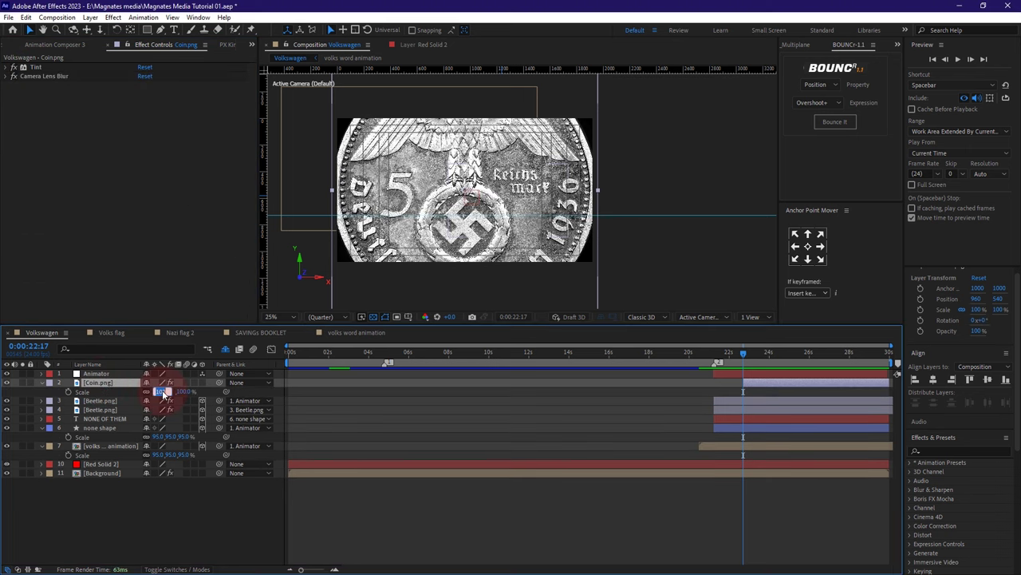
type("45")
left_click(155, 534)
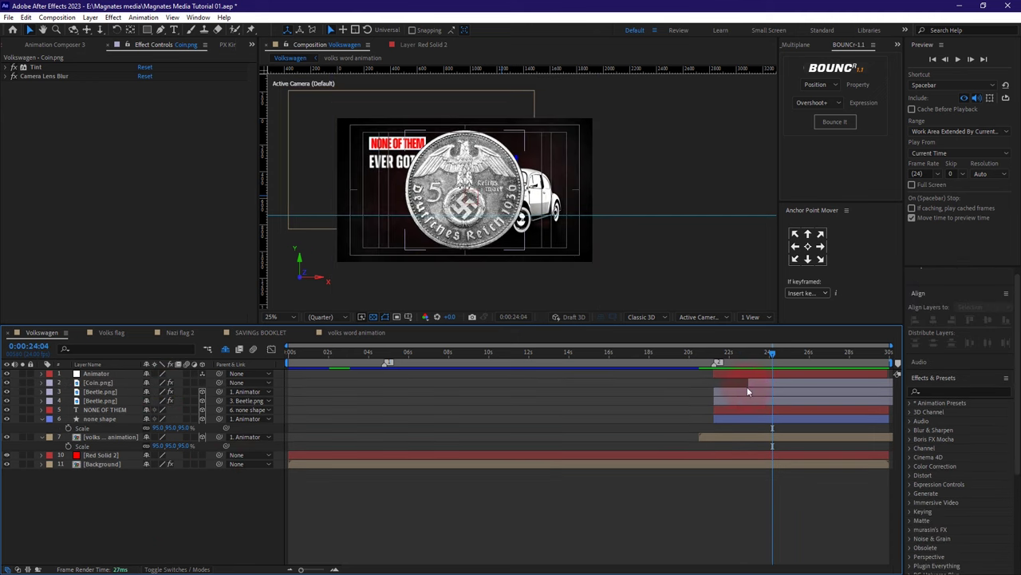
Step: Split the Coin.png layer at 0:00:24:04 and place the second segment directly below the first
left_click_drag(747, 386, 785, 380)
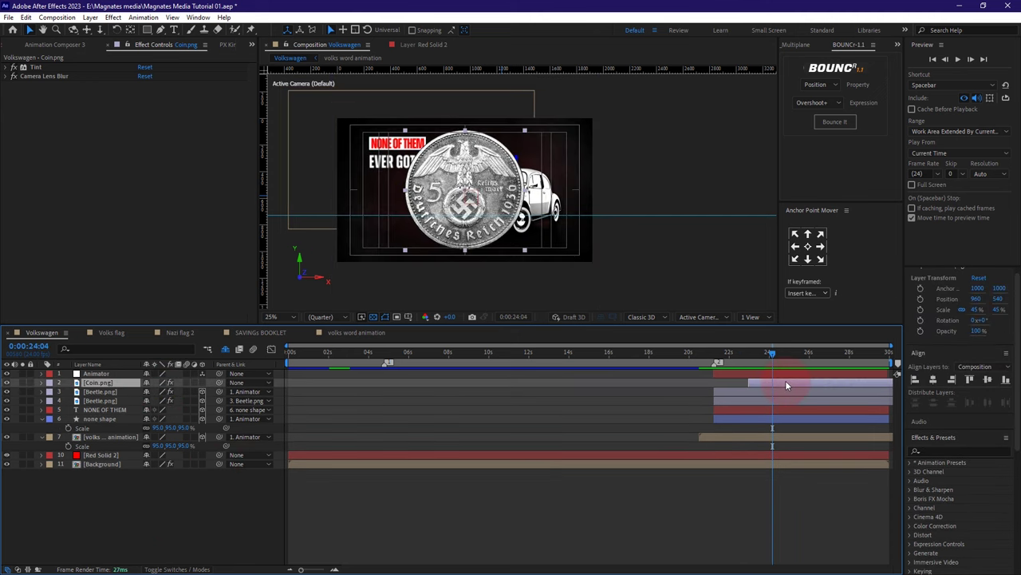
left_click(779, 386)
key("ctrl+d")
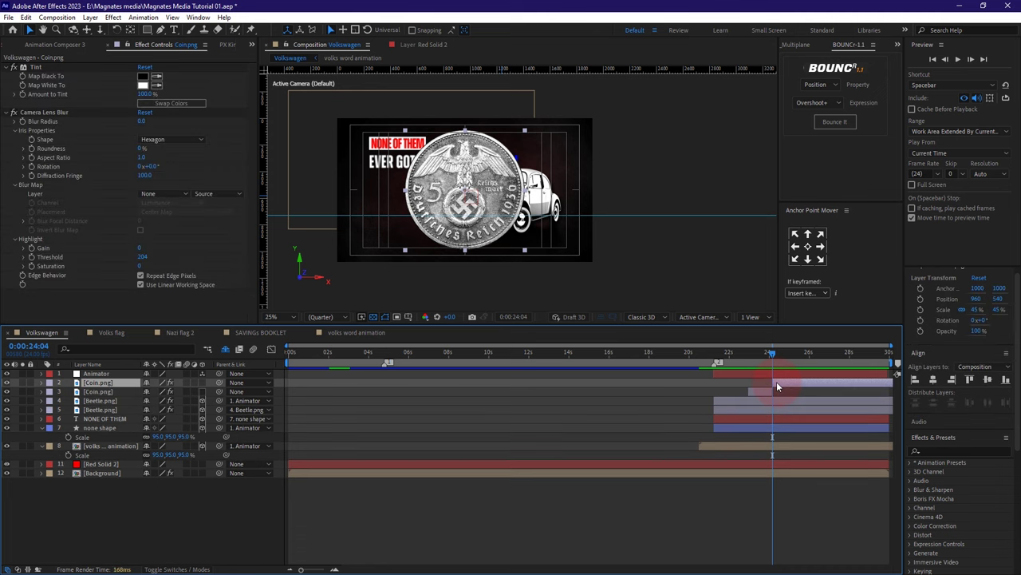
left_click_drag(107, 386, 109, 396)
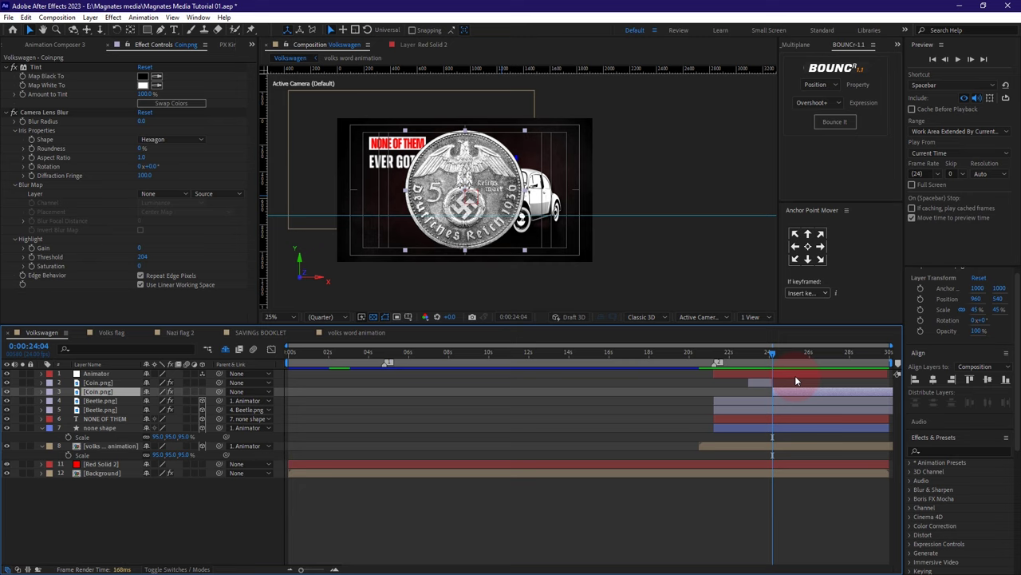
Step: Mask the left half of the second coin segment with a jagged edge and duplicate it with the copy's mask mode set to Subtract
mouse_move(775, 359)
left_mouse_down()
mouse_move(760, 351)
mouse_move(780, 357)
left_mouse_up()
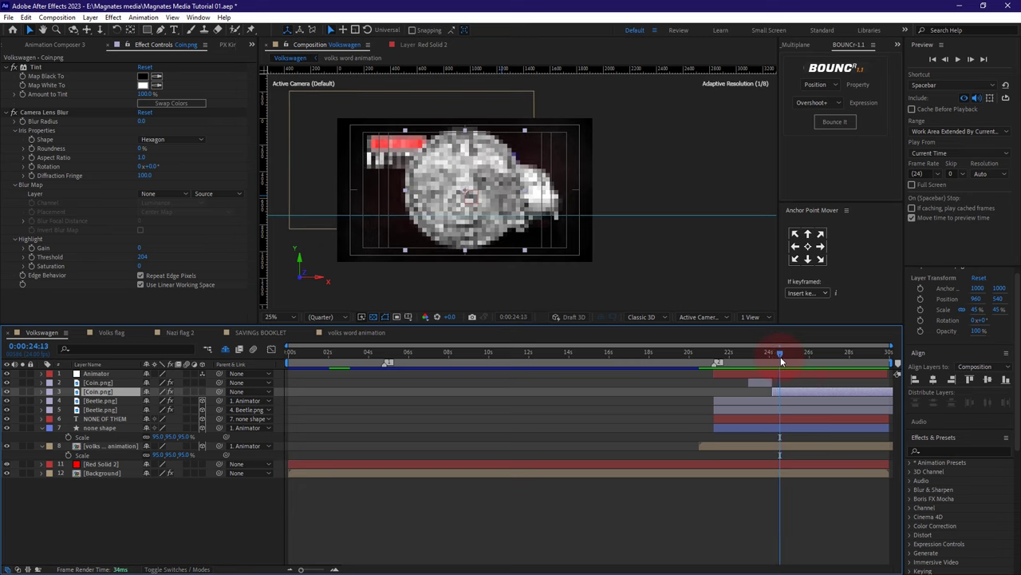
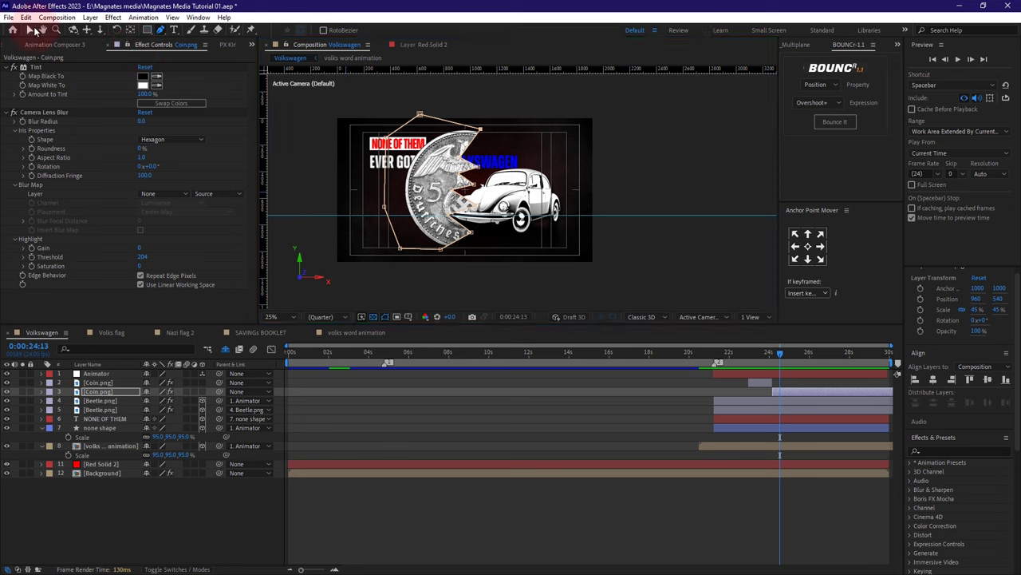
left_click(215, 502)
left_click(787, 392)
key("ctrl+d")
left_click(785, 402)
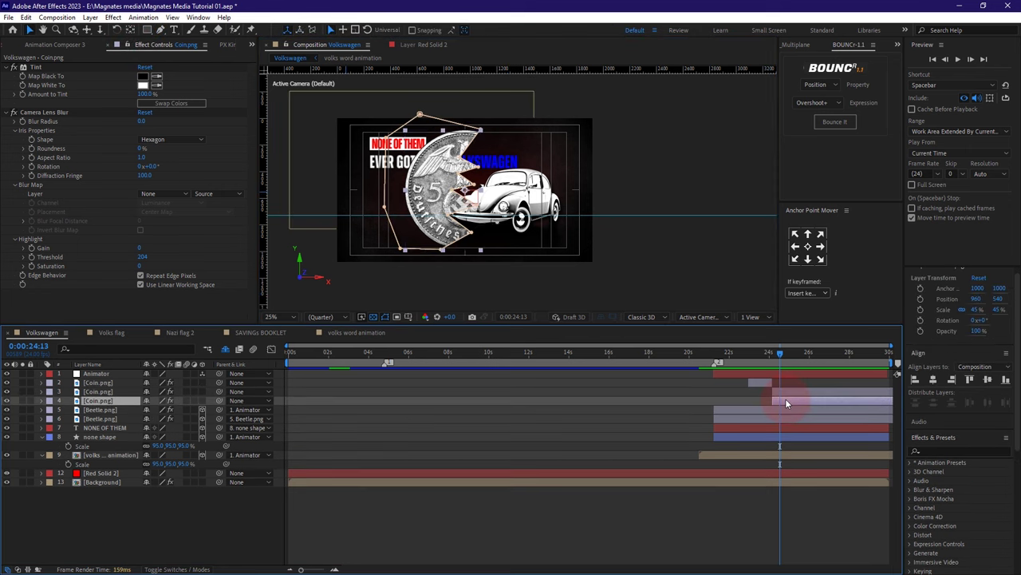
left_click(42, 401)
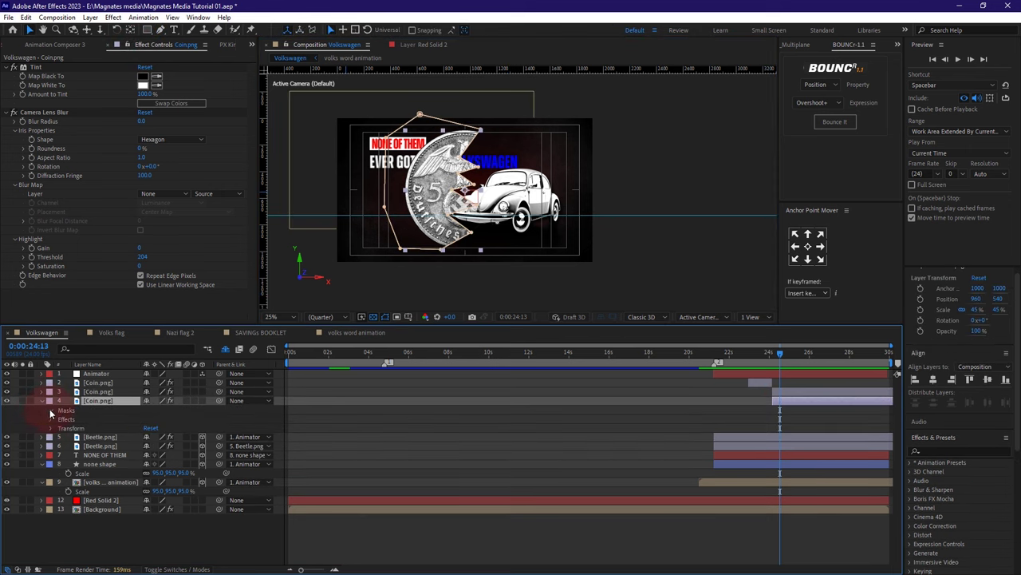
left_click(50, 410)
left_click(173, 418)
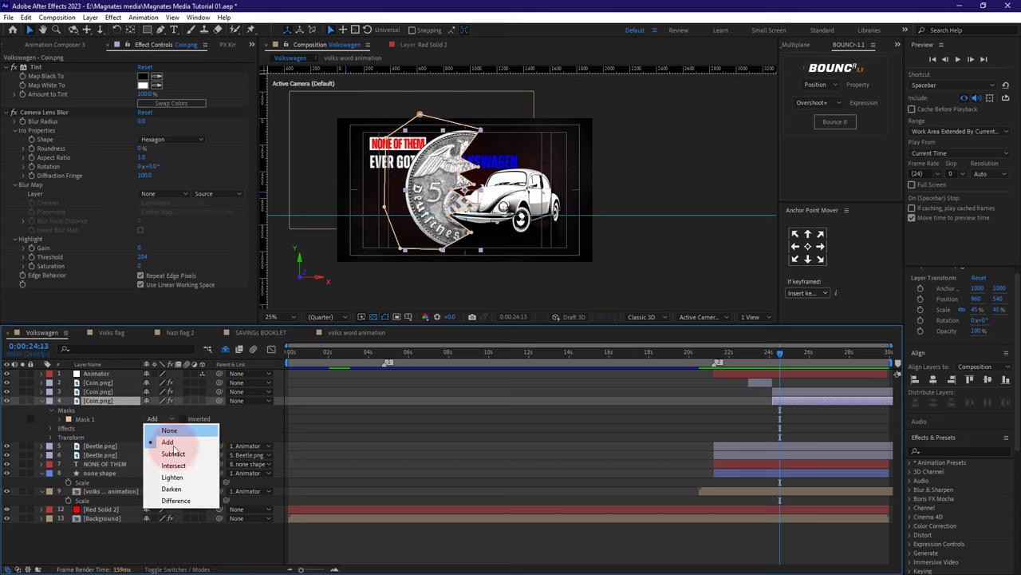
left_click(172, 453)
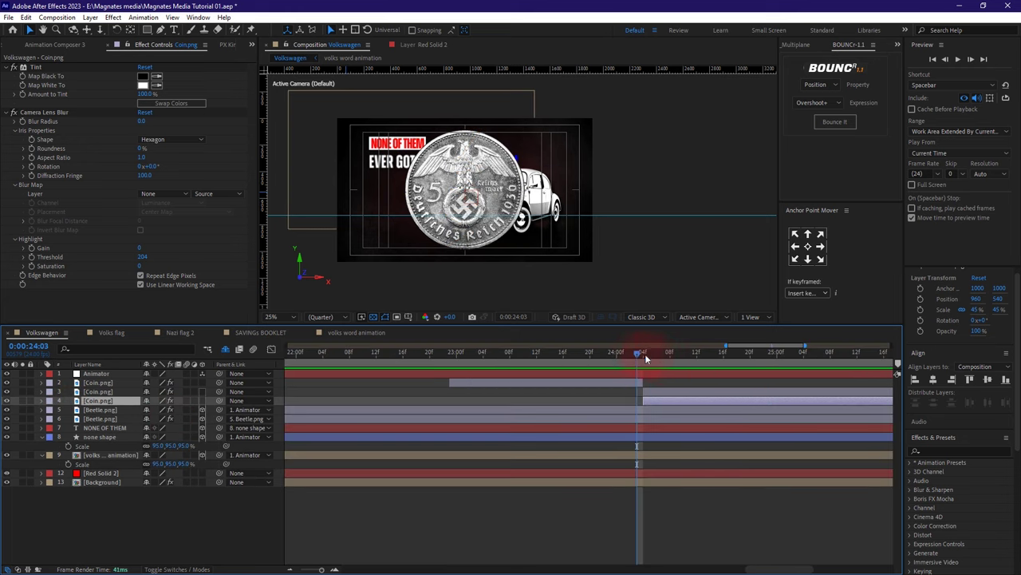
Step: Turn the whole coin and both masked coin halves into 3D layers
left_click(647, 355)
left_click(663, 391)
left_click(604, 401, "shift")
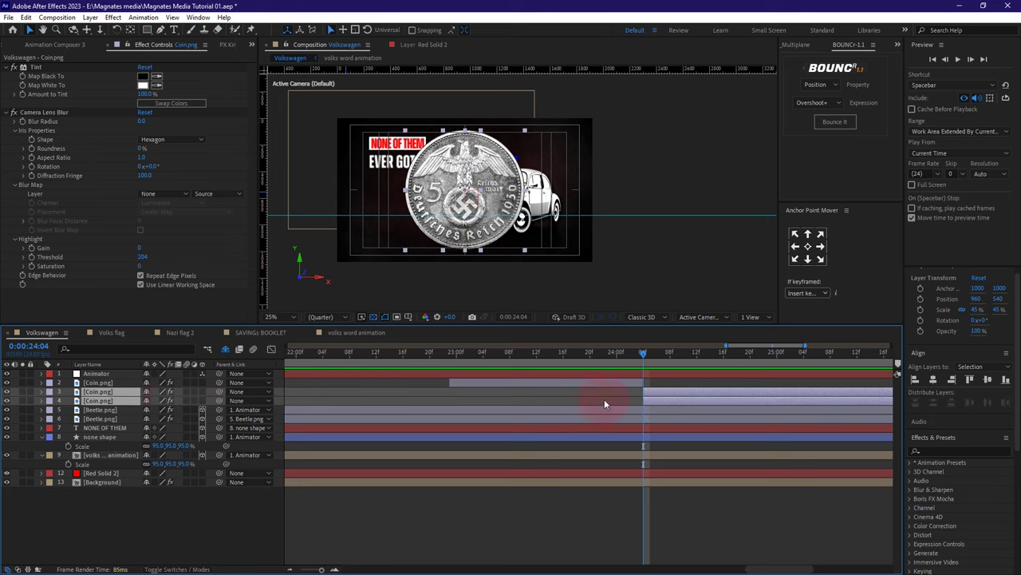
key("p")
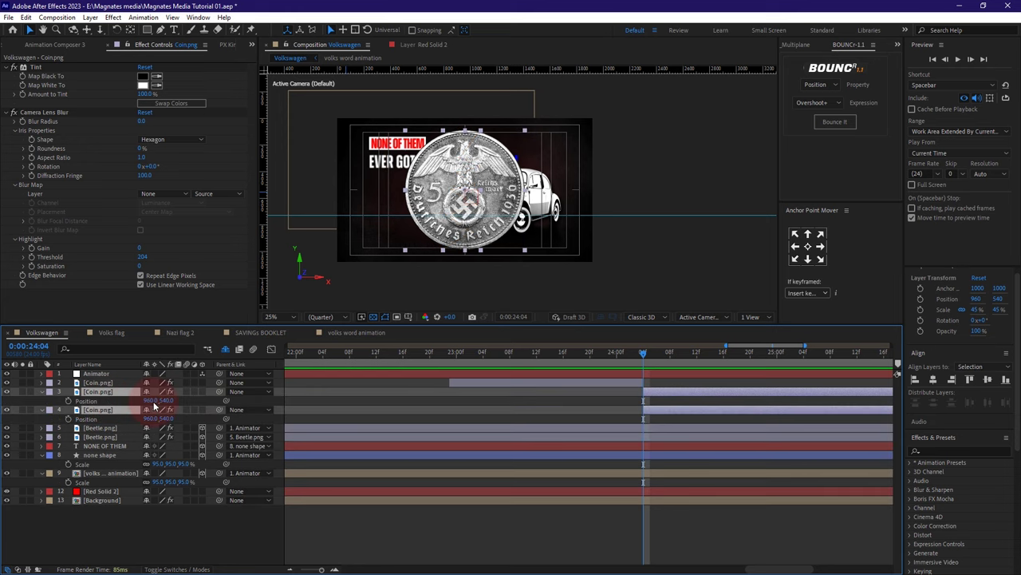
left_click(571, 385, "shift")
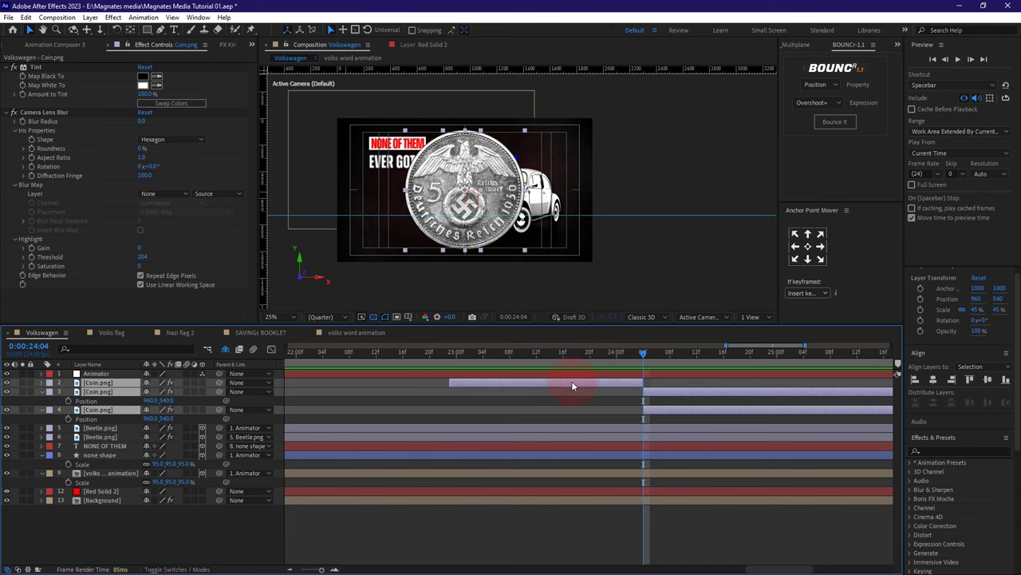
left_click(203, 381)
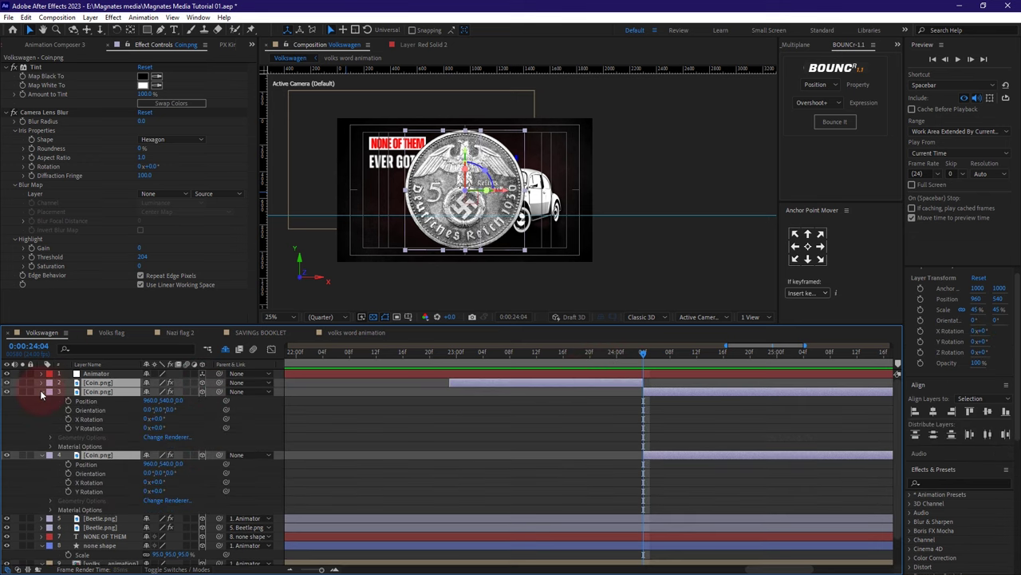
left_click(42, 391)
left_click(158, 368)
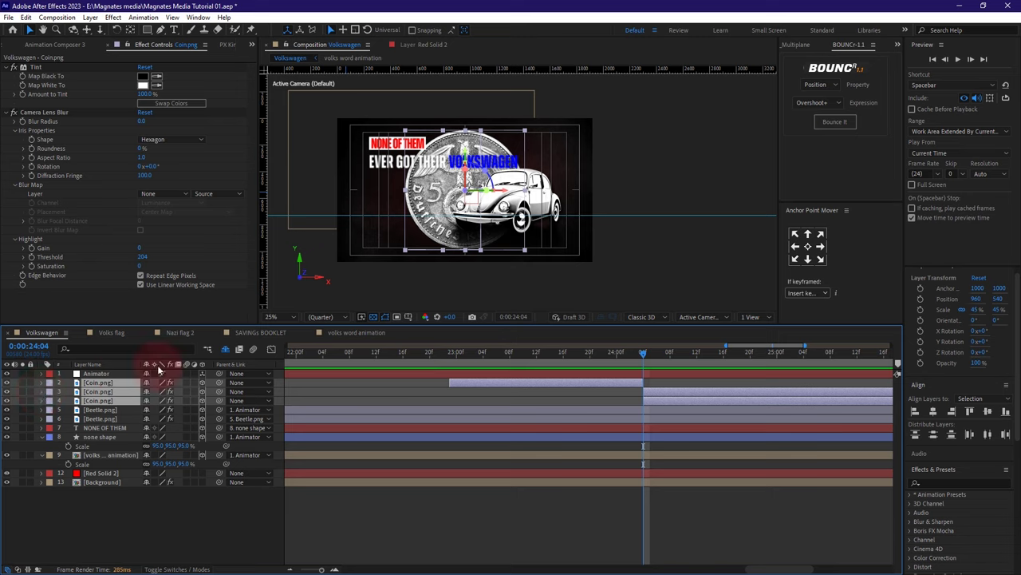
Step: Solo the three Coin.png layers
left_click(122, 384)
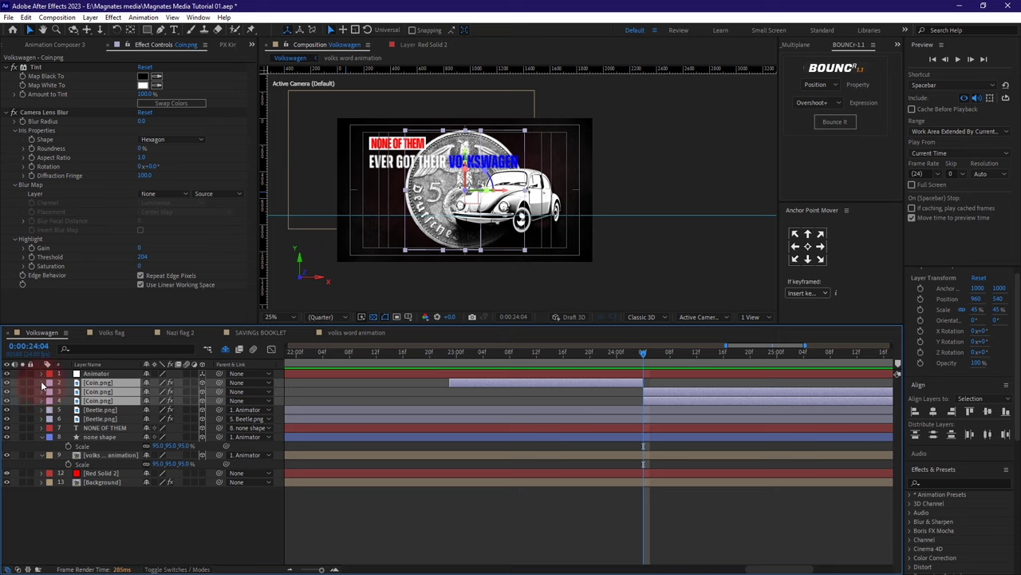
left_click_drag(24, 385, 23, 402)
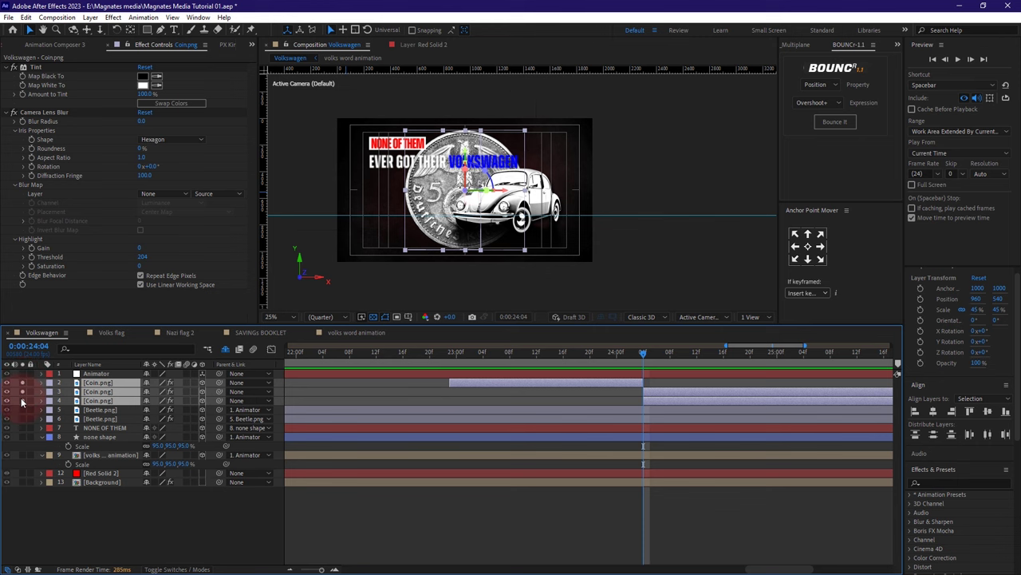
left_click(62, 523)
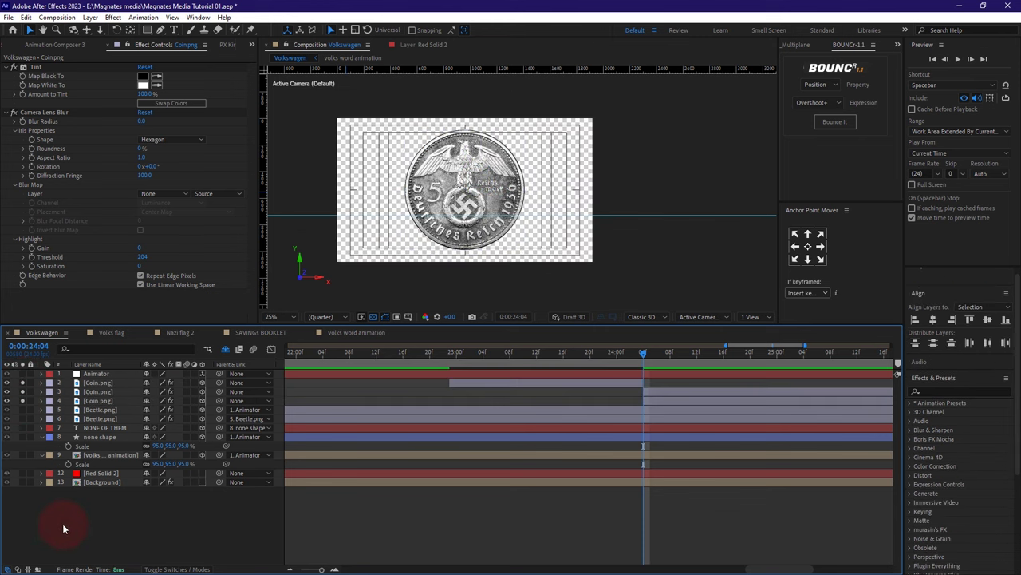
Step: Add Position keyframes to both coin halves at 0:00:24:04
left_click(84, 393)
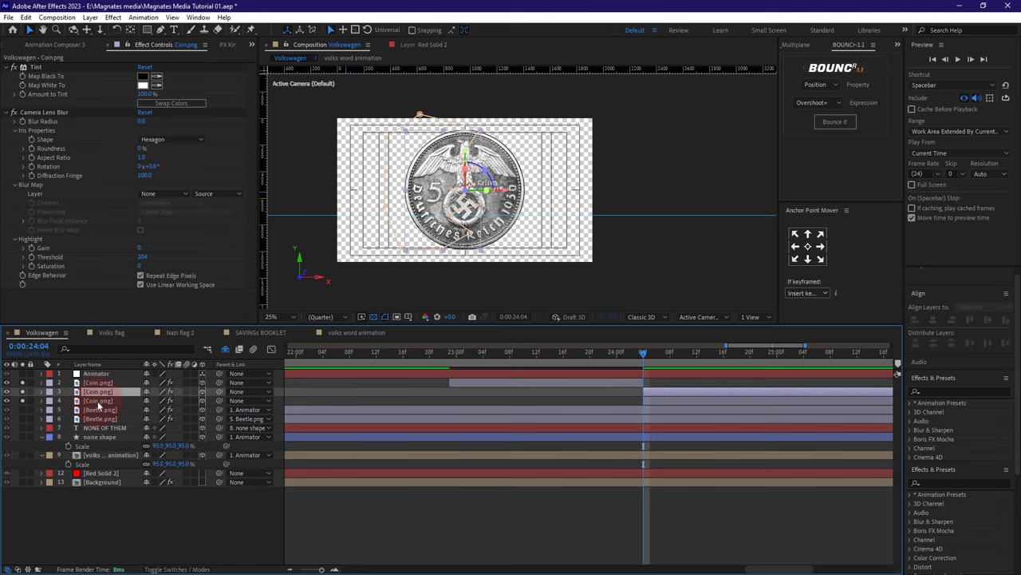
left_click(98, 403, "shift")
key("p")
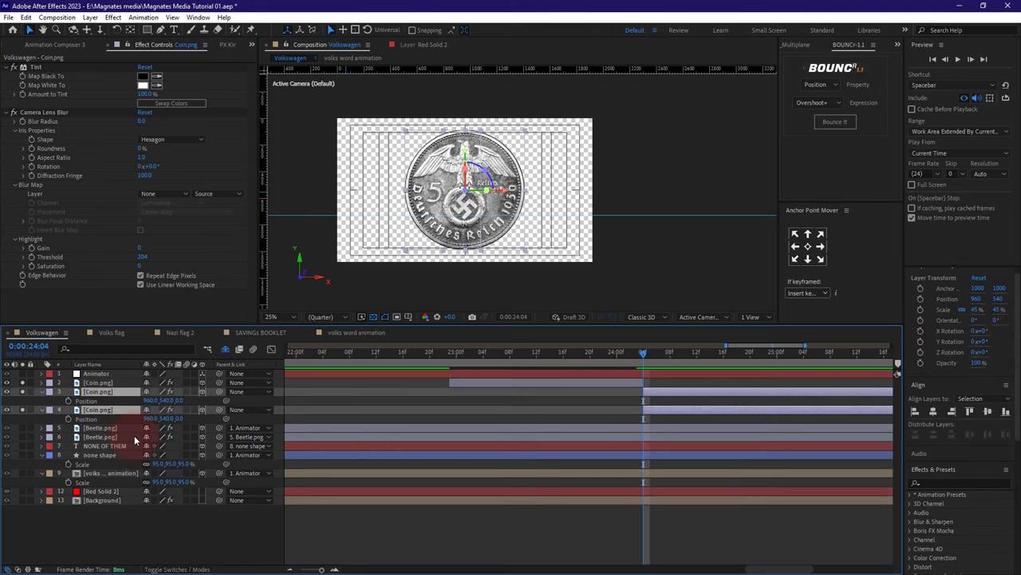
left_click(69, 400)
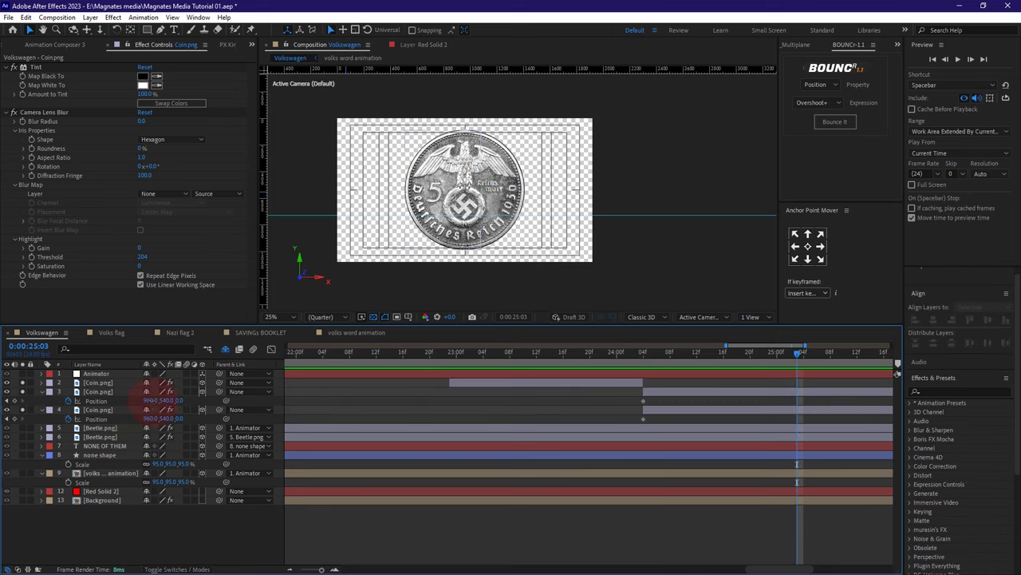
Step: At 0:00:25:03, set the X position to 910 for the left coin half and 1010 for the right half
left_click_drag(153, 401, 124, 403)
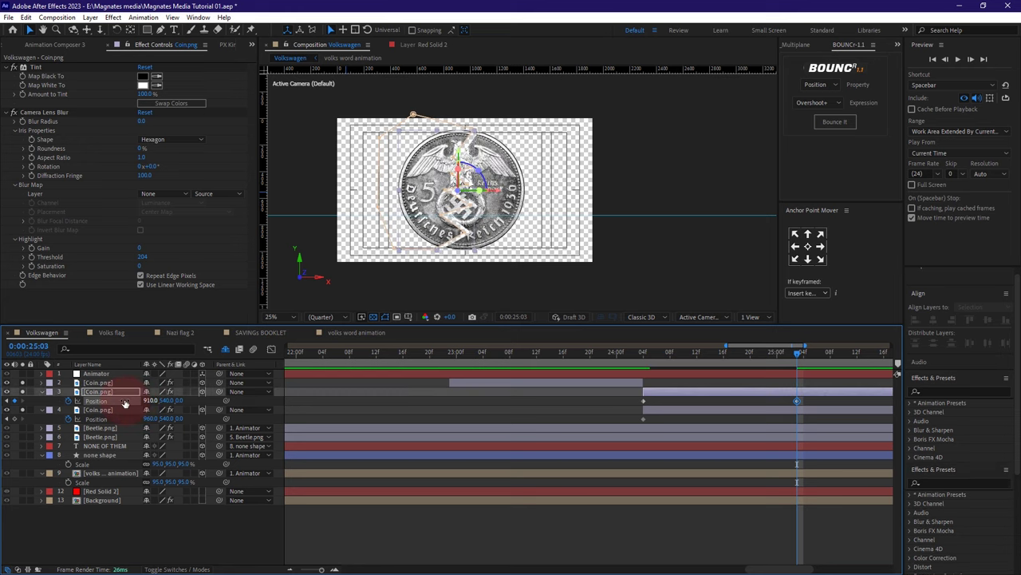
left_click(150, 401)
left_click(163, 421)
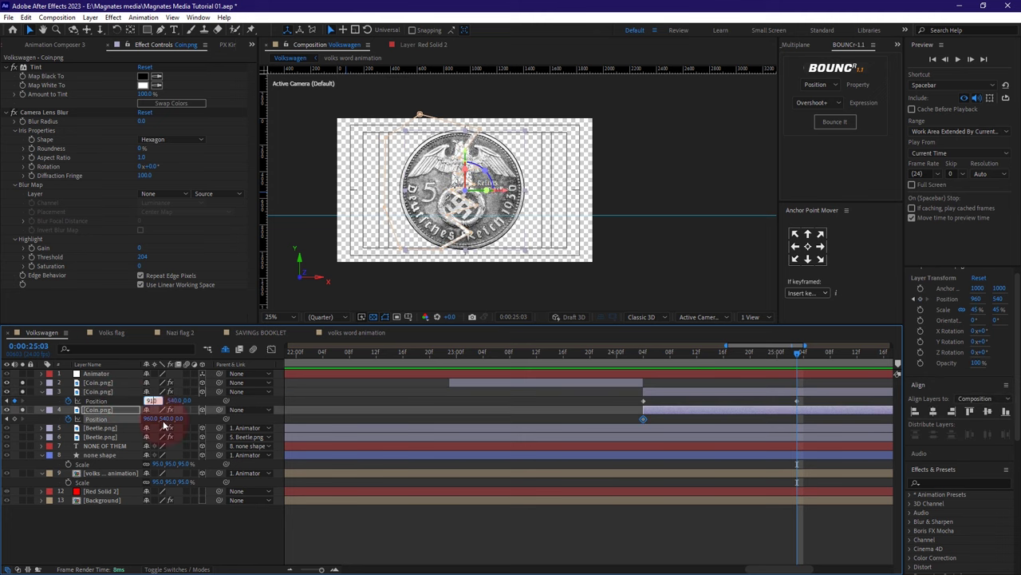
left_click(152, 419)
type("910.0,540.0,0.0")
key("Return")
key("ctrl+z")
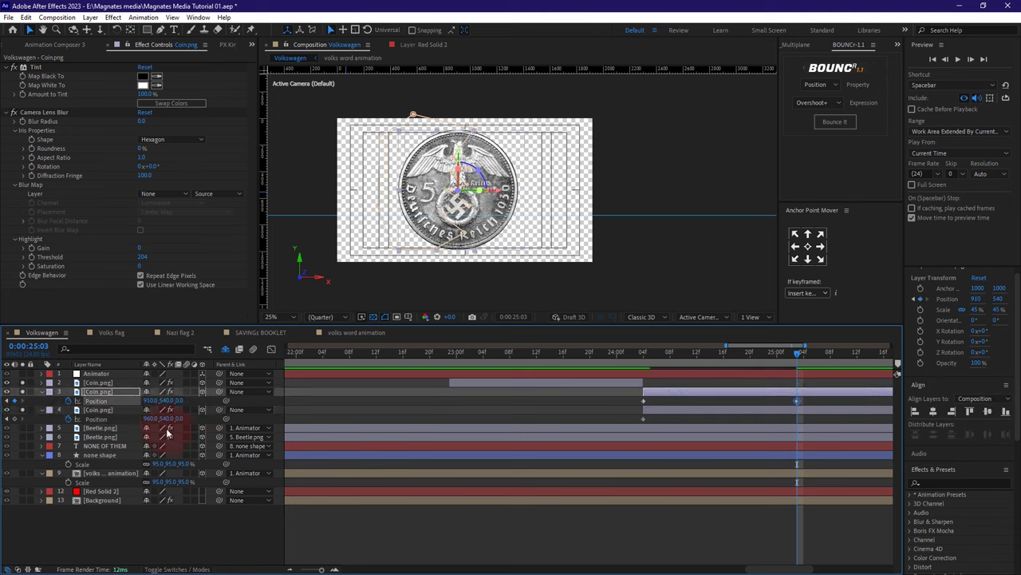
left_click(159, 420)
Step: Apply Easy Ease to all Position keyframes of the two coin halves
left_click_drag(817, 422, 637, 396)
right_click(645, 417)
mouse_move(706, 412)
left_click(814, 446)
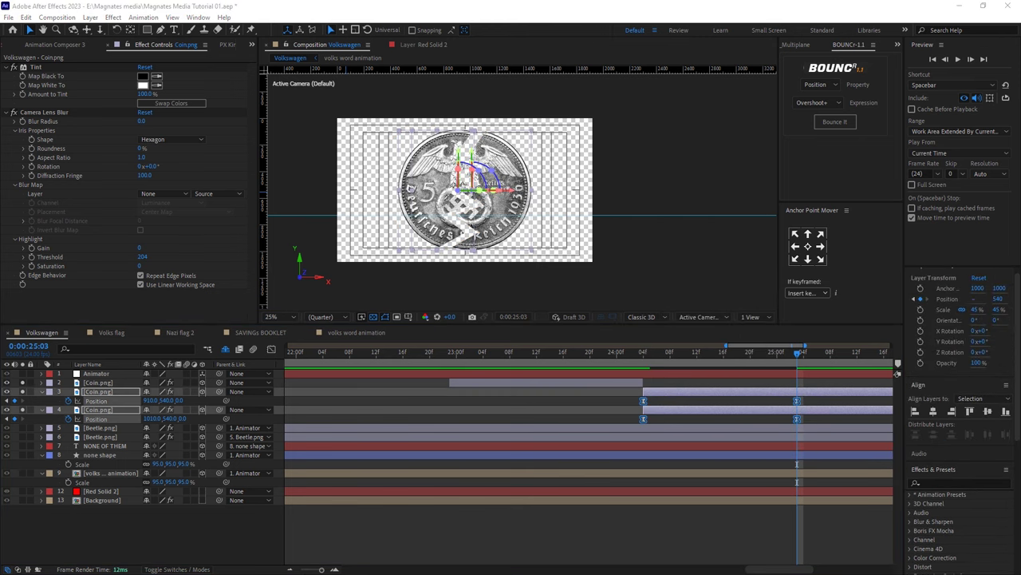
Step: Reshape the coin halves' speed graph to peak right at the start and slow down gradually, and return to 0:00:24:04
left_click(271, 348)
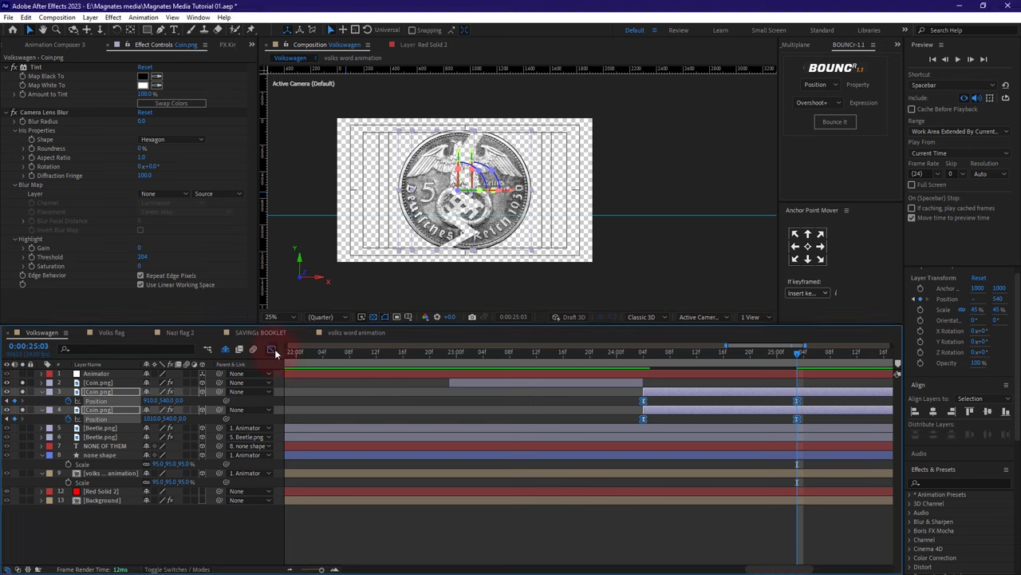
left_click(731, 520)
left_click_drag(771, 518, 736, 517)
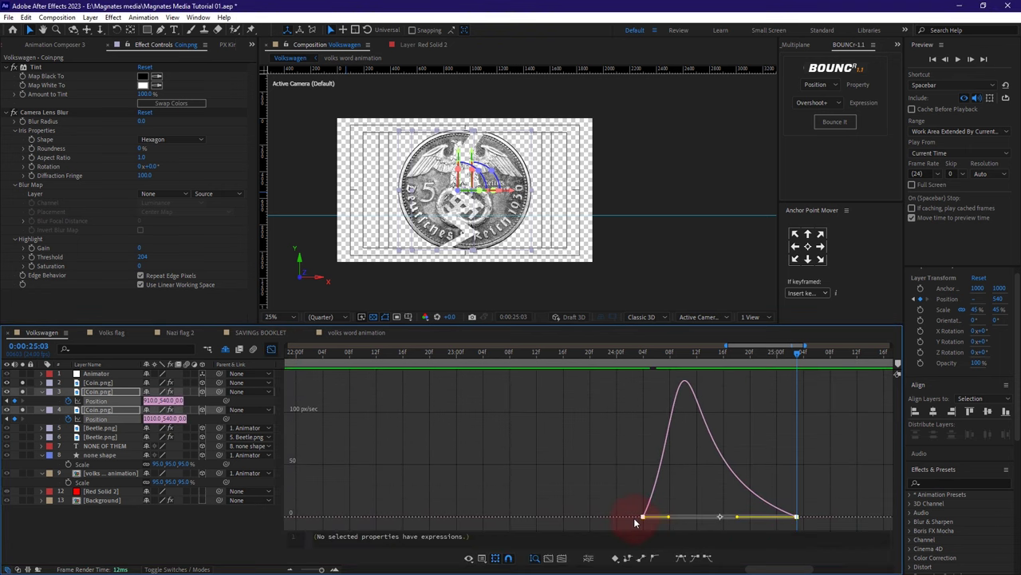
left_click_drag(669, 516, 649, 524)
left_click_drag(799, 517, 729, 518)
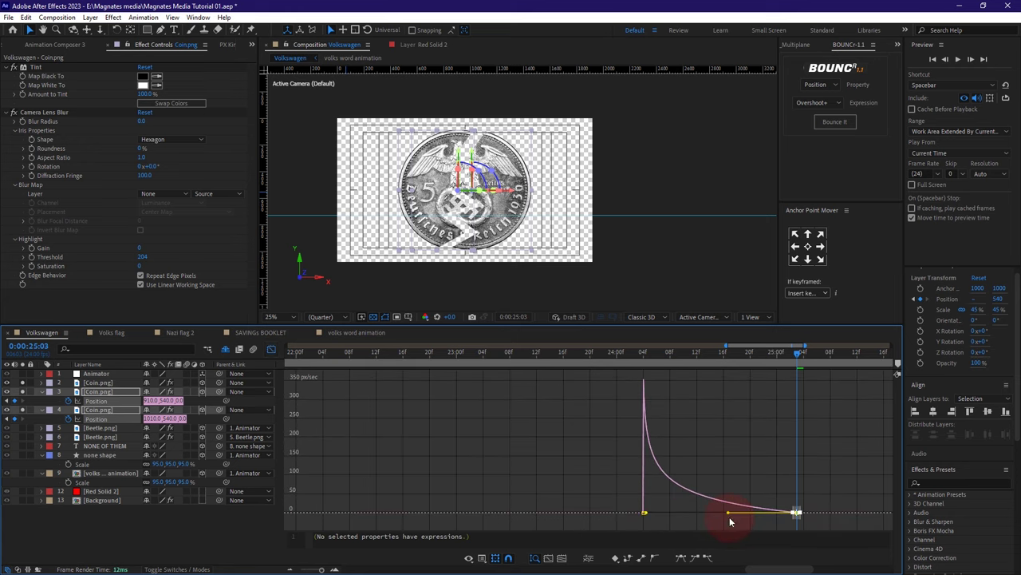
key("shift+F3")
left_click(648, 354)
left_click_drag(647, 361, 644, 362)
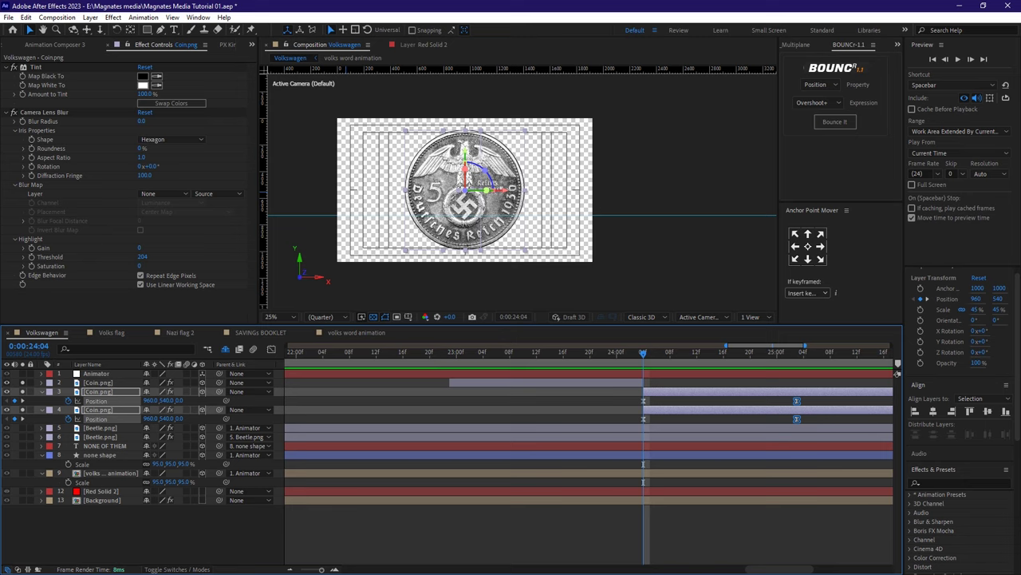
Step: Add a null object above the coin layers and trim it to run from 0:00:24:01 to about 0:00:24:07
key("alt+Tab")
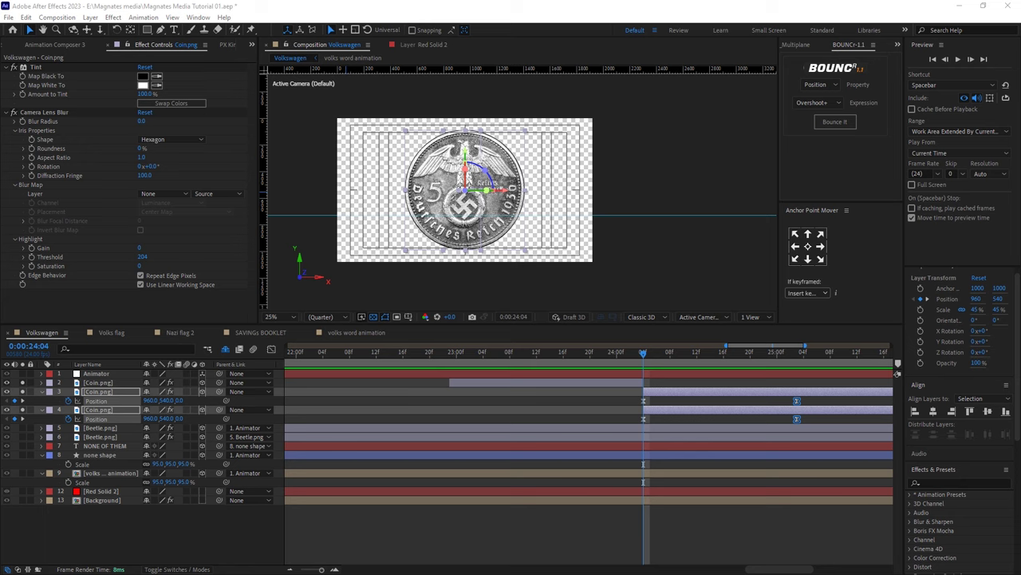
left_click(90, 17)
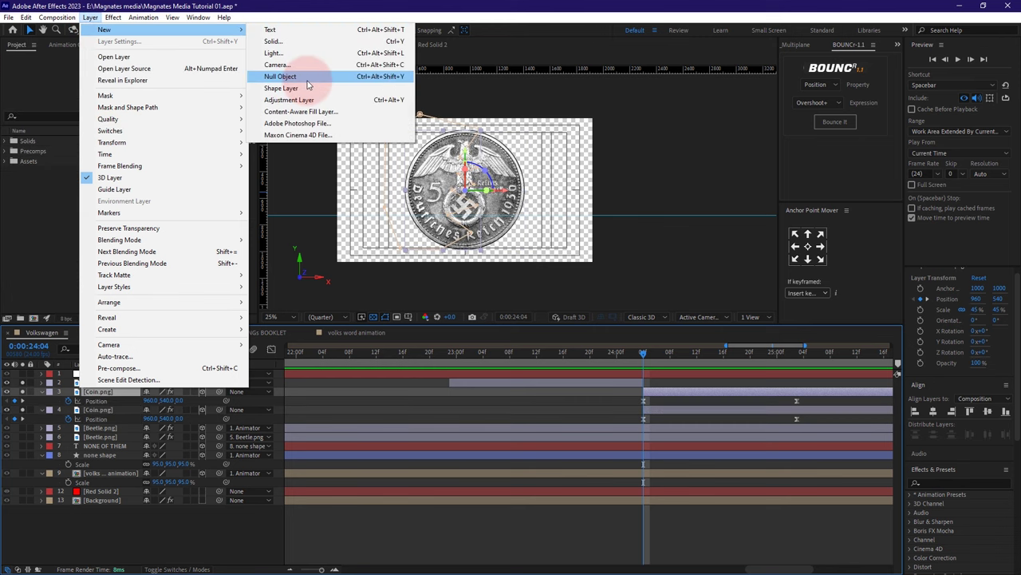
left_click(306, 78)
left_click_drag(644, 353, 623, 355)
left_click(650, 391)
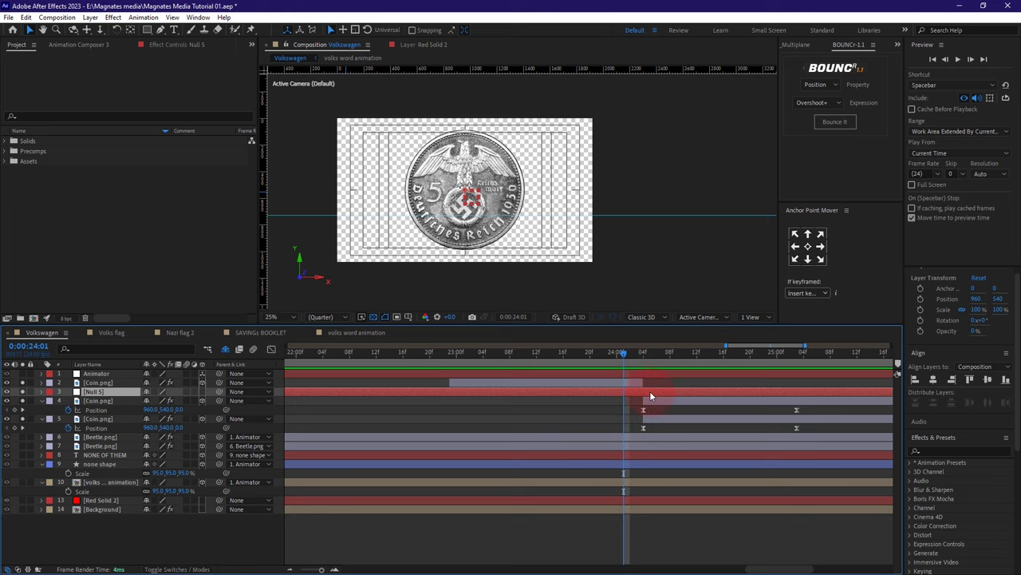
key("alt+bracketleft")
left_click(664, 353)
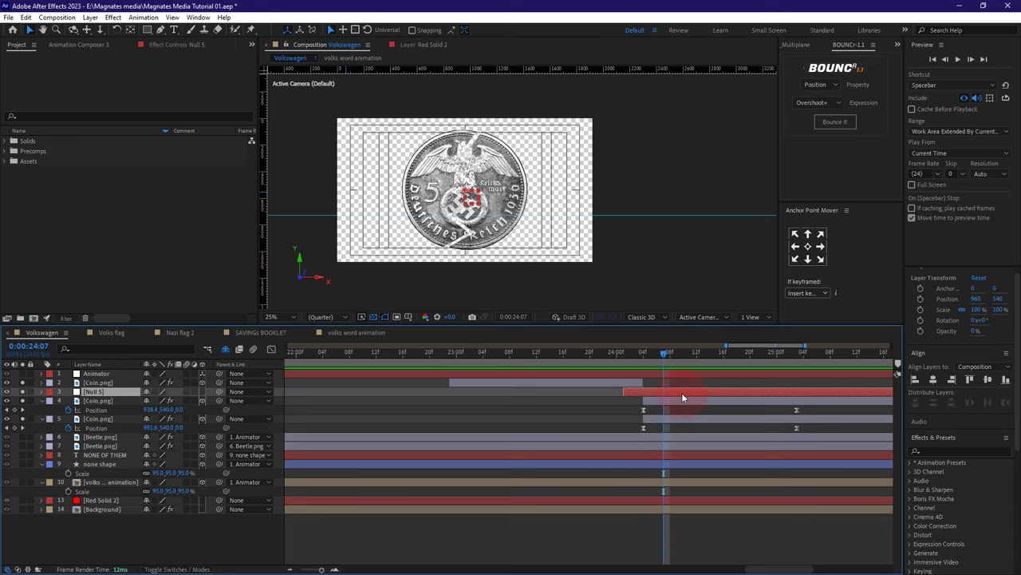
key("alt+bracketright")
left_click_drag(669, 392, 663, 392)
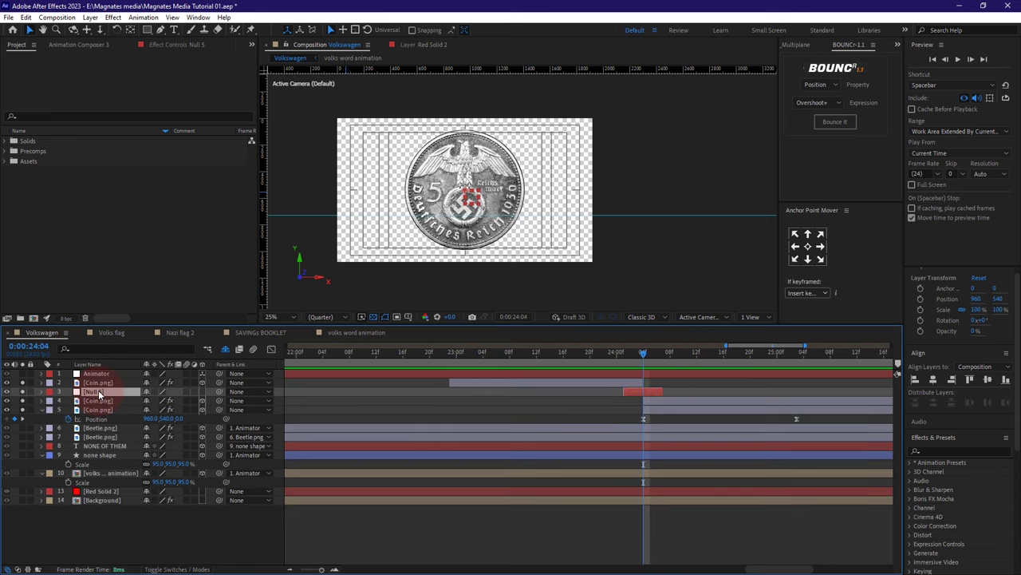
left_click_drag(98, 392, 100, 386)
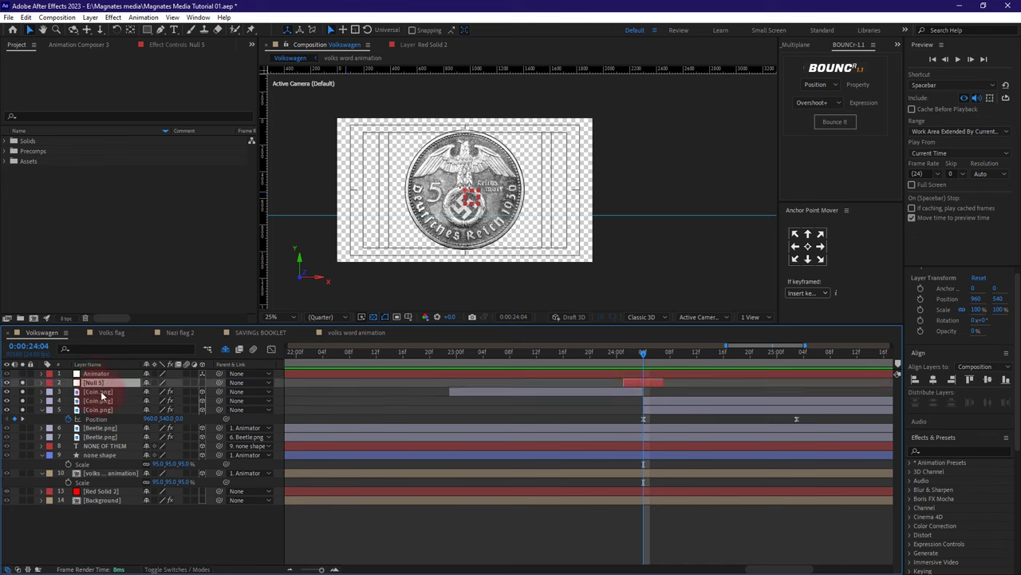
Step: Add a second null object directly above the three coin layers
left_click(101, 392)
left_click(100, 410, "shift")
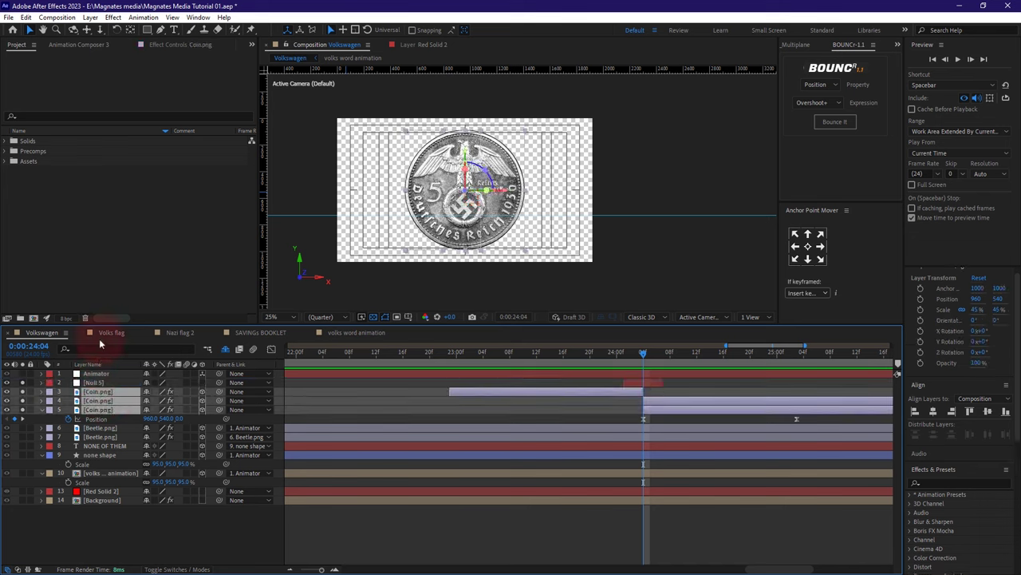
left_click(91, 17)
mouse_move(198, 17)
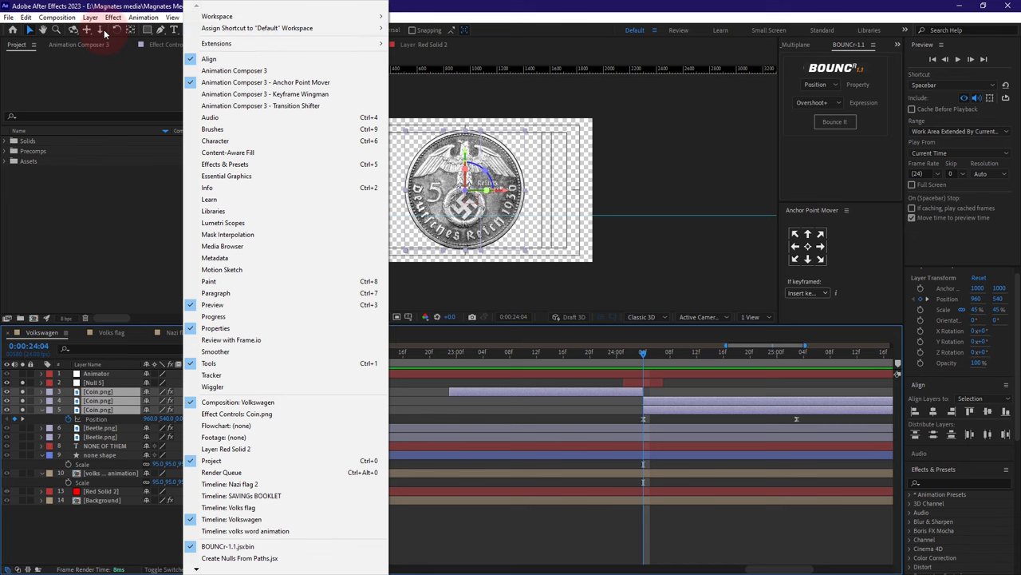
mouse_move(90, 17)
mouse_move(112, 29)
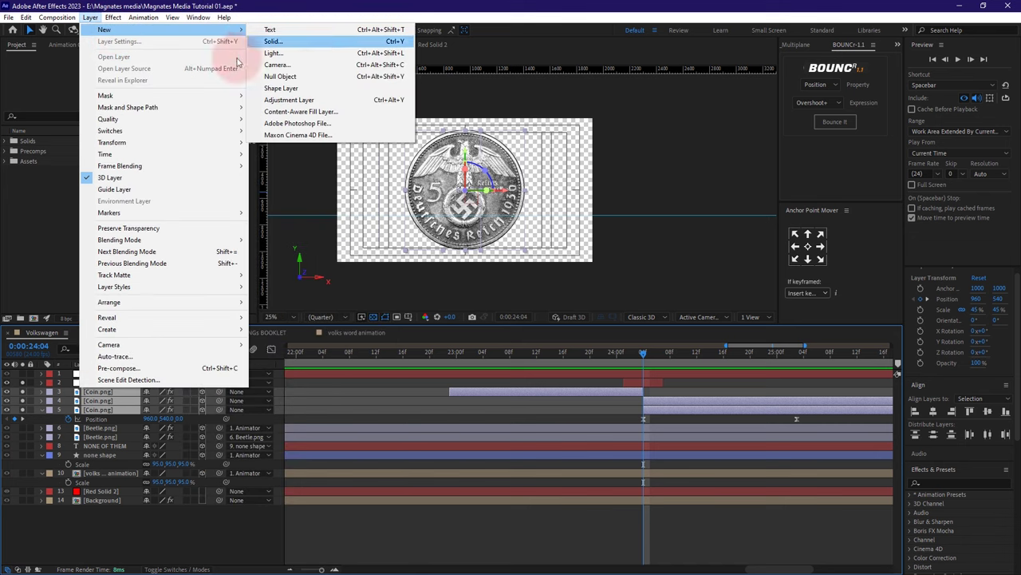
left_click(310, 78)
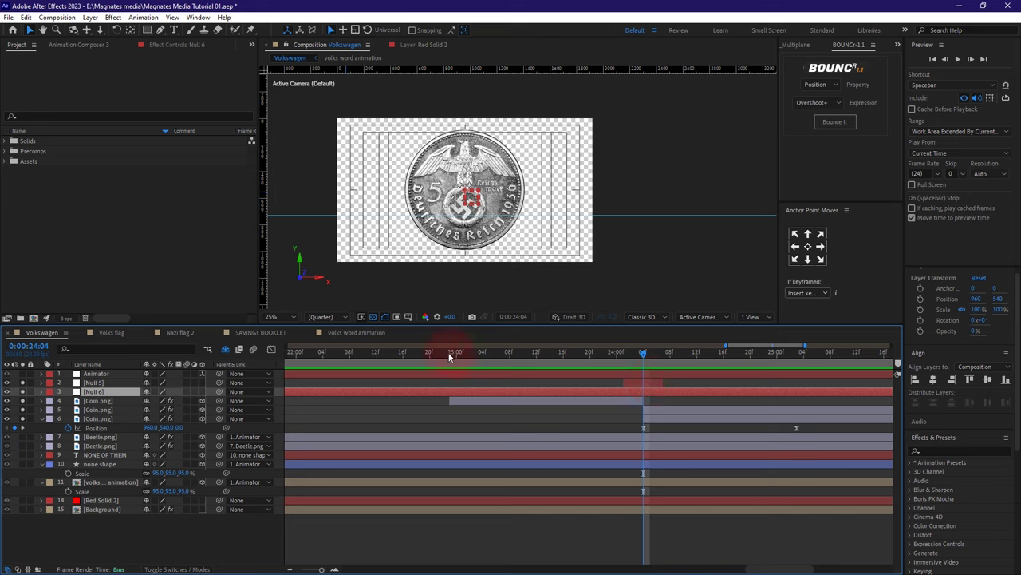
Step: Trim the start of the second null to 0:00:22:11
left_click_drag(449, 356, 369, 351)
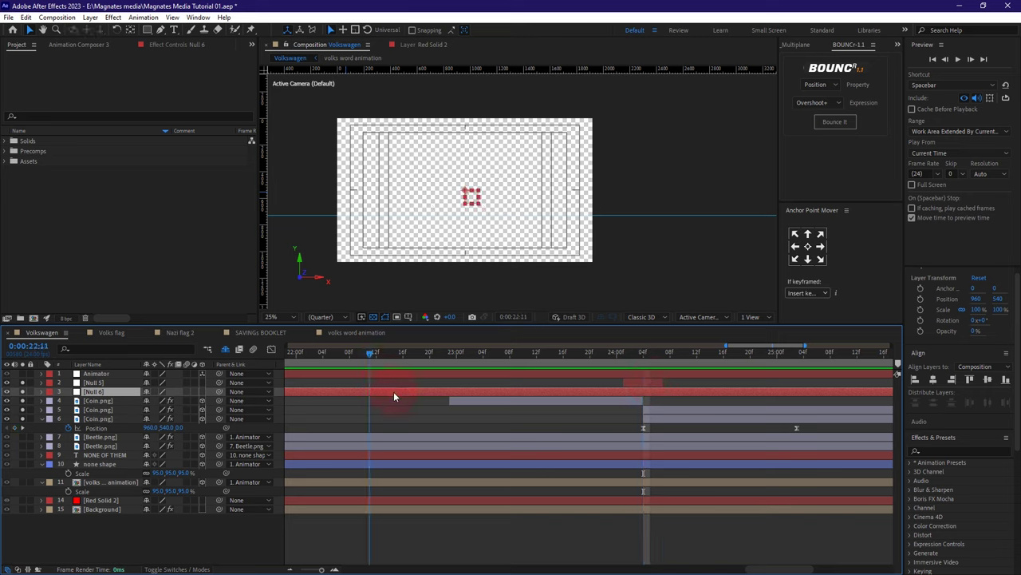
key("ctrl+x")
key("ctrl+v")
key("alt+bracketleft")
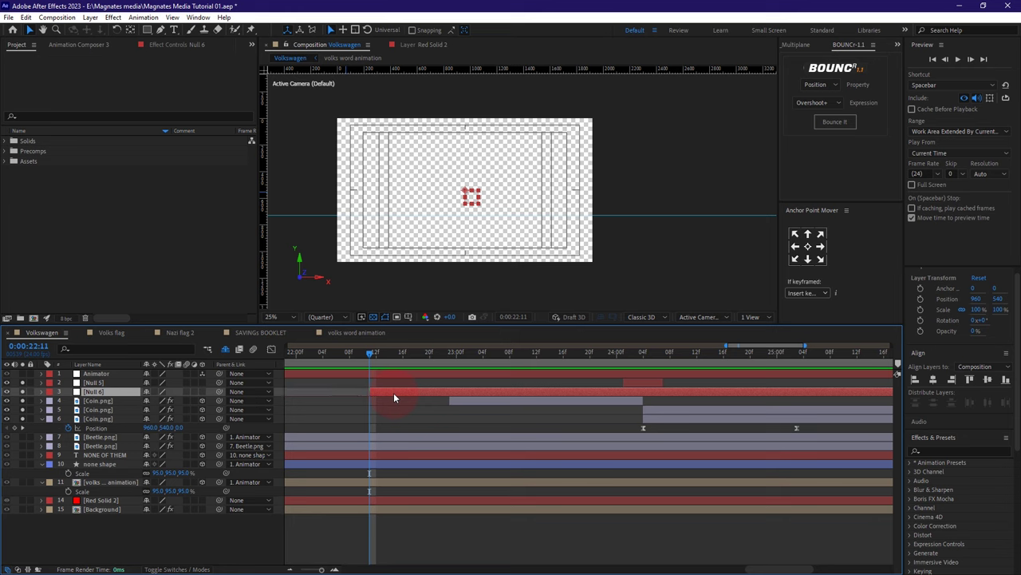
left_click_drag(751, 353, 817, 360)
key("ctrl+x")
key("ctrl+v")
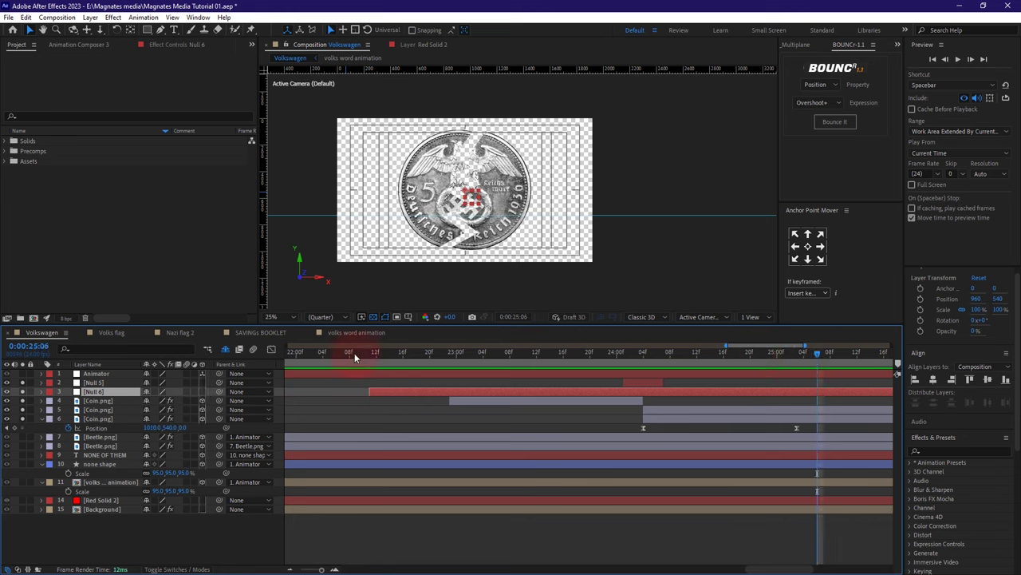
left_click(376, 353)
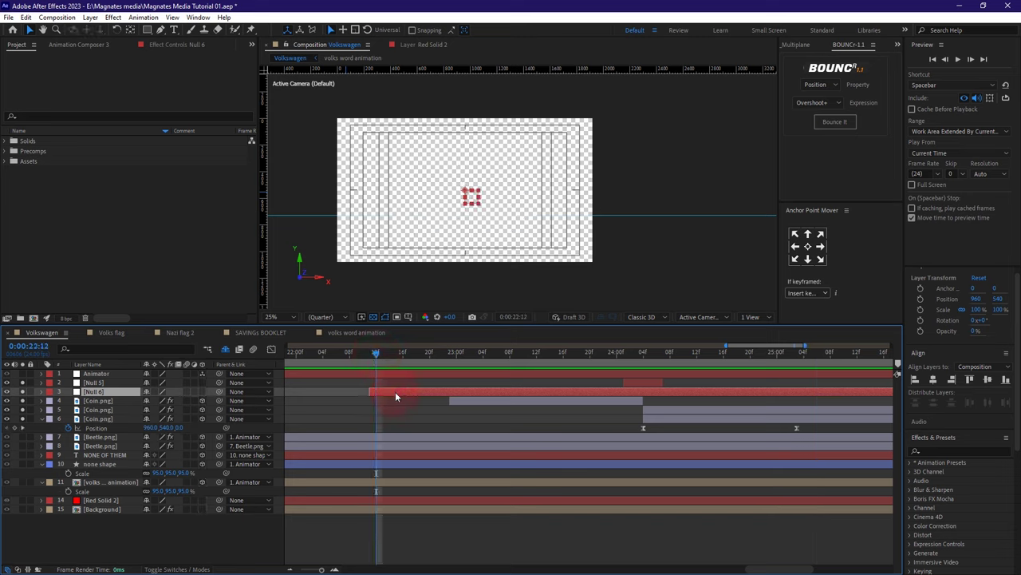
Step: Parent the three coin layers to the second null and rename that null "Coin control"
left_click(100, 401)
left_click(102, 419, "shift")
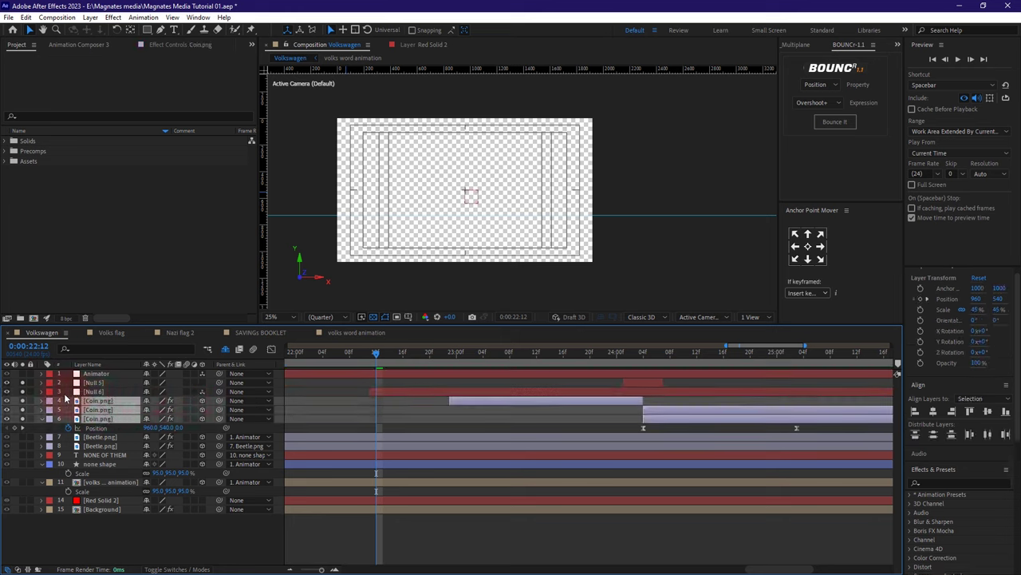
left_click_drag(137, 403, 112, 393)
left_click(124, 391)
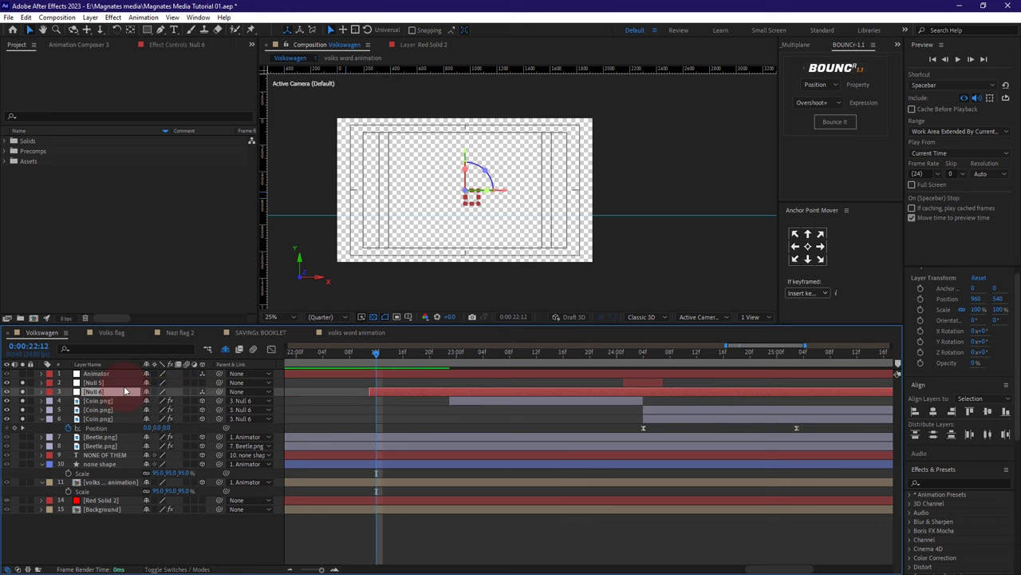
key("Return")
type("Coin control")
Step: Parent the Coin control null to the short null above it and rename the short null "Wiggle"
left_click(96, 384)
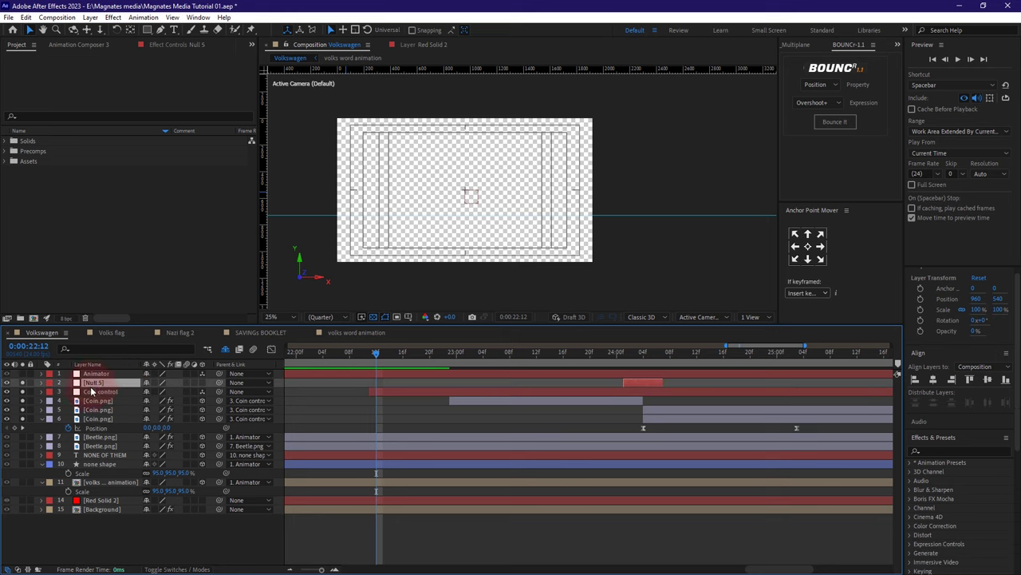
left_click_drag(221, 391, 120, 389)
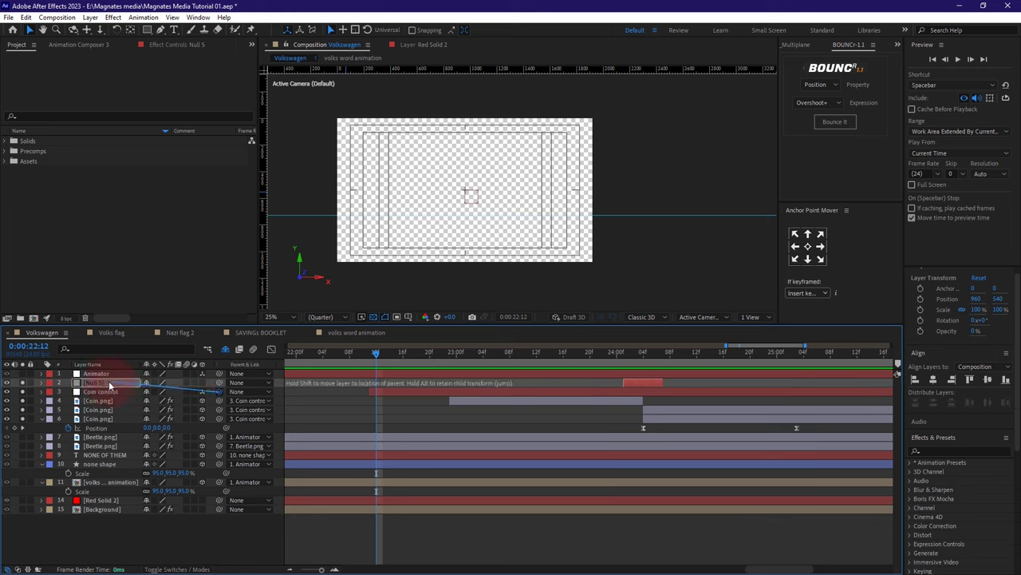
key("Return")
type("Wiggle")
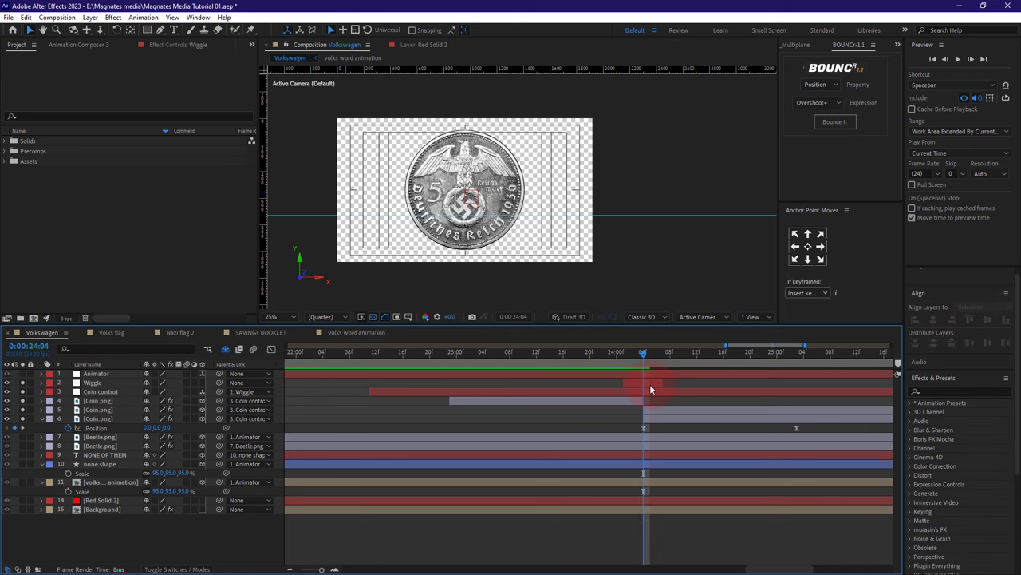
Step: Apply a Slider Control effect to the Wiggle null
left_click(650, 384)
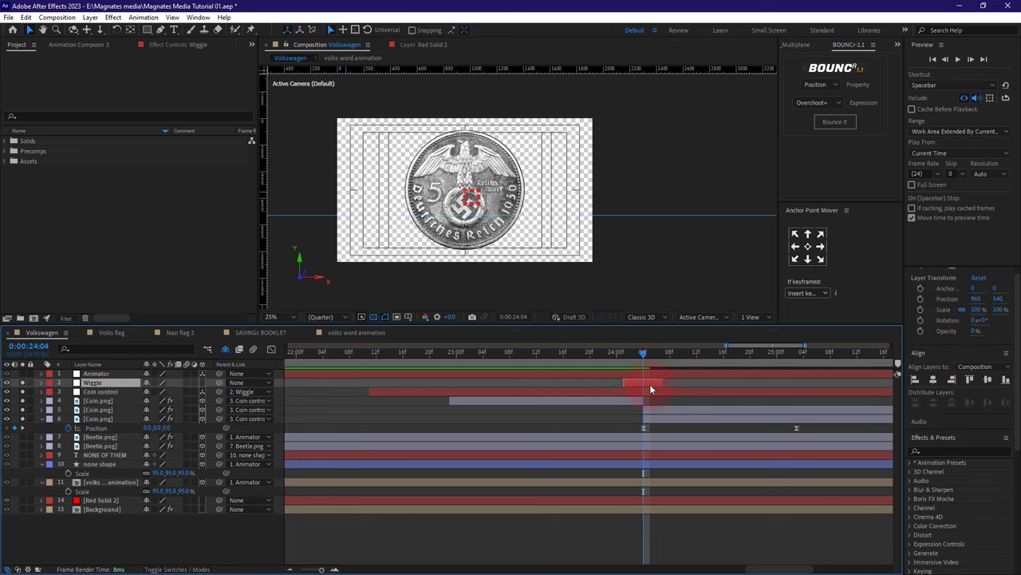
key("ctrl+space")
type("slider")
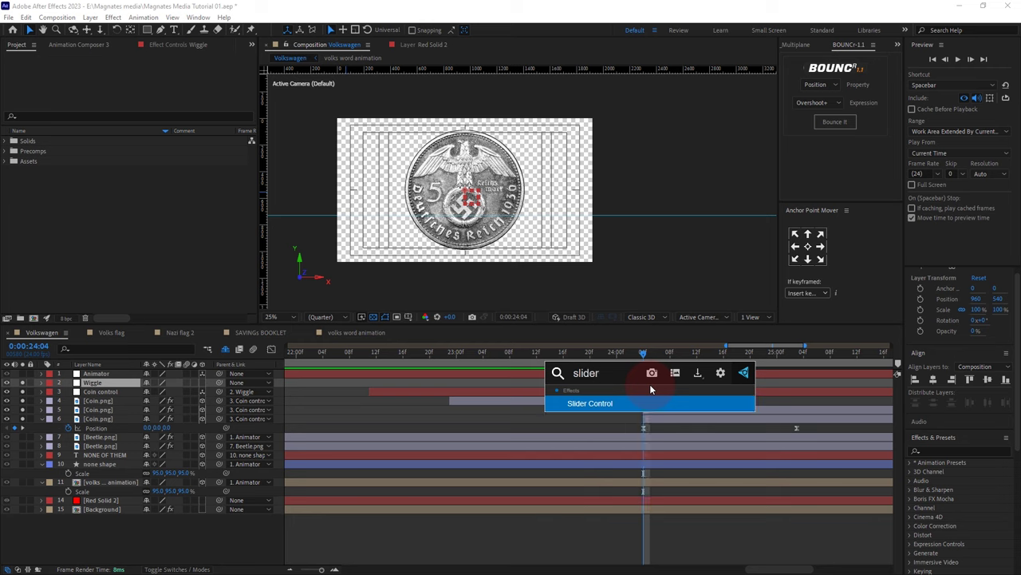
left_click(621, 406)
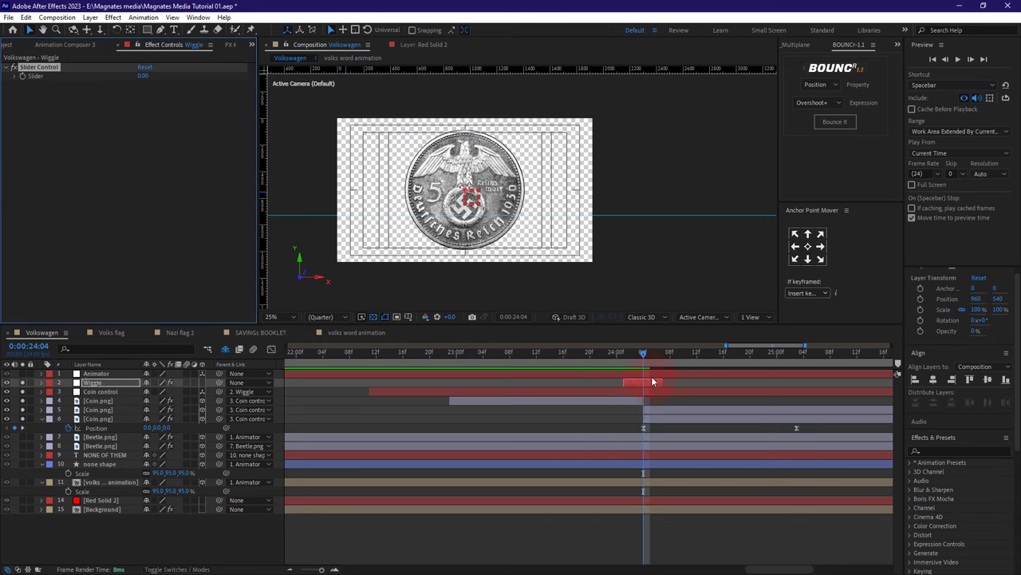
Step: Give the Wiggle null's Position the expression wiggle(effect("Slider Control")("Slider"),5), linking its first argument to the slider
left_click(41, 382)
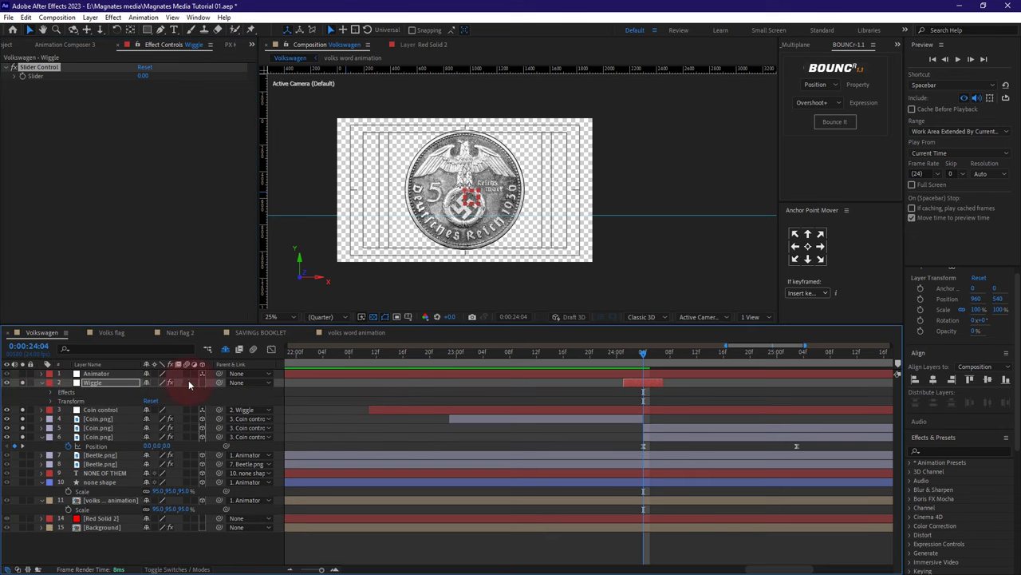
left_click(51, 400)
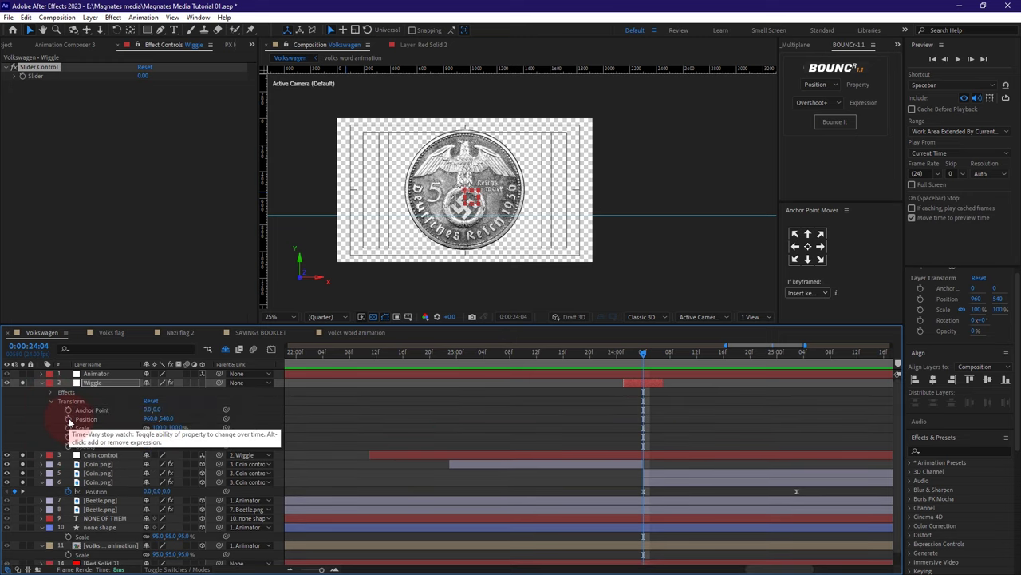
left_click(68, 420, "alt")
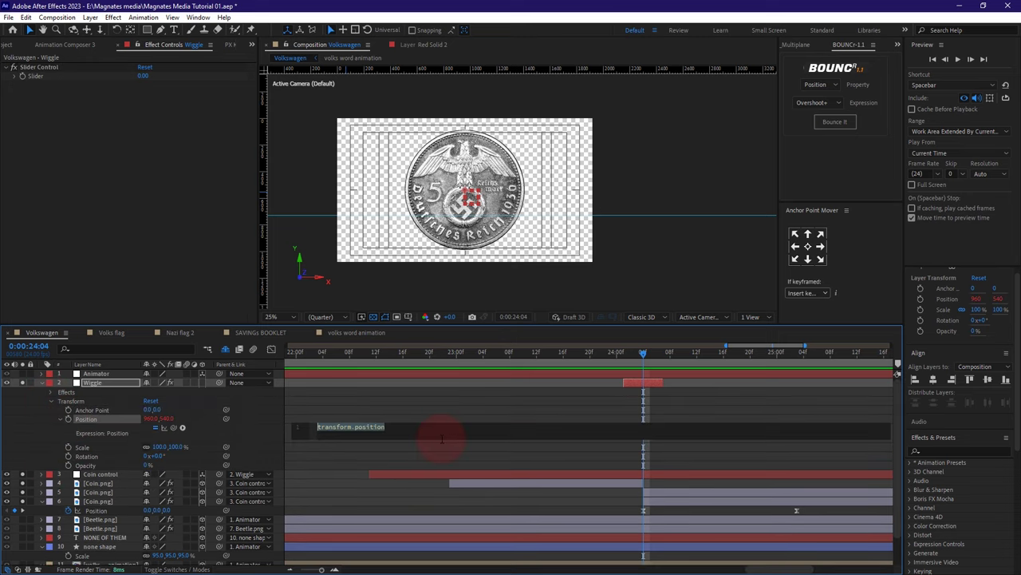
type("wiggle")
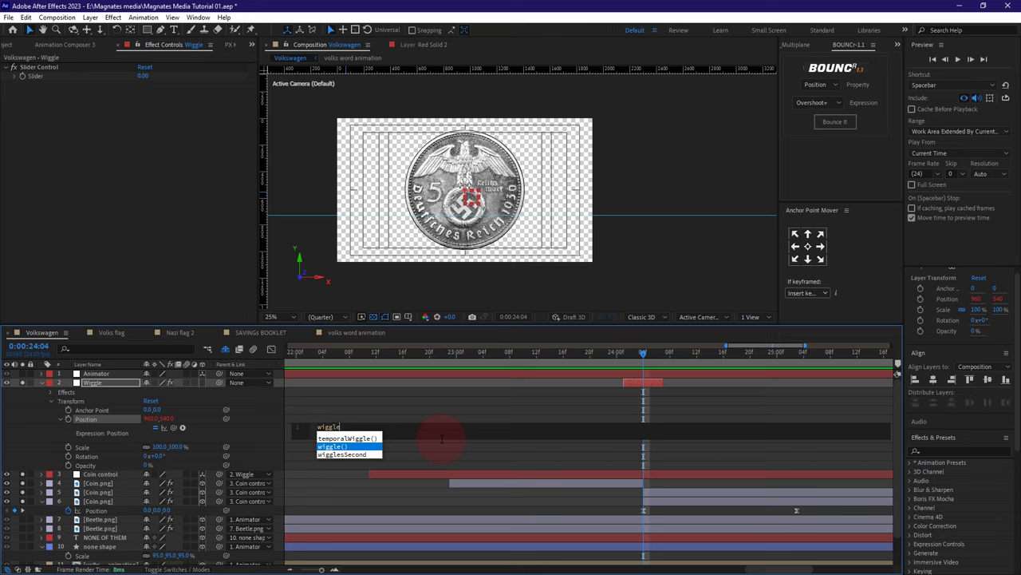
key("Return")
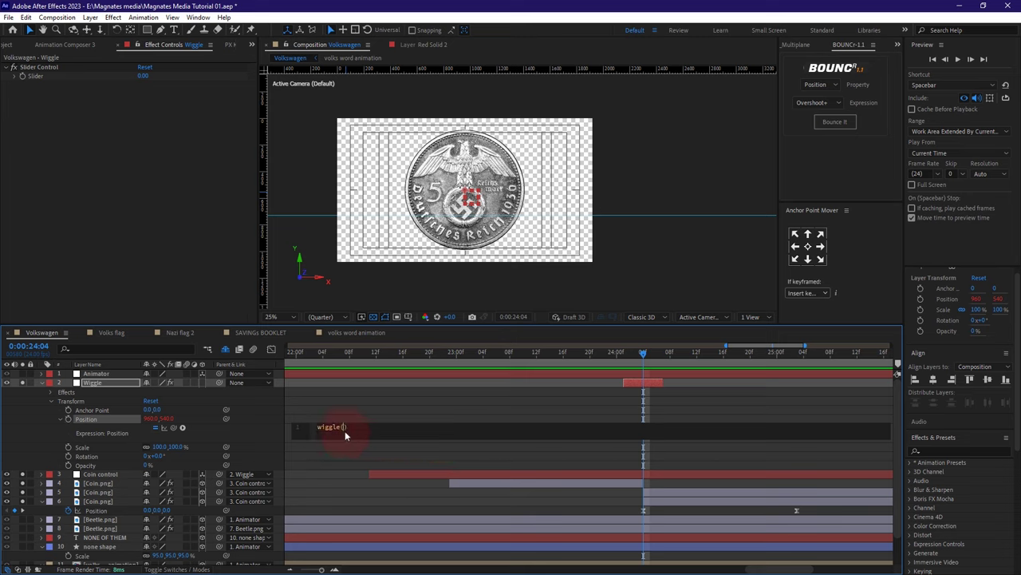
left_click_drag(225, 419, 50, 73)
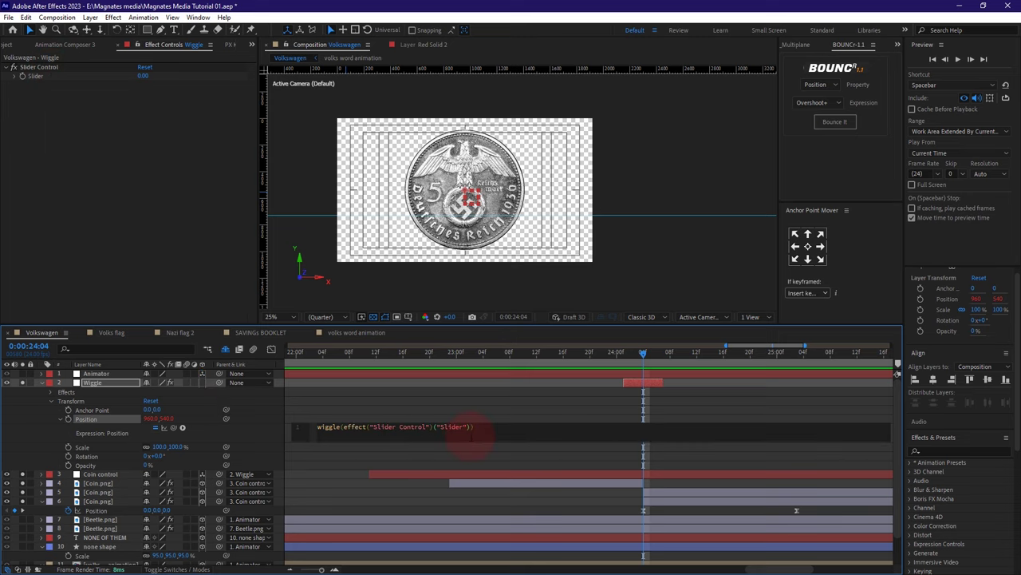
type(",5")
left_click(41, 383)
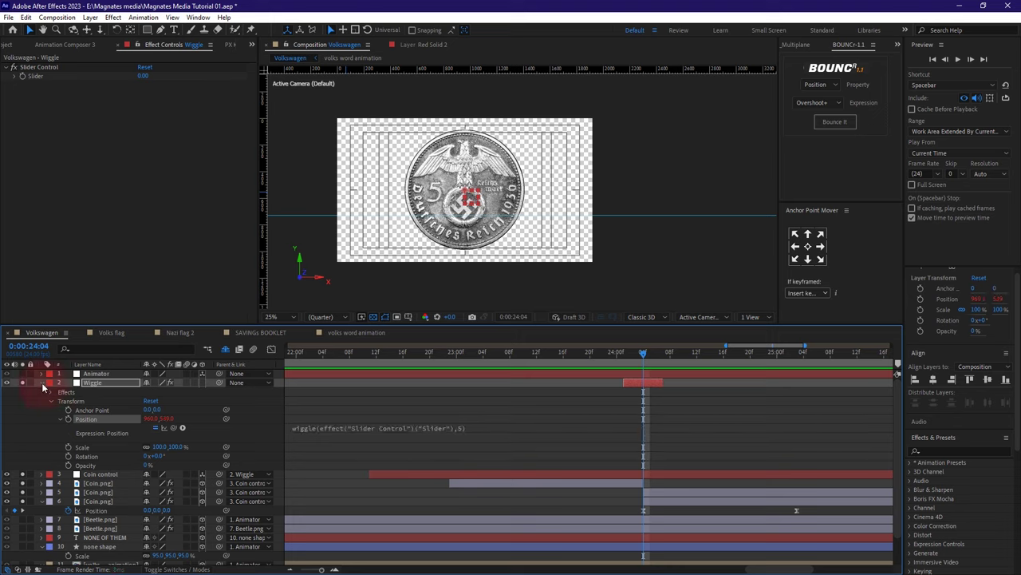
left_click(42, 382)
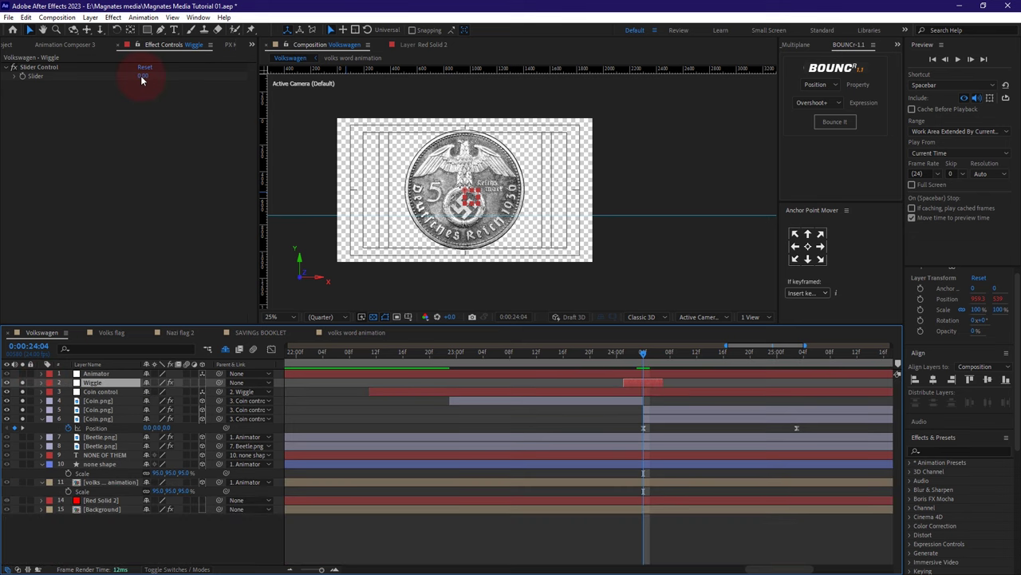
Step: Keyframe the Wiggle null's Slider at 0:00:24:04 with a value of 5
left_click(36, 70)
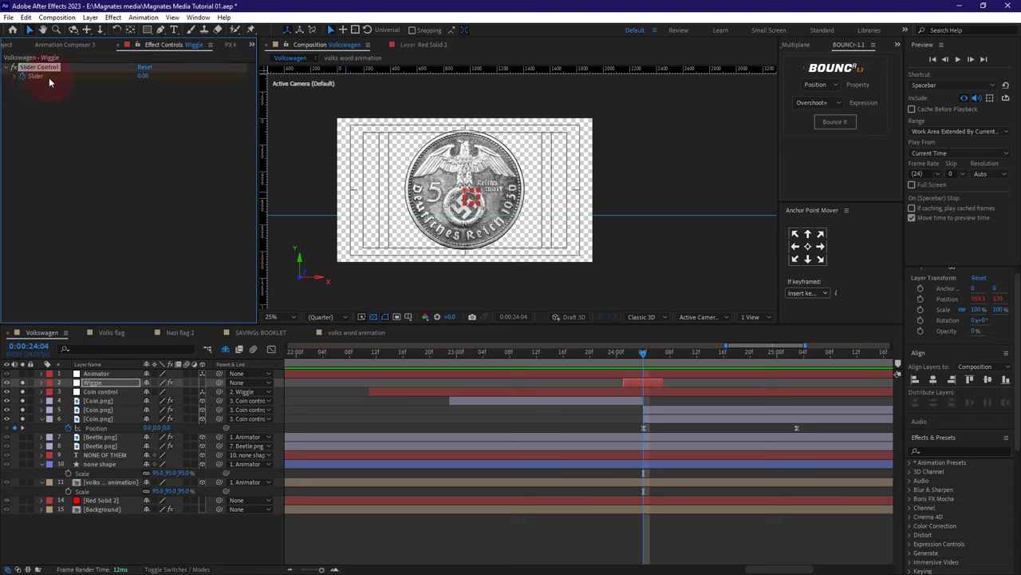
left_click_drag(141, 77, 151, 78)
type("5")
left_click(171, 158)
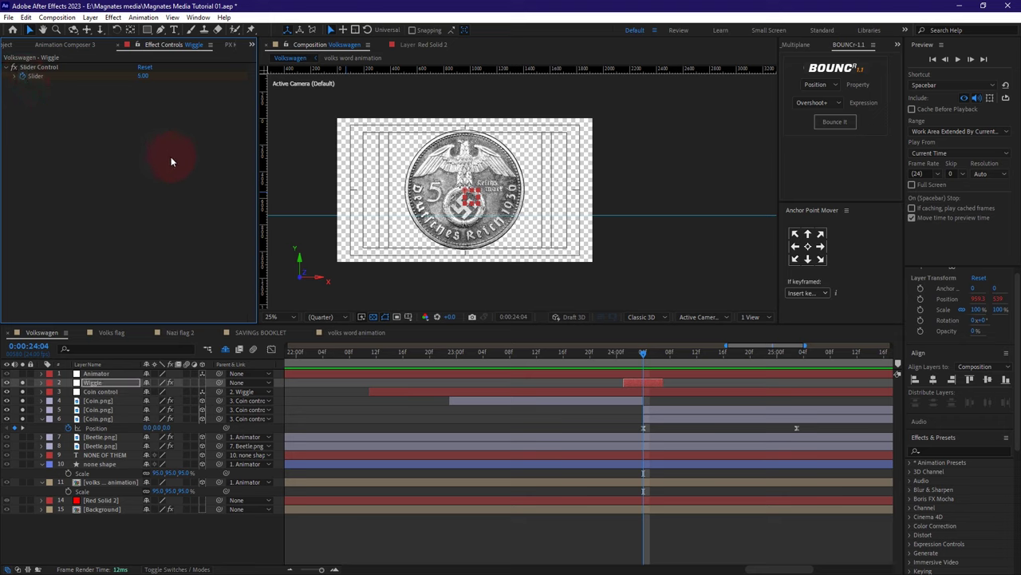
Step: Set the Wiggle null's Slider to 0 at 0:00:24:02
left_click_drag(645, 355, 631, 353)
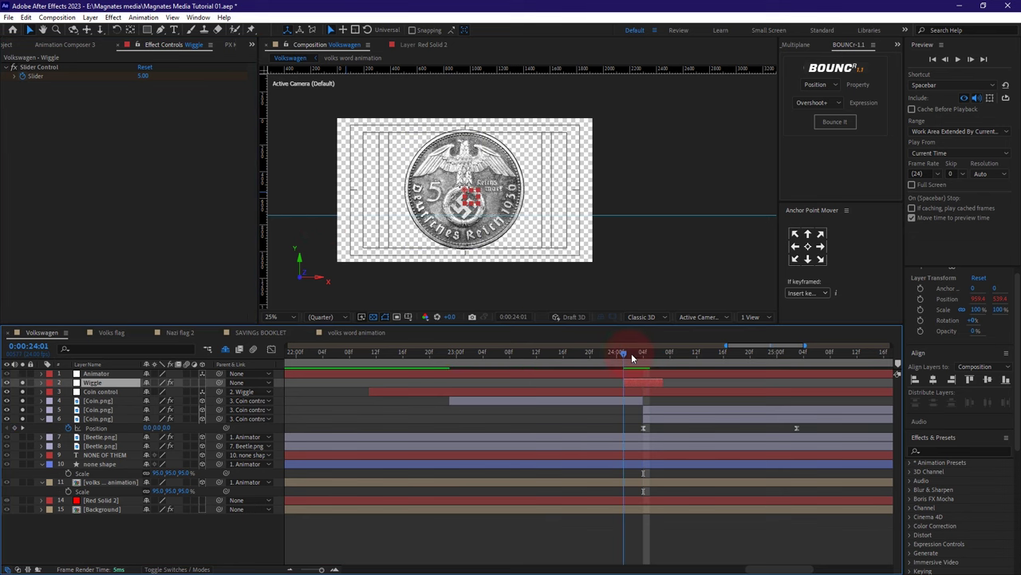
left_click(144, 76)
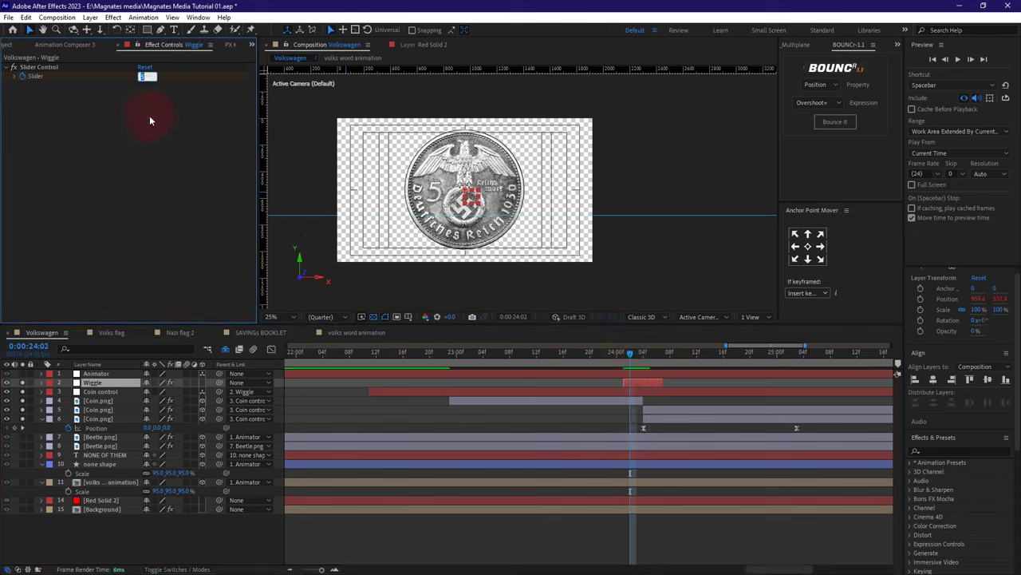
type("0")
key("Return")
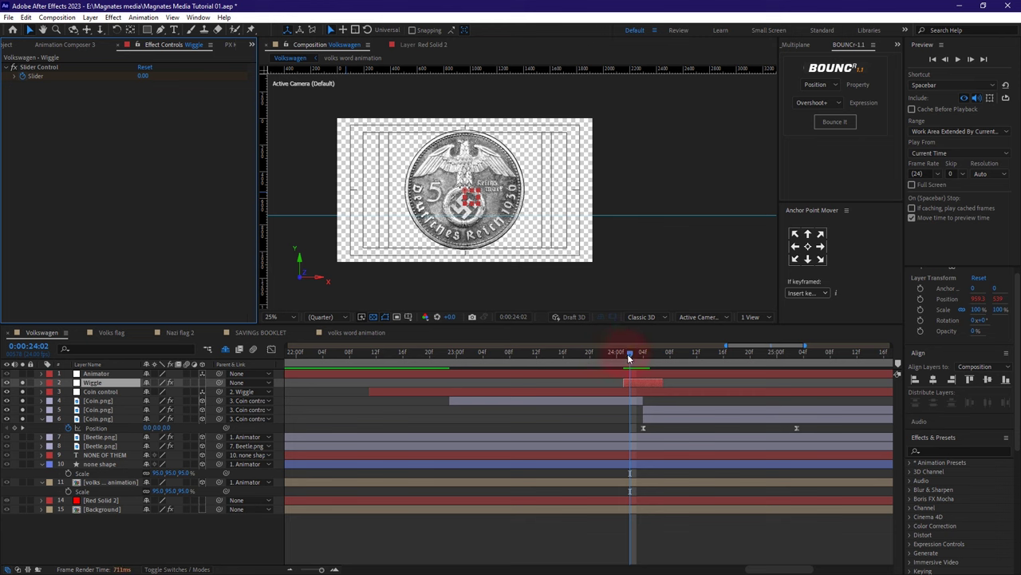
Step: Set the Wiggle null's Slider to 0 at 0:00:24:06 and check the coin's shake
left_click_drag(631, 357, 654, 361)
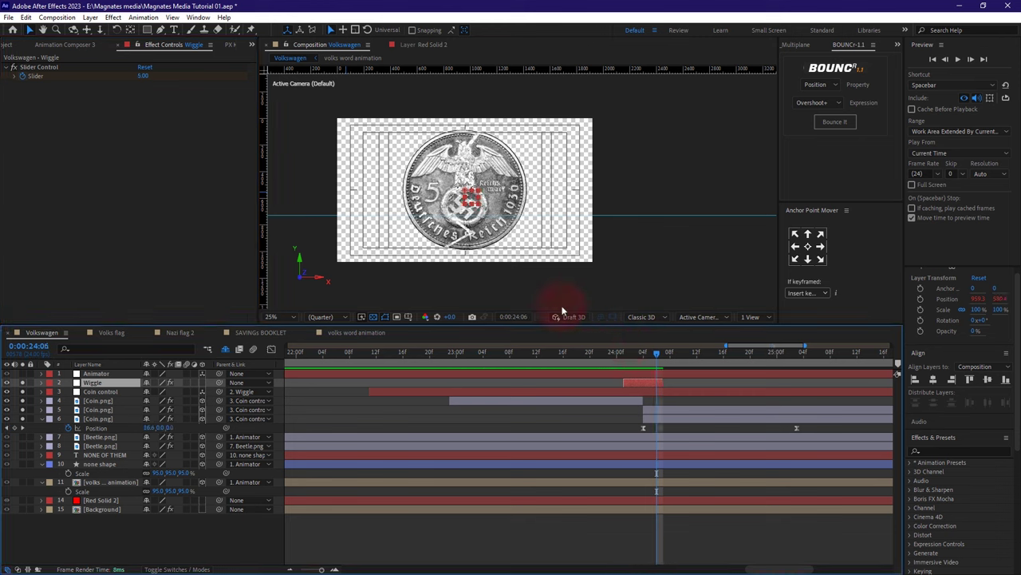
left_click(143, 76)
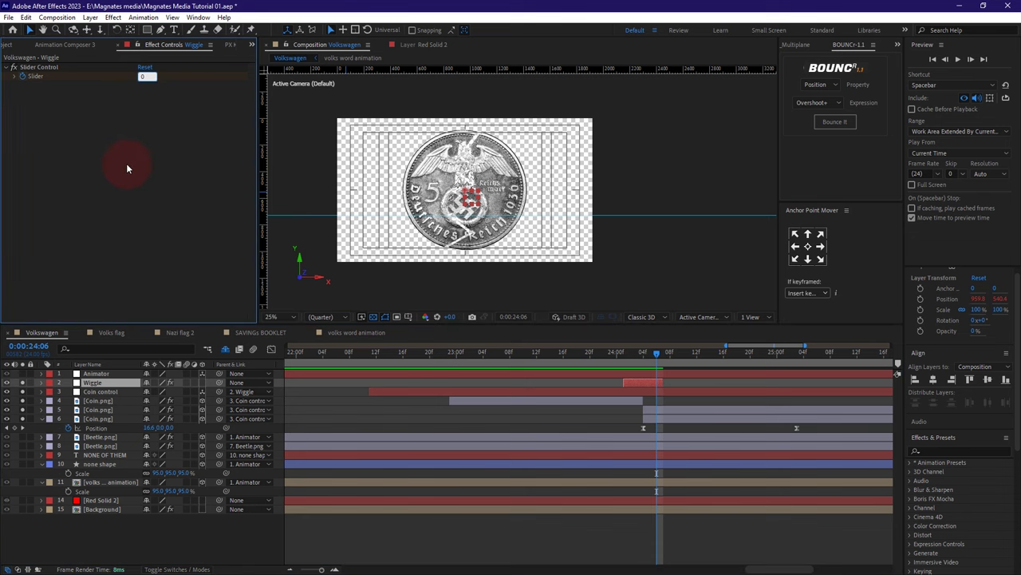
key("Return")
left_click_drag(630, 358, 640, 362)
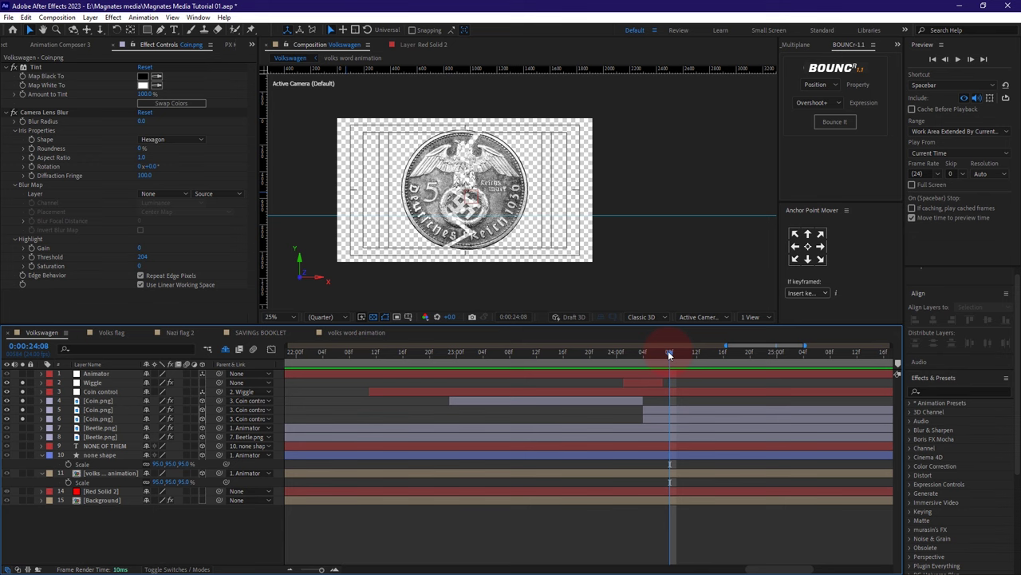
left_click_drag(668, 354, 583, 353)
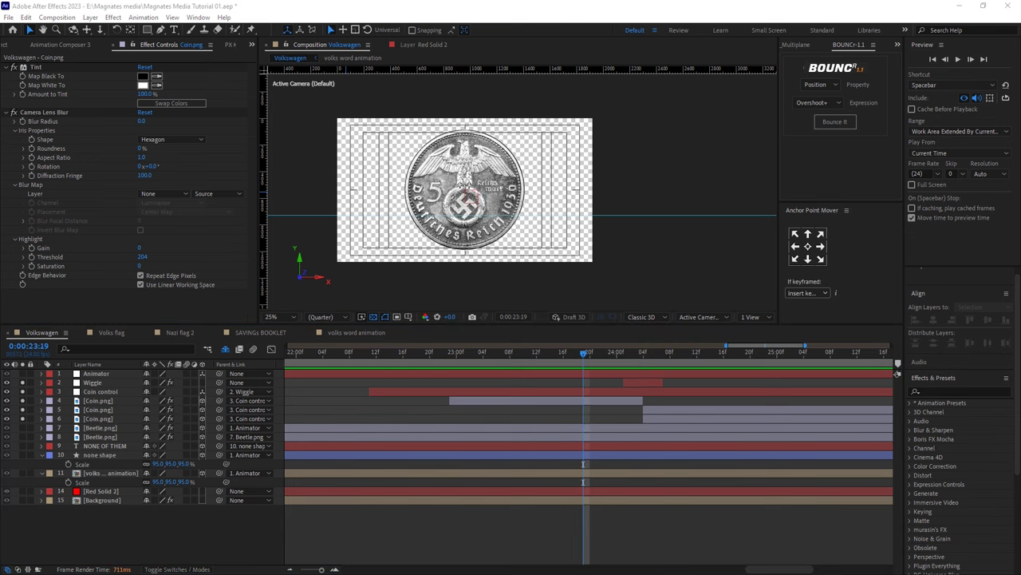
Step: Keyframe the Coin control null's Z Rotation at 0:00:22:17 with a value of 30°
left_click(97, 373)
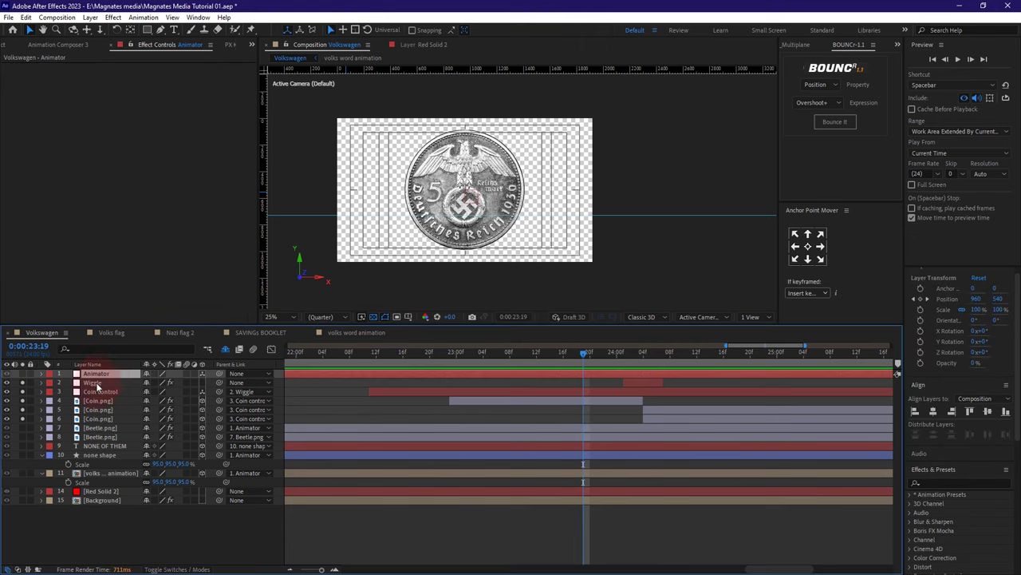
left_click(41, 459)
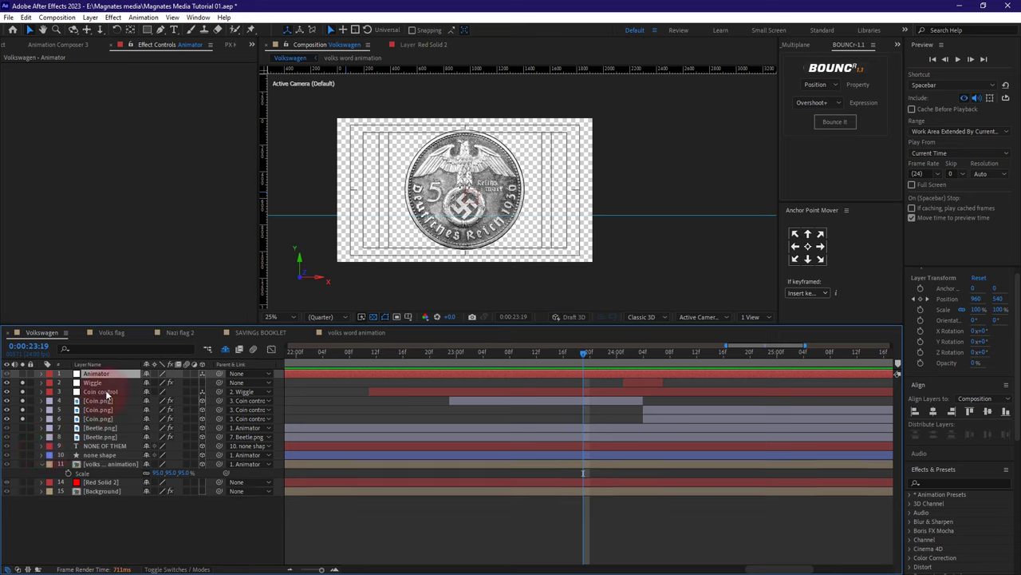
left_click(411, 393)
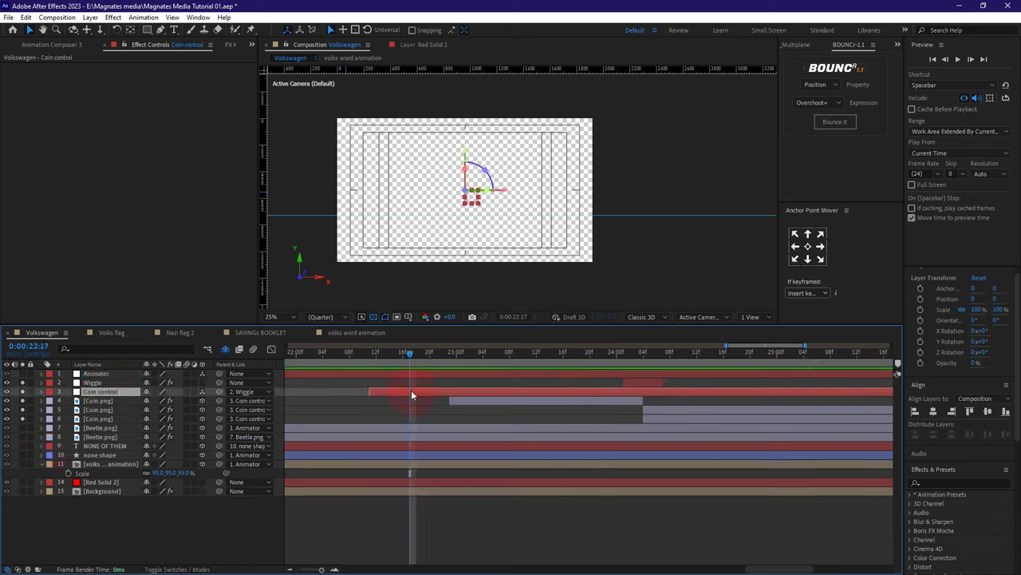
left_click(102, 394)
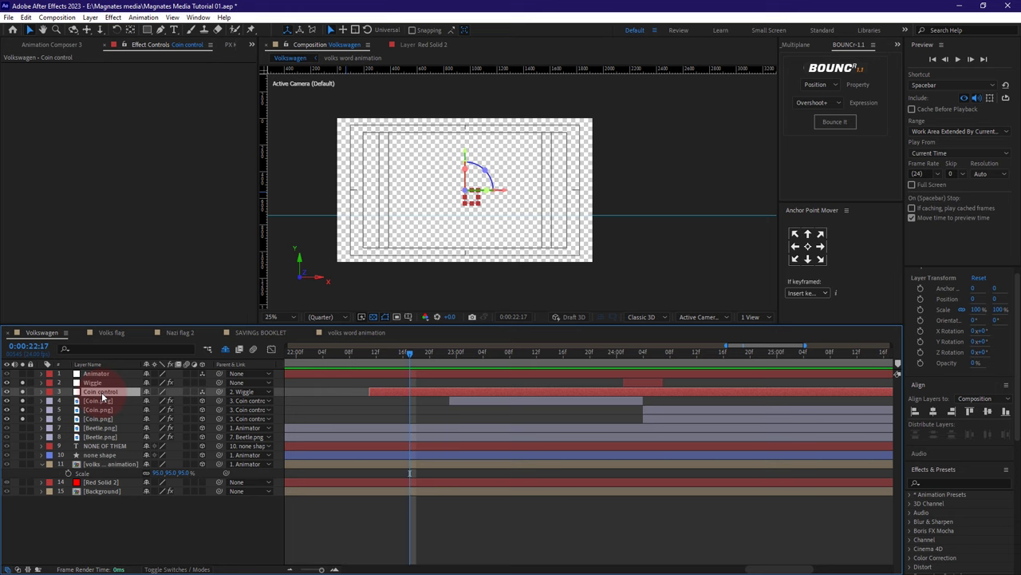
key("r")
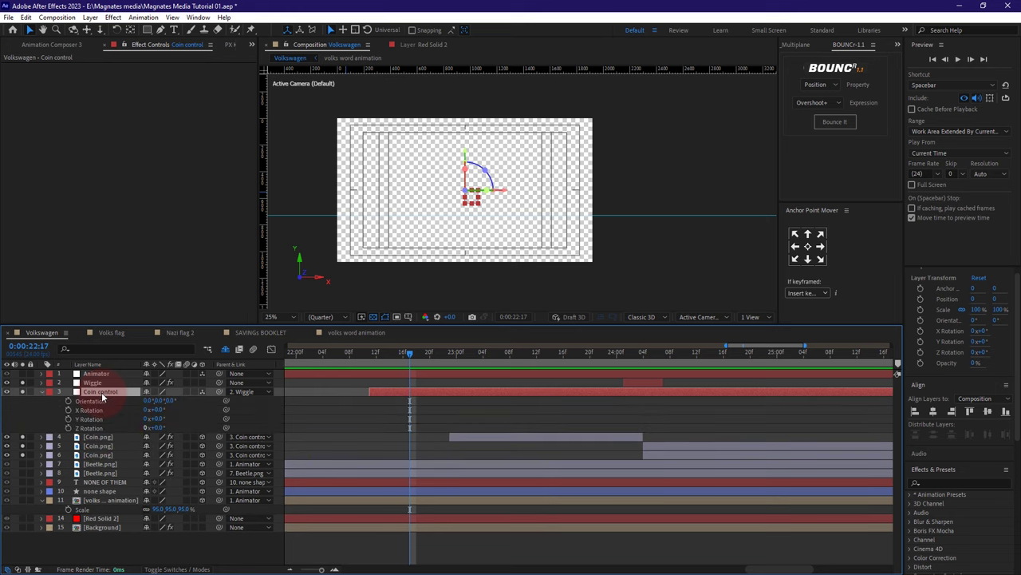
left_click(68, 428)
left_click(160, 427)
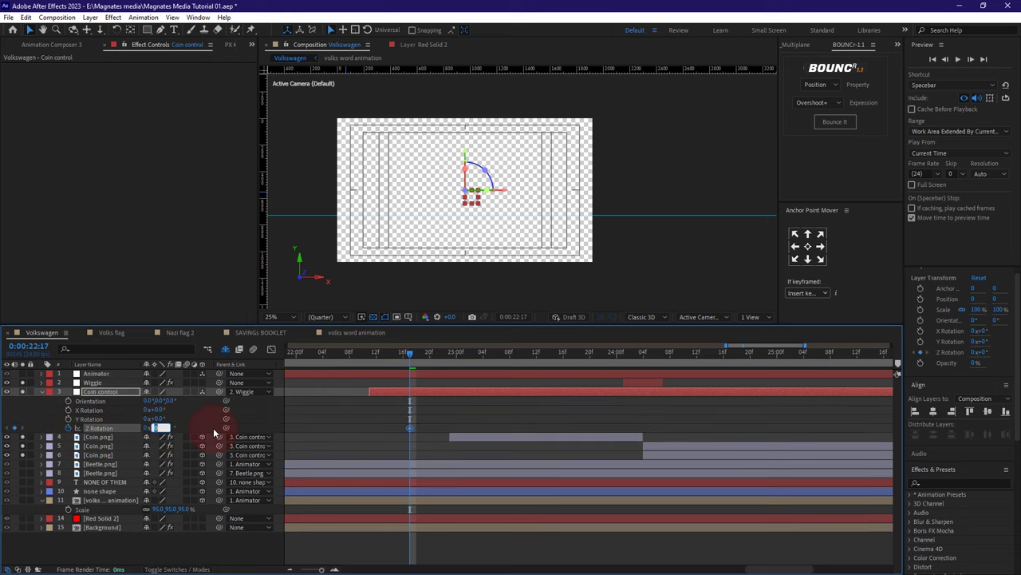
key("Return")
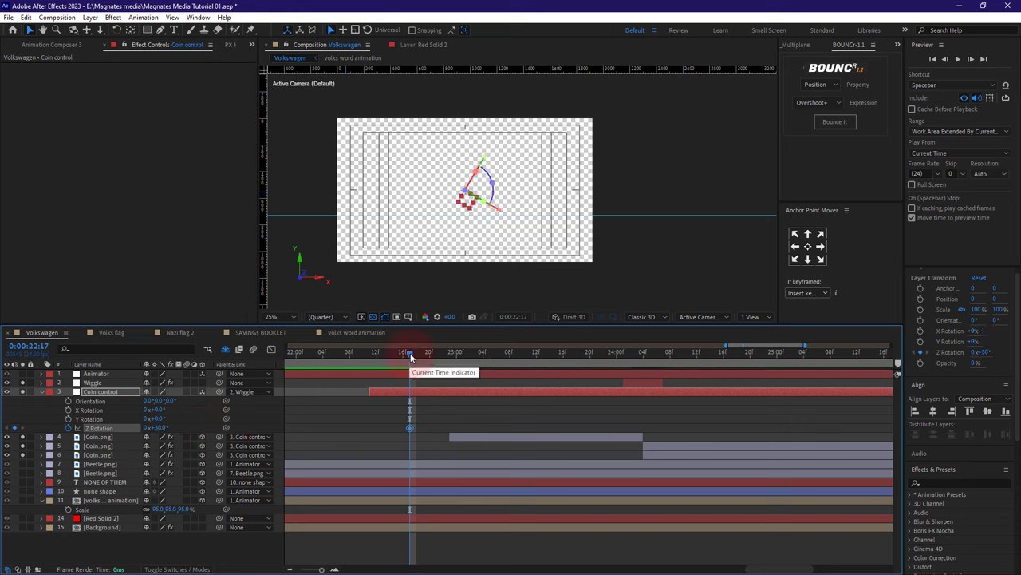
Step: Set the Coin control null's Z Rotation to 0° at 0:00:24:04, where the whole coin layer ends
left_click_drag(411, 357, 640, 436)
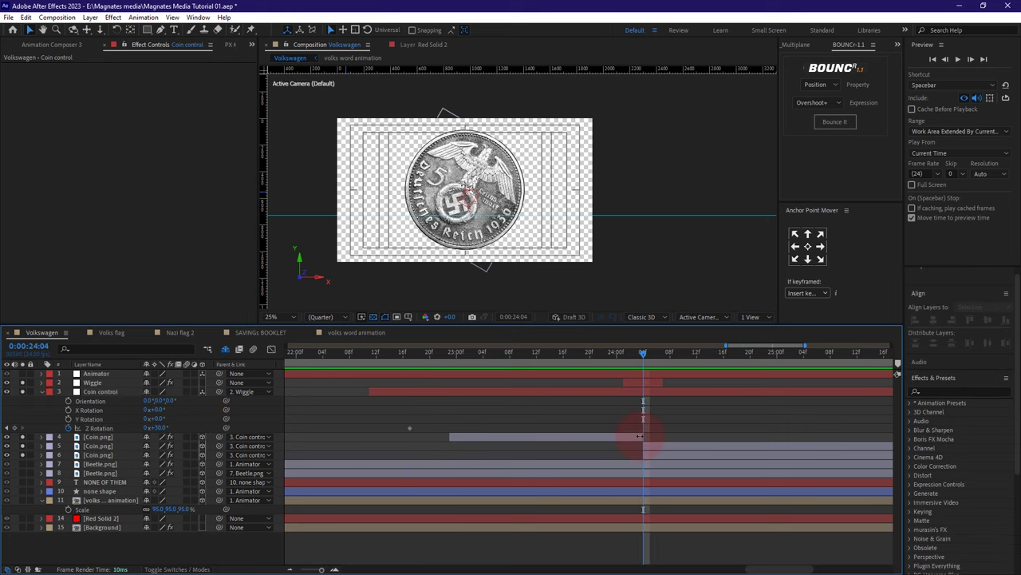
left_click(640, 437)
left_click(311, 435)
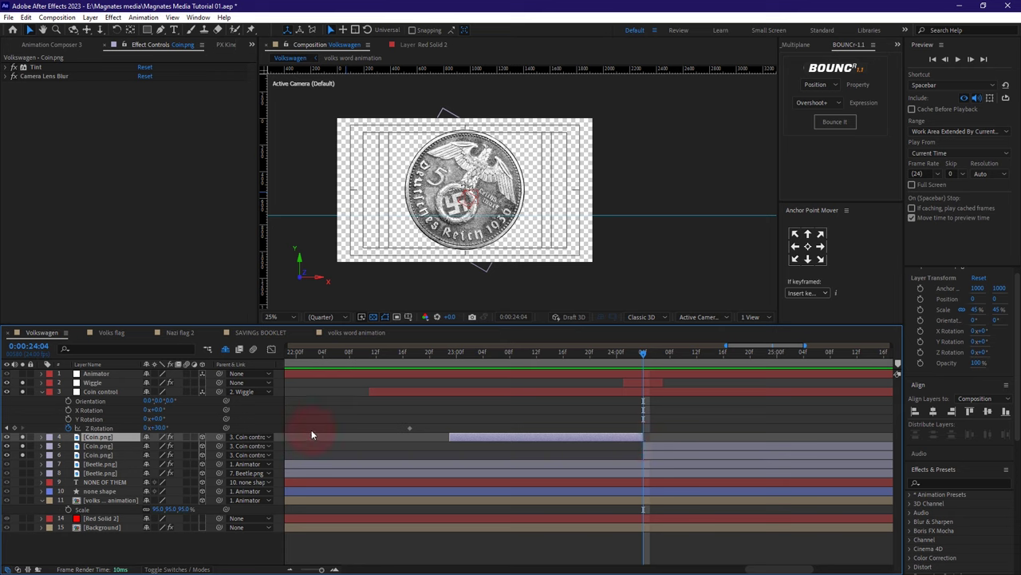
left_click_drag(157, 428, 181, 429)
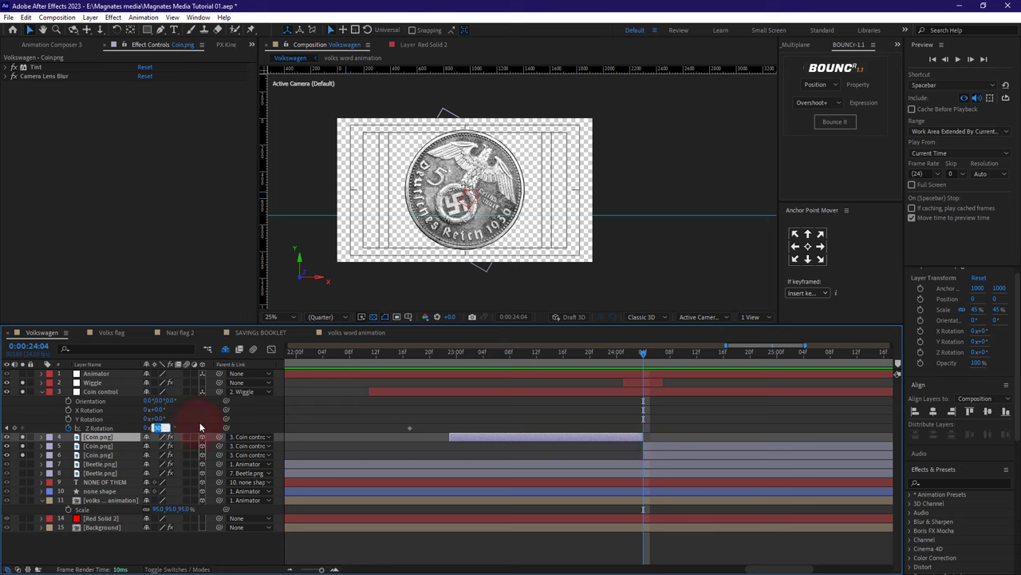
type("0")
key("Return")
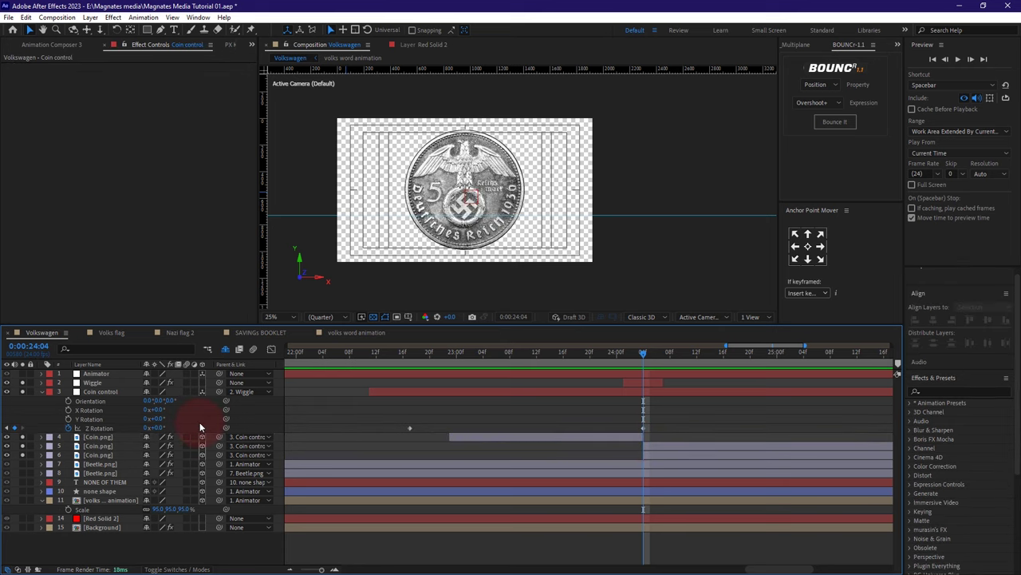
left_click(191, 553)
key("alt+Tab")
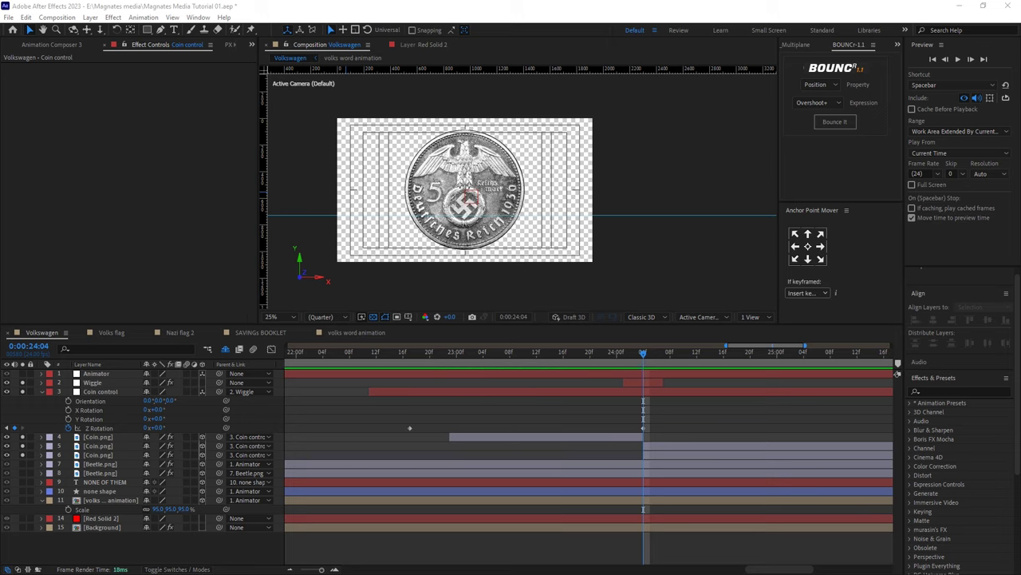
Step: Apply Easy Ease to both Z Rotation keyframes of the Coin control null
left_click_drag(678, 434, 354, 427)
left_click(643, 429)
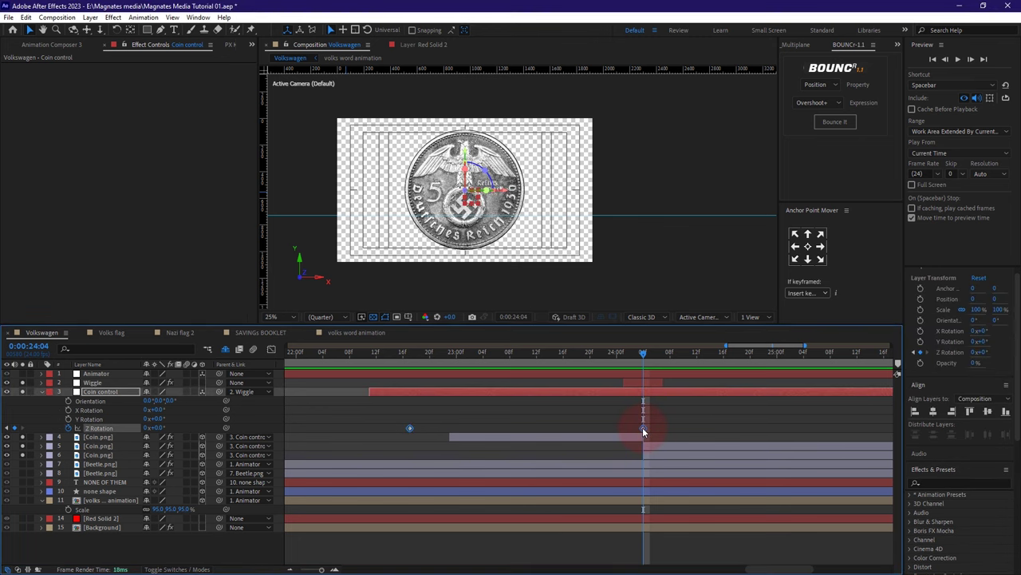
right_click(642, 427)
mouse_move(702, 420)
left_click(822, 455)
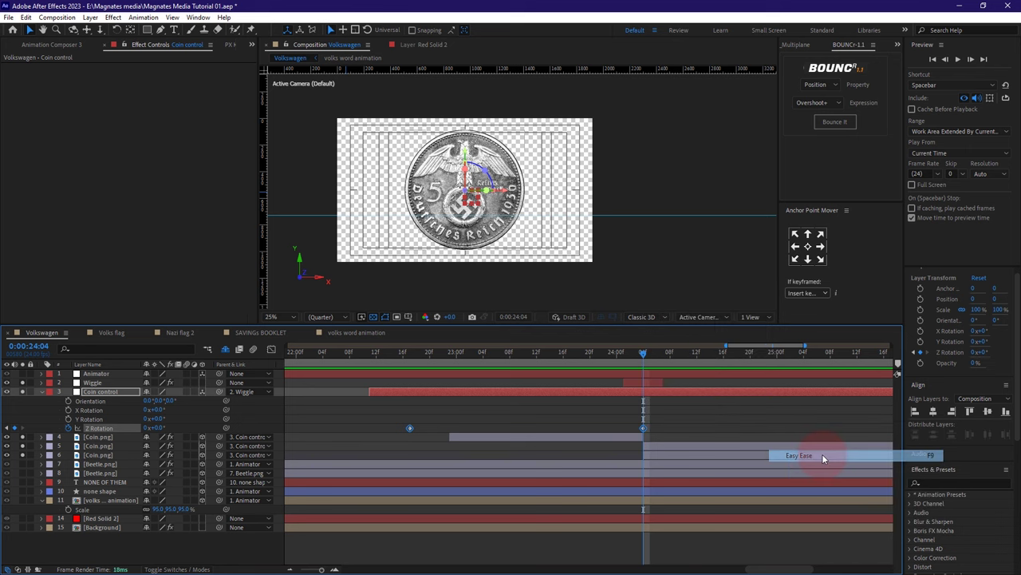
Step: Reshape the Z Rotation speed curve so the coin turns fast at the start and slows gradually into the last keyframe
key("shift+F3")
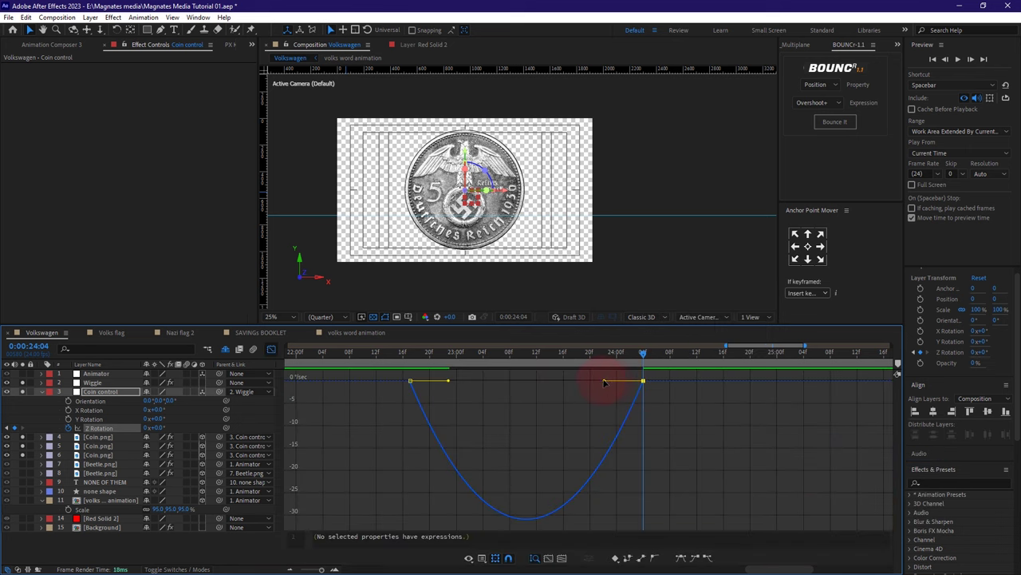
left_click_drag(604, 381, 494, 387)
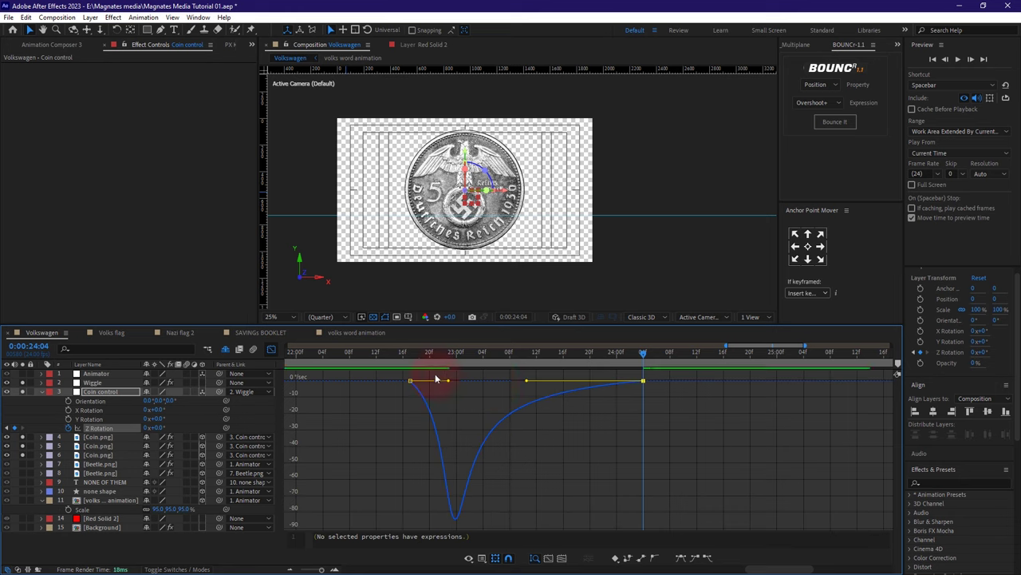
left_click(271, 352)
Step: Change the Coin control null's first Z Rotation keyframe at 0:00:22:17 to -30°
left_click(403, 359)
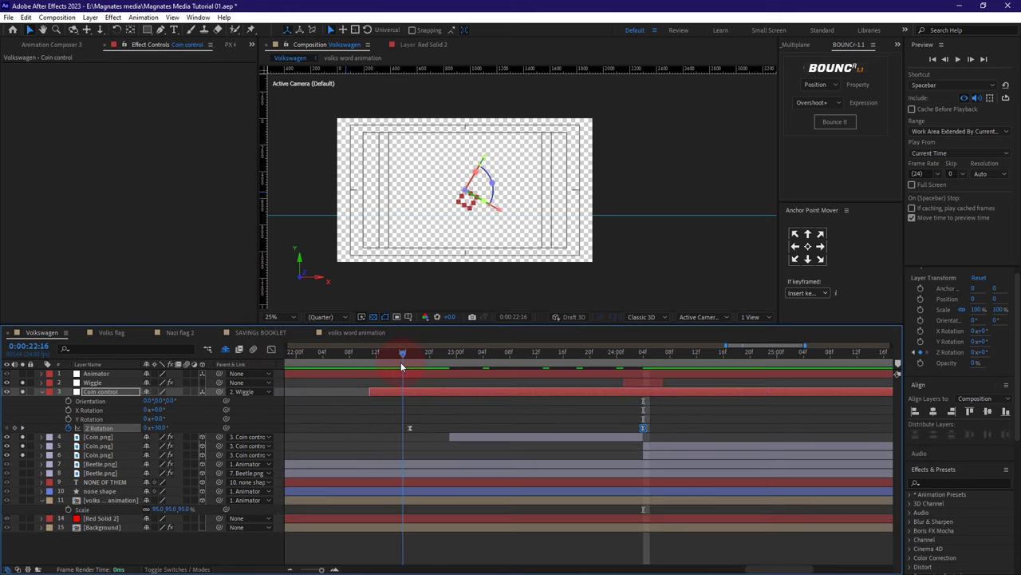
left_click(156, 428)
type("-30")
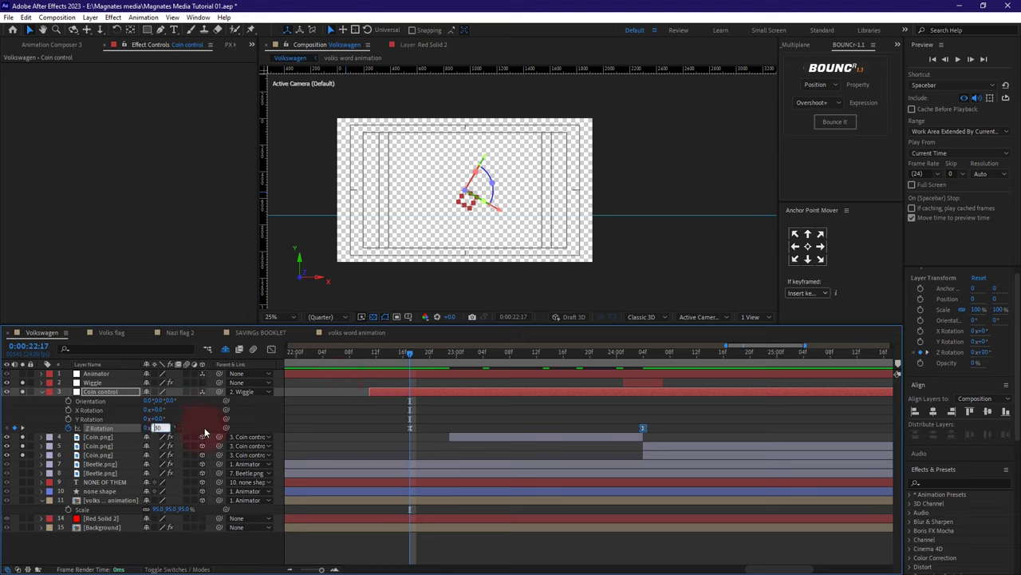
left_click(328, 421)
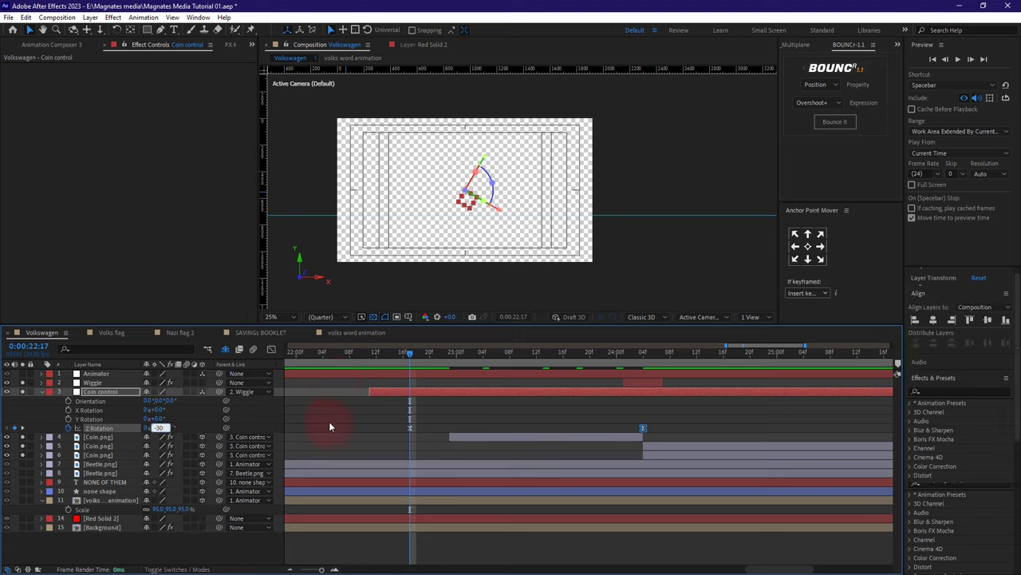
left_click(411, 428)
Step: Add Opacity keyframes of 100% to the whole coin layer at its start, 0:00:22:23, and its last frame, 0:00:24:03
left_click_drag(411, 354, 448, 387)
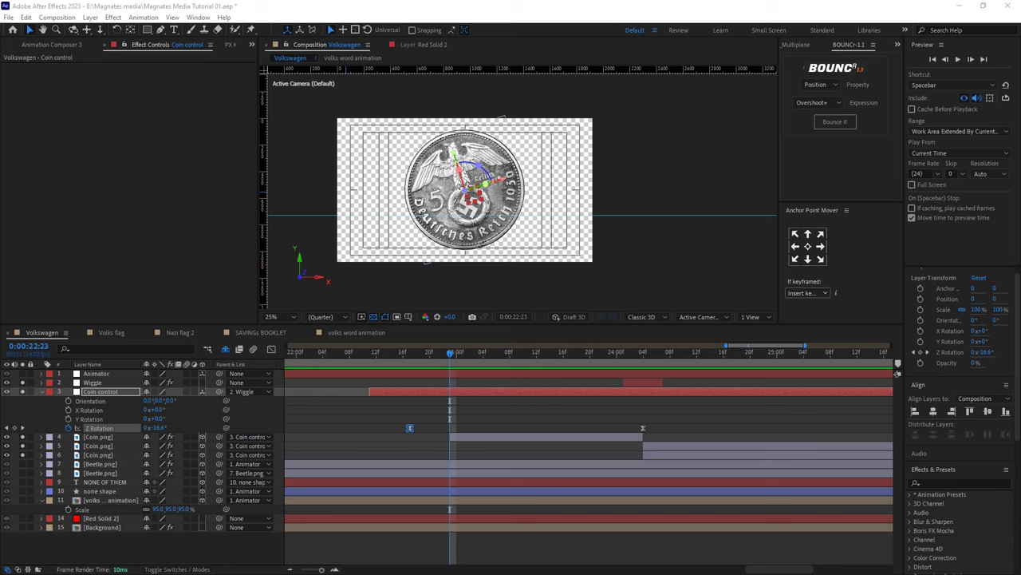
left_click(470, 438)
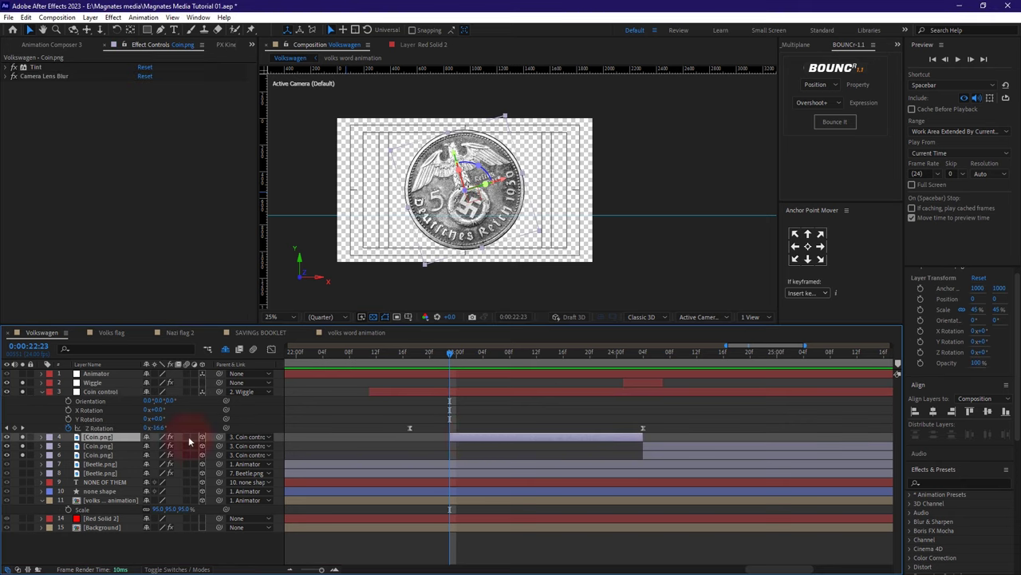
left_click(109, 439)
key("t")
left_click(69, 447)
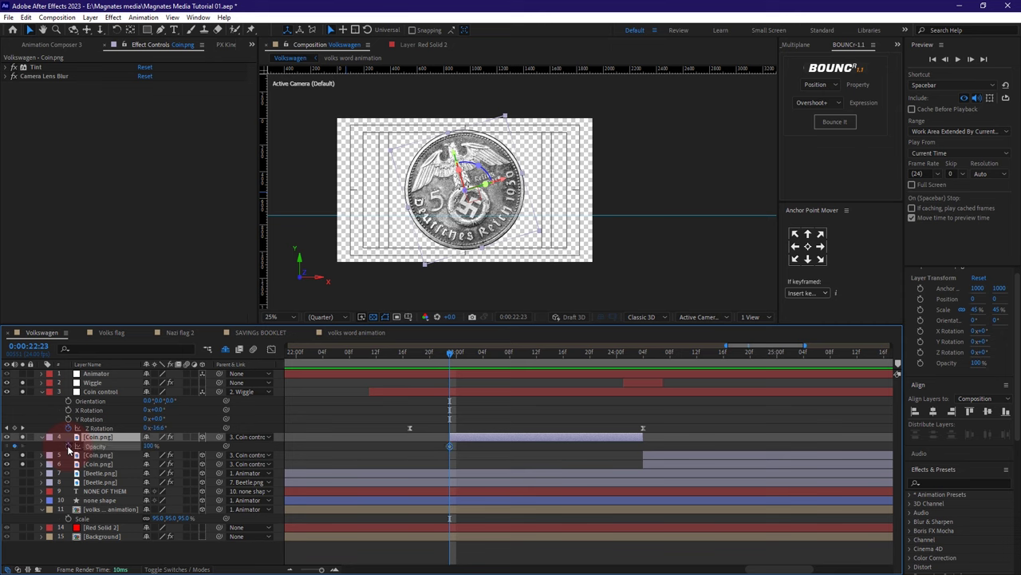
key("o")
left_click(14, 446)
left_click(8, 445)
Step: Set the whole coin layer's Opacity to 0% at 0:00:22:23 and check the fade-in
left_click(149, 449)
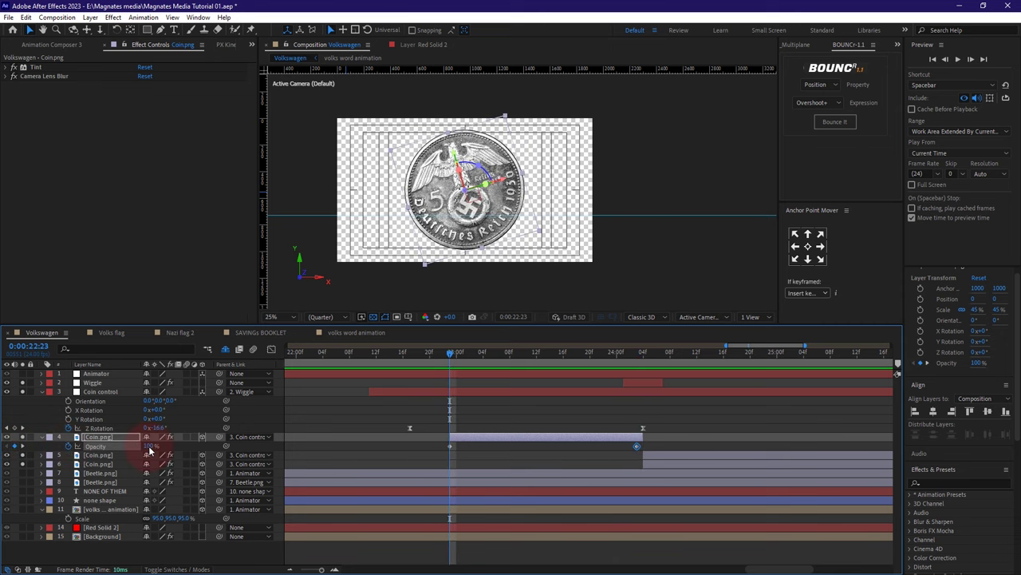
type("0")
key("Return")
left_click(470, 355)
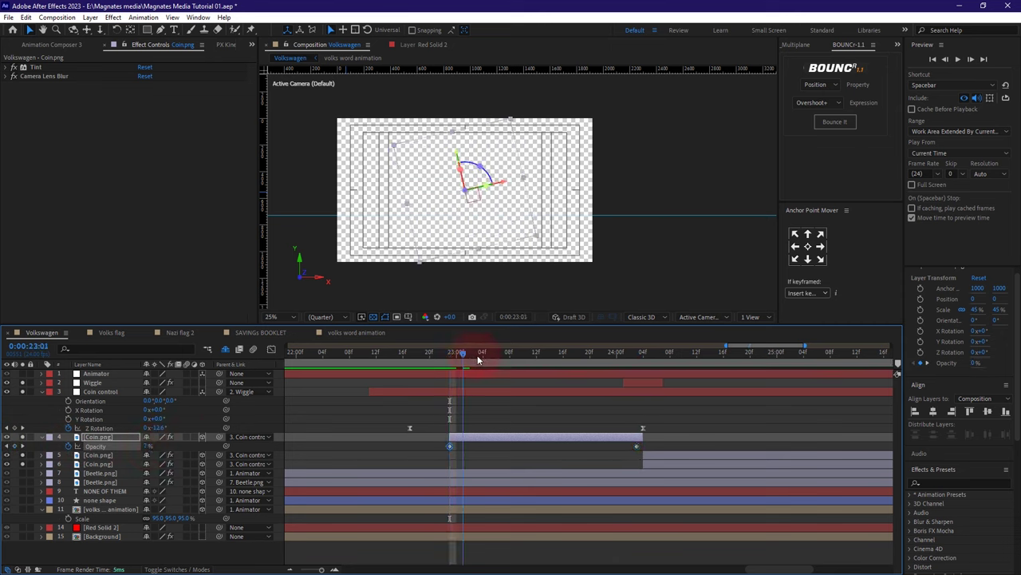
left_click_drag(514, 360, 640, 372)
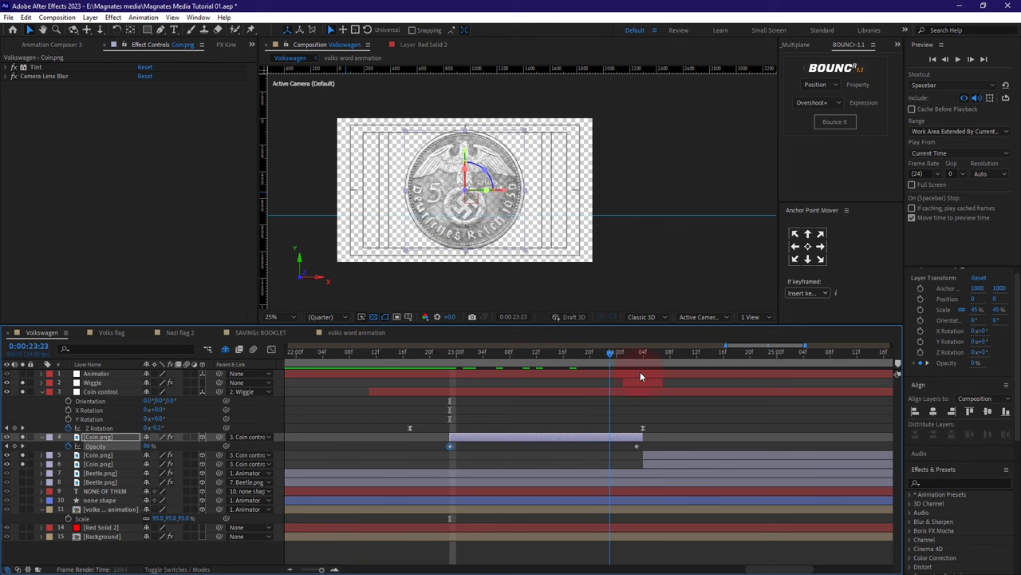
Step: Set the Camera Lens Blur radius of the whole coin layer to 20 at 0:00:22:23
left_click(7, 446)
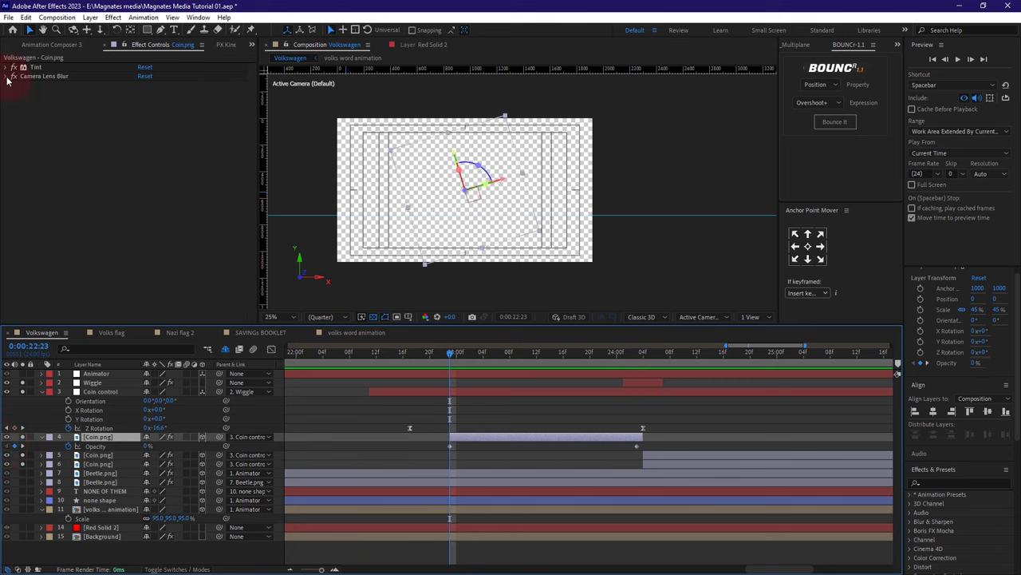
left_click(8, 76)
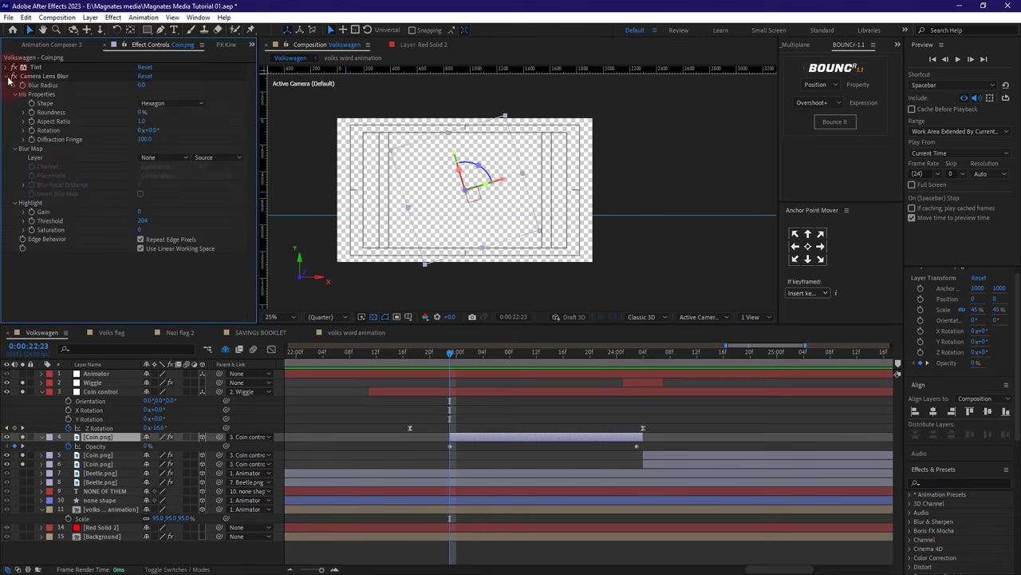
left_click(143, 85)
type("20")
left_click(128, 280)
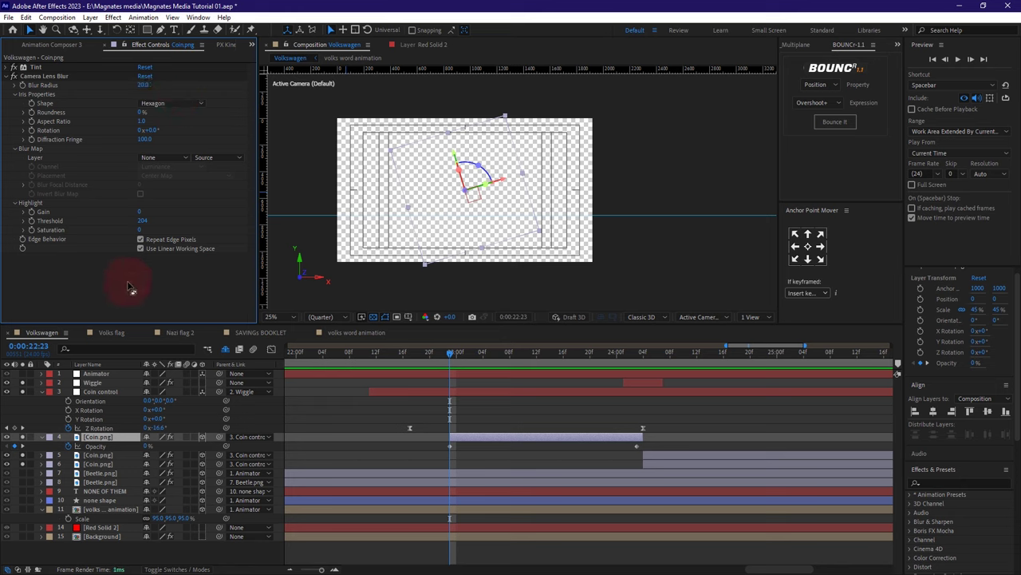
Step: Set the whole coin layer's Camera Lens Blur radius to 0 at the last Opacity keyframe, 0:00:24:03
left_click(23, 445)
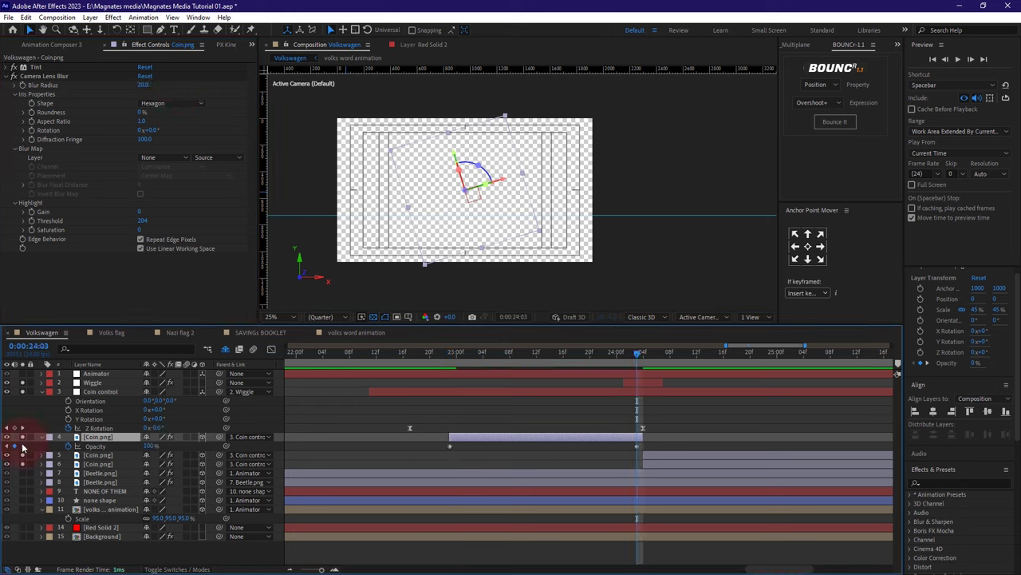
left_click(144, 86)
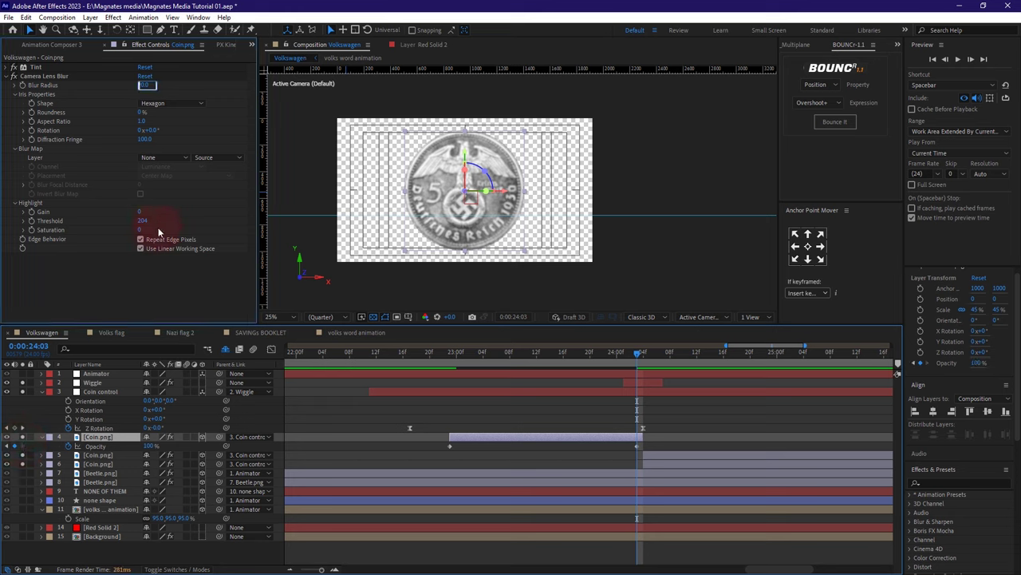
type("0")
left_click(148, 283)
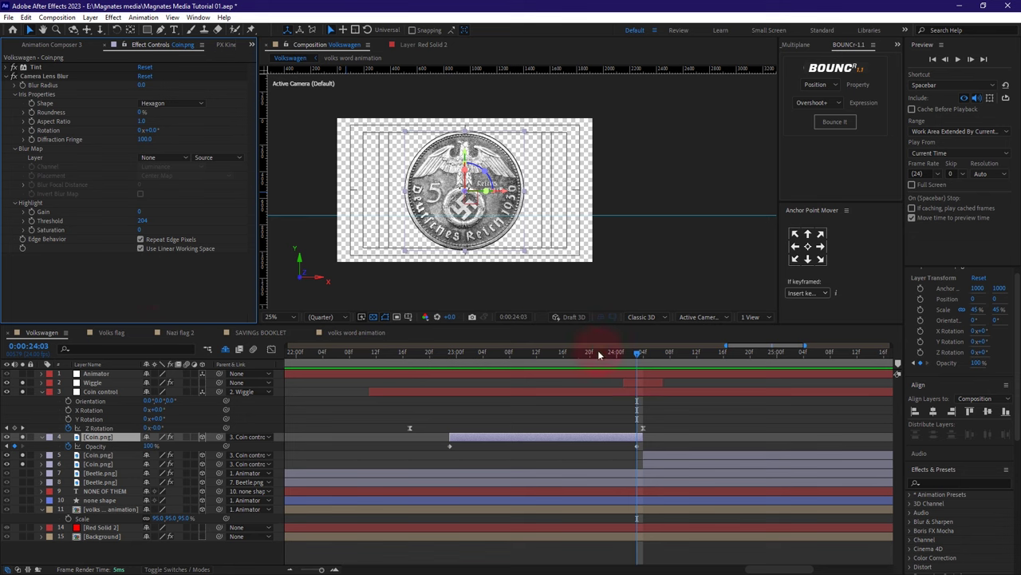
Step: Remove the Camera Lens Blur effect from both split coin layers
left_click_drag(638, 360, 690, 360)
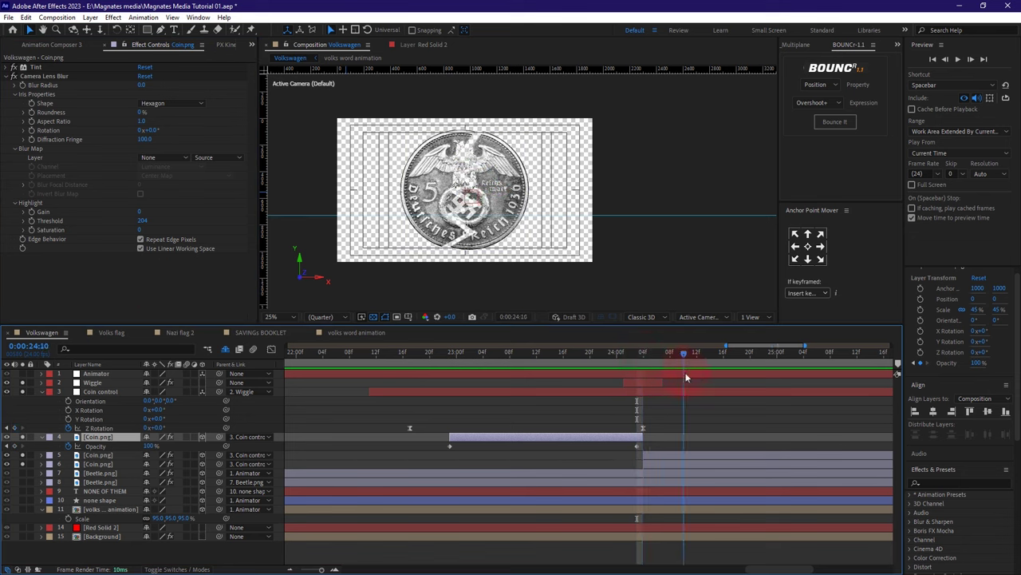
left_click(659, 454)
left_click(42, 113)
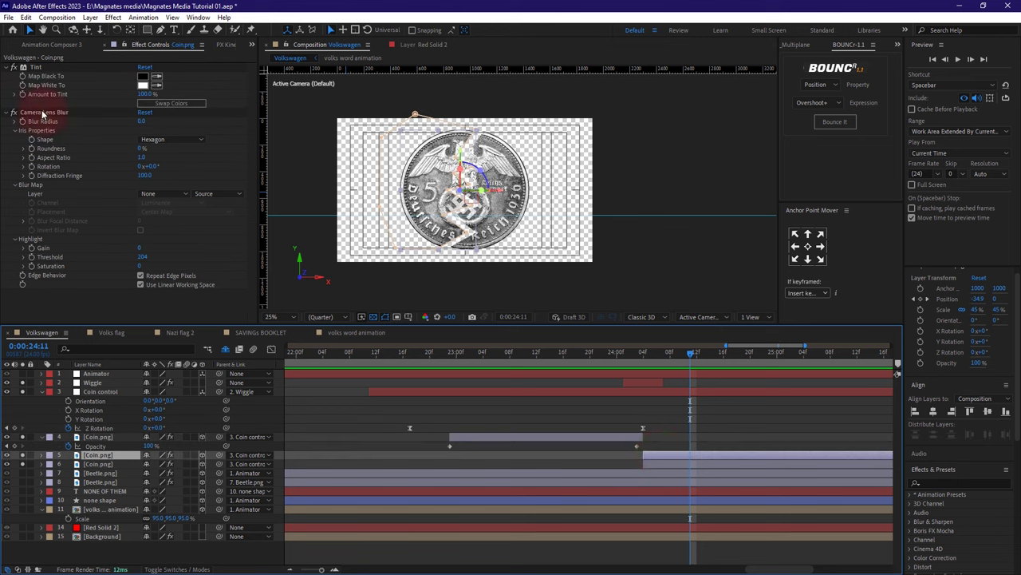
key("Delete")
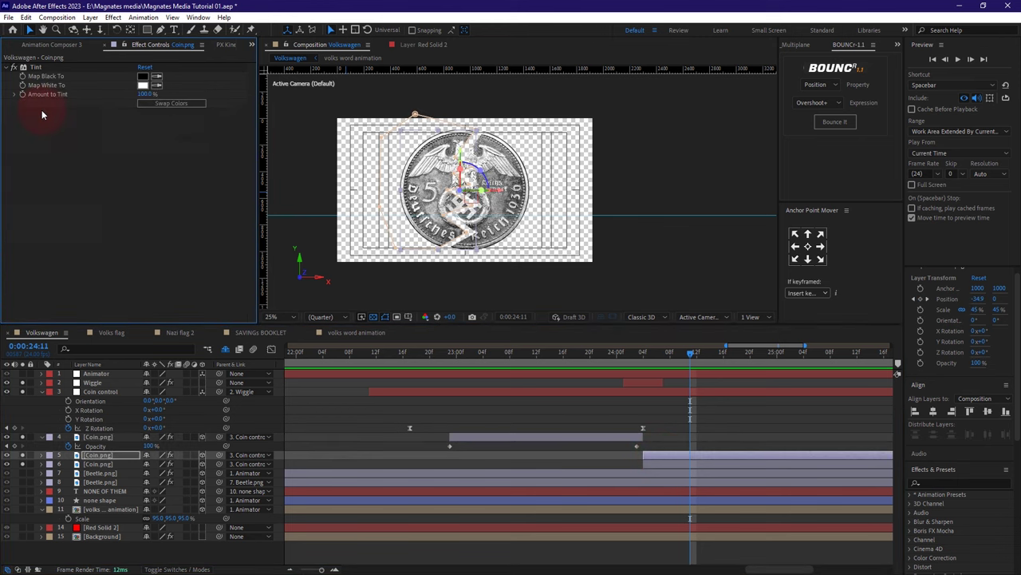
left_click(665, 466)
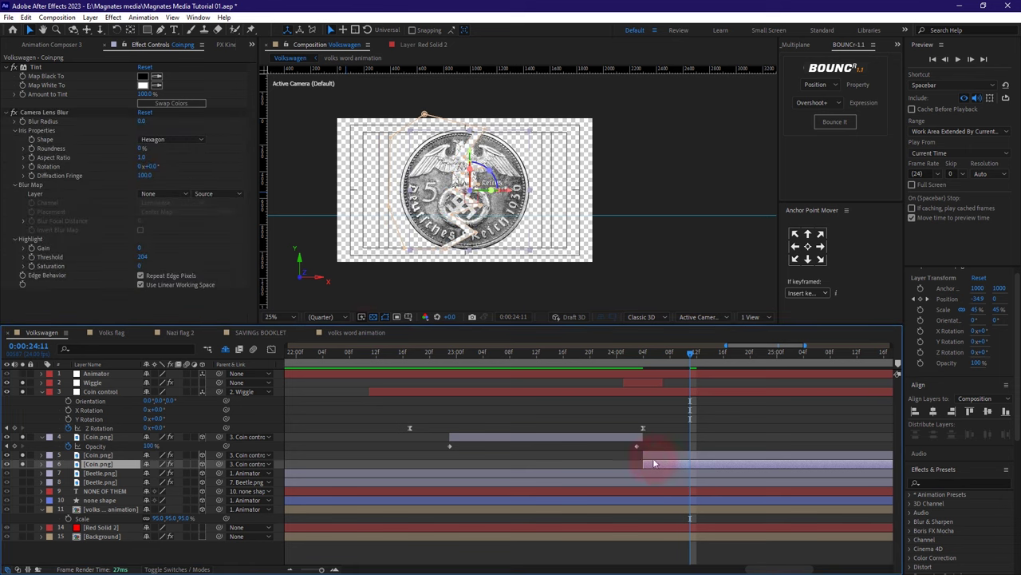
left_click(48, 114)
key("Delete")
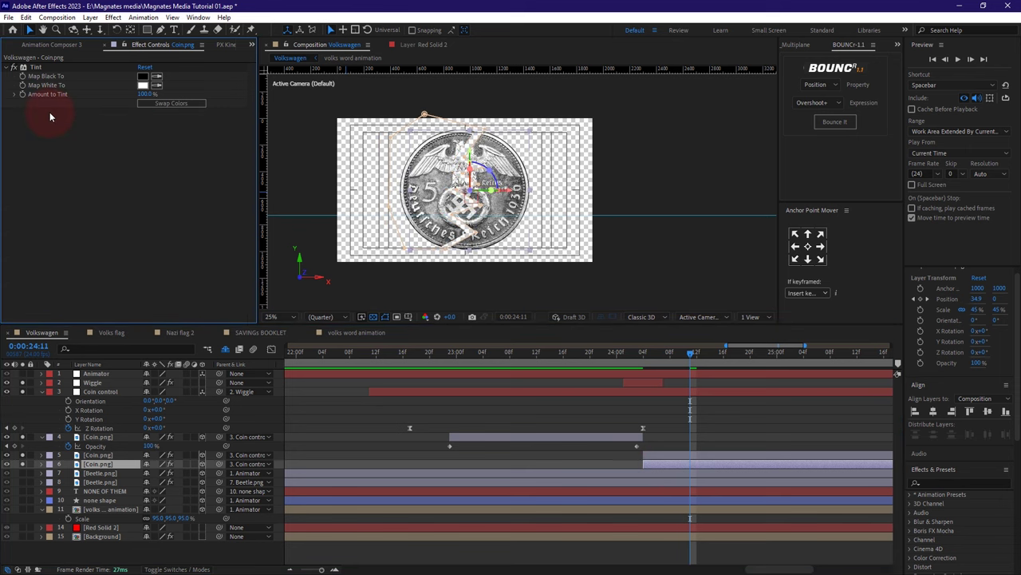
Step: Set the Coin control null's Scale to 55%
left_click(42, 437)
left_click(99, 391)
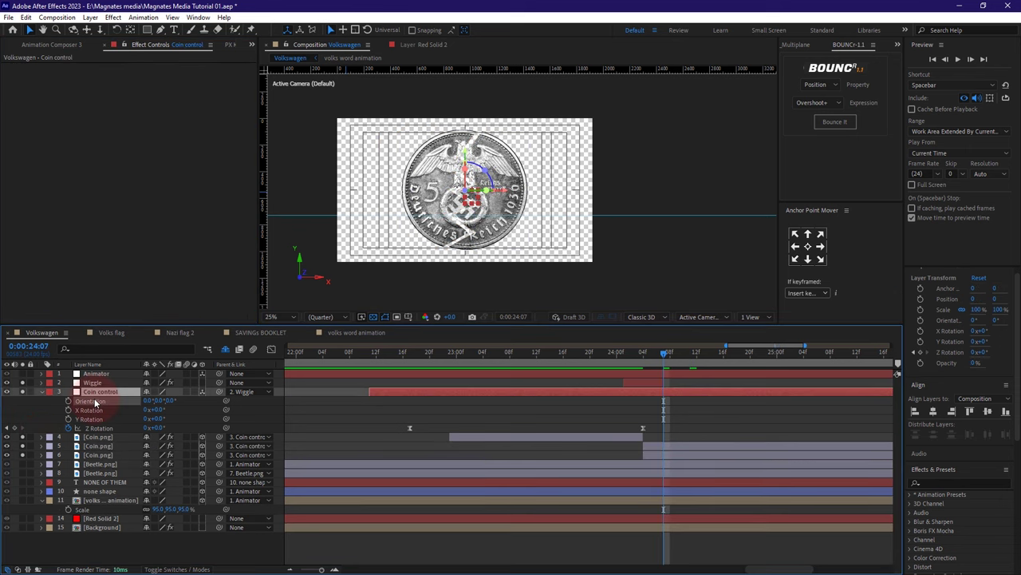
key("s")
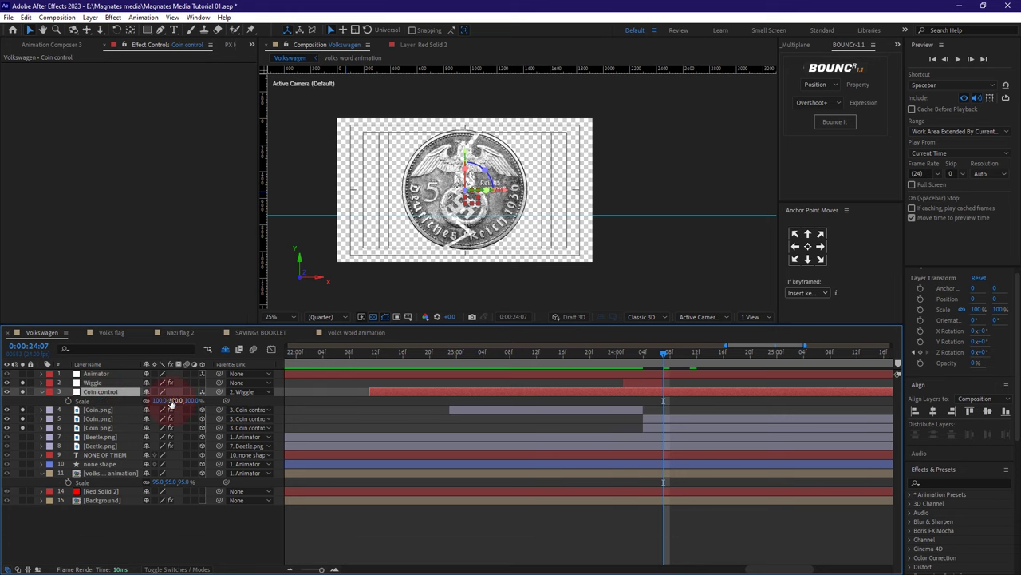
left_click(159, 400)
type("60")
key("Return")
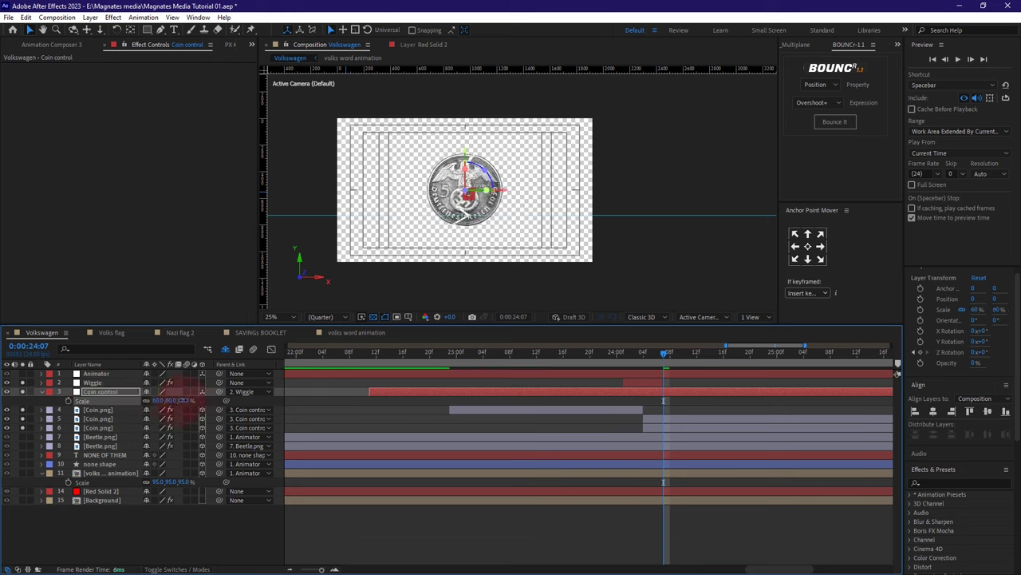
left_click(190, 399)
left_click(60, 400)
left_click(41, 392)
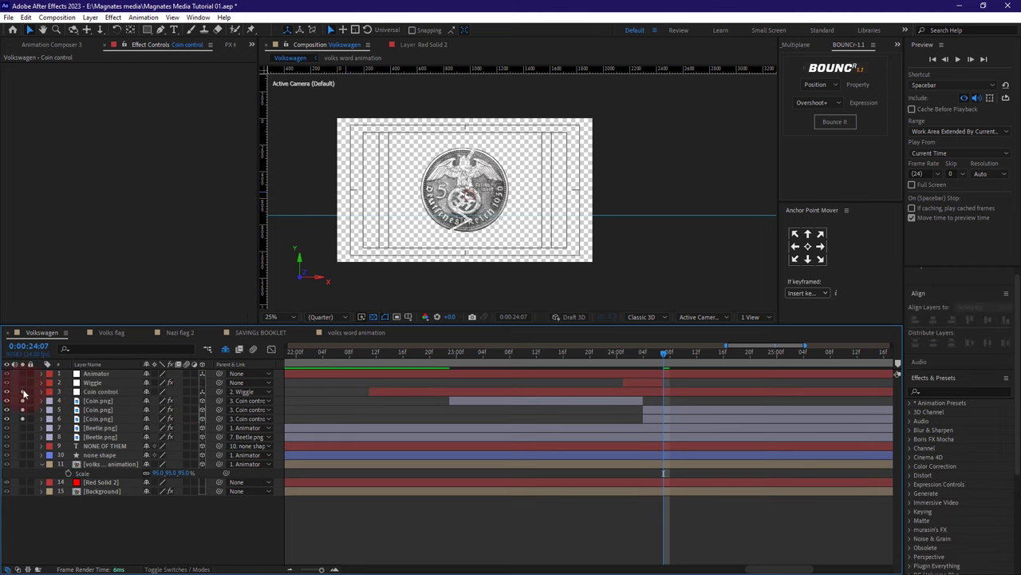
Step: Turn off solo for the coin layers and set the Coin control null's Z Position to -450
left_click(22, 391)
left_click(109, 391)
key("p")
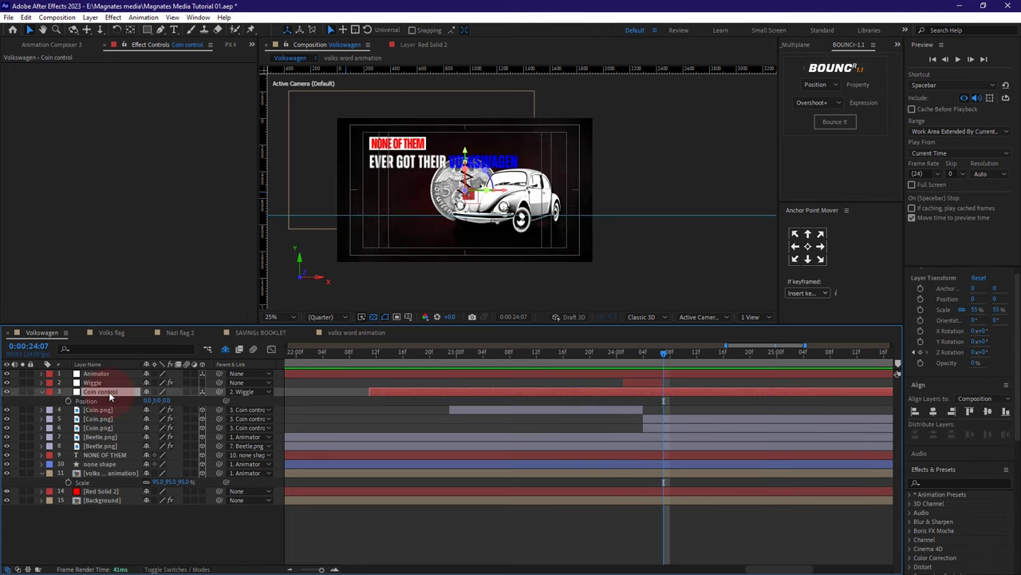
left_click_drag(166, 401, 125, 406)
left_click(169, 399)
type("-450")
left_click(180, 533)
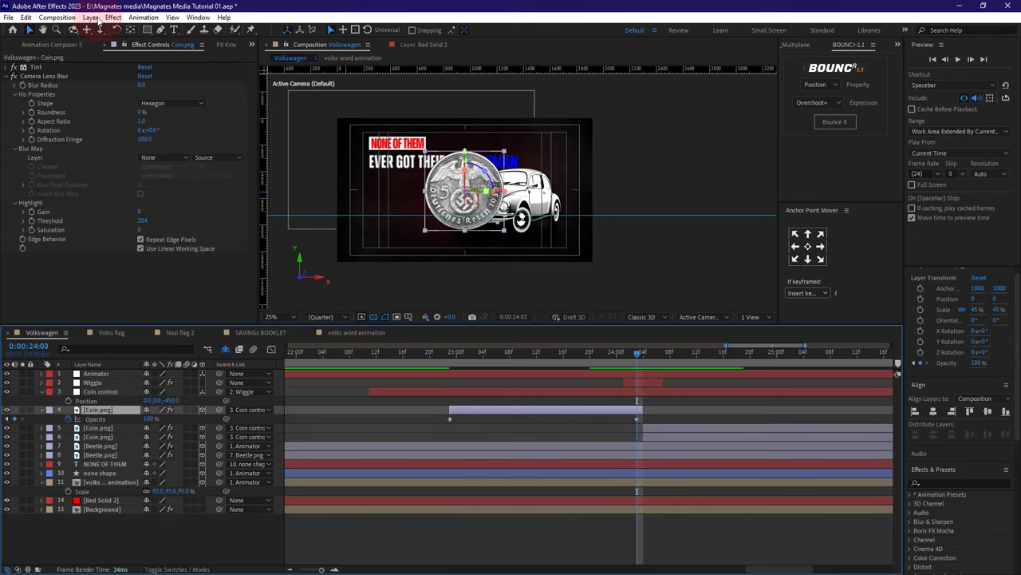
Step: Create an adjustment layer and place it below the three coin layers, directly above the Beetle layers
left_click(91, 18)
mouse_move(105, 30)
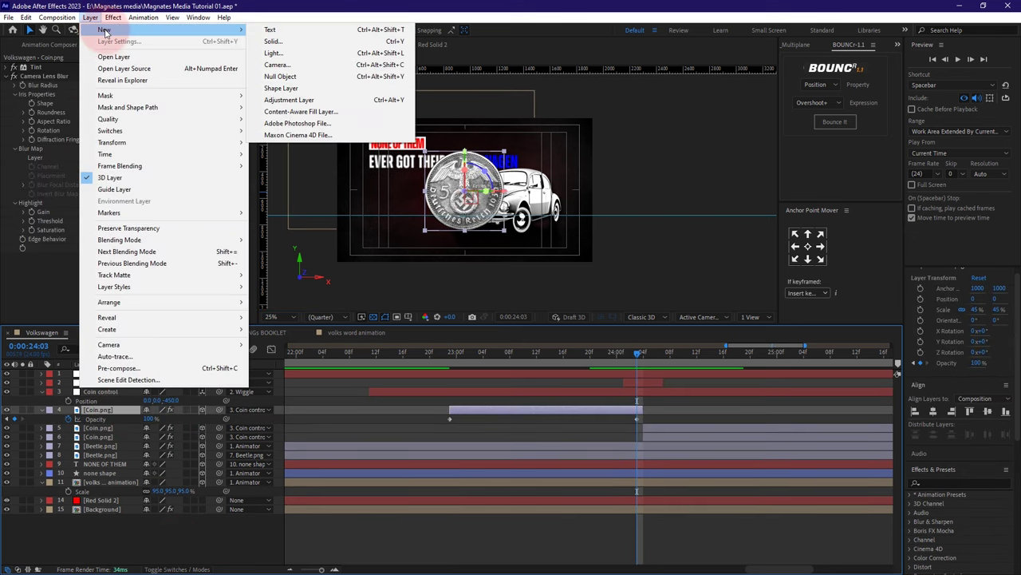
left_click(289, 100)
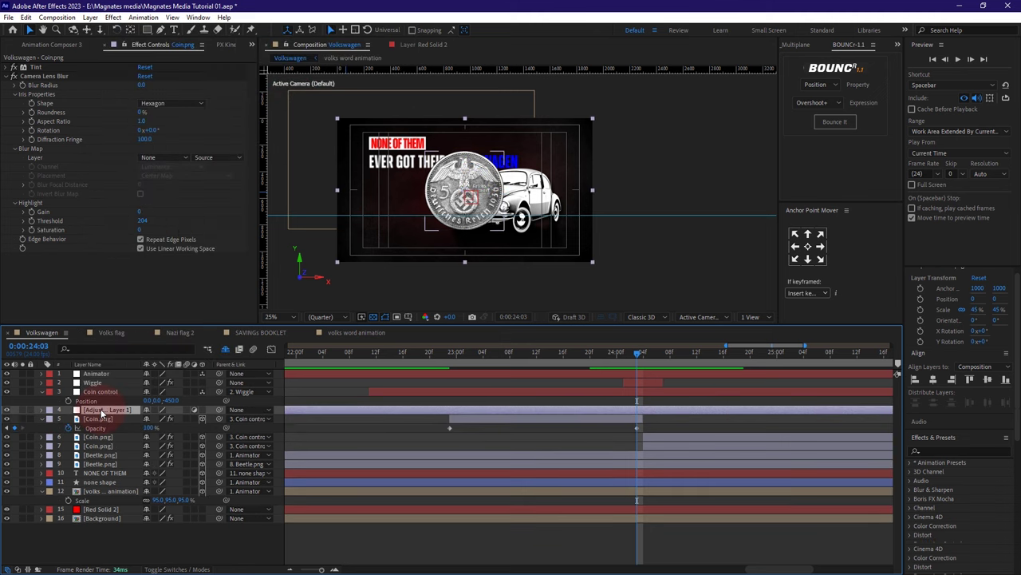
left_click(101, 413)
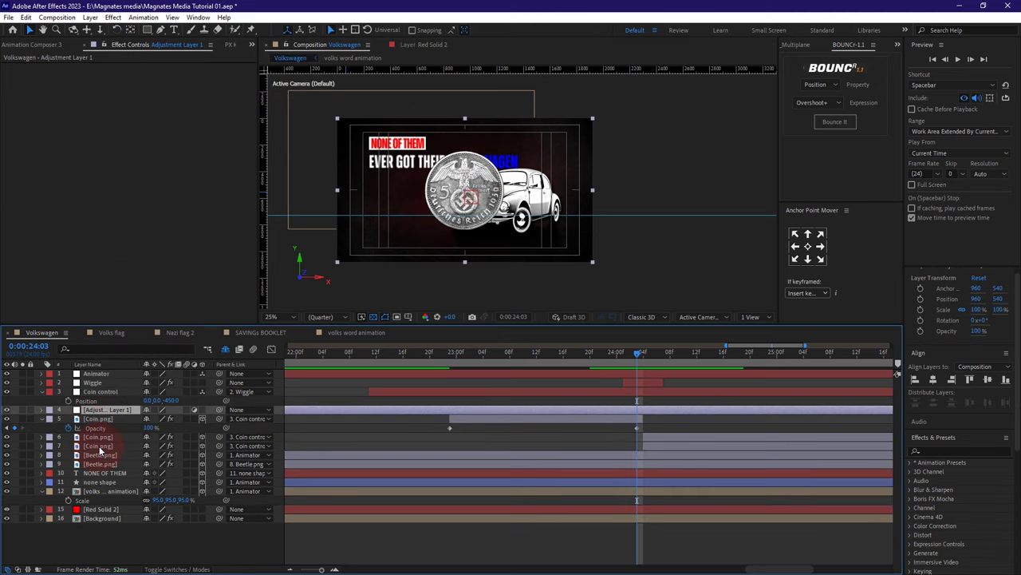
left_click_drag(100, 451, 98, 448)
Step: Trim the adjustment layer's start to 0:00:22:23, where the whole coin layer begins
left_click(451, 355)
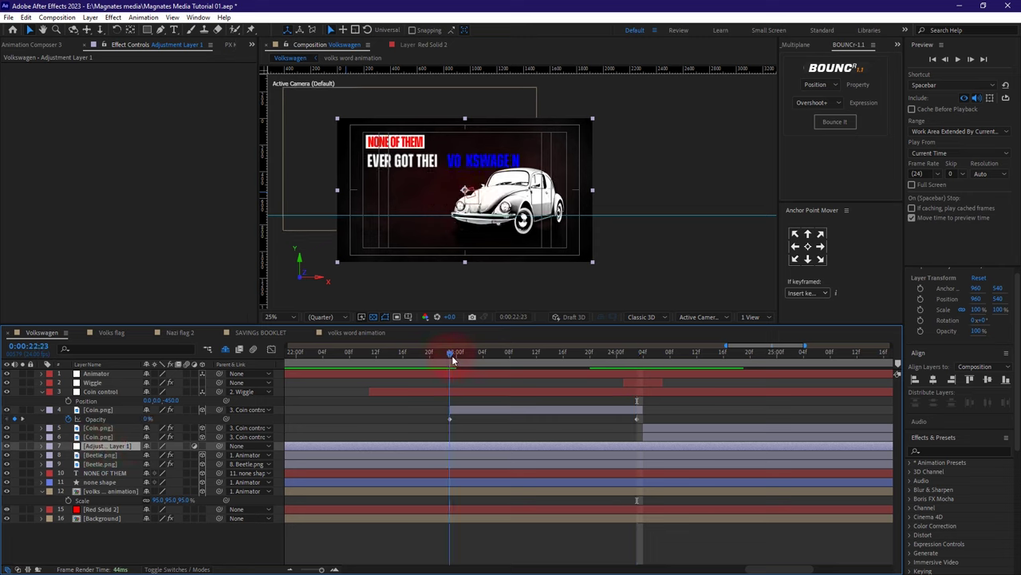
left_click(464, 445)
key("alt+bracketleft")
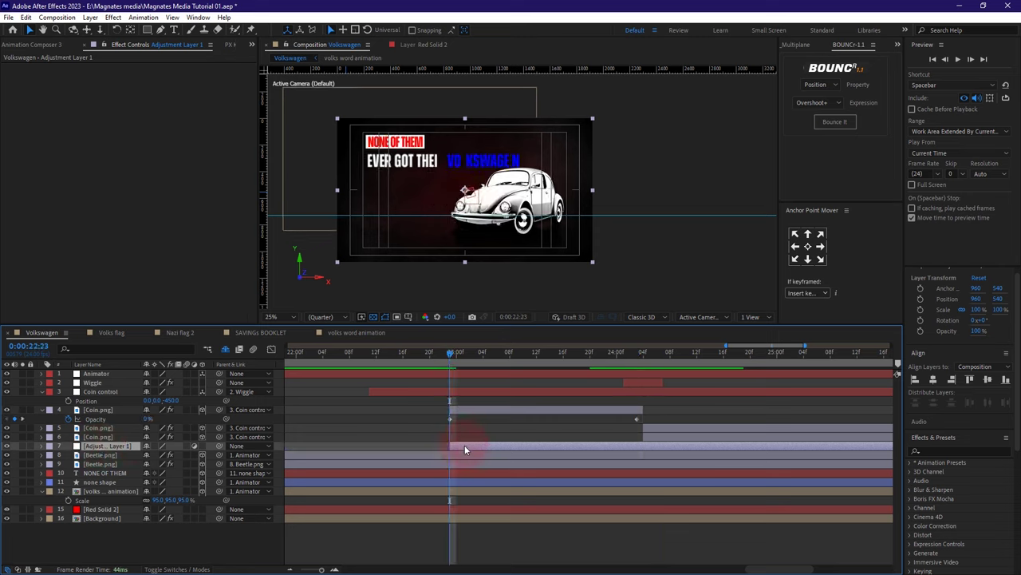
Step: Apply the Camera Lens Blur effect to the adjustment layer and collapse the volks word animation layer's properties
left_click(497, 353)
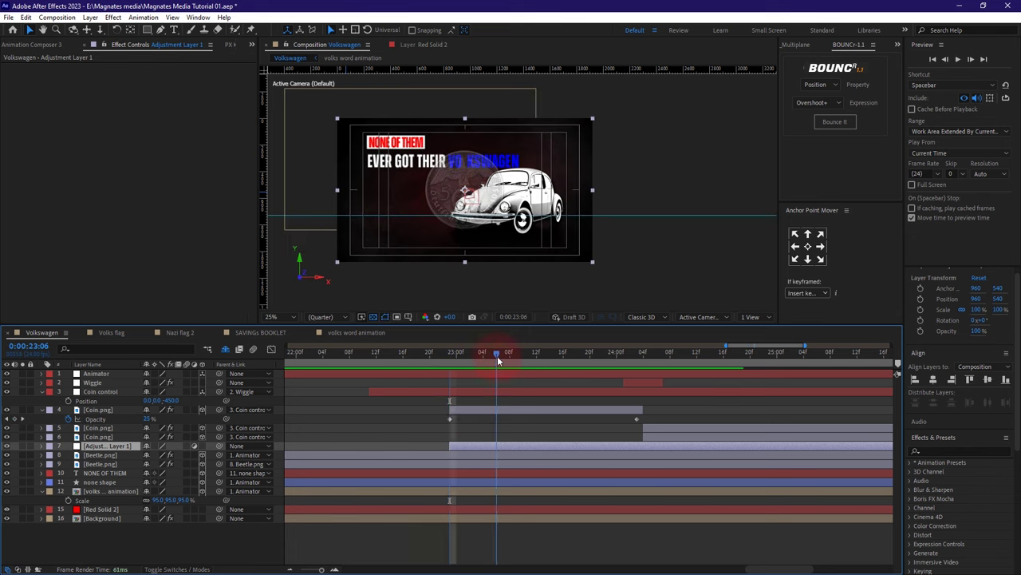
left_click(518, 448)
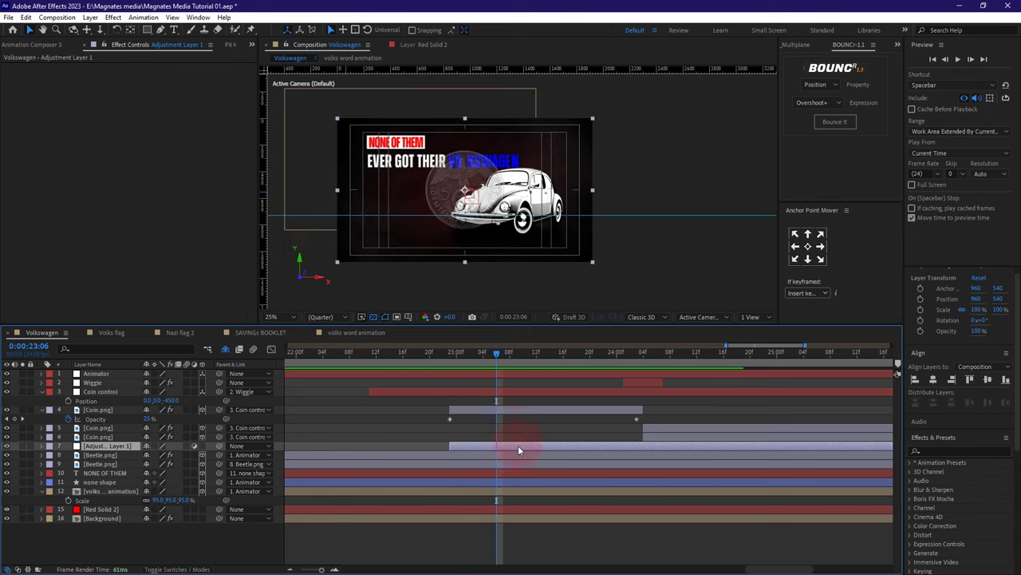
key("ctrl+space")
key("Return")
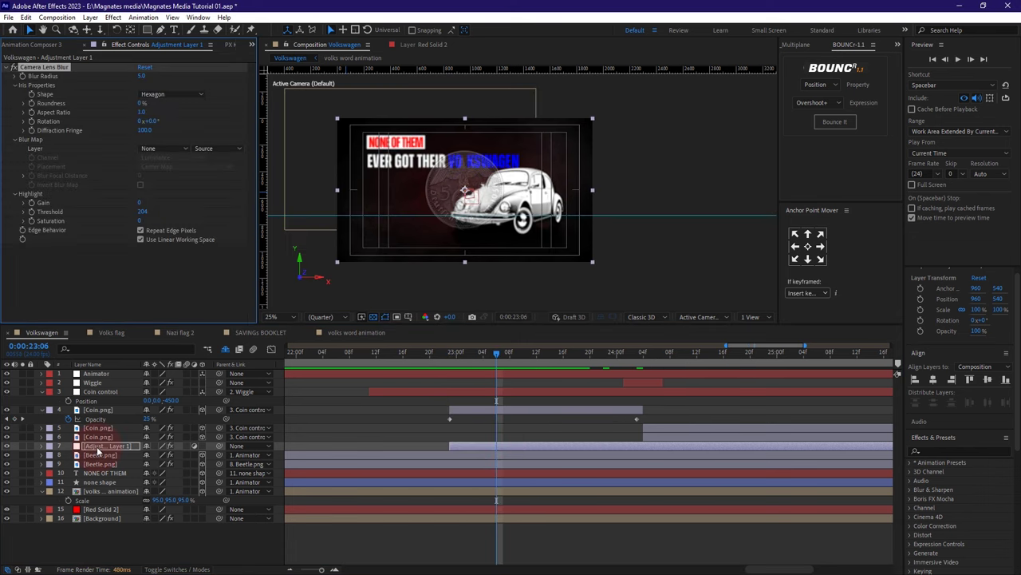
left_click(42, 491)
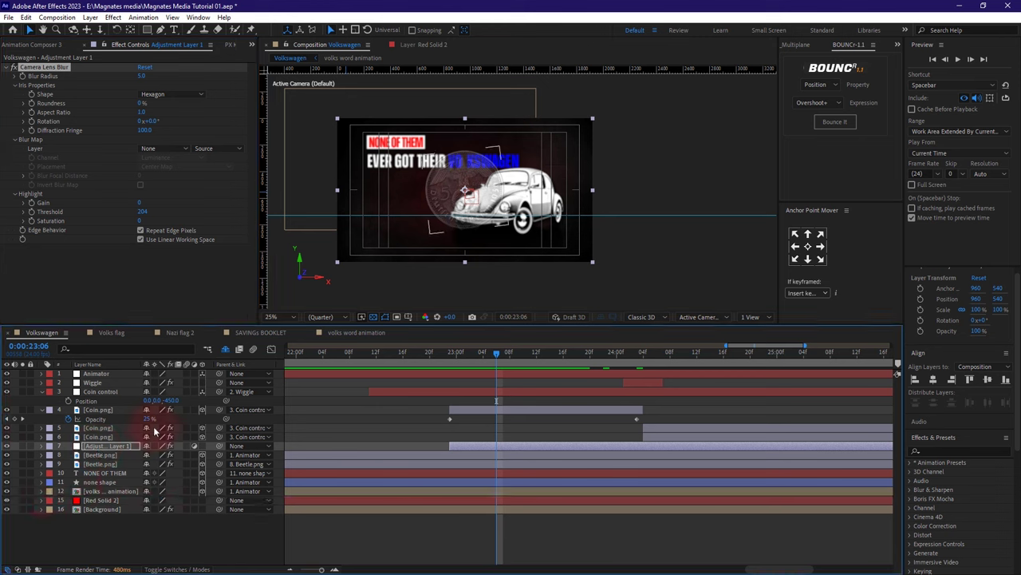
Step: Keyframe the adjustment layer's Blur Radius from 0 at 0:00:22:23 to 20 at 0:00:24:03
key("j")
left_click(464, 445)
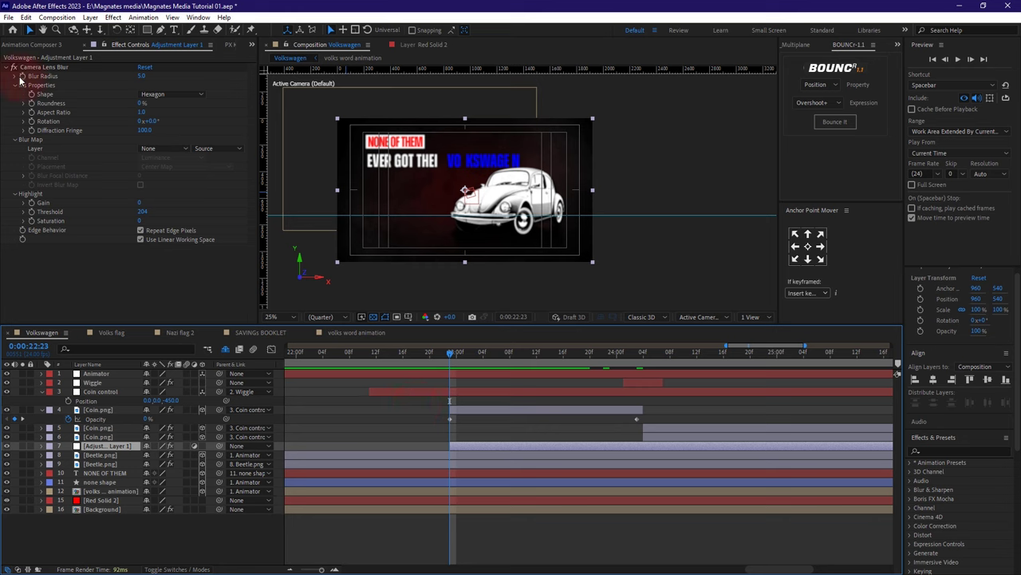
left_click(177, 70)
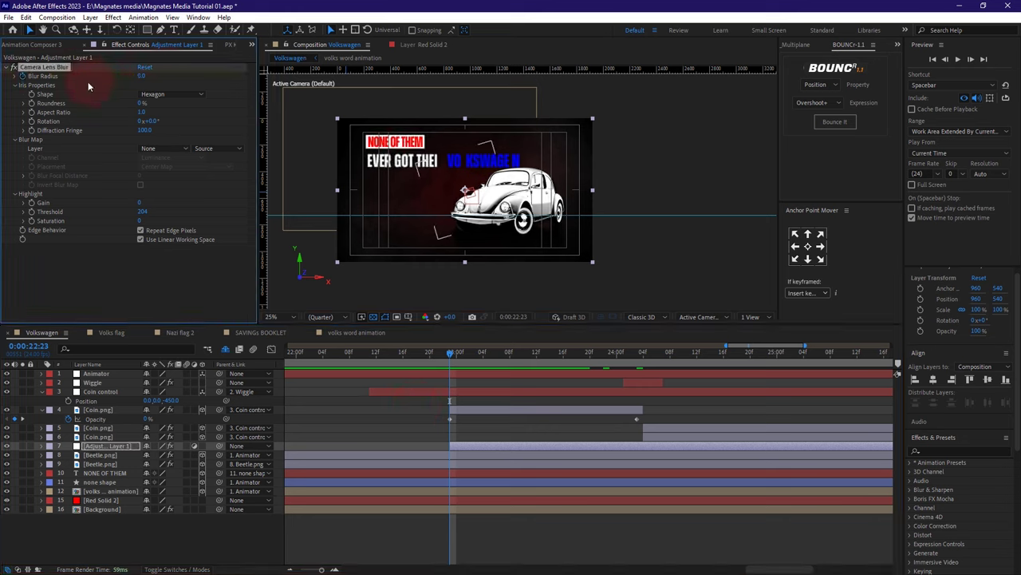
left_click_drag(452, 356, 635, 364)
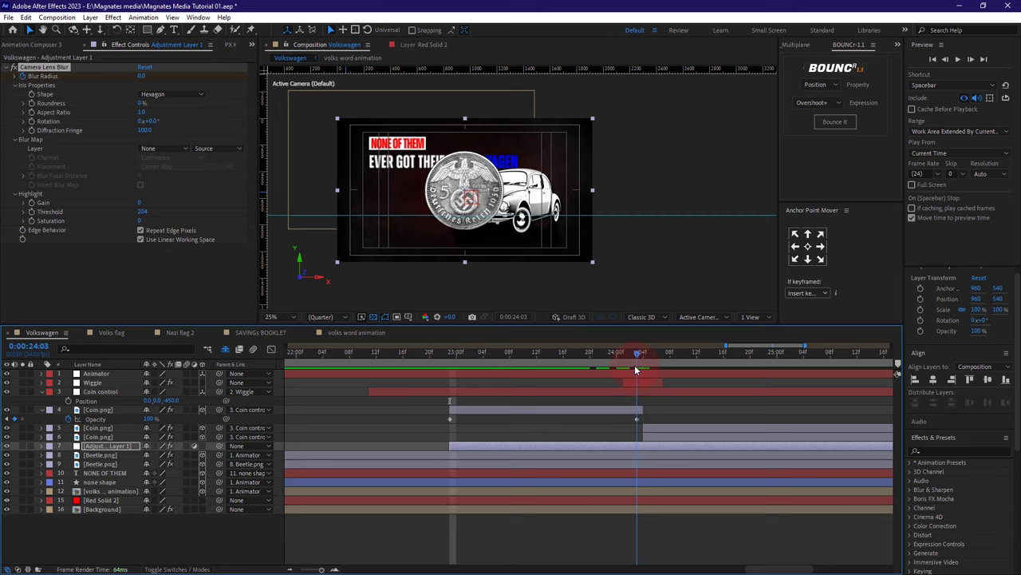
left_click(142, 76)
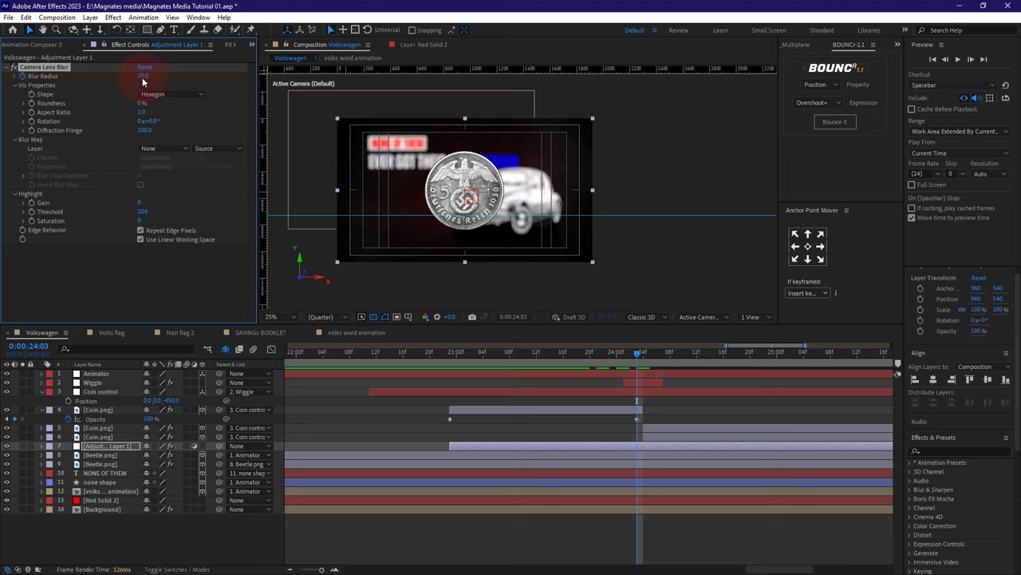
Step: Apply the Tint effect to the adjustment layer and set its Map White To colour to black
key("ctrl+space")
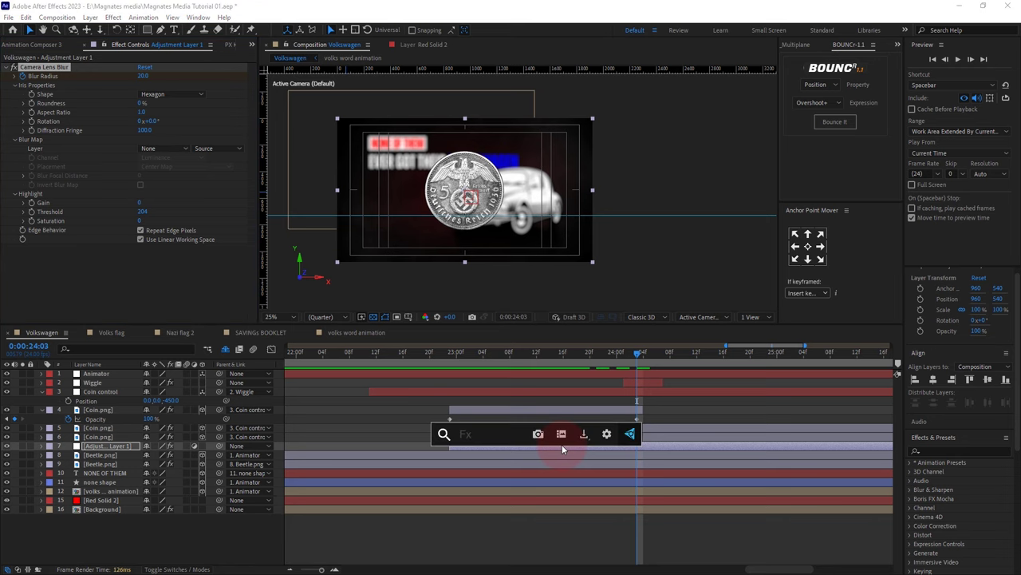
type("tint")
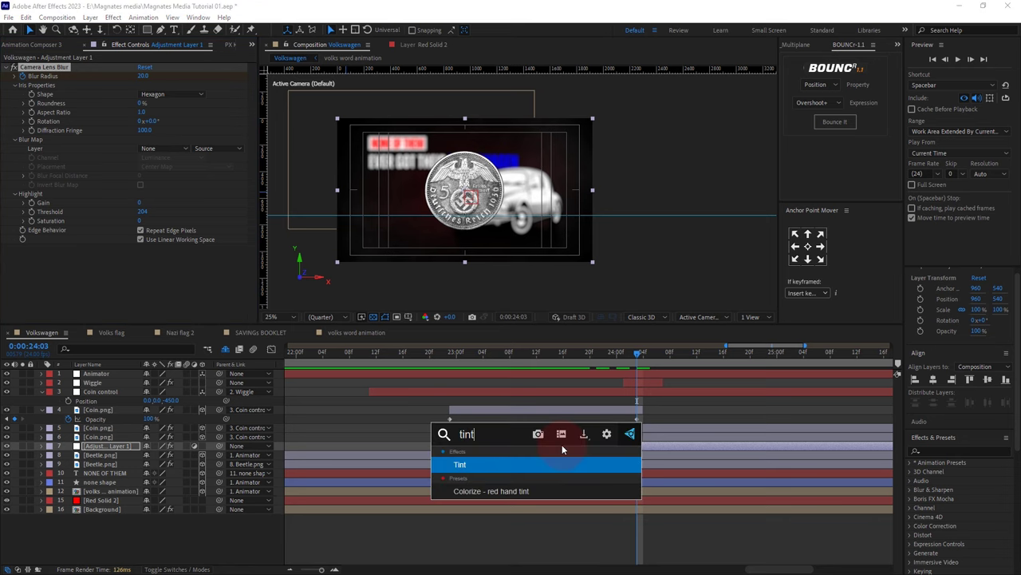
left_click(482, 466)
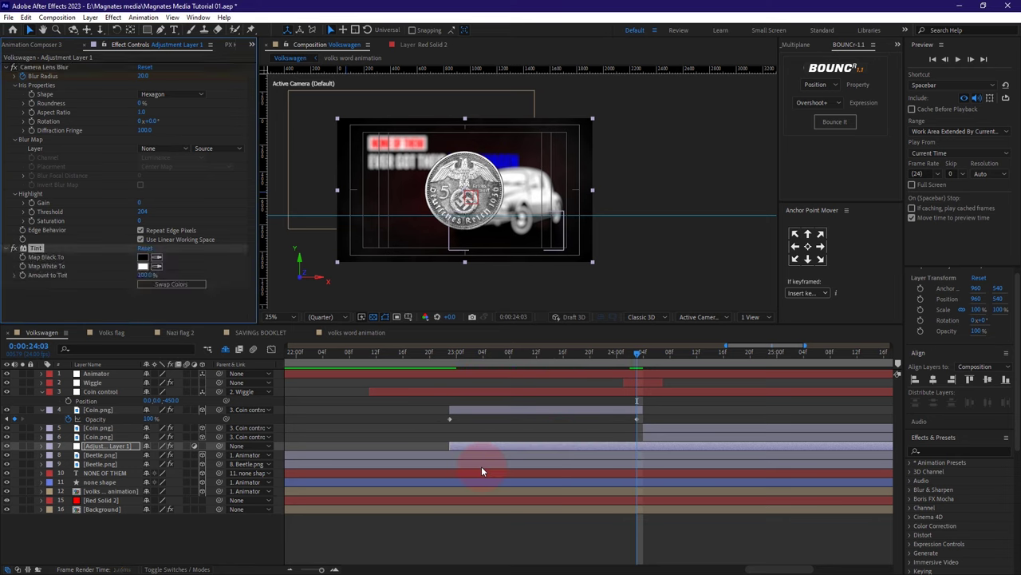
left_click(144, 270)
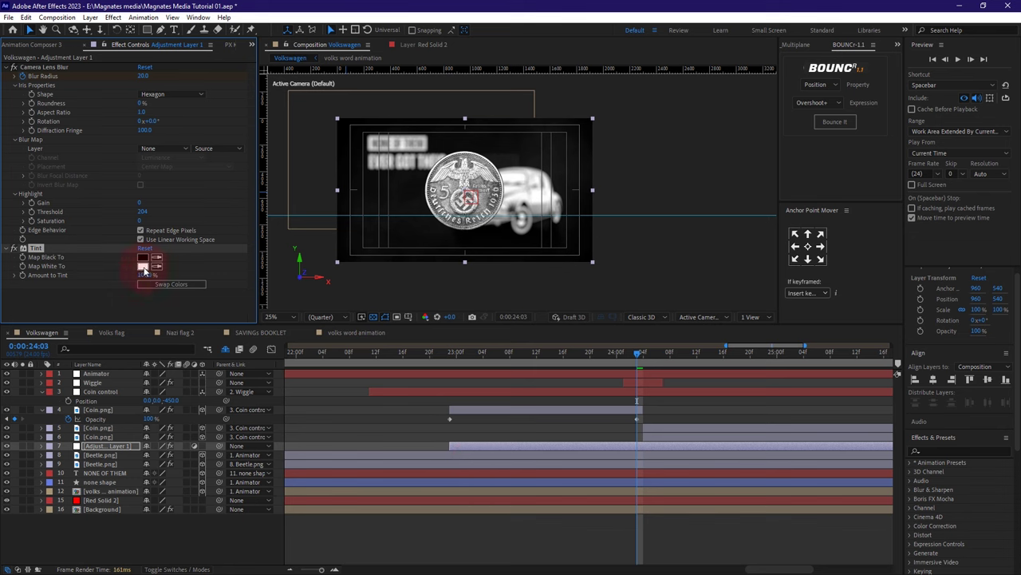
left_click_drag(476, 336, 410, 449)
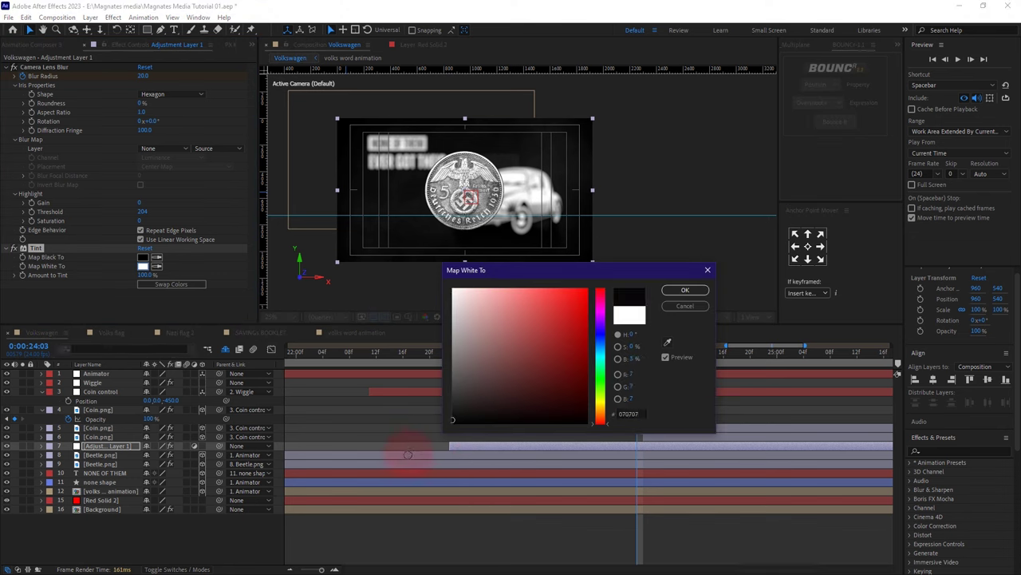
left_click(687, 290)
Step: Add an Amount to Tint keyframe of 0% on the adjustment layer at its first blur keyframe, 0:00:22:23
left_click(586, 445)
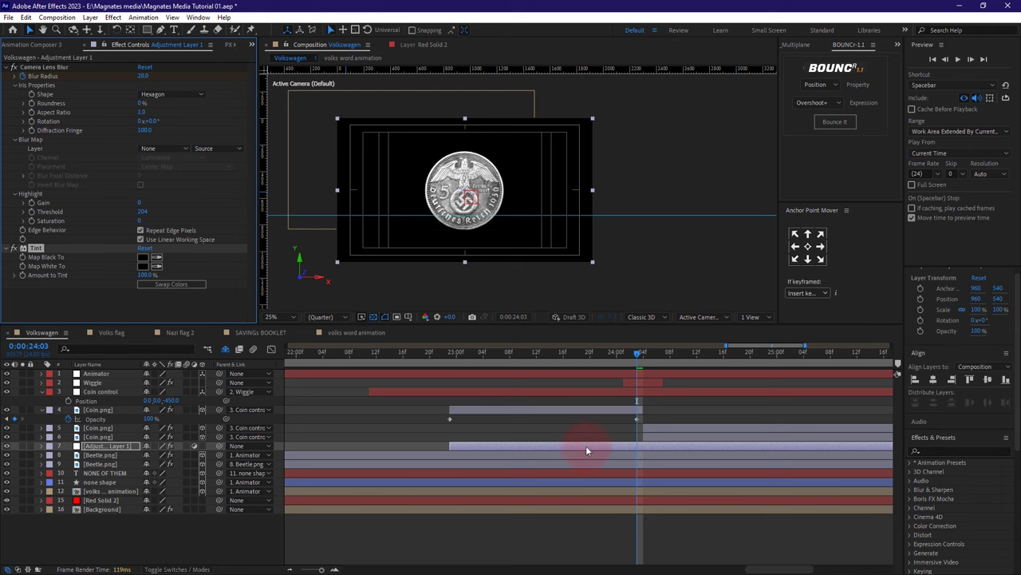
key("u")
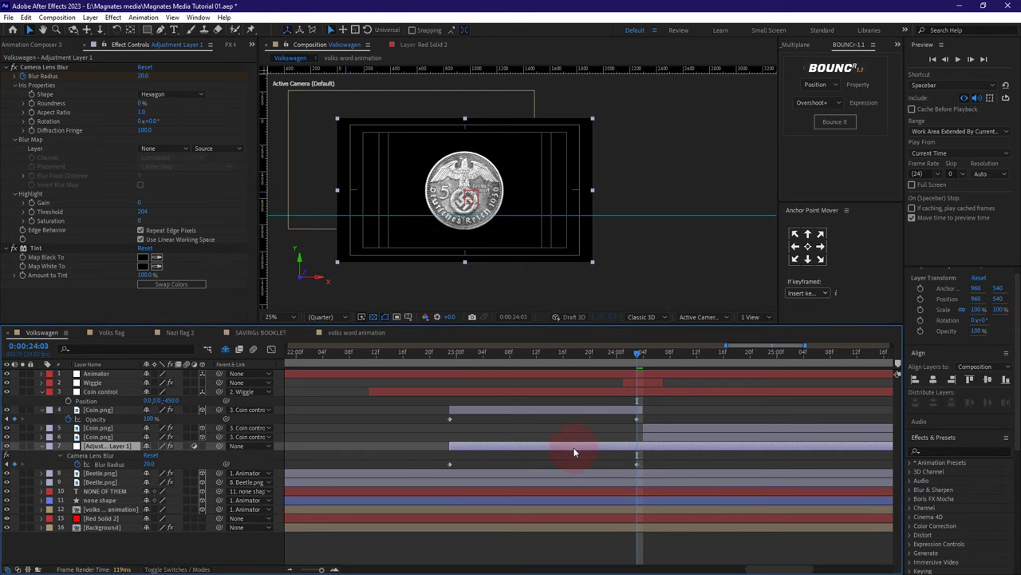
left_click(7, 465)
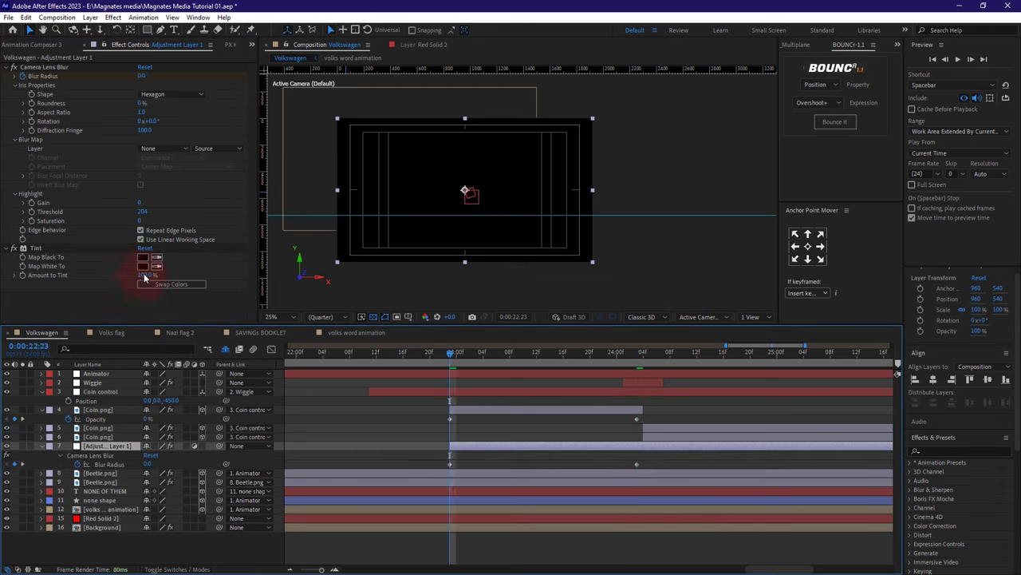
left_click_drag(145, 275, 4, 300)
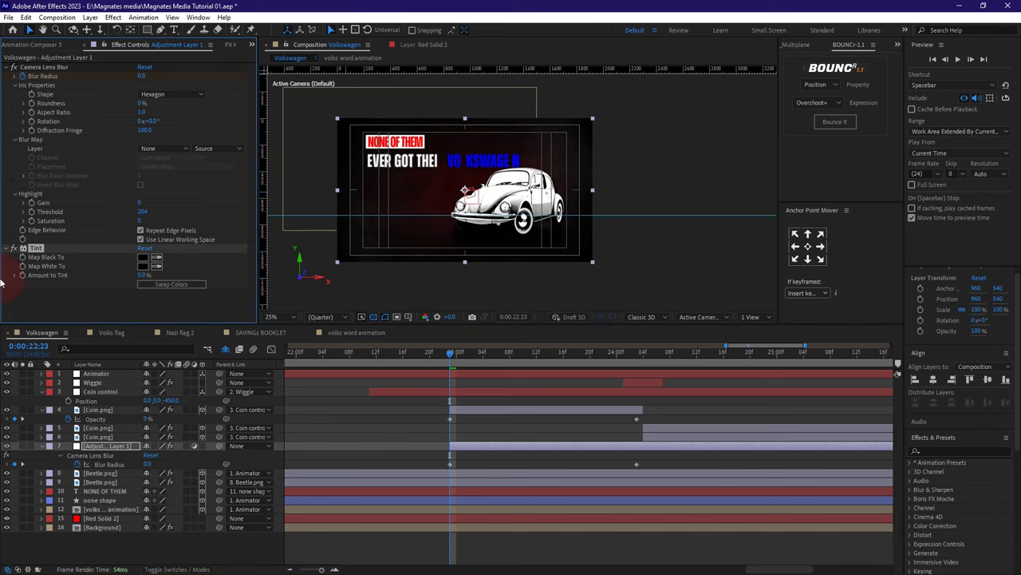
Step: Keyframe the adjustment layer's Amount to Tint at 0:00:24:03, trying 40% and settling on 30%
left_click(24, 466)
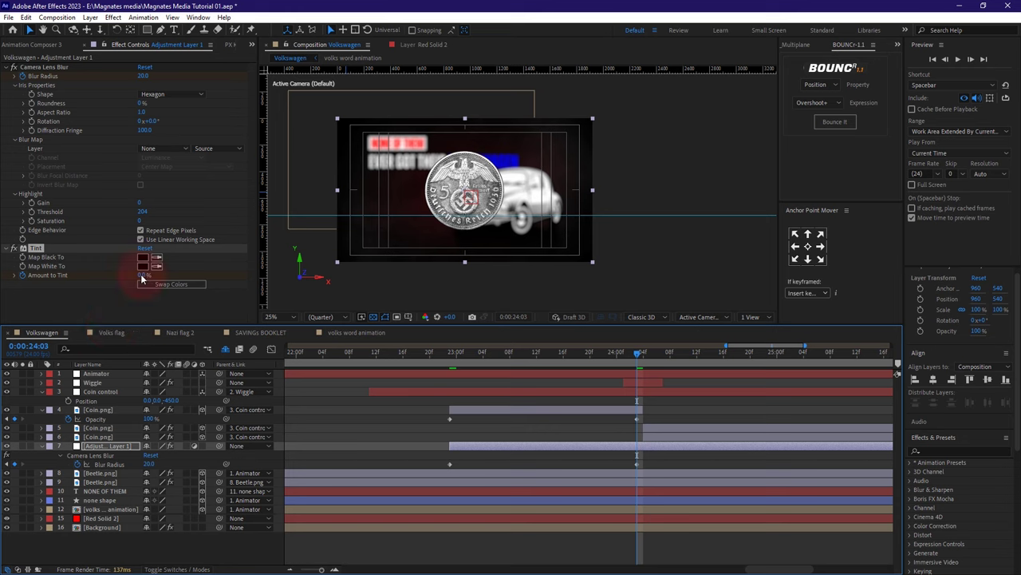
mouse_move(141, 278)
left_mouse_down()
mouse_move(188, 278)
mouse_move(144, 276)
left_mouse_up()
left_click(144, 276)
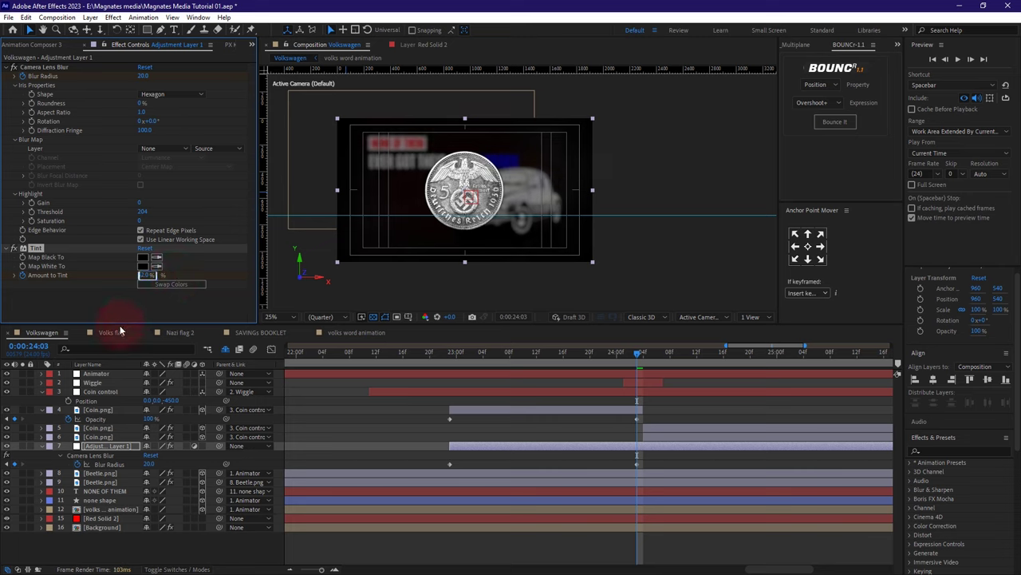
type("40")
key("Return")
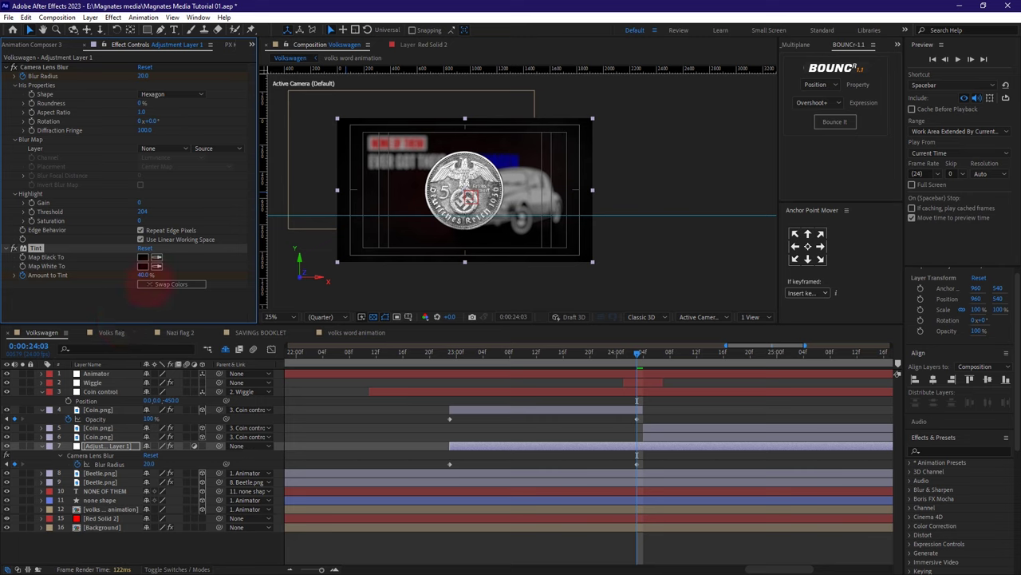
left_click(144, 275)
type("30")
key("Return")
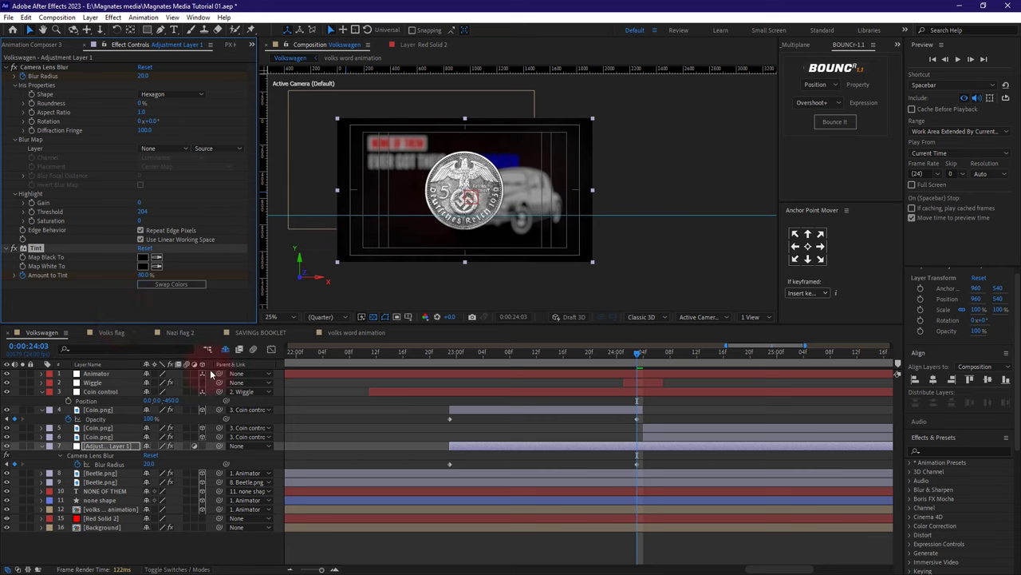
left_click(250, 541)
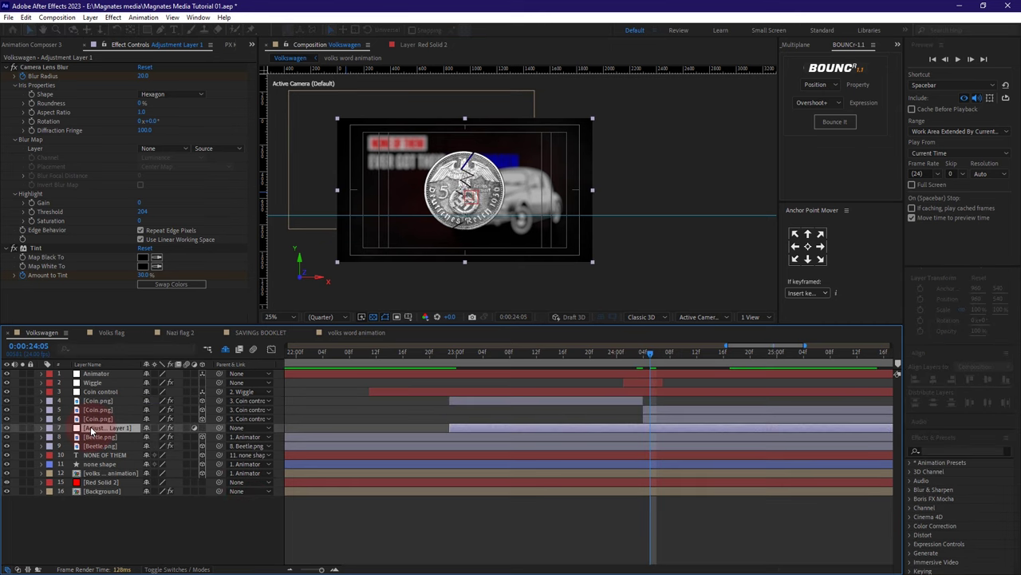
Step: Rename the adjustment layer to "Rack focus"
right_click(91, 427)
left_click(136, 395)
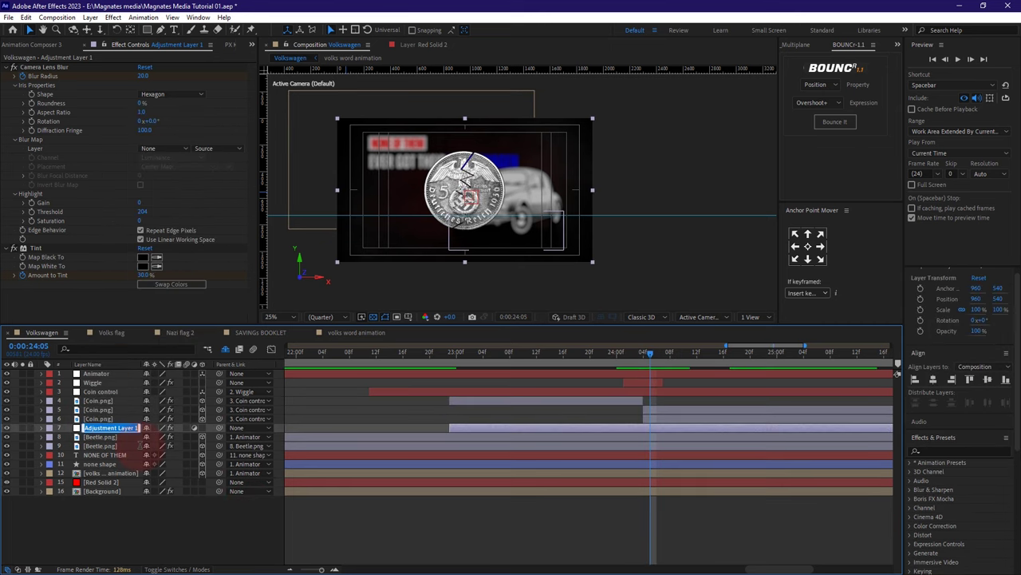
type("k")
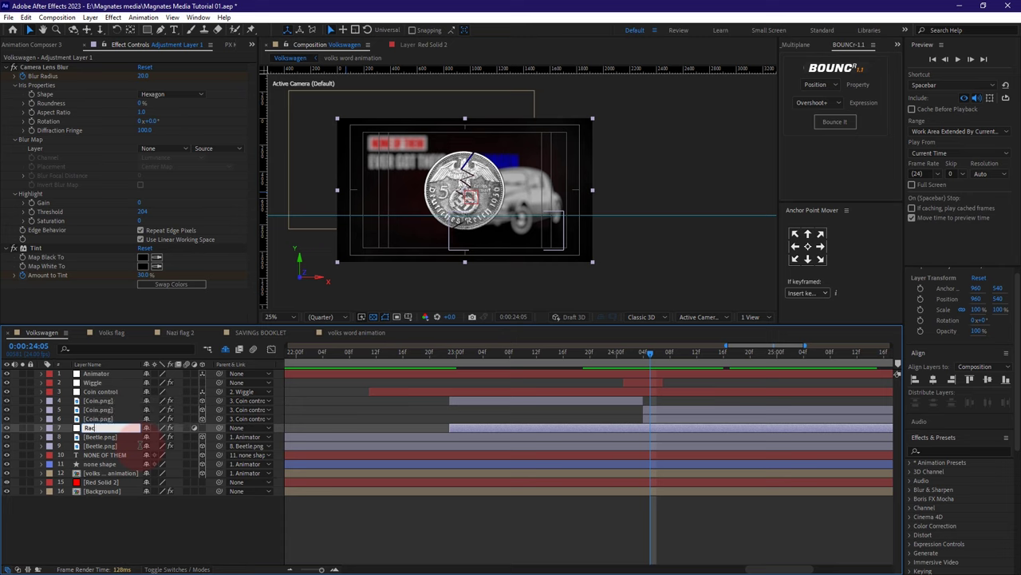
type(" focus")
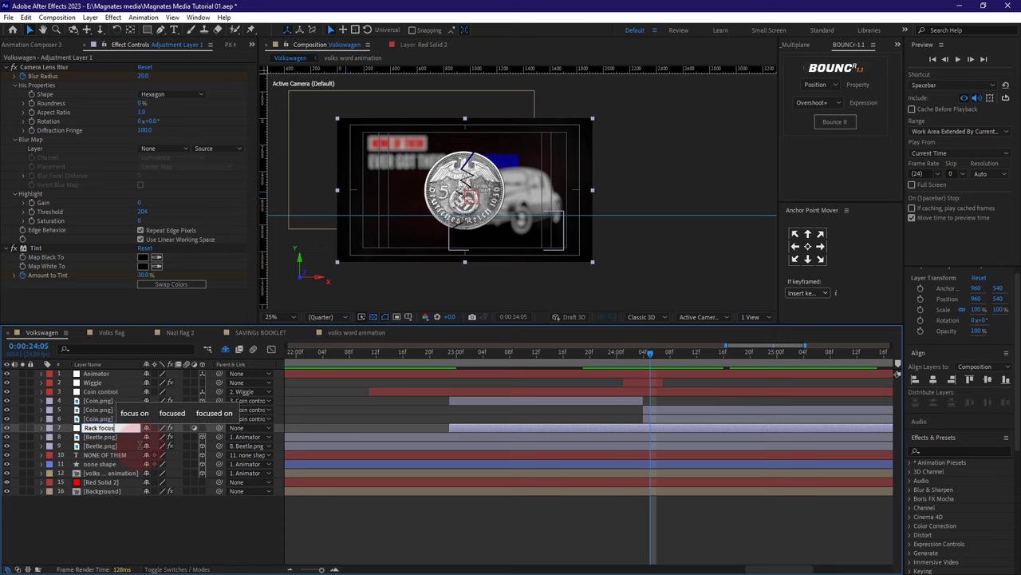
left_click(102, 510)
Step: Add a Camera Lens Blur radius keyframe of 20 to the intact coin layer at its first opacity keyframe, 0:00:22:23
left_click_drag(434, 352, 503, 361)
left_click(481, 405)
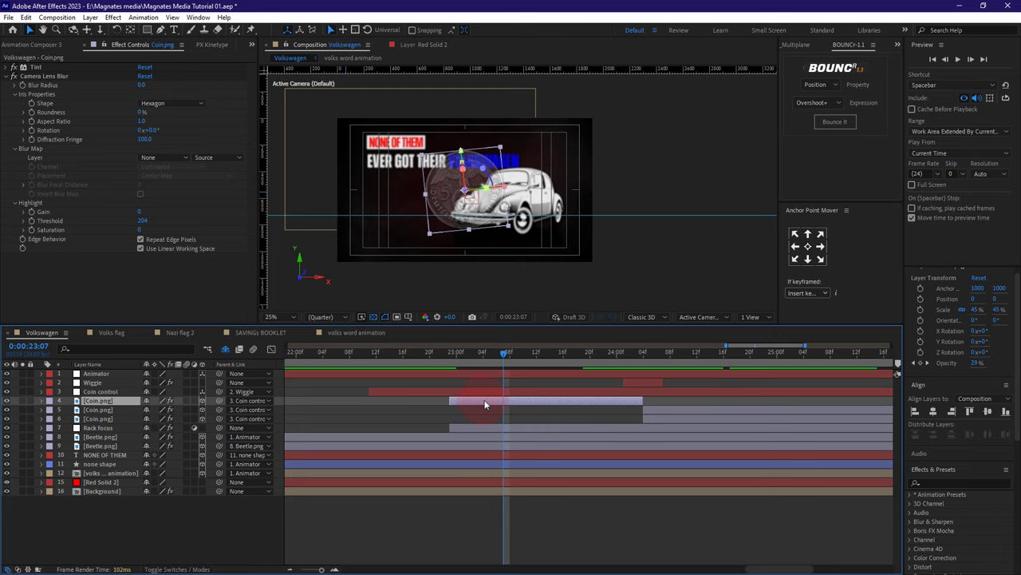
key("t")
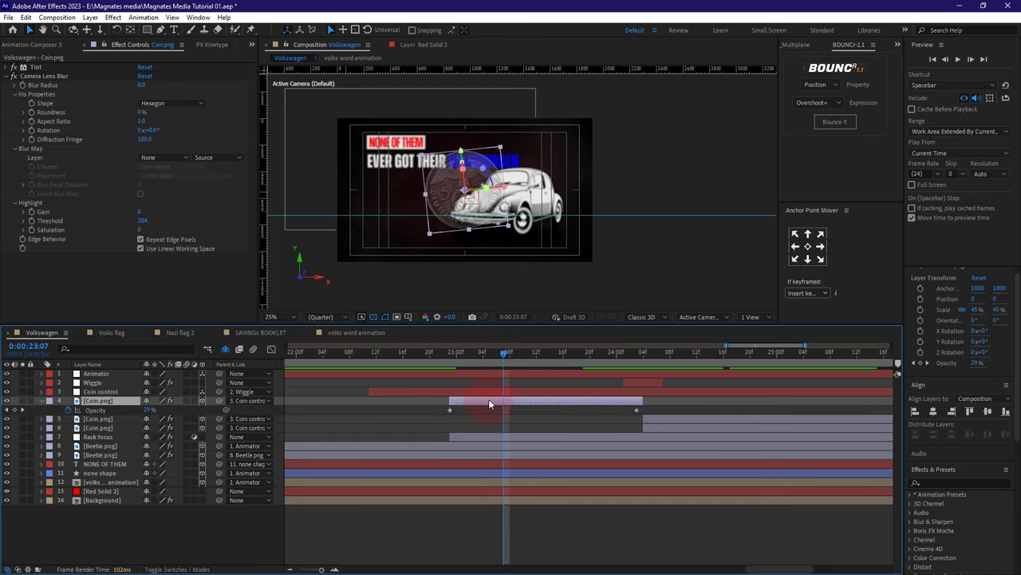
left_click(6, 409)
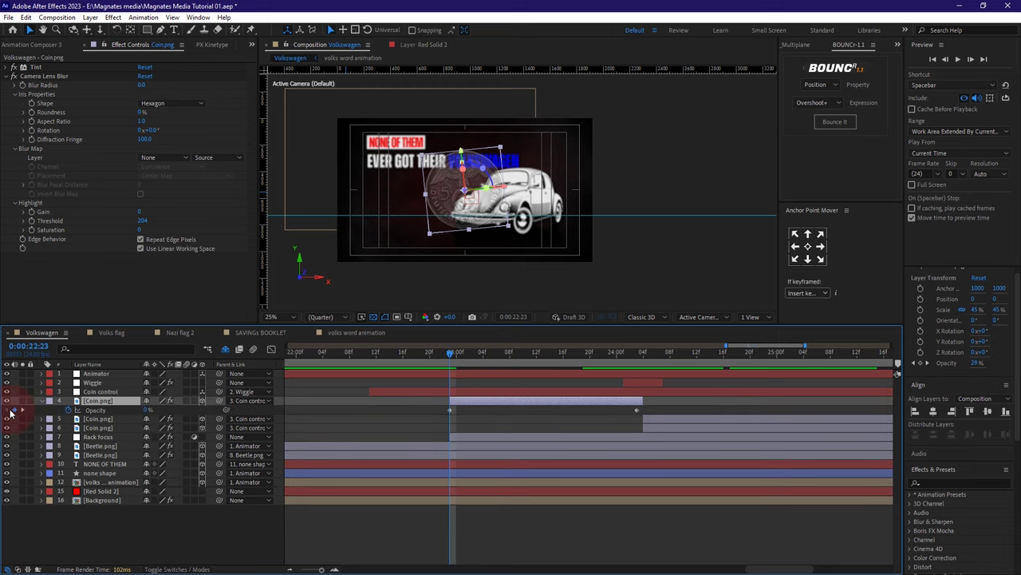
left_click(29, 77)
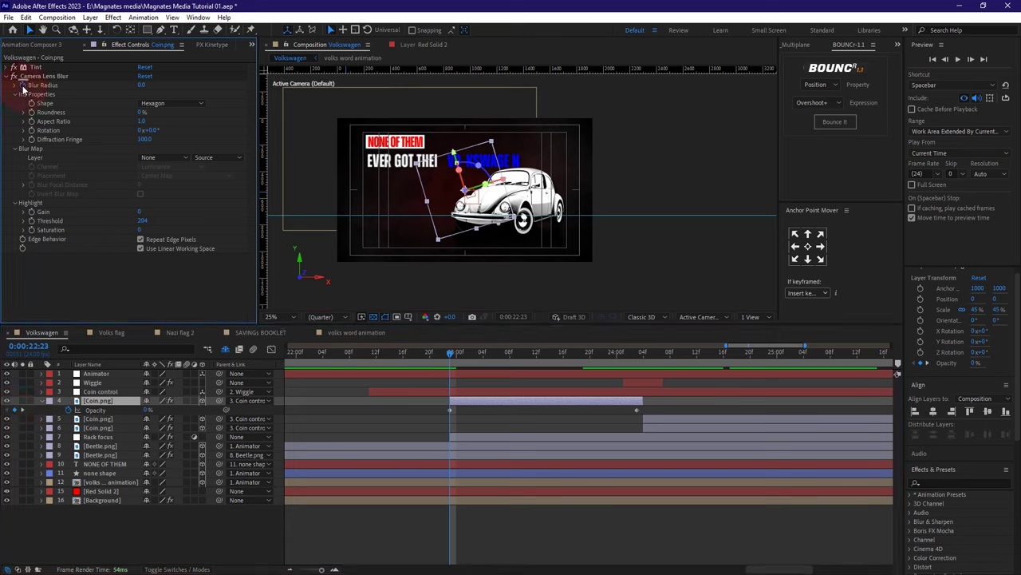
left_click(142, 85)
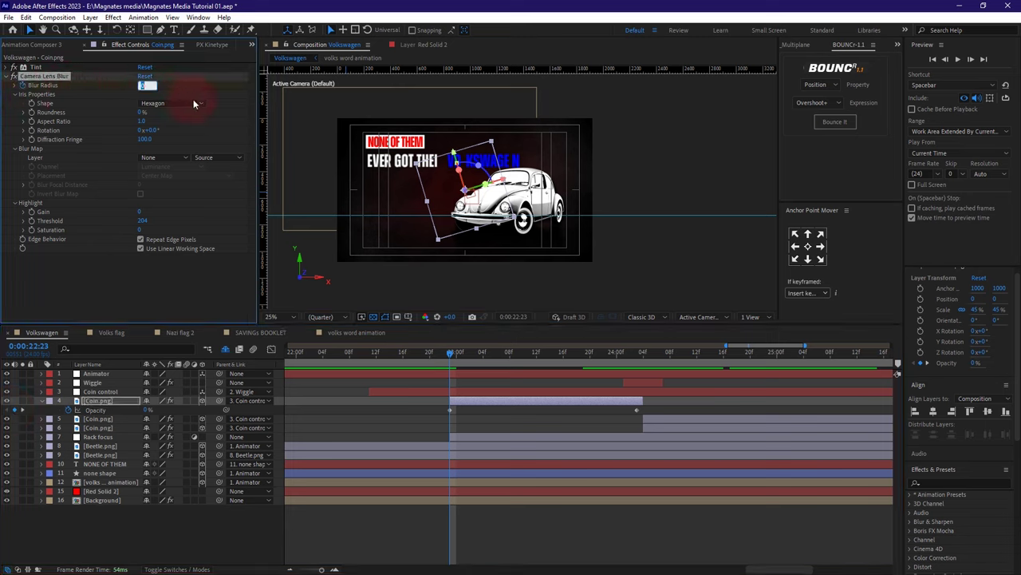
type("20")
key("Return")
Step: Set the intact coin's Blur Radius to 0 at its last opacity keyframe, 0:00:24:03, and preview the focus transition
left_click(27, 412)
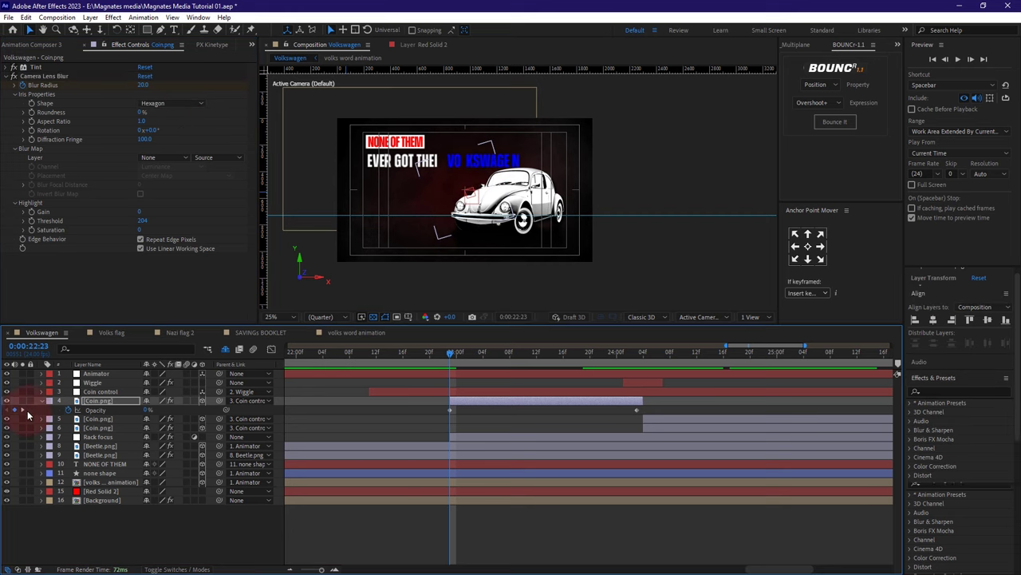
left_click(23, 410)
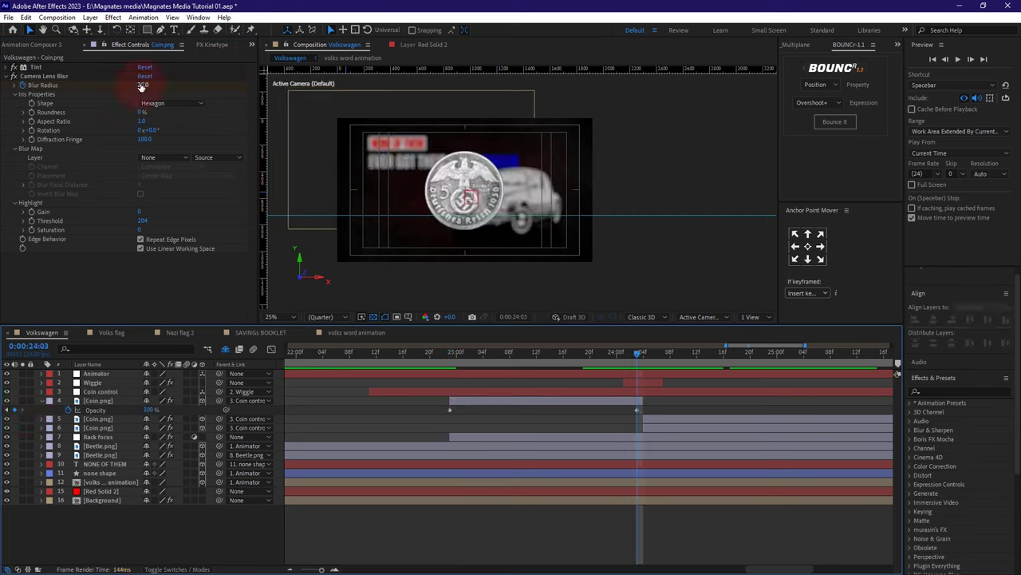
left_click(141, 84)
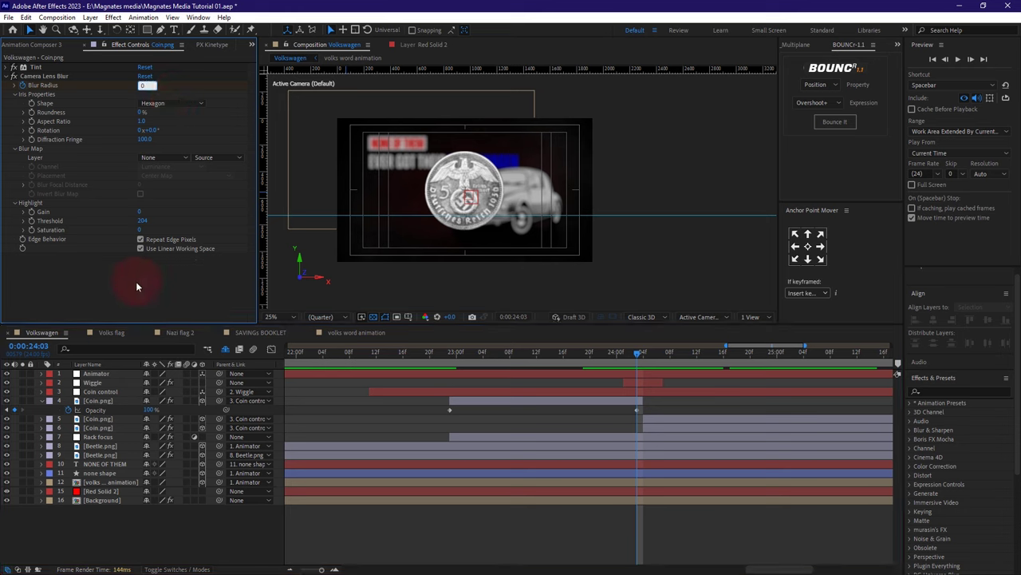
key("Return")
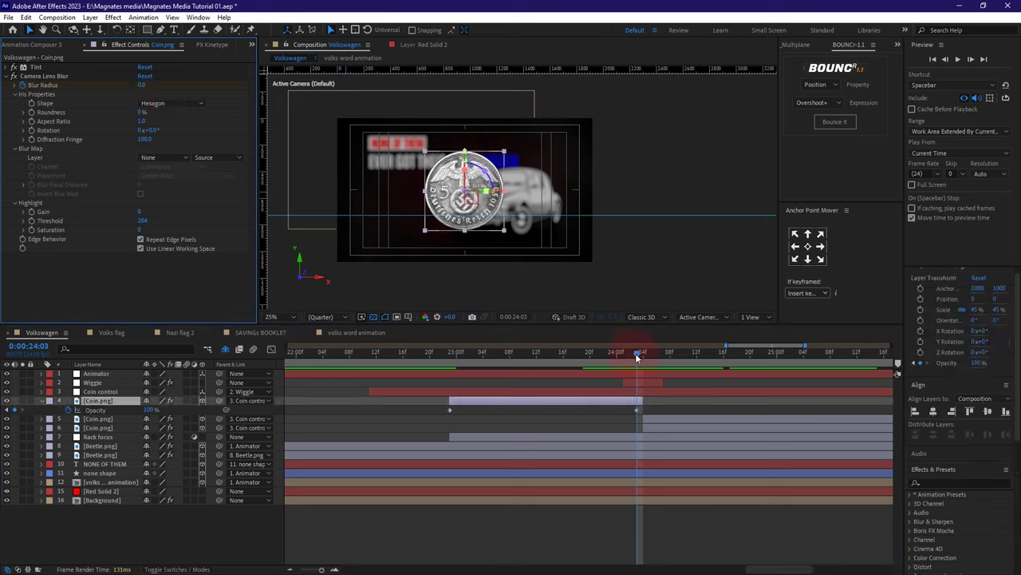
left_click_drag(635, 353, 512, 356)
key("space")
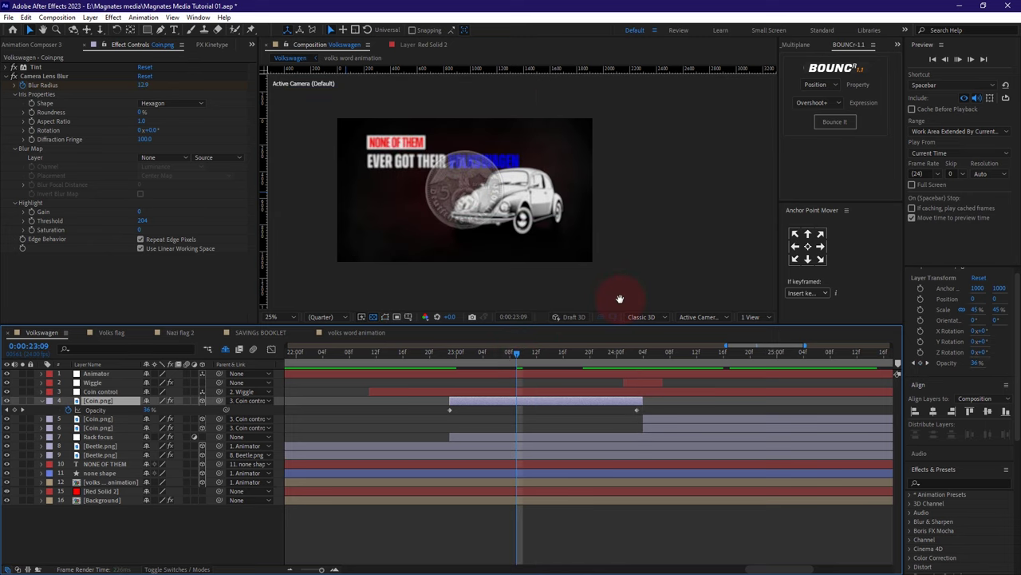
left_click_drag(521, 352, 302, 364)
Step: Pre-compose layers 1 to 12, from Animator down to the volks word animation, into a composition named "Scene III" with duration matched to the layers
left_click_drag(321, 569, 309, 569)
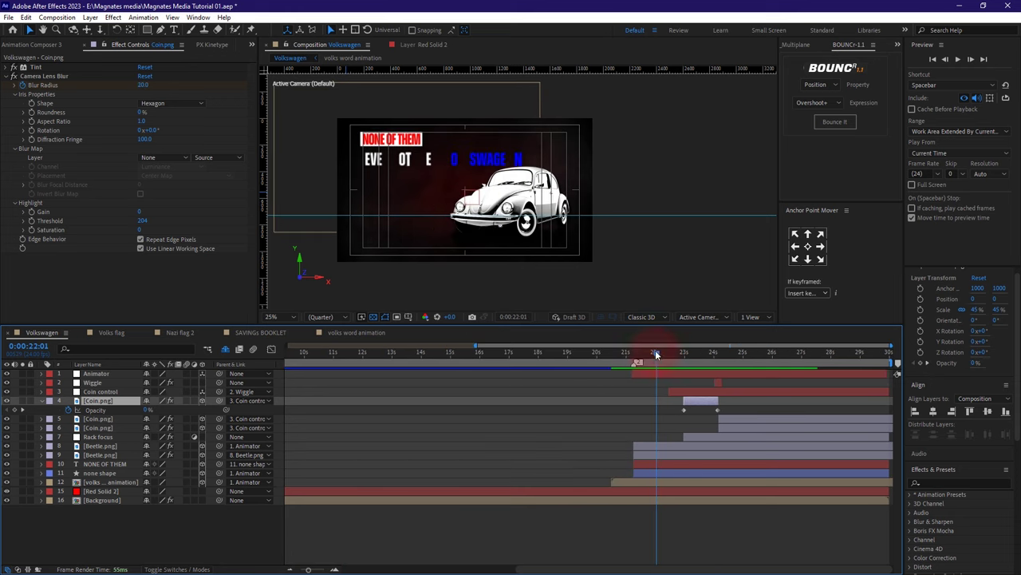
left_click_drag(656, 355, 637, 358)
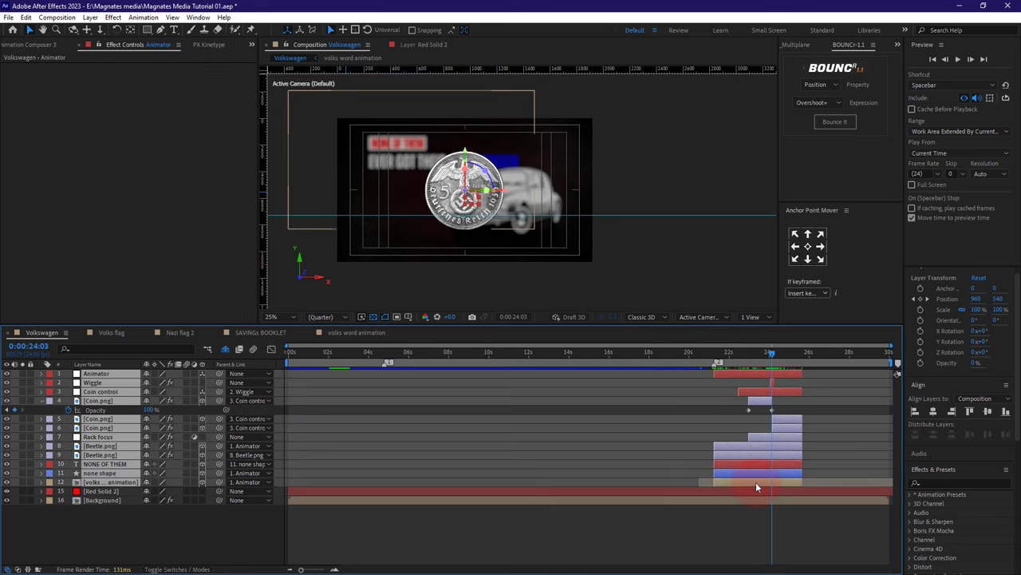
right_click(757, 481)
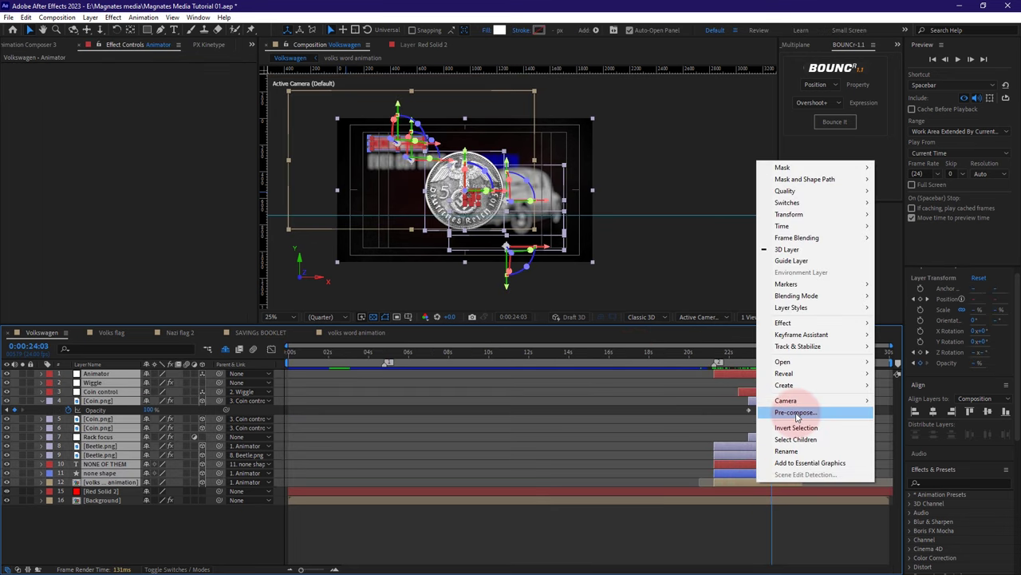
left_click(795, 418)
type("S")
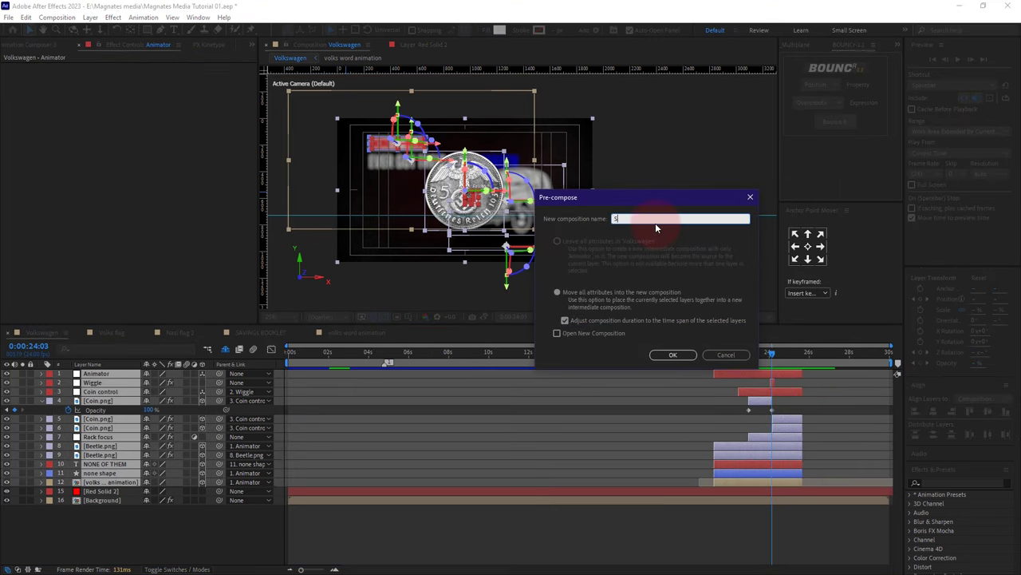
type("cene III")
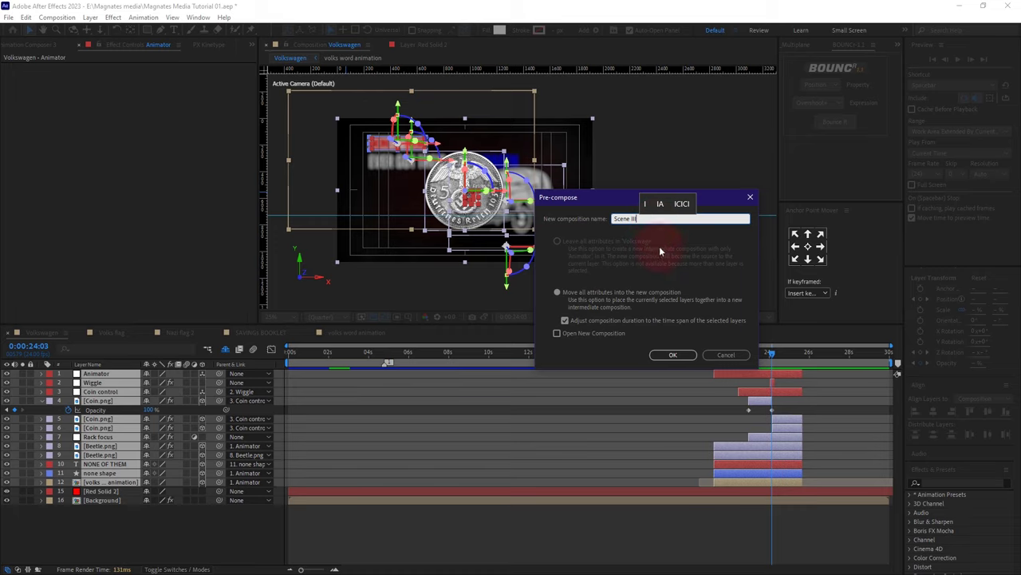
left_click(677, 356)
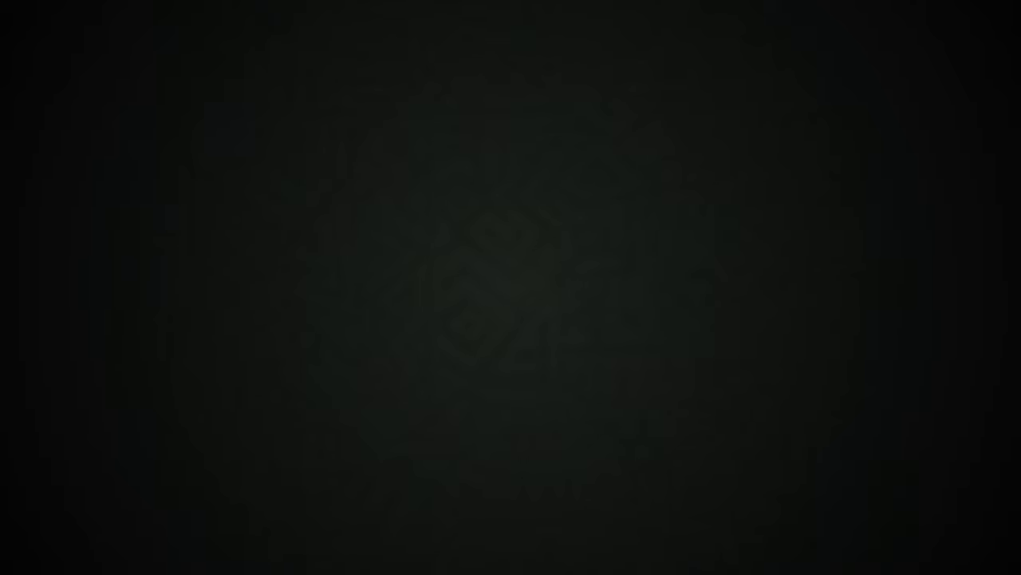